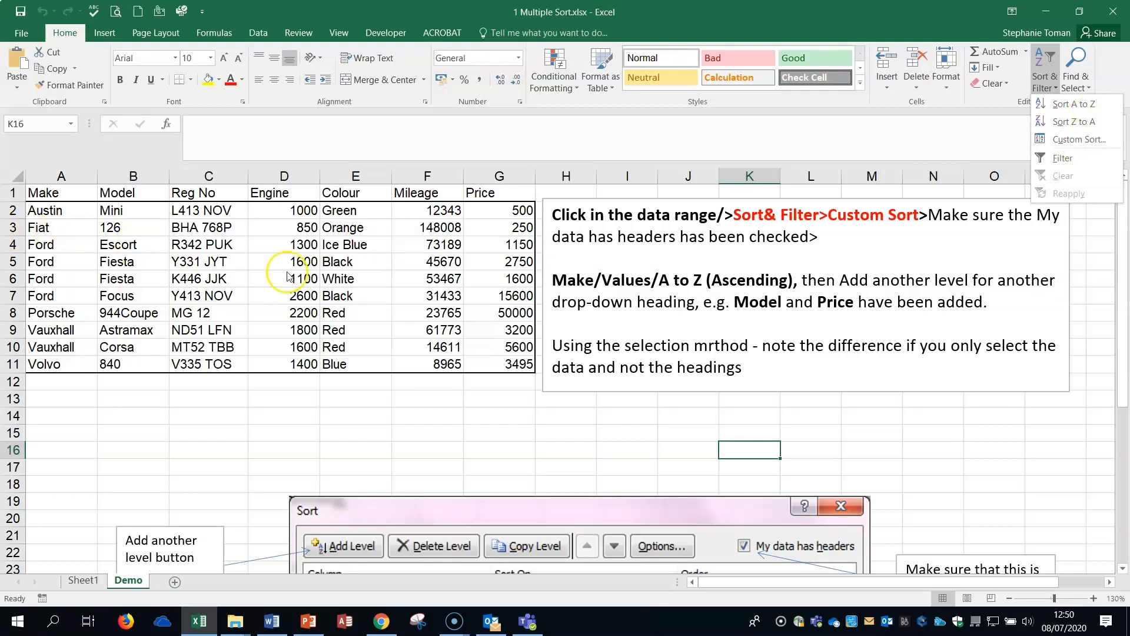
# Delete the Make, Model and Price levels from the car list's custom sort.
pyautogui.click(220, 260)
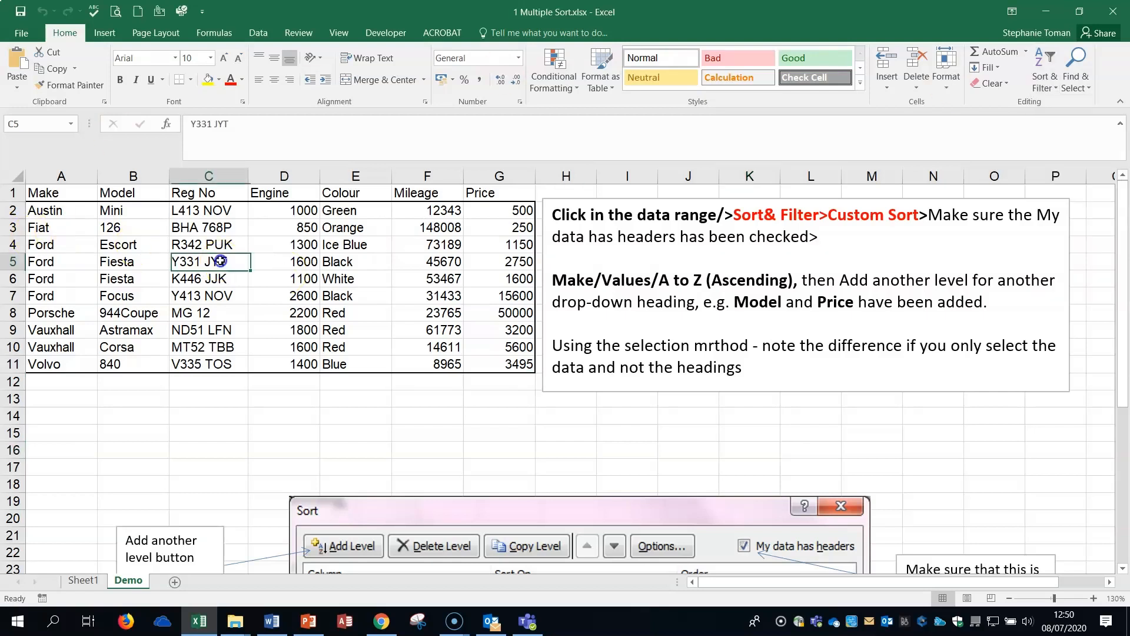
pyautogui.click(1052, 88)
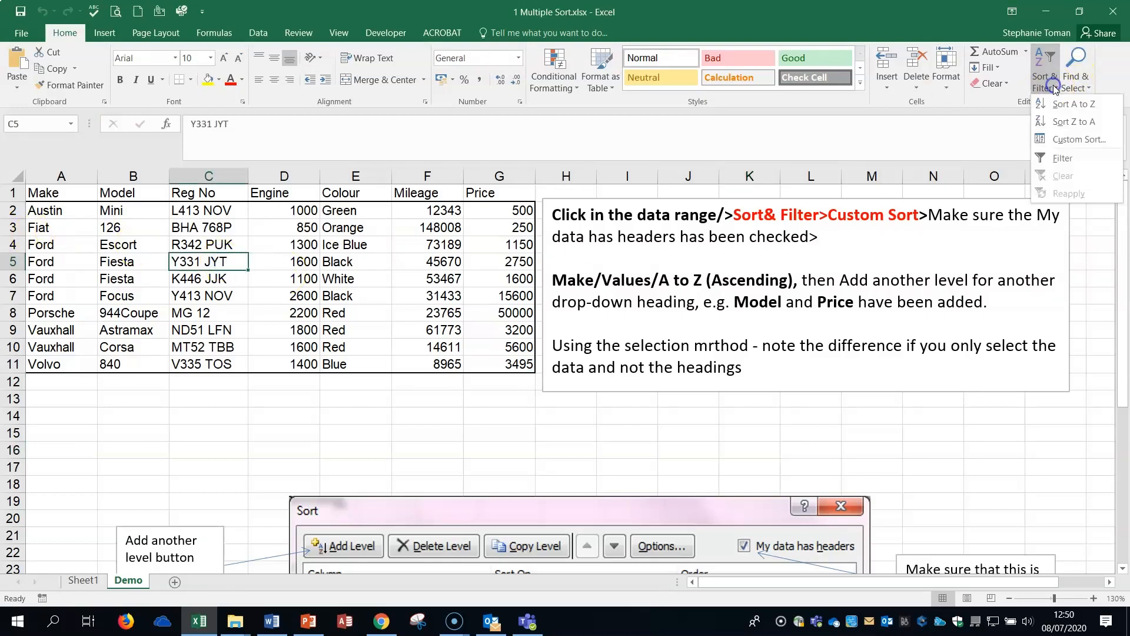
pyautogui.click(1080, 139)
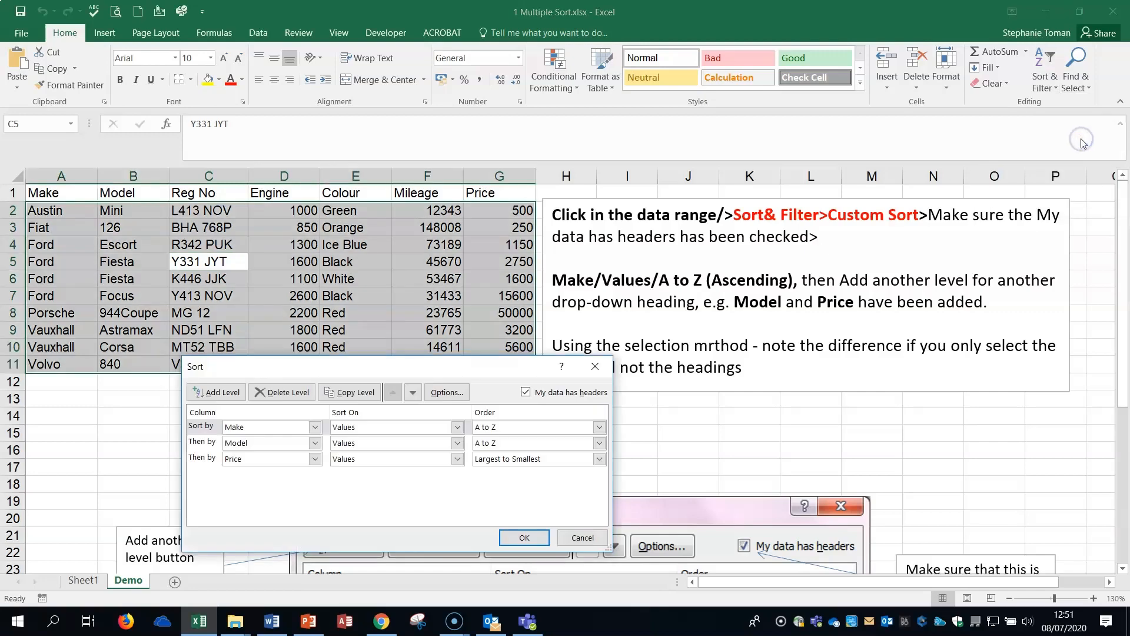
pyautogui.moveTo(479, 368); pyautogui.dragTo(834, 333)
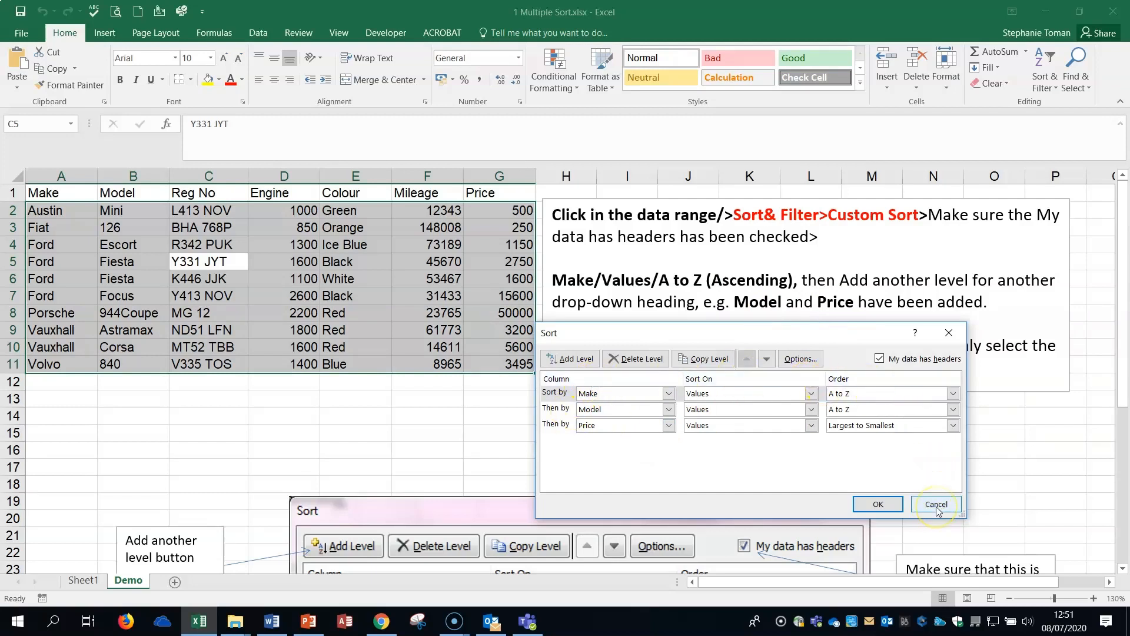
pyautogui.click(637, 358)
pyautogui.click(636, 358)
pyautogui.click(636, 358)
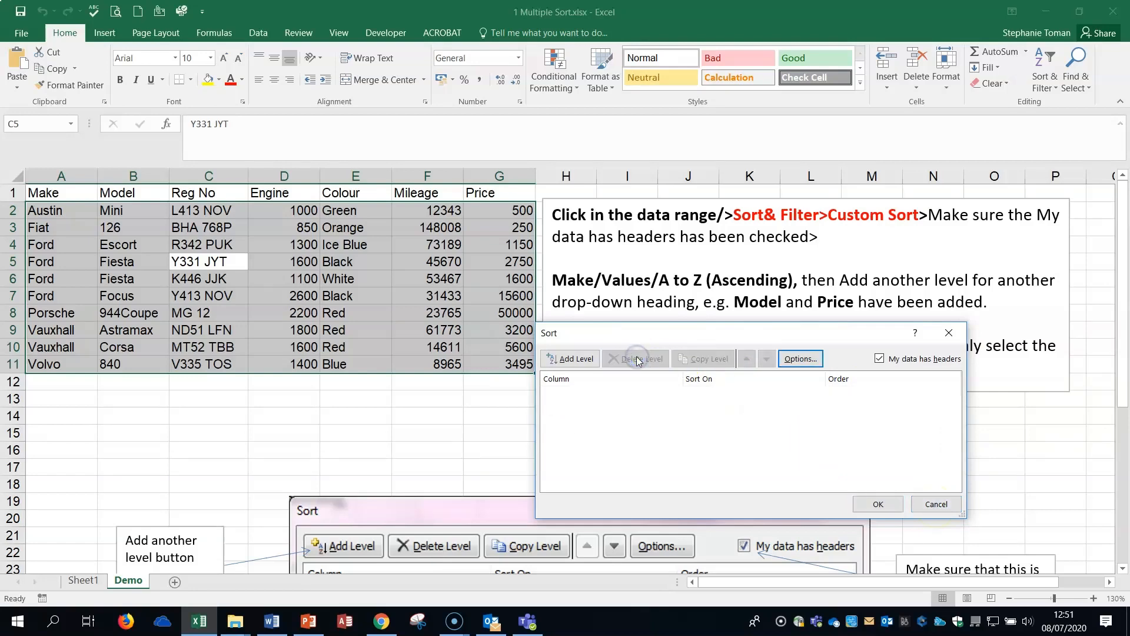
pyautogui.click(936, 504)
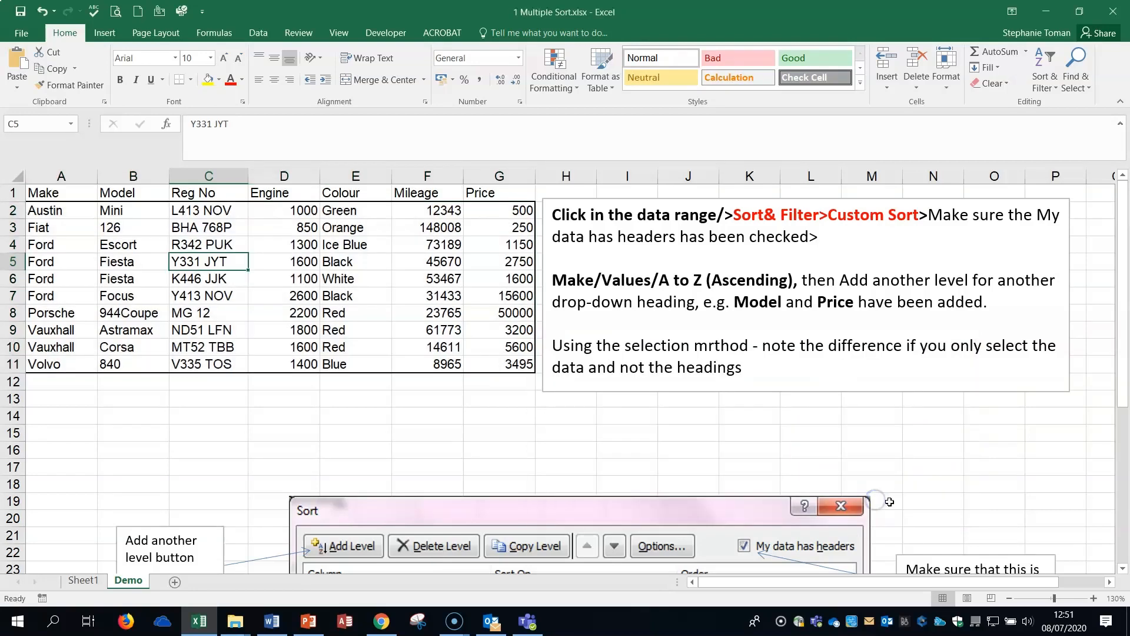
# Set up a custom sort of the car list by Make, on values from A to Z, treating the first row as headers.
pyautogui.click(226, 288)
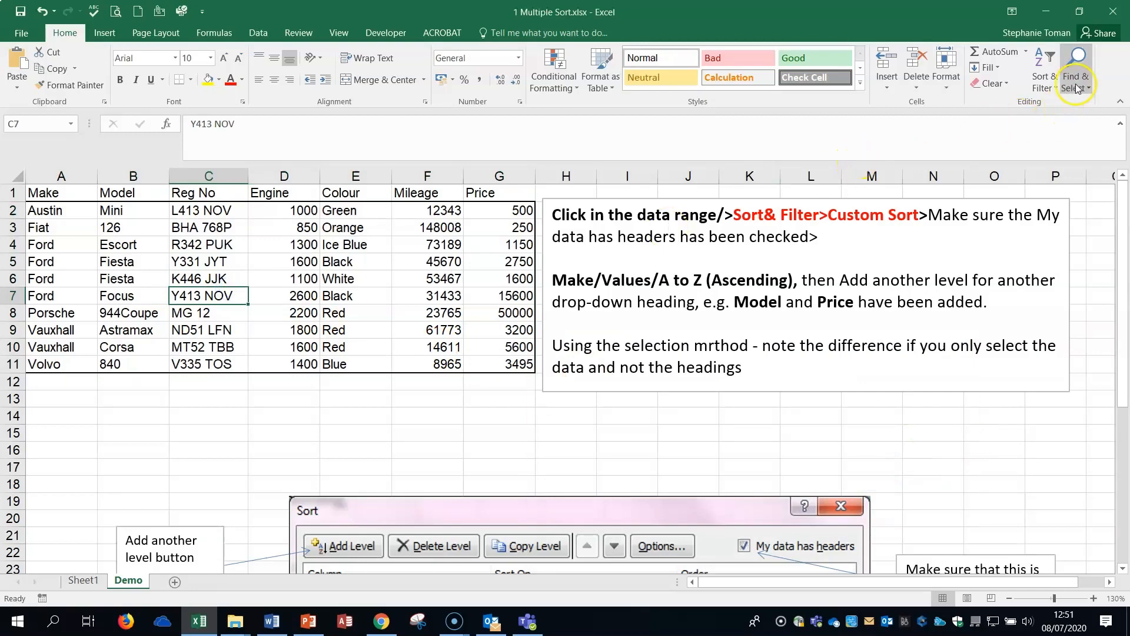
pyautogui.click(1045, 81)
pyautogui.click(1078, 139)
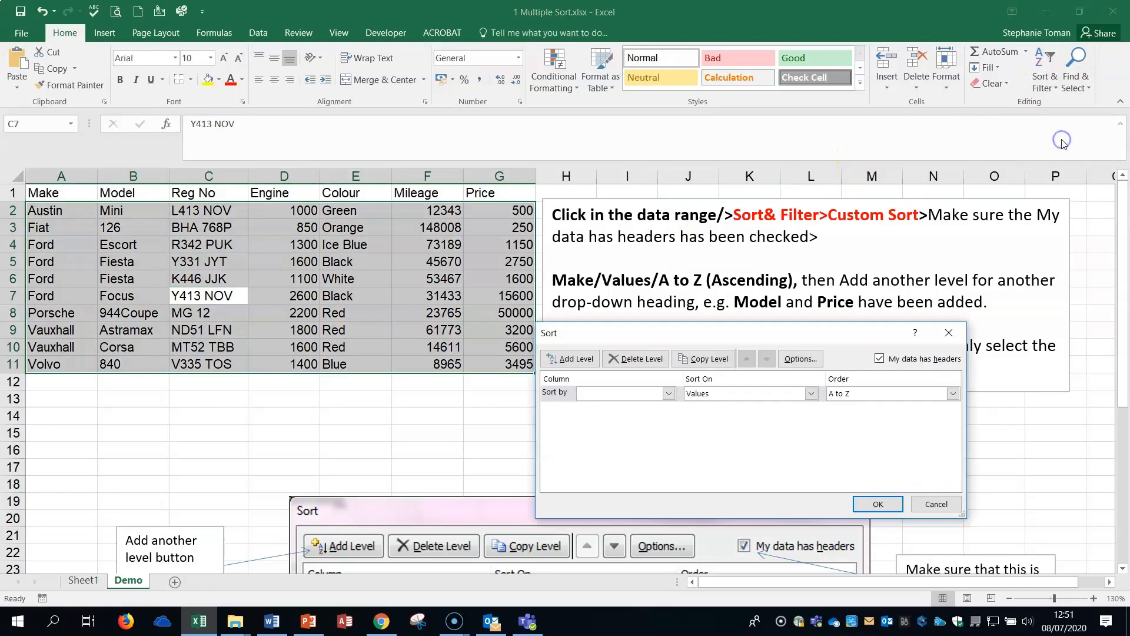
pyautogui.click(669, 393)
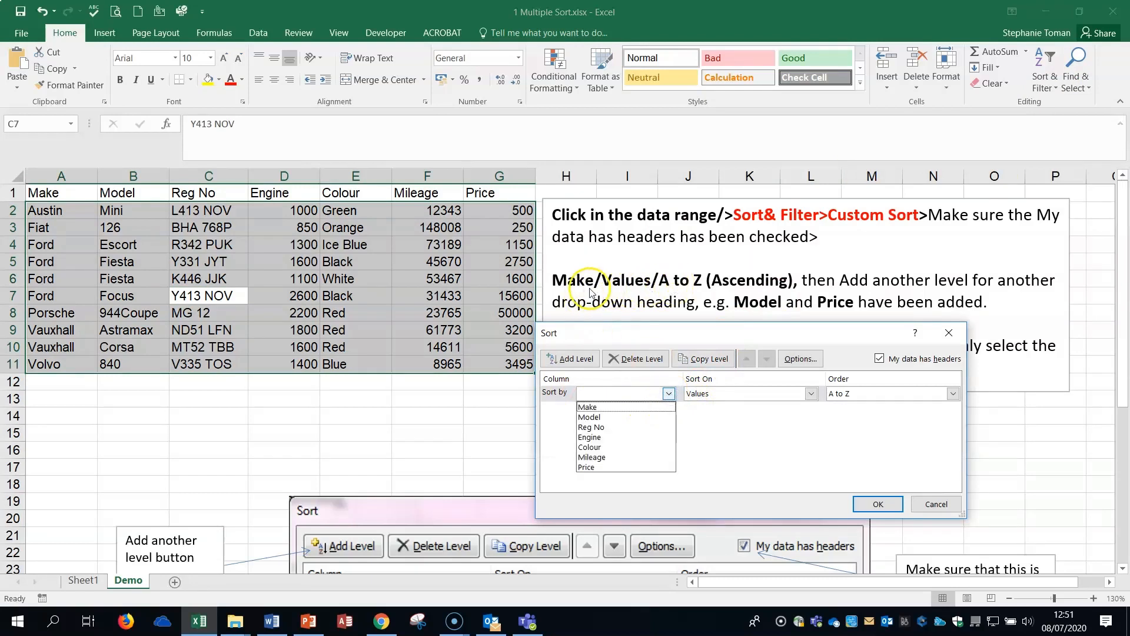
pyautogui.click(594, 406)
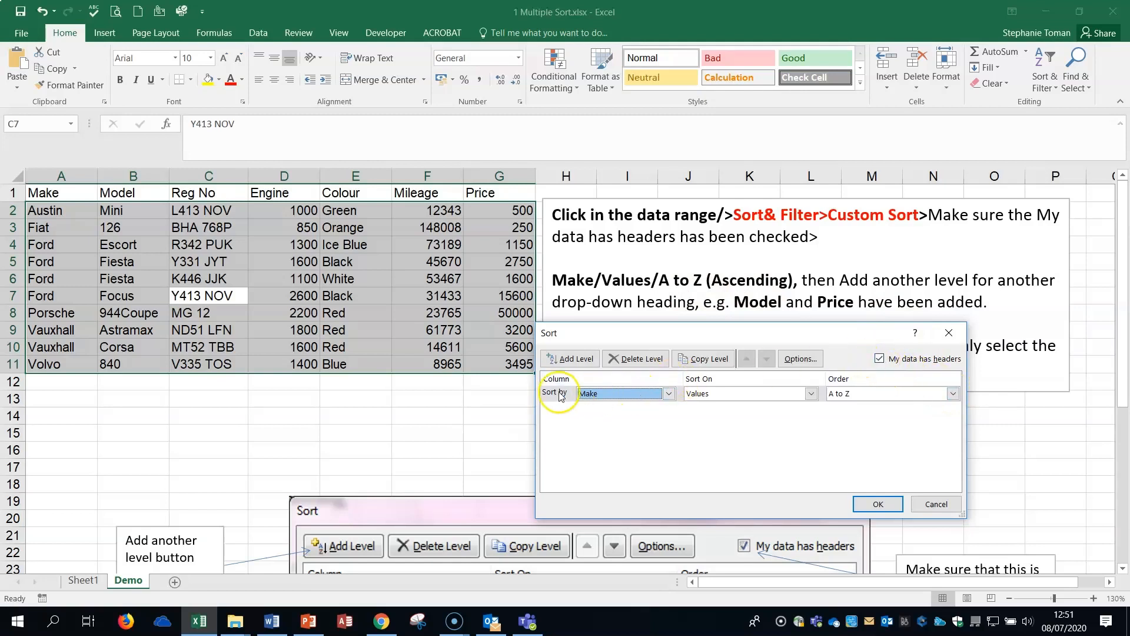
pyautogui.click(880, 359)
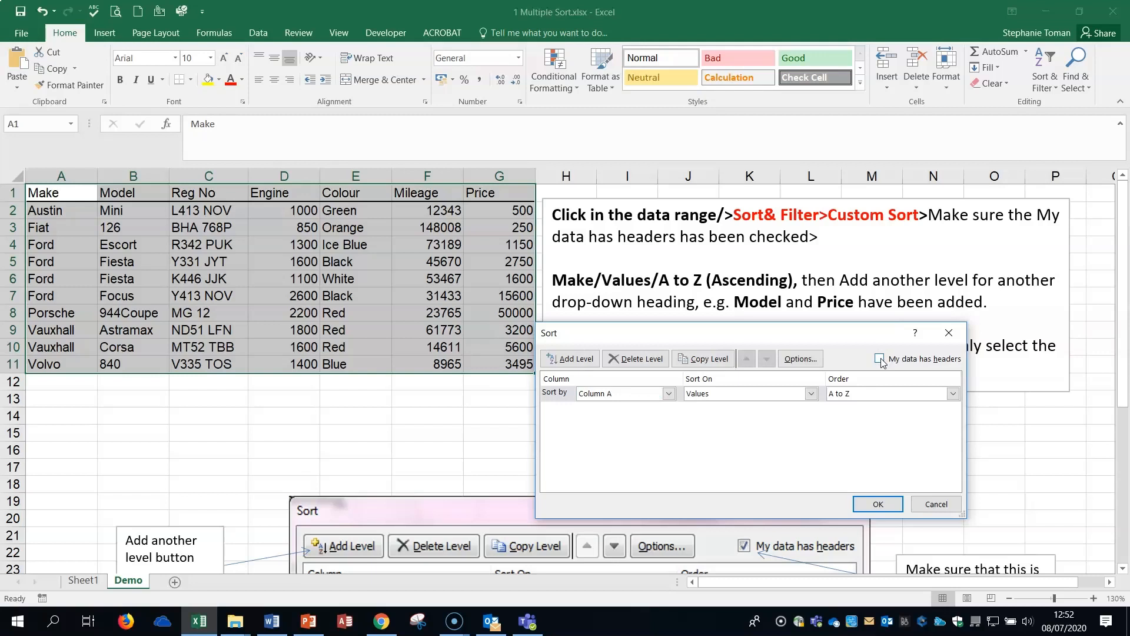
pyautogui.click(880, 359)
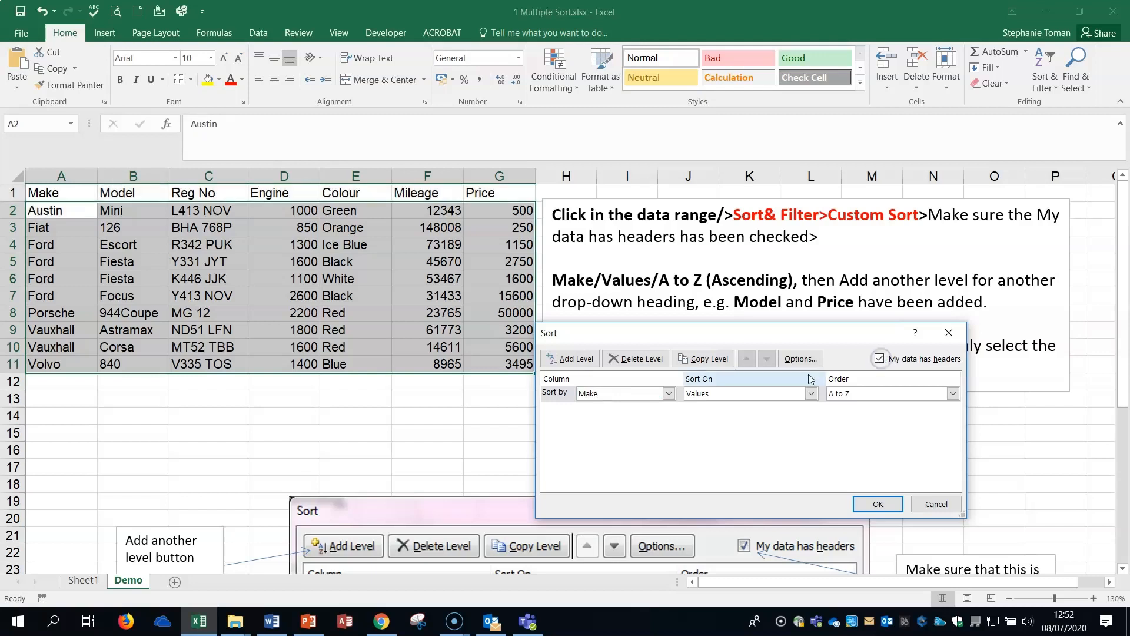
pyautogui.click(647, 383)
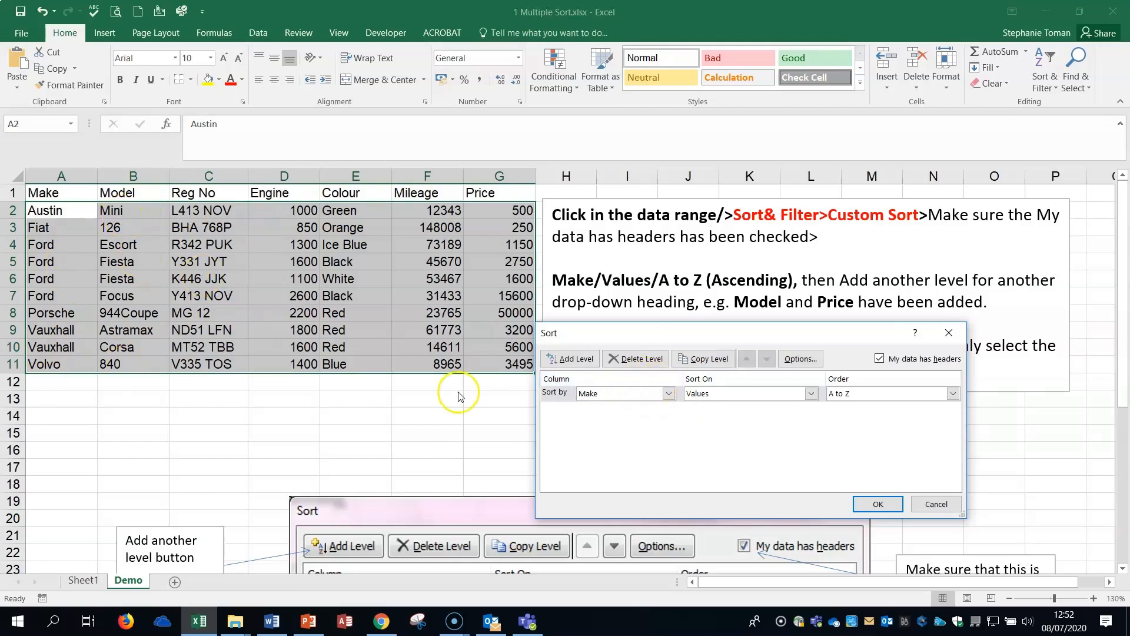
# Add a second sort level by Model, on values from A to Z.
pyautogui.click(572, 360)
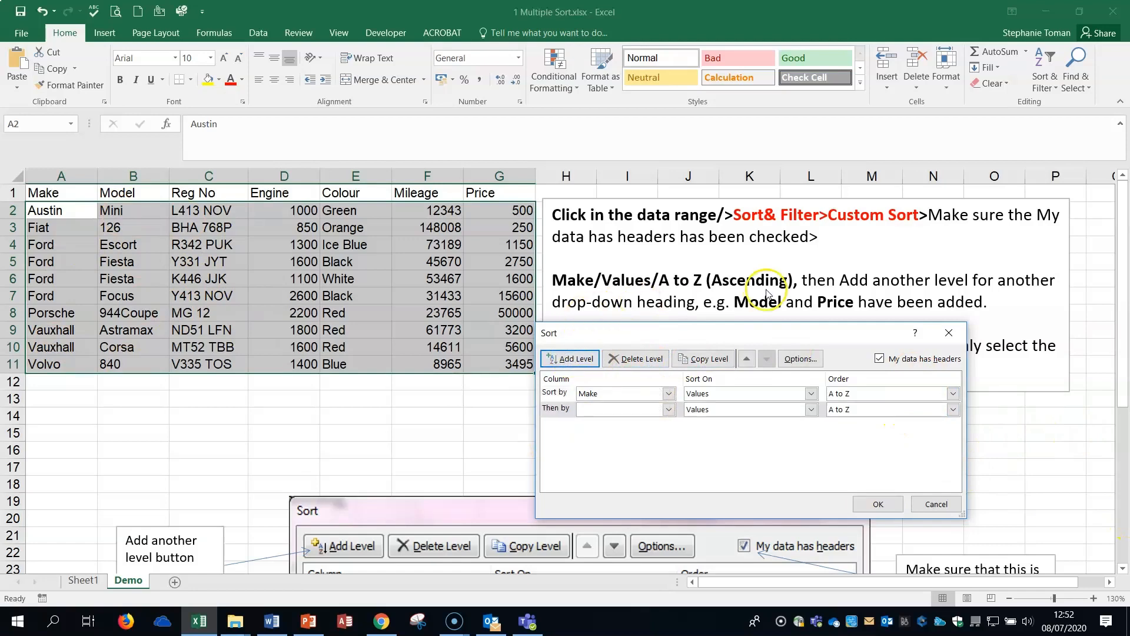
pyautogui.click(668, 409)
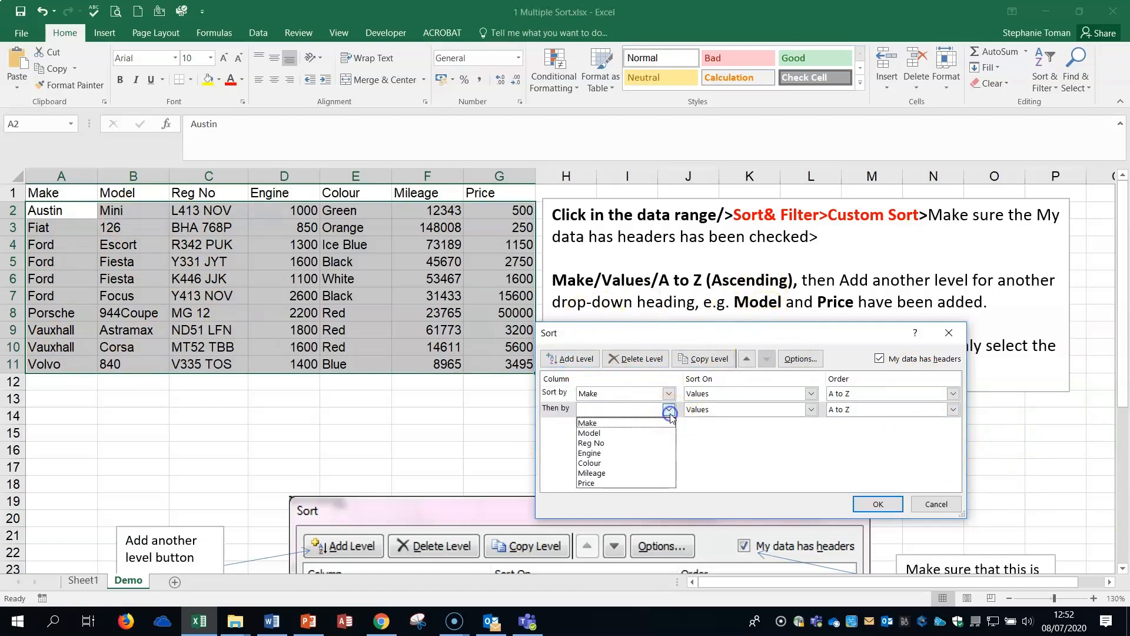
pyautogui.click(629, 434)
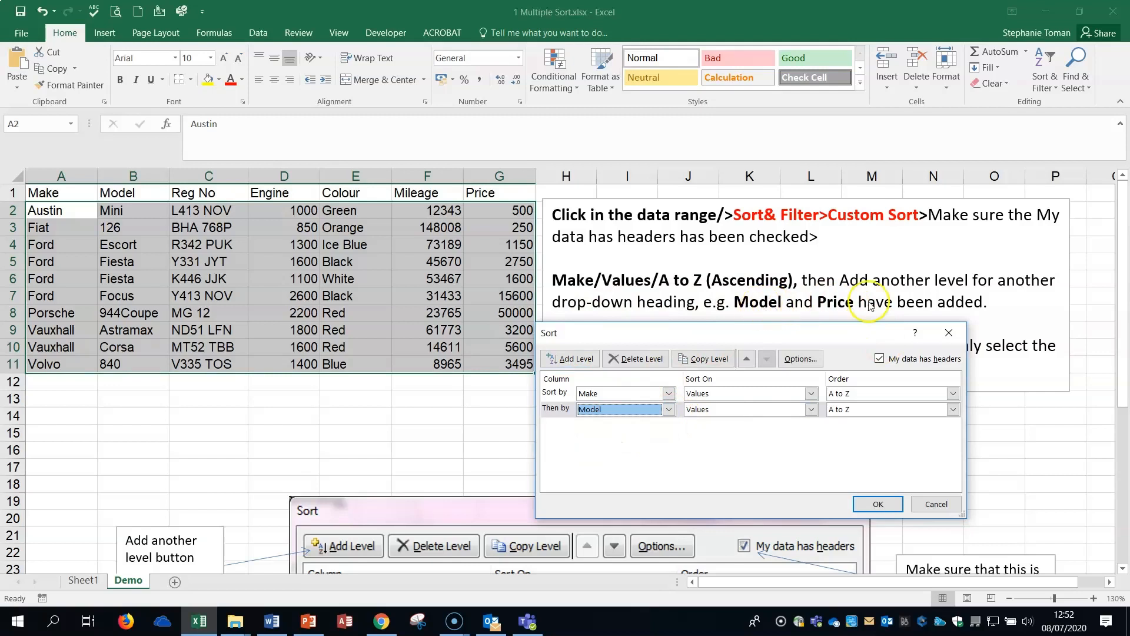
# Add a third sort level by Price, on values from smallest to largest, and apply the sort to the car list.
pyautogui.moveTo(857, 333); pyautogui.dragTo(855, 391)
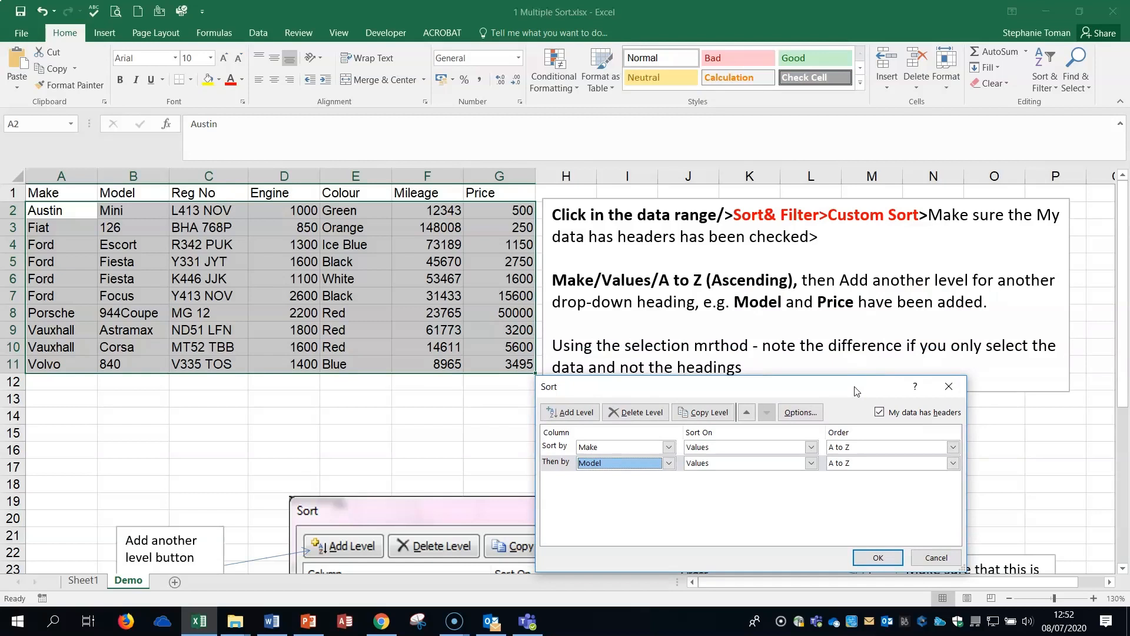
pyautogui.click(565, 410)
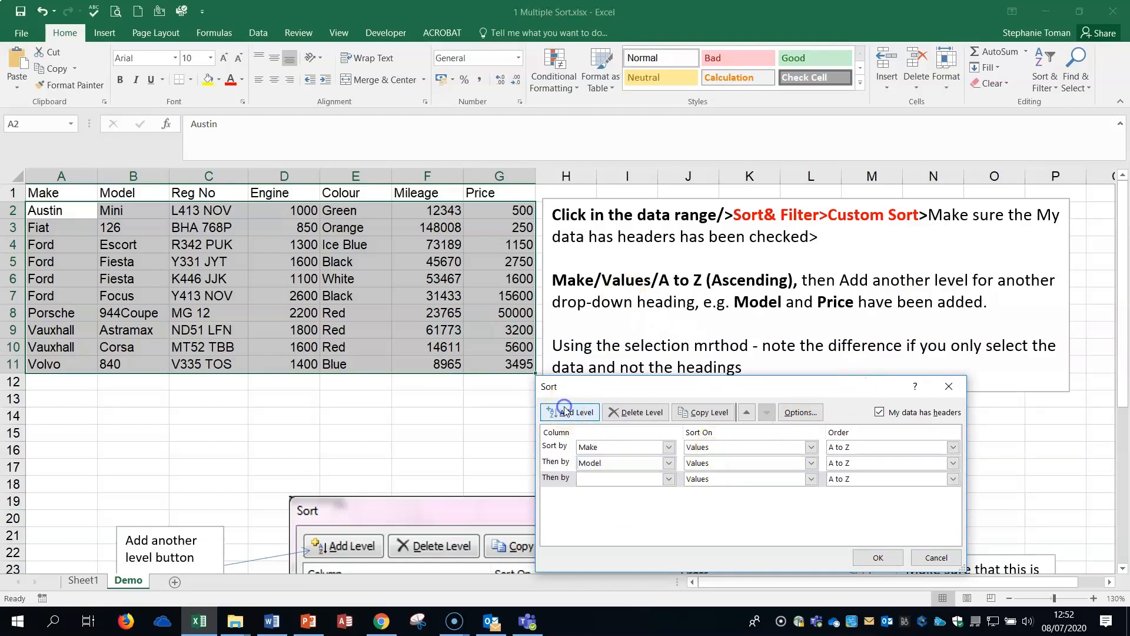
pyautogui.click(669, 479)
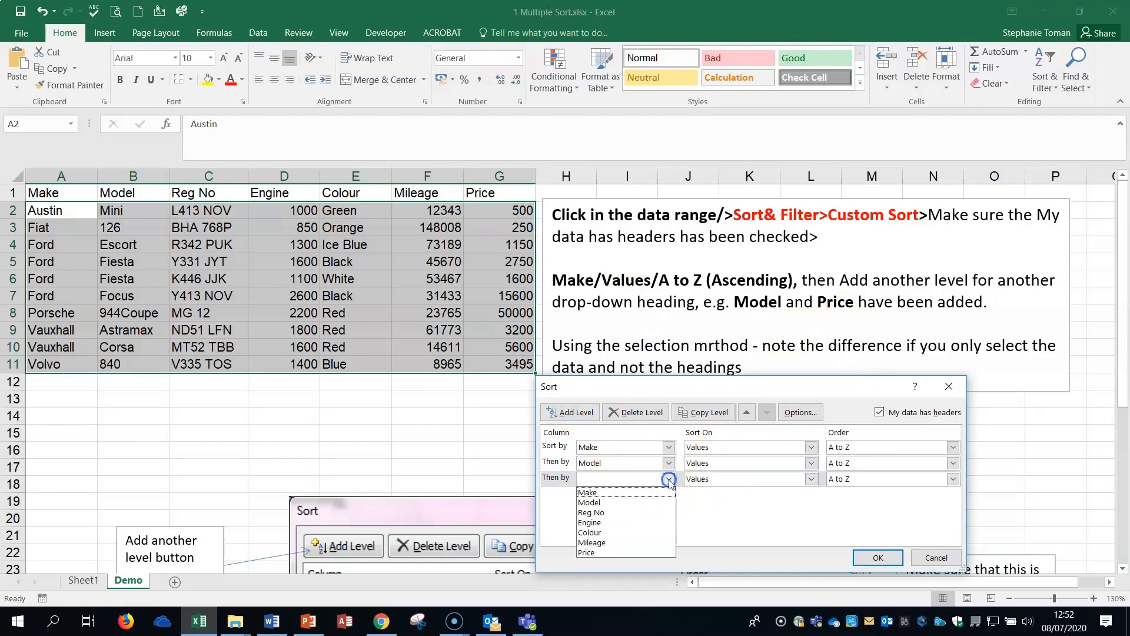
pyautogui.click(628, 552)
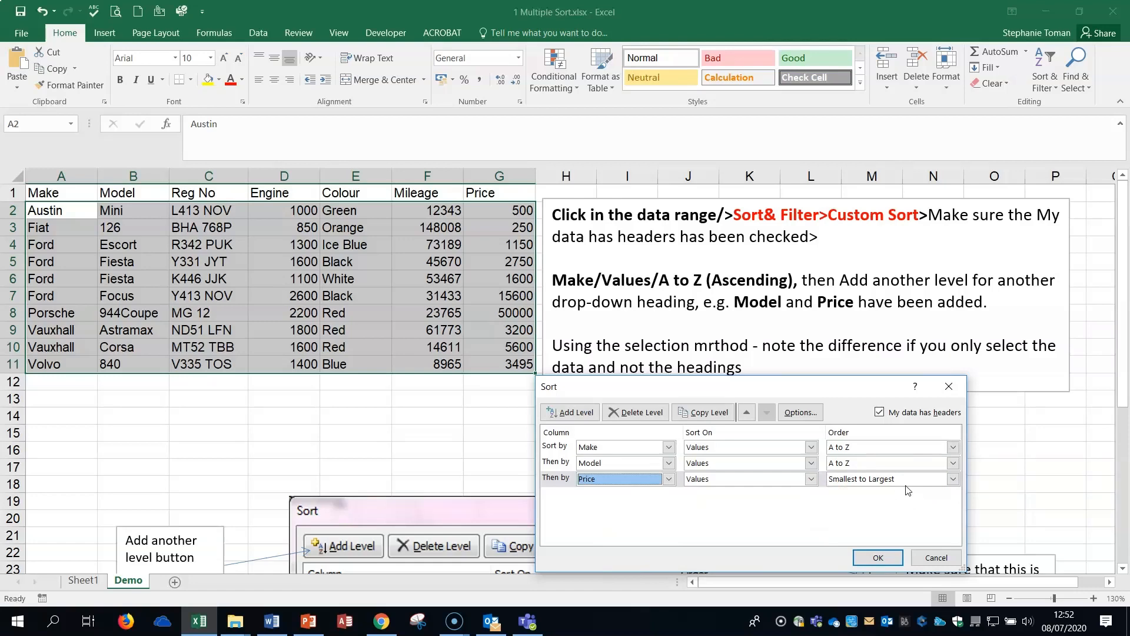
pyautogui.click(884, 561)
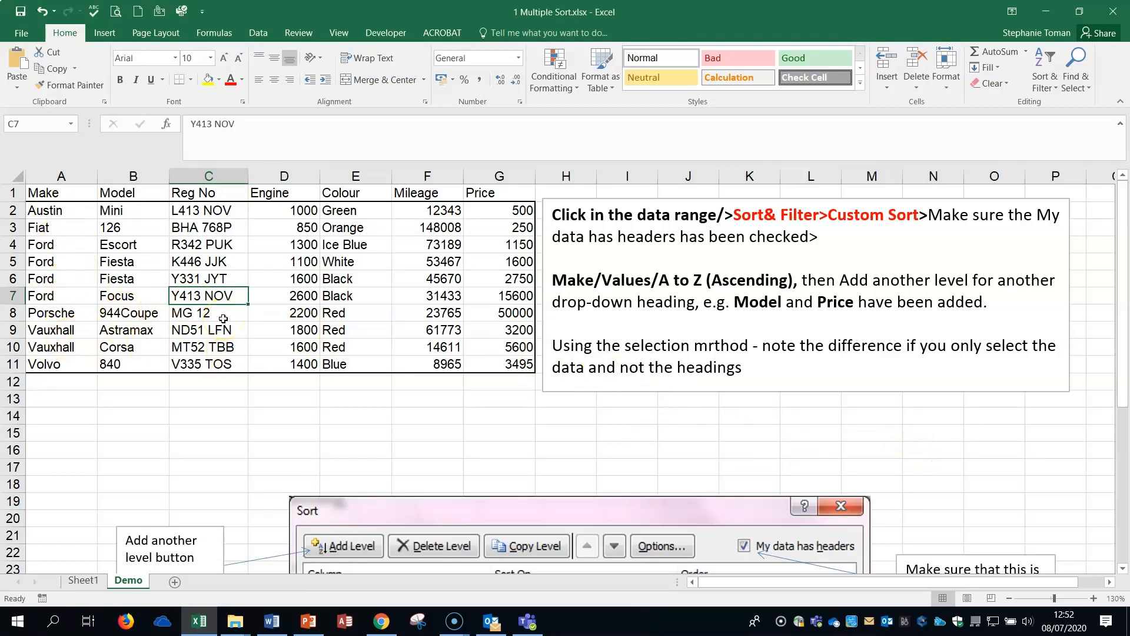
# Look at the sorting exercise on Sheet1 and the annotated Sort dialog picture on the Demo sheet.
pyautogui.click(82, 585)
pyautogui.click(515, 483)
pyautogui.click(501, 441)
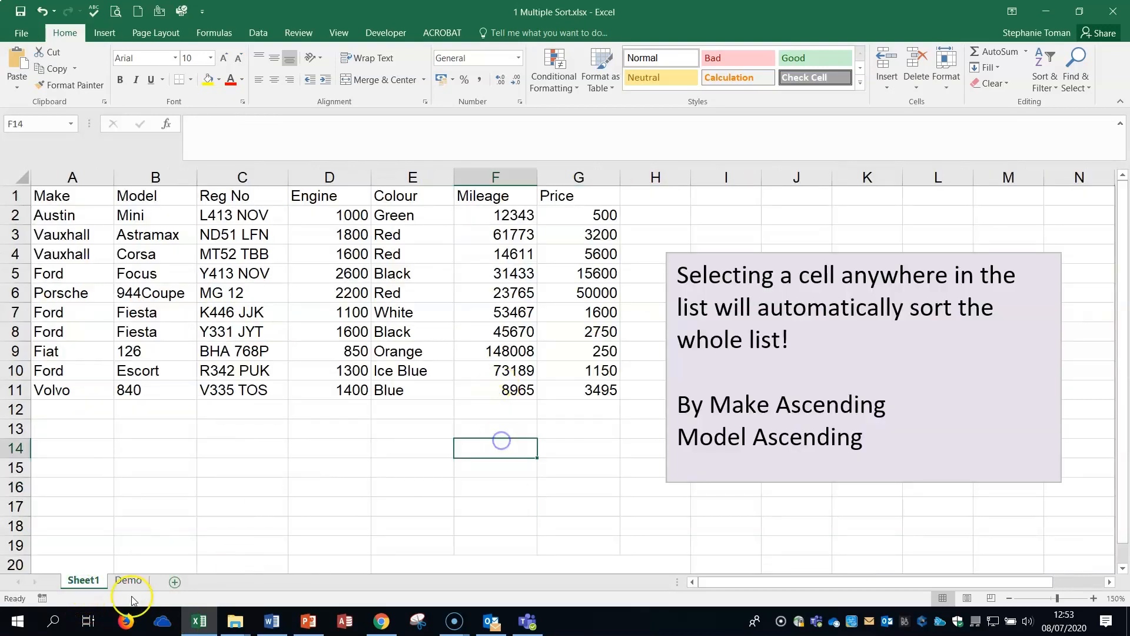
pyautogui.click(128, 581)
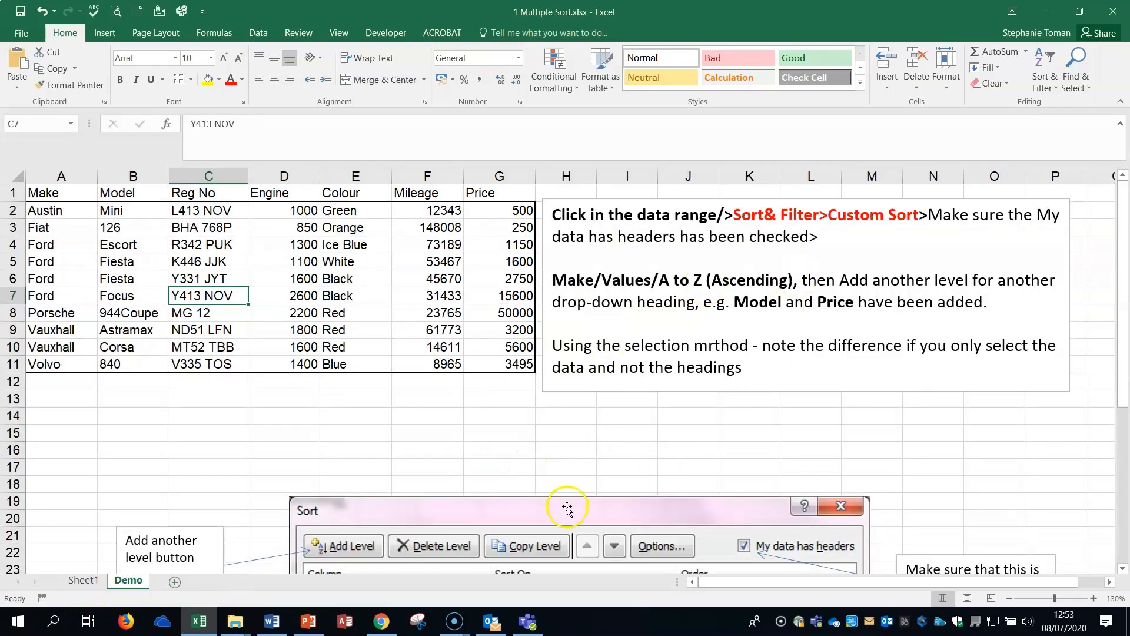
pyautogui.scroll(-5, 694, 462)
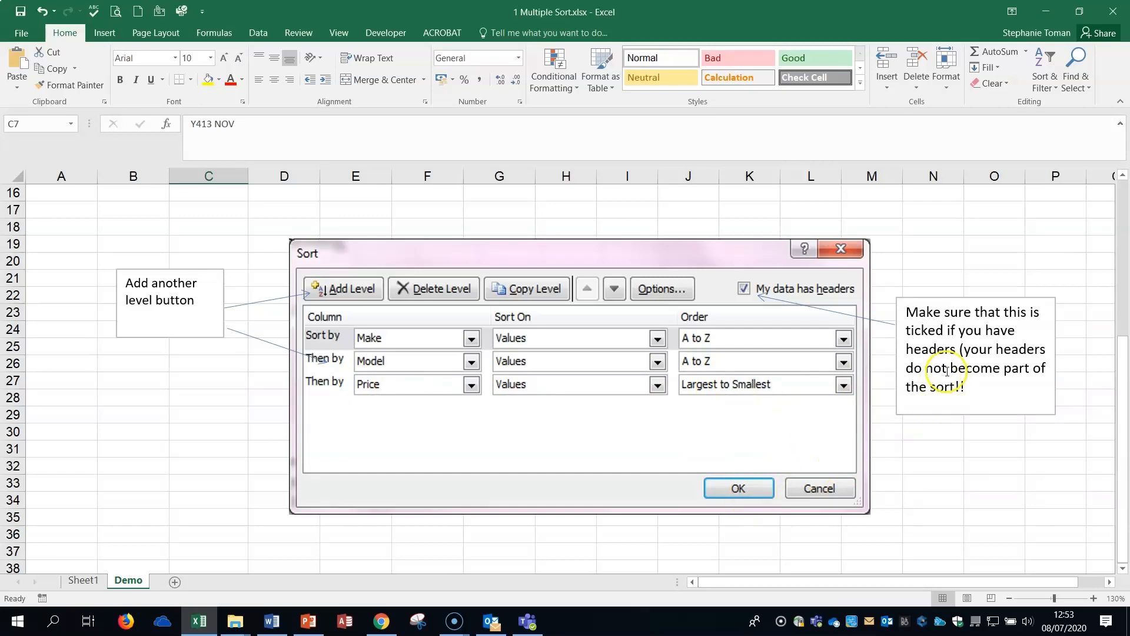
# Close the workbook without saving and open 2 Filtering Lists.xlsx from the 11_12 Sorting_Lists folder.
pyautogui.click(1113, 11)
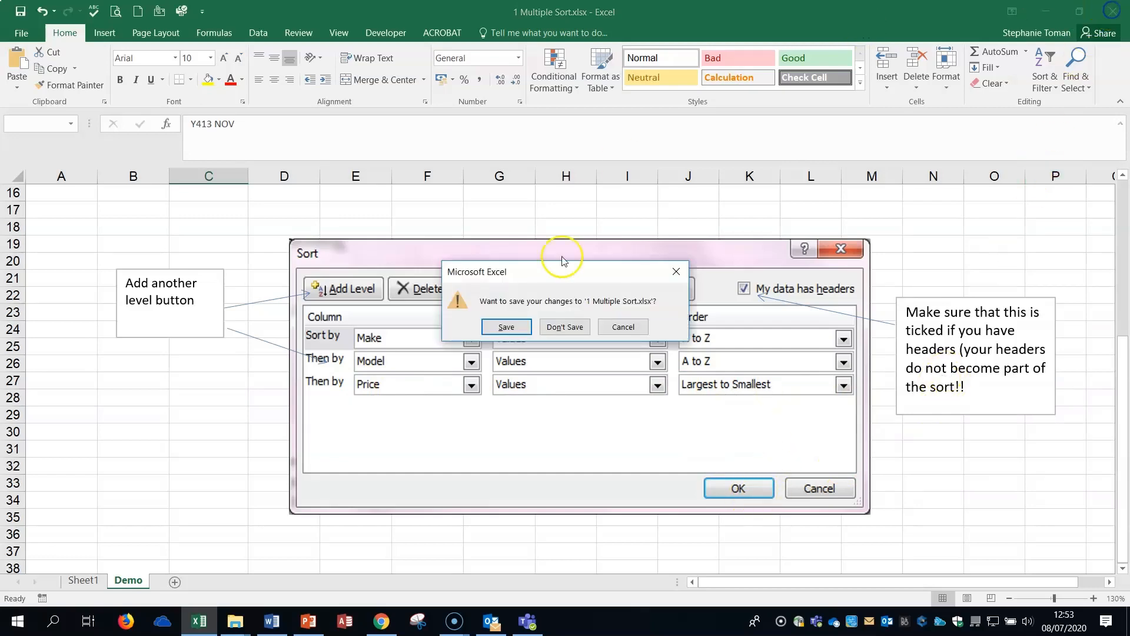
pyautogui.click(565, 327)
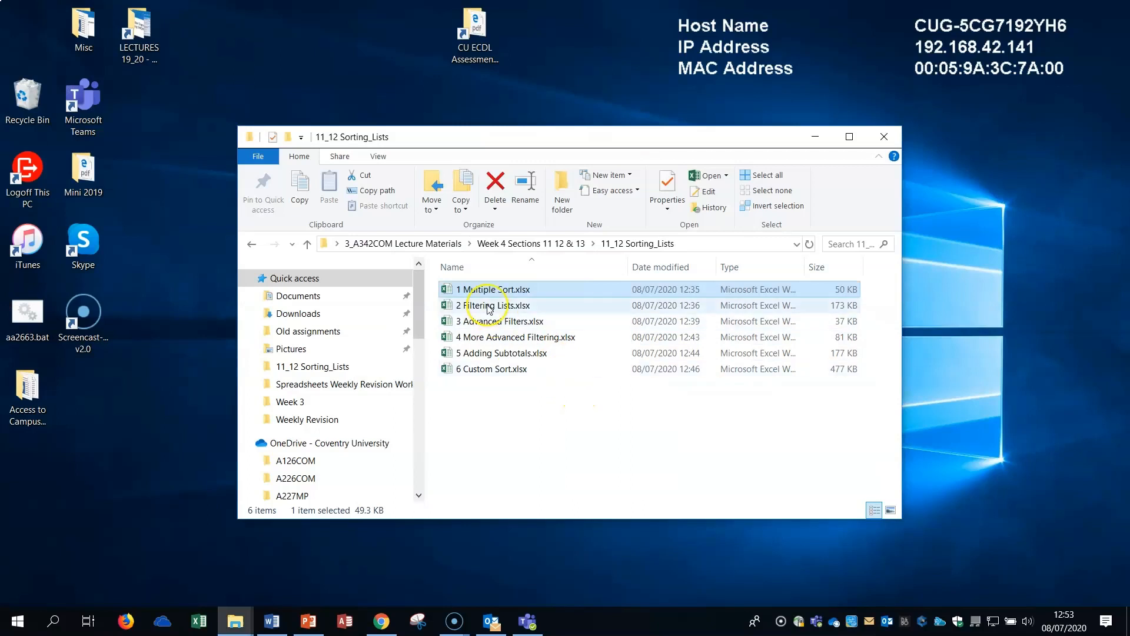
pyautogui.click(488, 306)
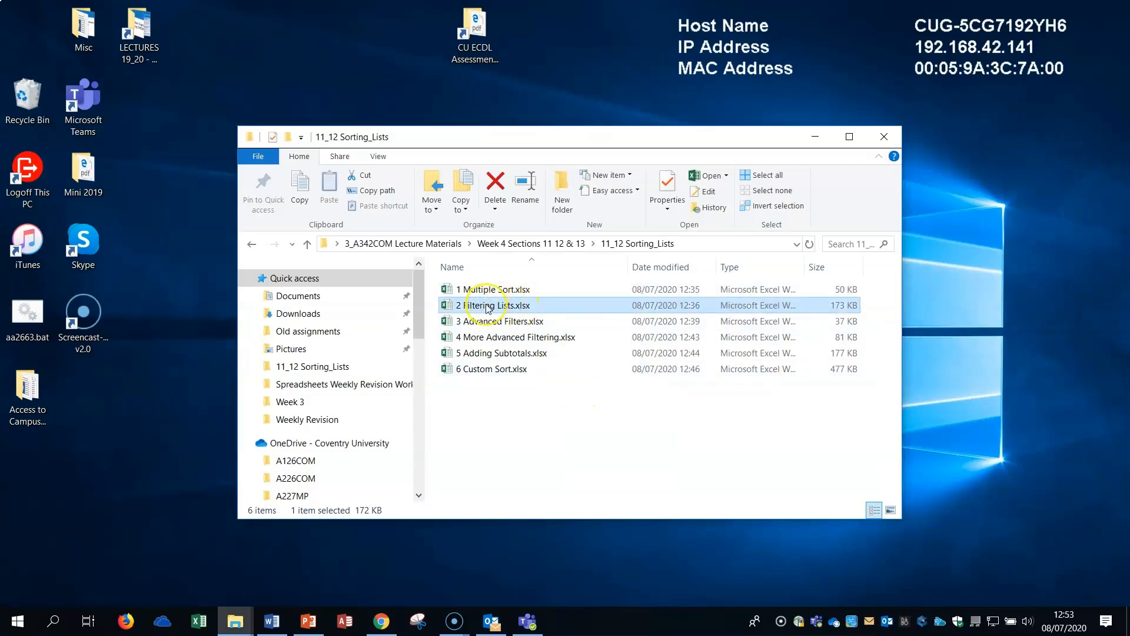
pyautogui.doubleClick(488, 306)
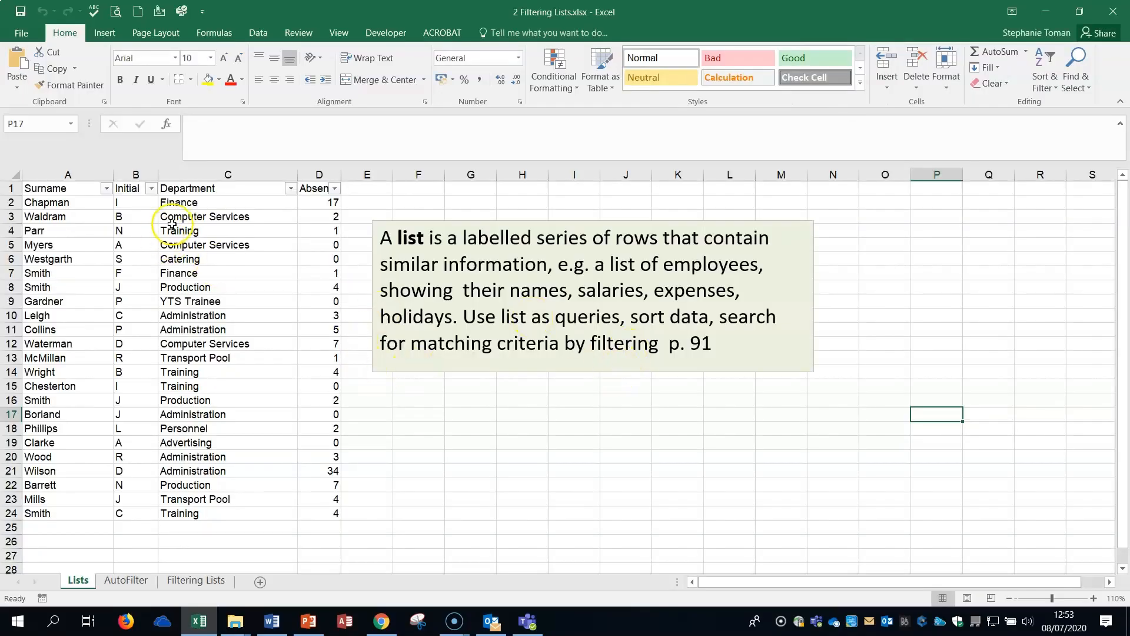
# Turn off the filter on the employee list and try to reapply it from an empty cell outside the list.
pyautogui.click(260, 31)
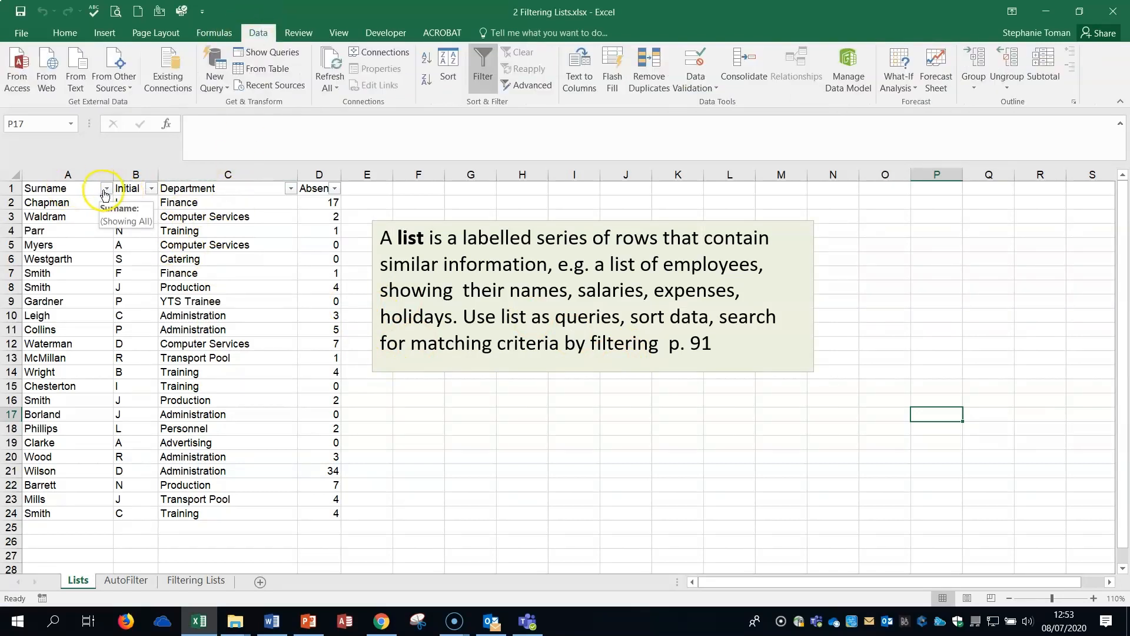
pyautogui.click(483, 65)
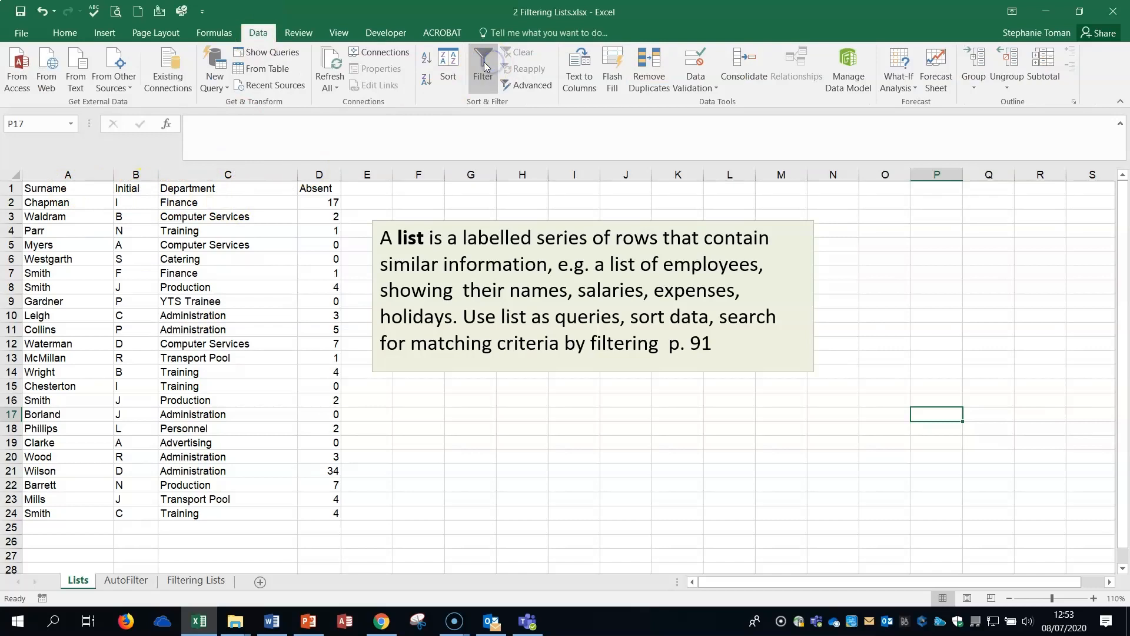
pyautogui.click(484, 65)
pyautogui.click(569, 352)
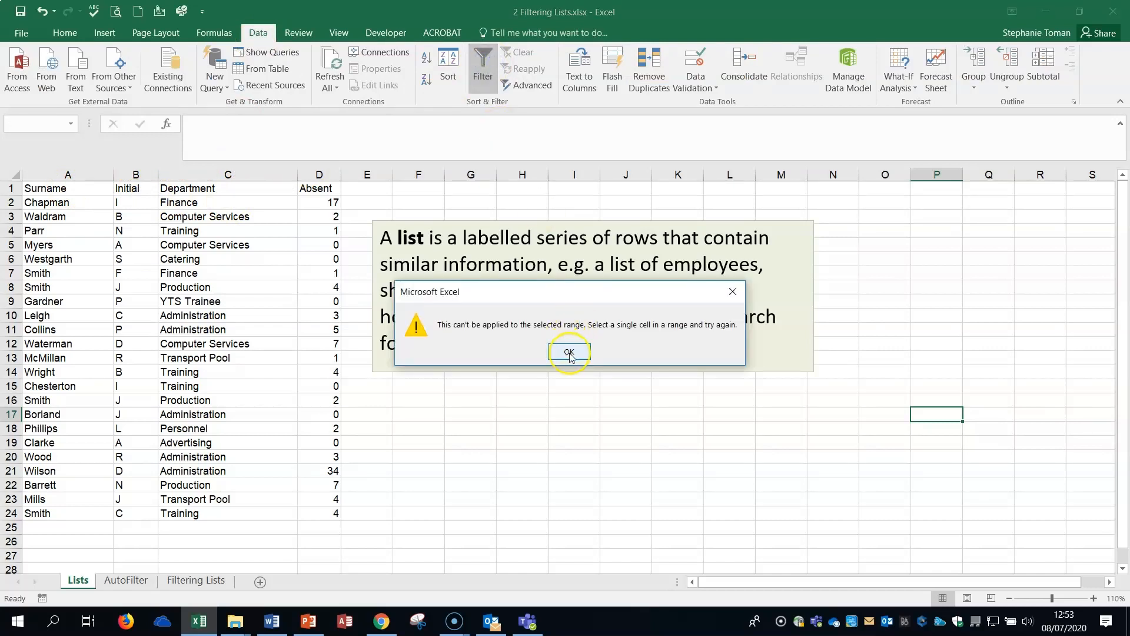
# Switch the employee list's filter on and off again from the Department heading cell, and select an empty cell outside the list.
pyautogui.click(141, 245)
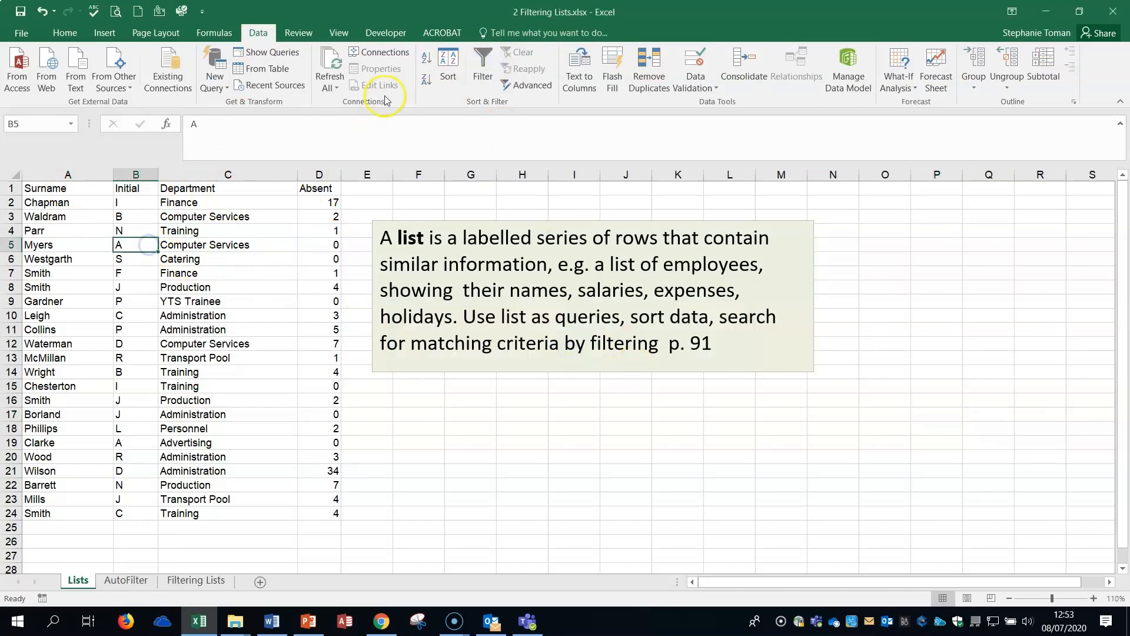
pyautogui.click(180, 188)
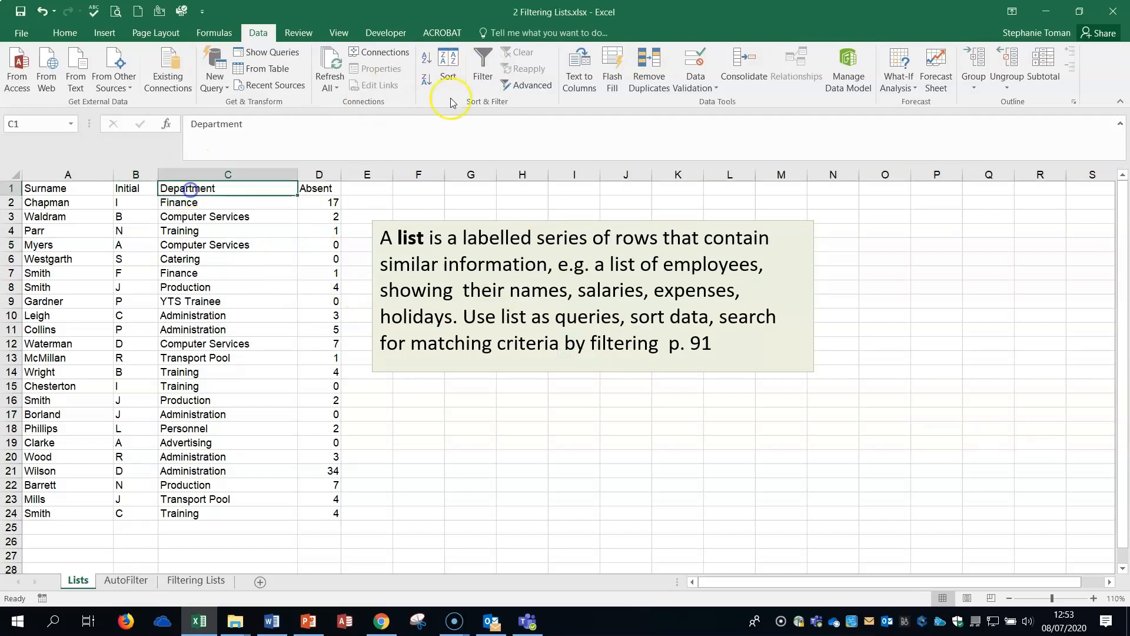
pyautogui.click(481, 68)
pyautogui.click(479, 67)
pyautogui.click(479, 68)
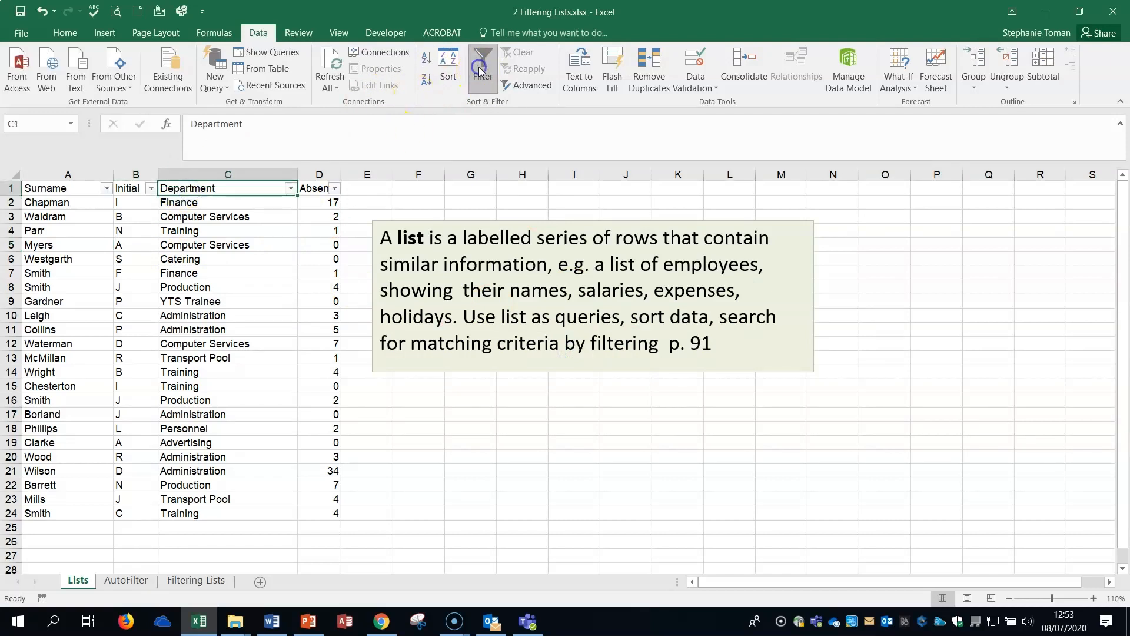
pyautogui.click(479, 68)
pyautogui.click(477, 400)
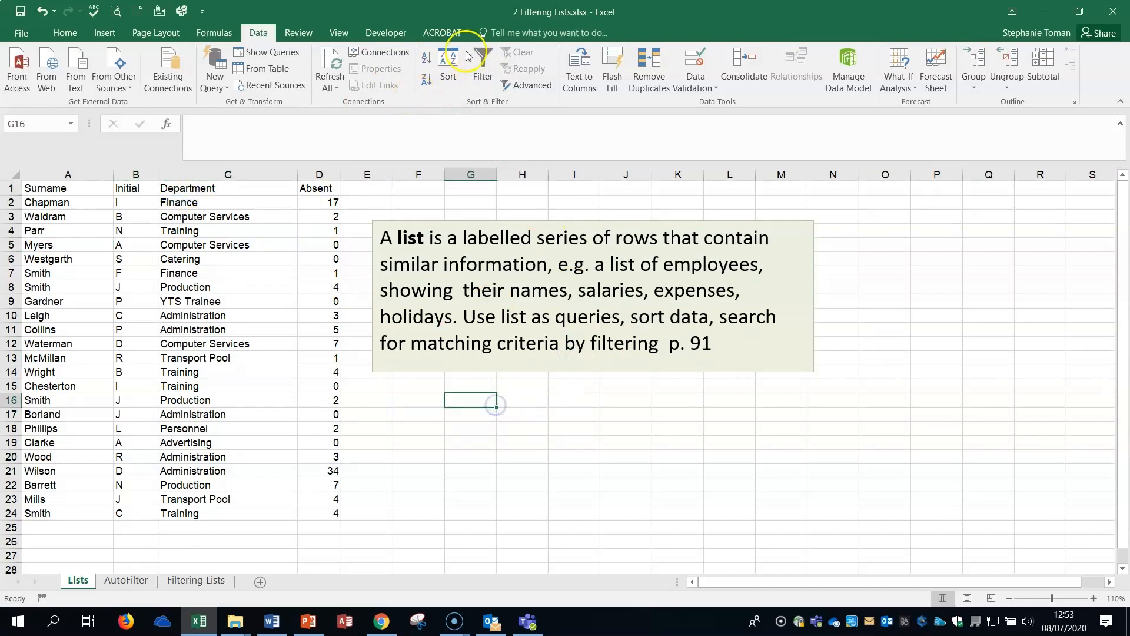
# Try to apply the filter from an empty cell outside the list, and turn it on from a cell in the Absent column.
pyautogui.click(482, 68)
pyautogui.click(569, 351)
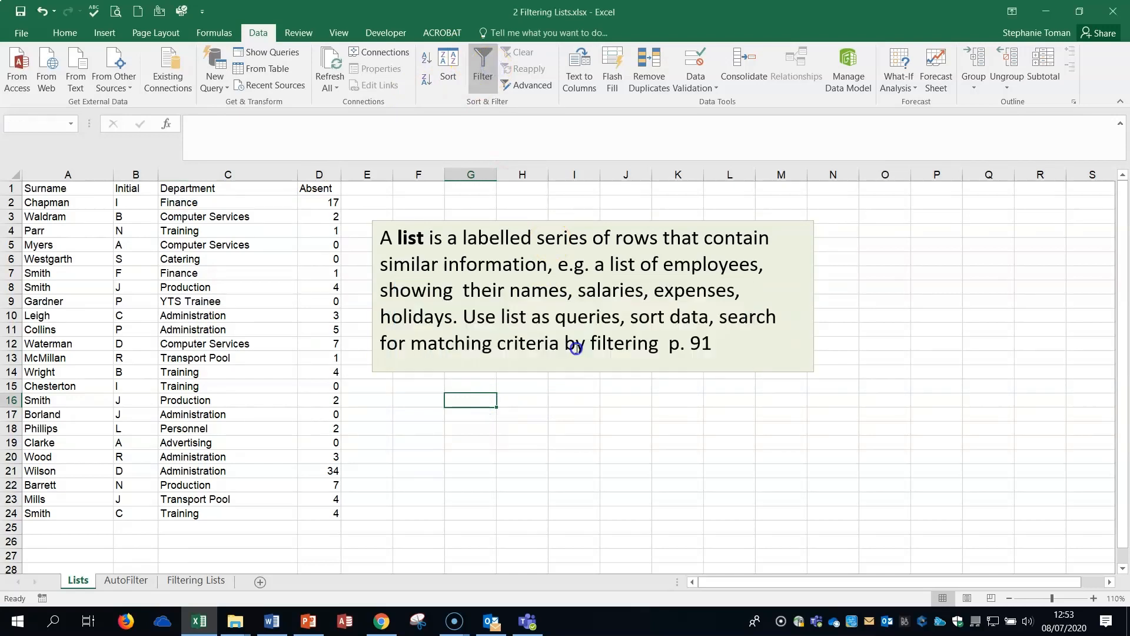
pyautogui.click(317, 270)
pyautogui.click(486, 65)
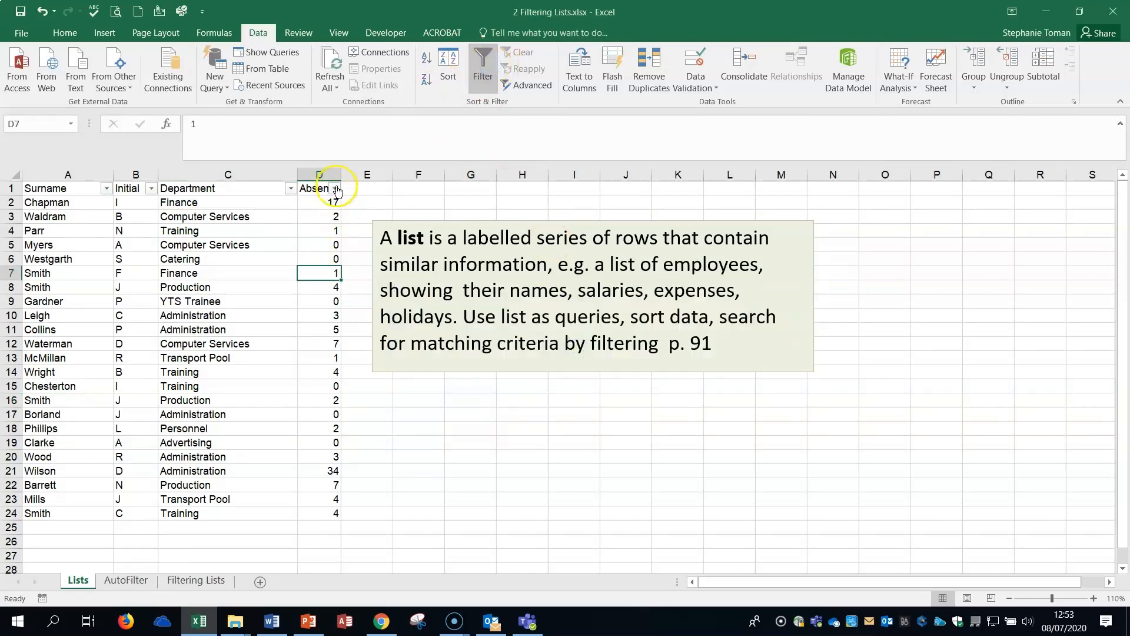
# Filter the Absent column by excluding the values 0, 1 and 2, and clear the filter.
pyautogui.click(333, 188)
pyautogui.click(252, 293)
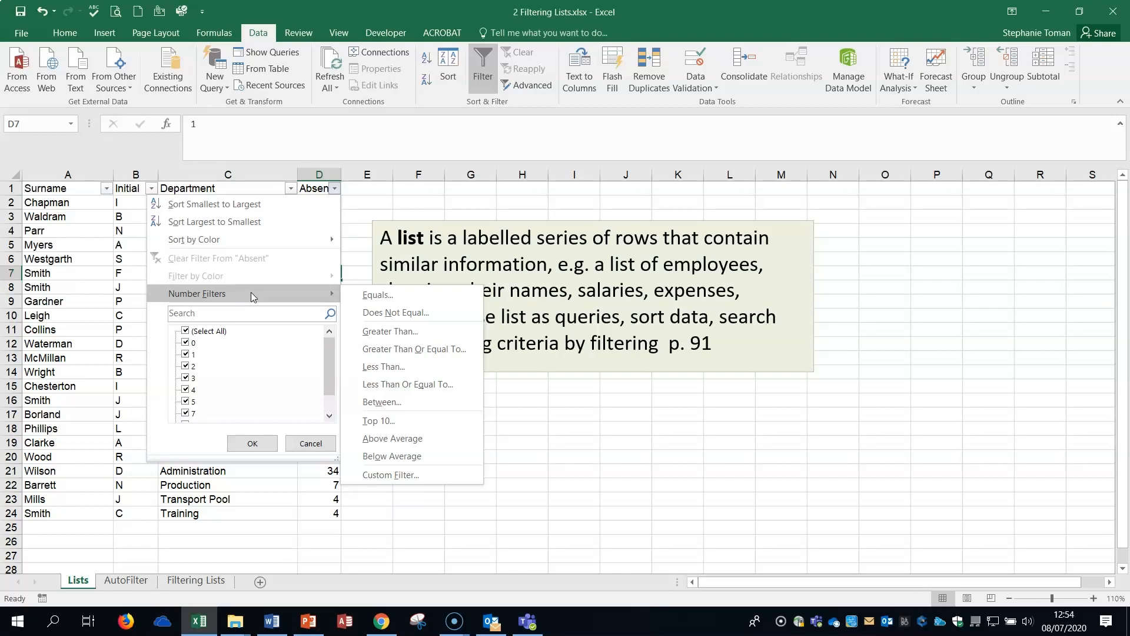
pyautogui.click(371, 298)
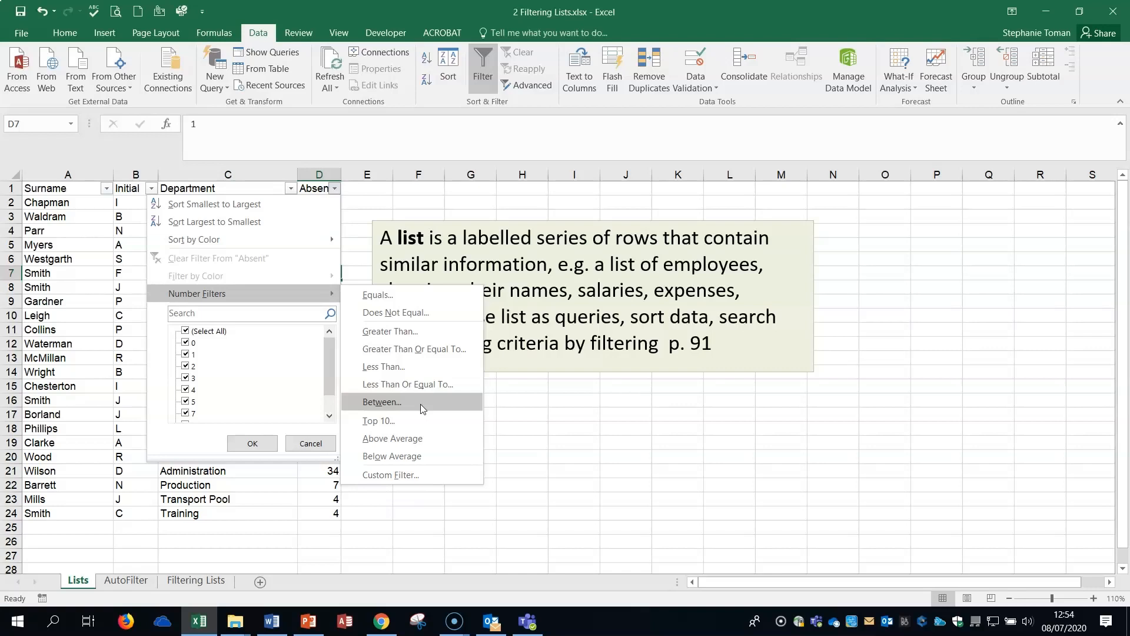
pyautogui.click(184, 353)
pyautogui.click(185, 342)
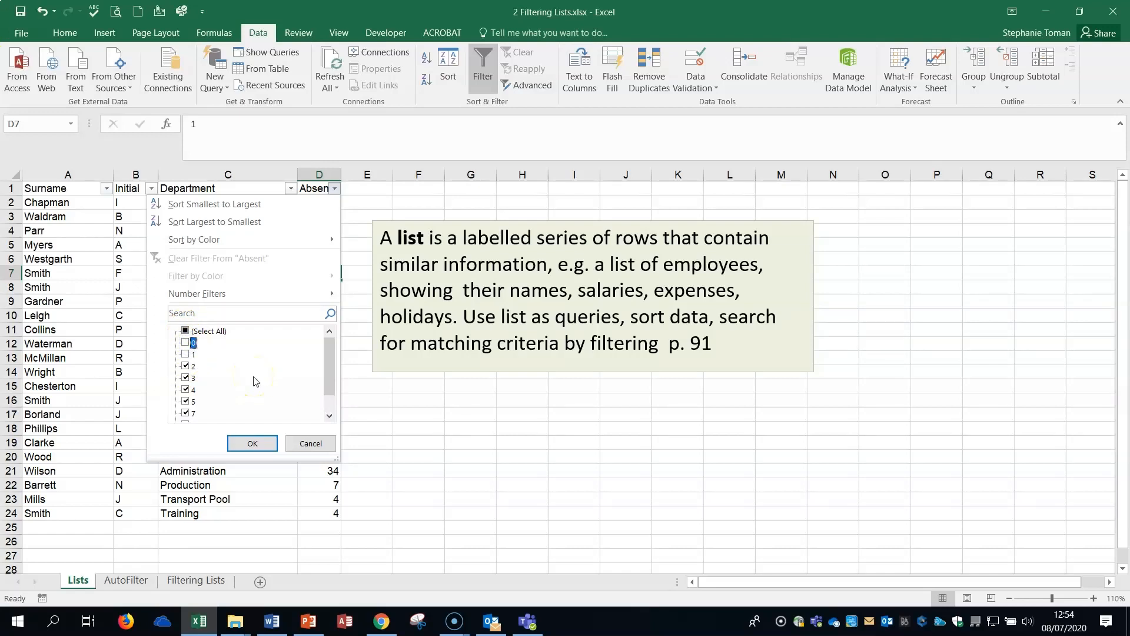
pyautogui.click(257, 447)
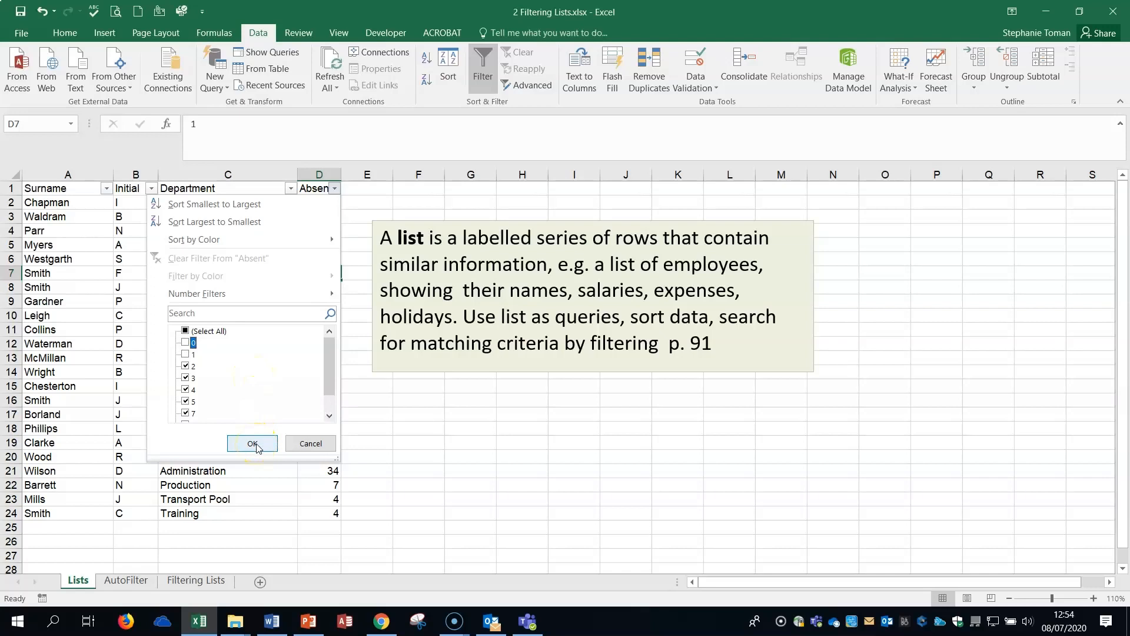
pyautogui.click(185, 365)
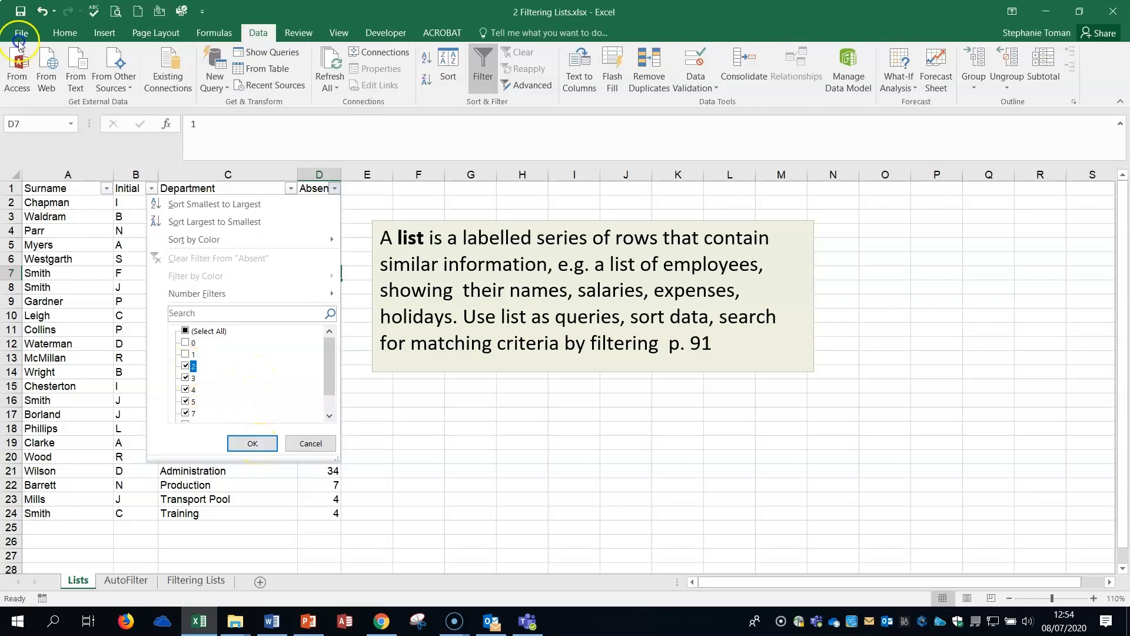
pyautogui.click(240, 439)
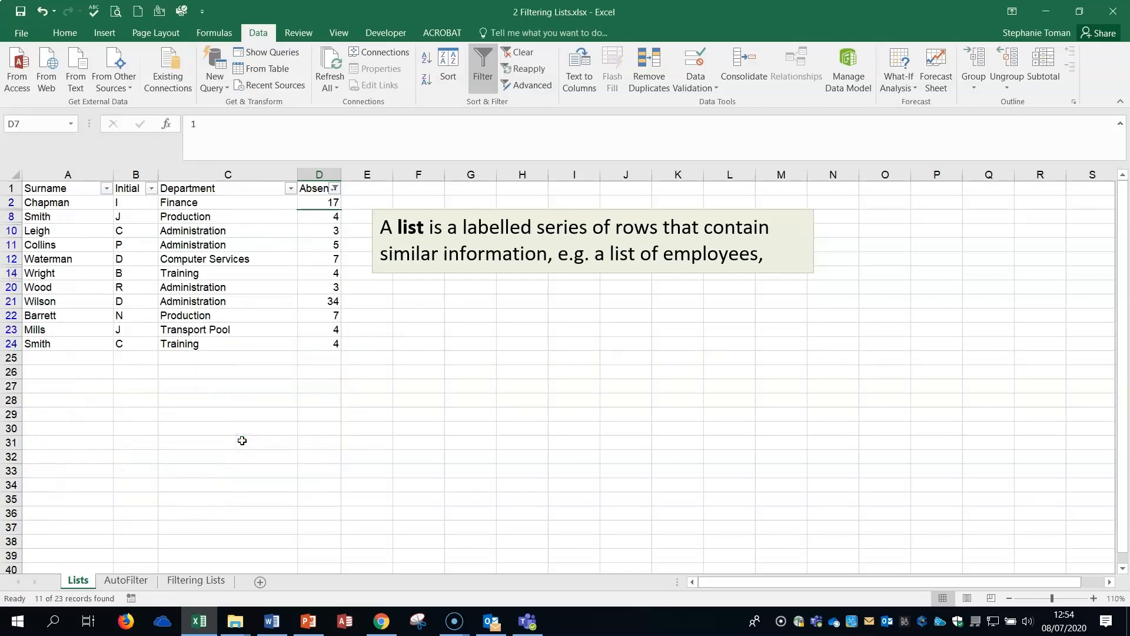
pyautogui.click(518, 52)
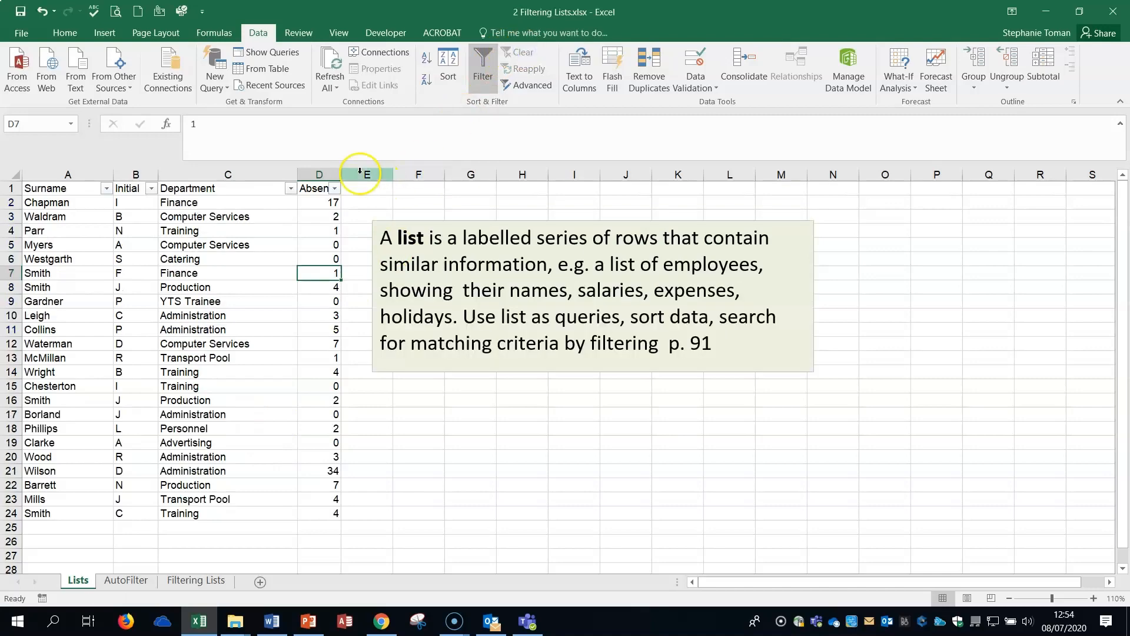
# Apply a number filter to the Absent column for values greater than or equal to 2, and clear it again.
pyautogui.click(335, 188)
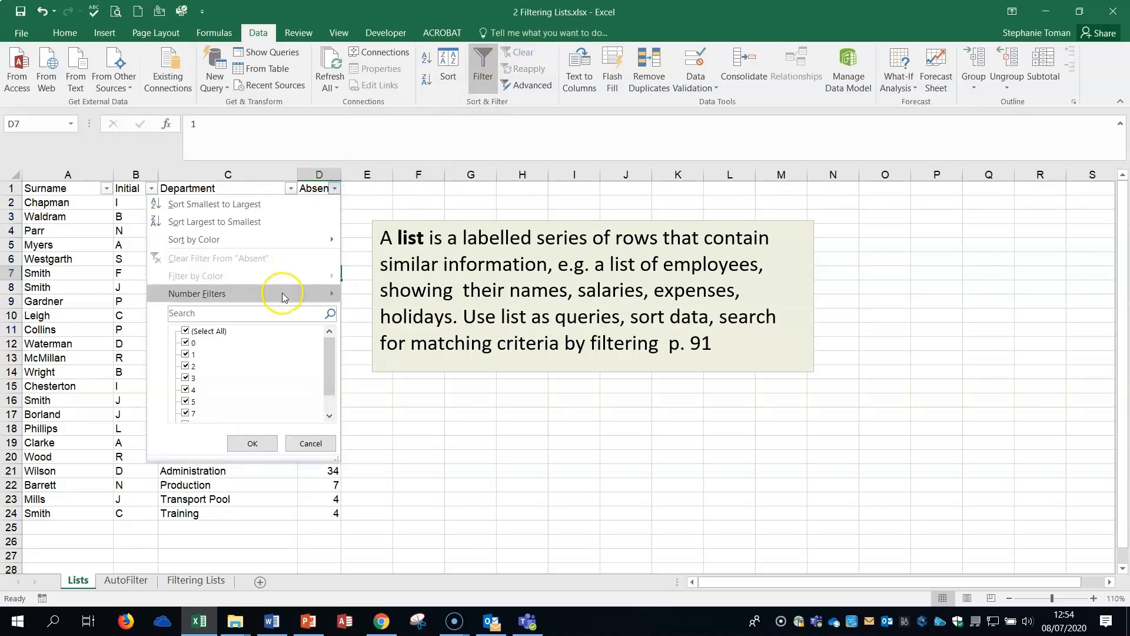
pyautogui.moveTo(282, 295)
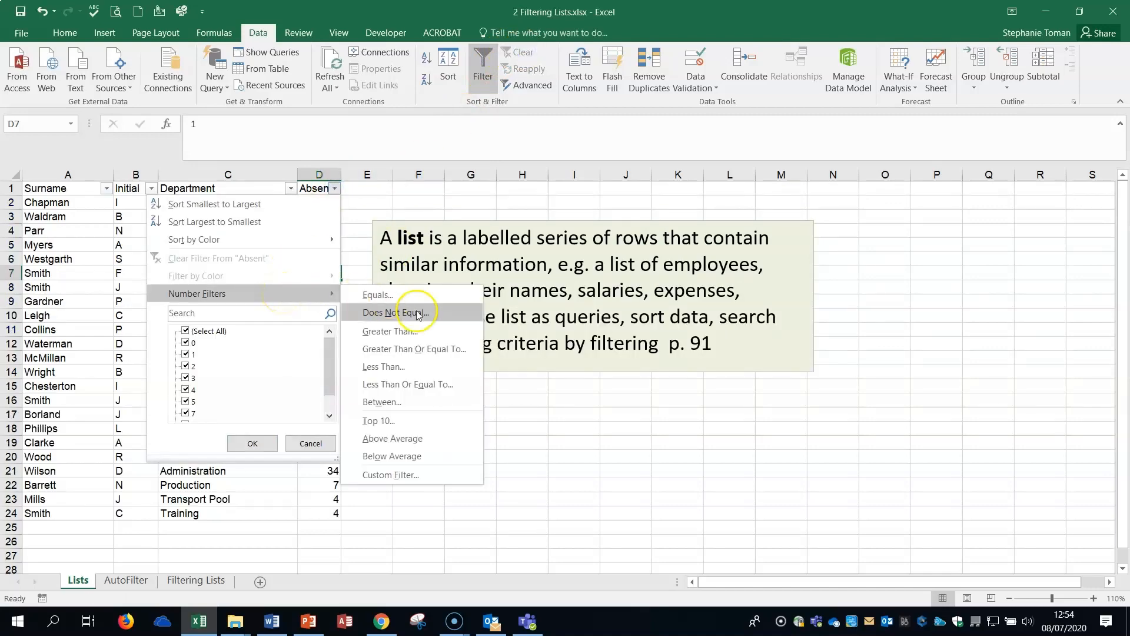
pyautogui.click(436, 350)
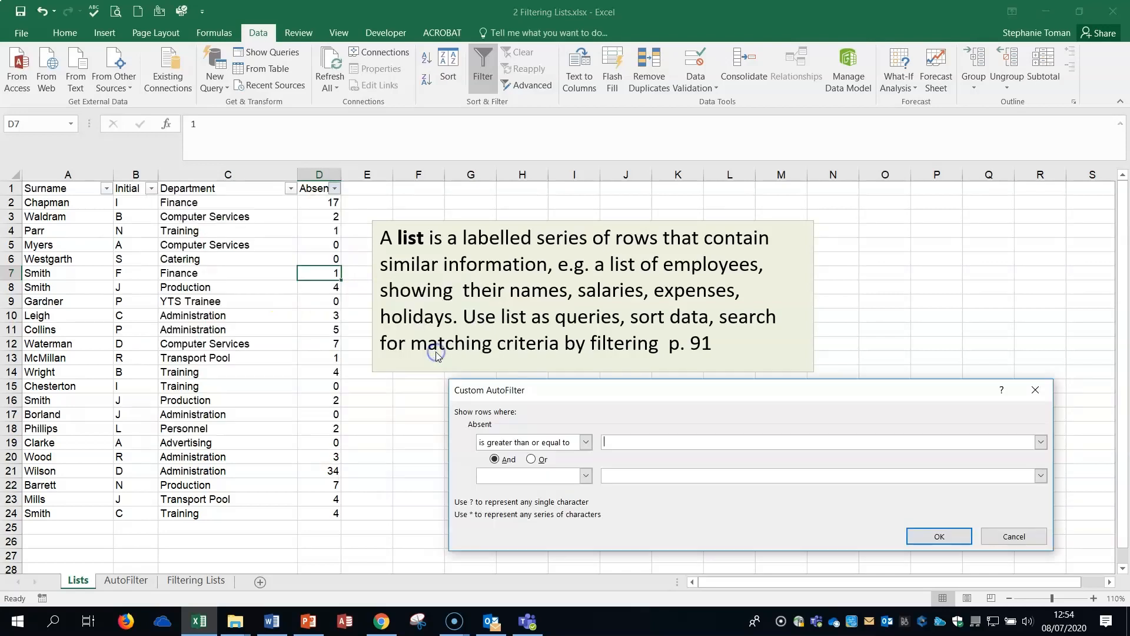
pyautogui.write('2')
pyautogui.click(938, 536)
pyautogui.click(681, 357)
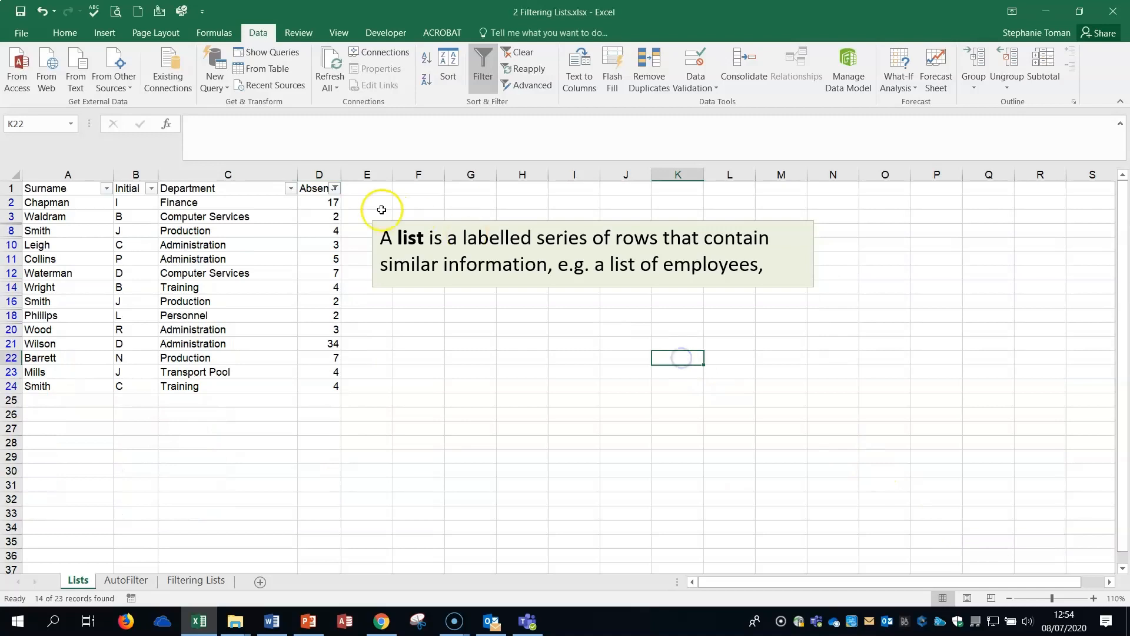
pyautogui.click(531, 55)
pyautogui.click(503, 398)
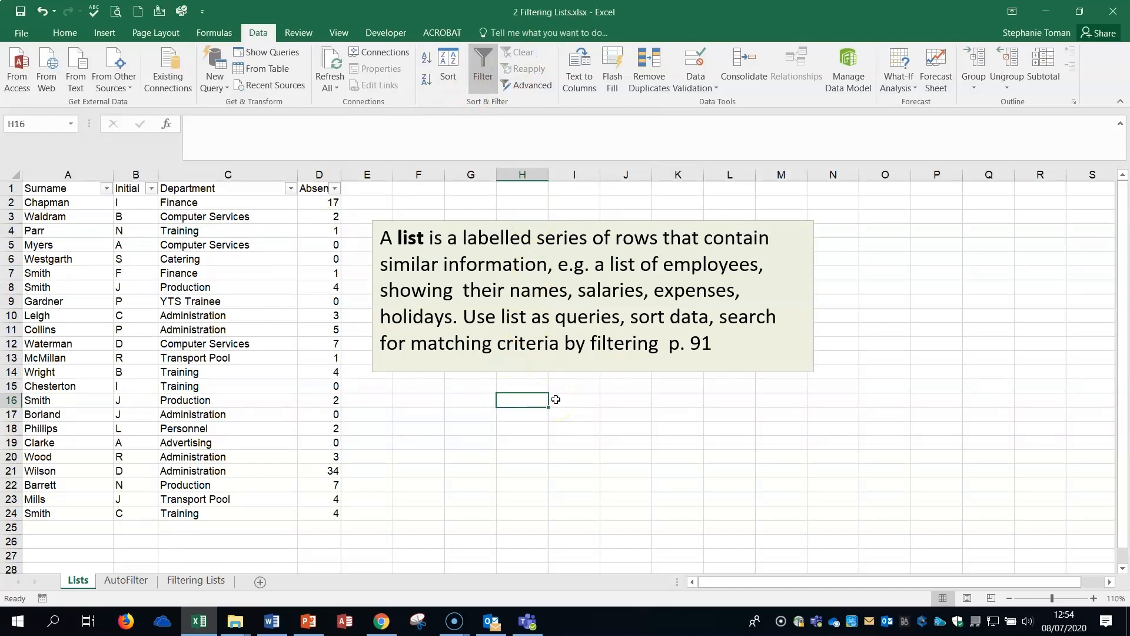
# Read the filtering instructions on the AutoFilter and Filtering Lists sheets.
pyautogui.click(125, 580)
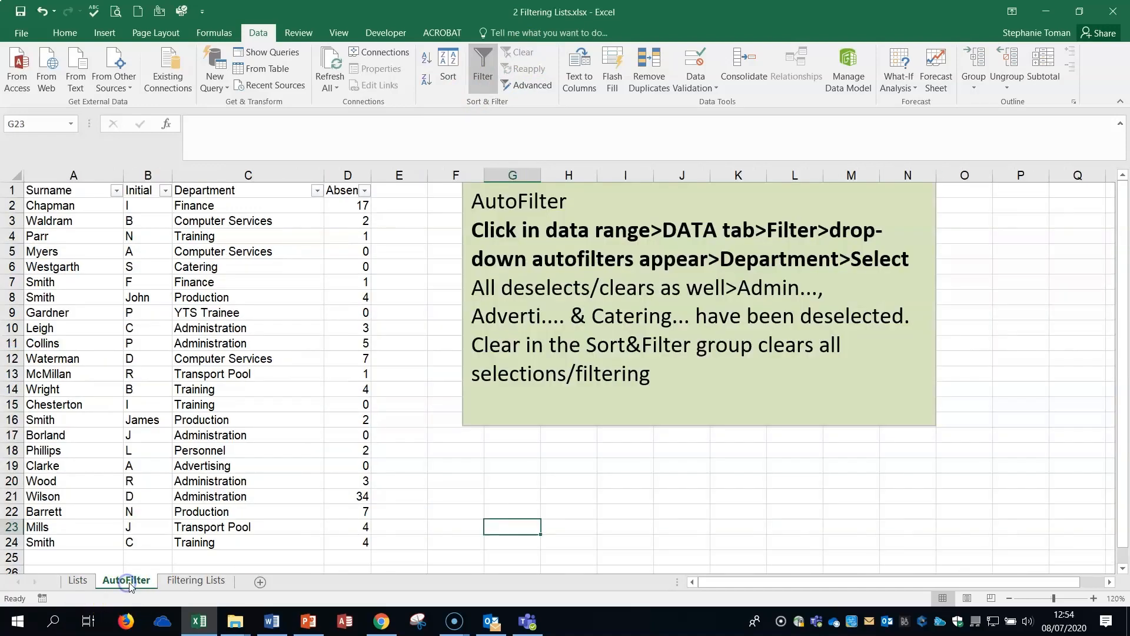
pyautogui.click(648, 525)
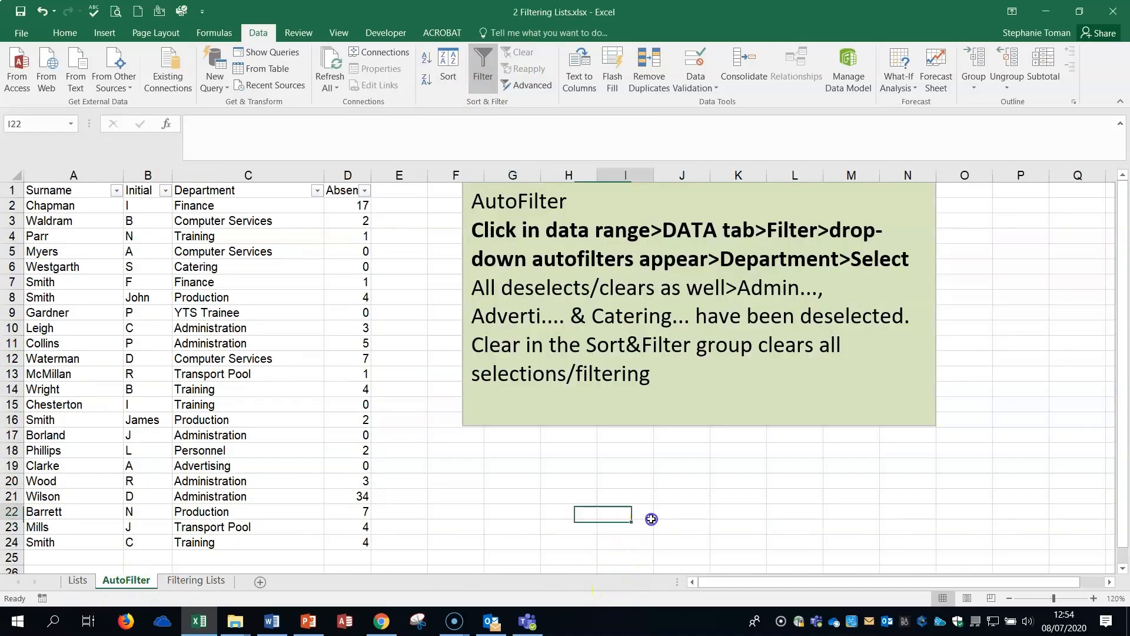
pyautogui.click(760, 540)
pyautogui.click(182, 227)
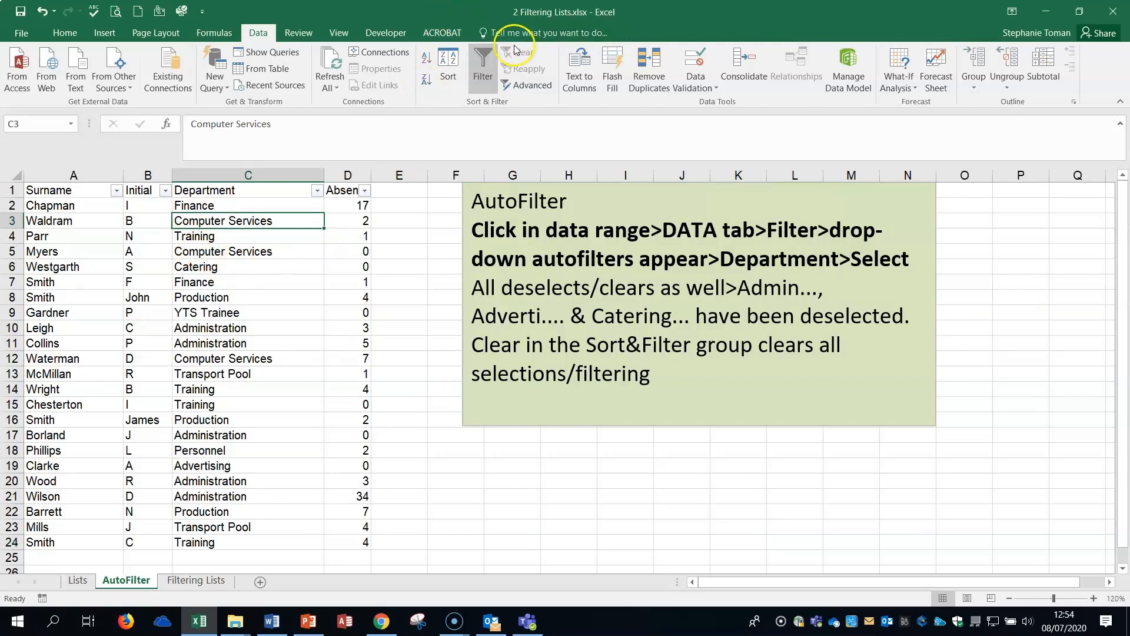
pyautogui.click(77, 580)
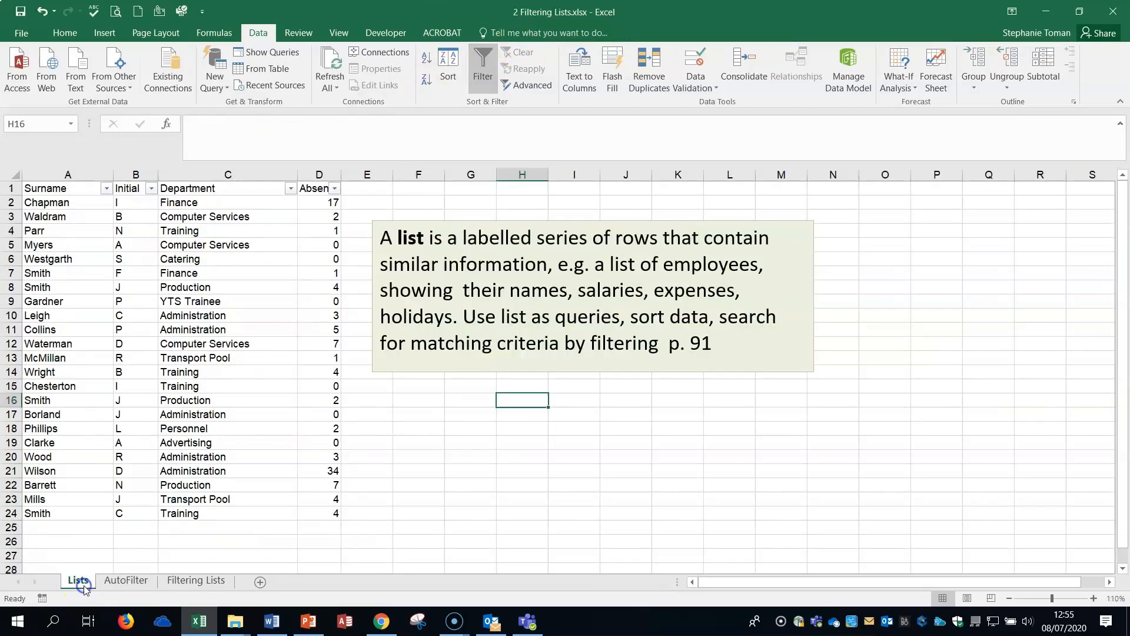
pyautogui.click(204, 586)
pyautogui.click(839, 387)
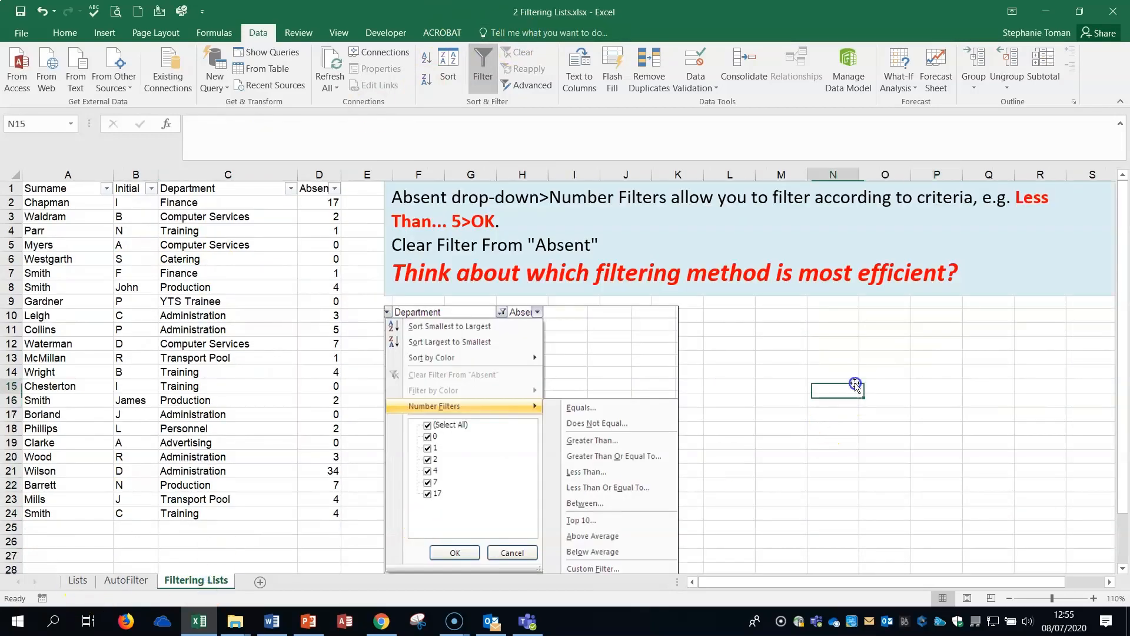
pyautogui.click(958, 372)
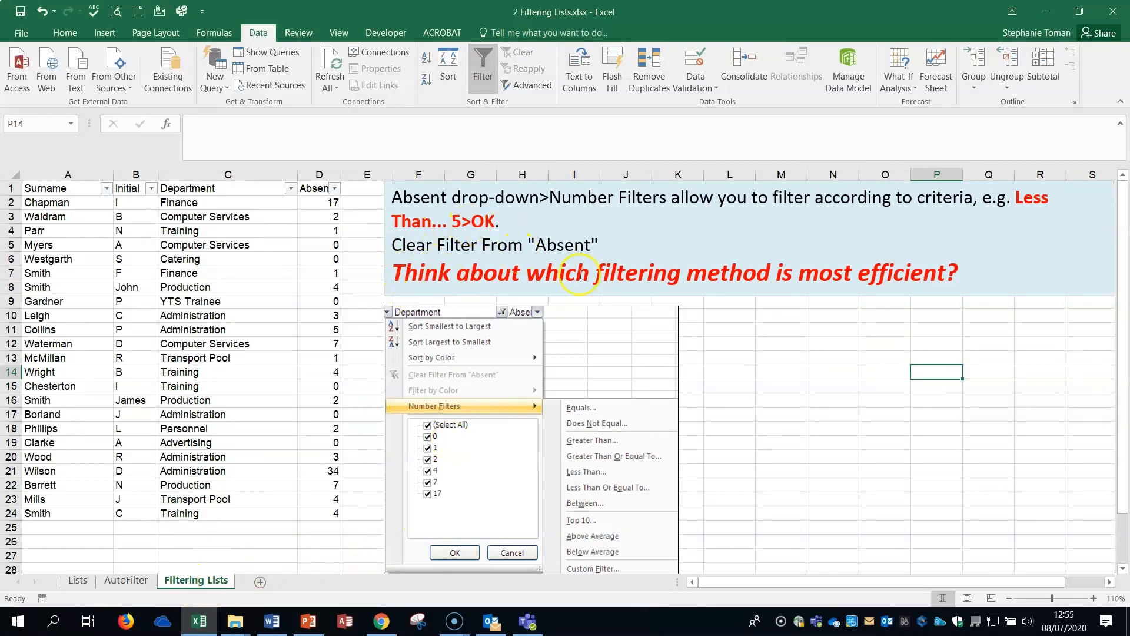
pyautogui.click(832, 459)
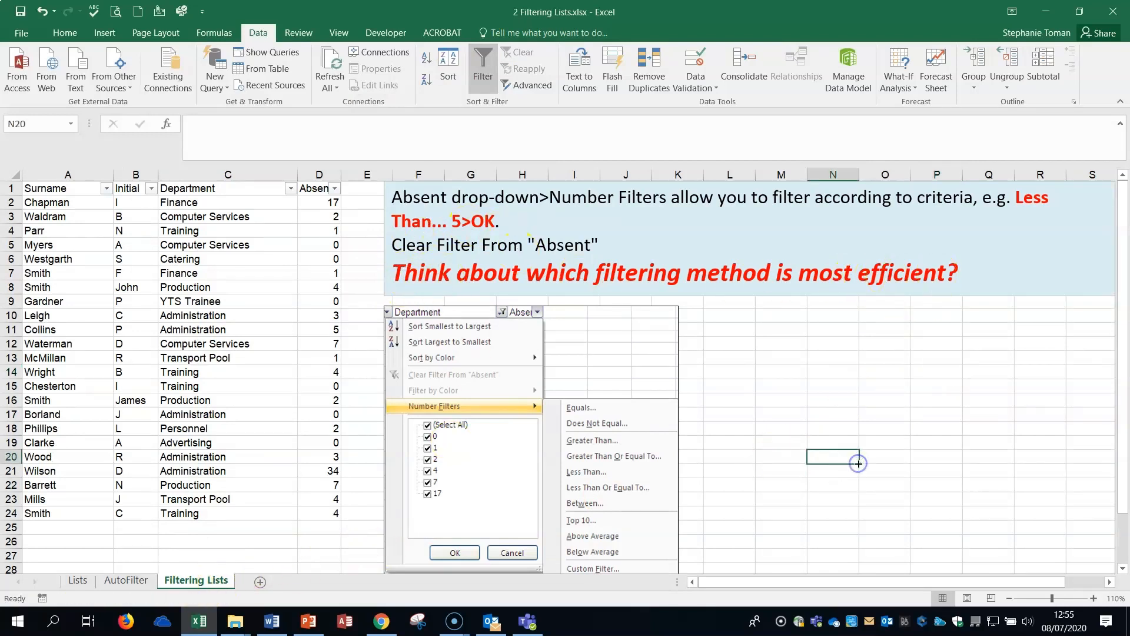
# Close the workbook without saving and open 3 Advanced Filters.xlsx from the 11_12 Sorting_Lists folder.
pyautogui.click(1113, 12)
pyautogui.click(565, 328)
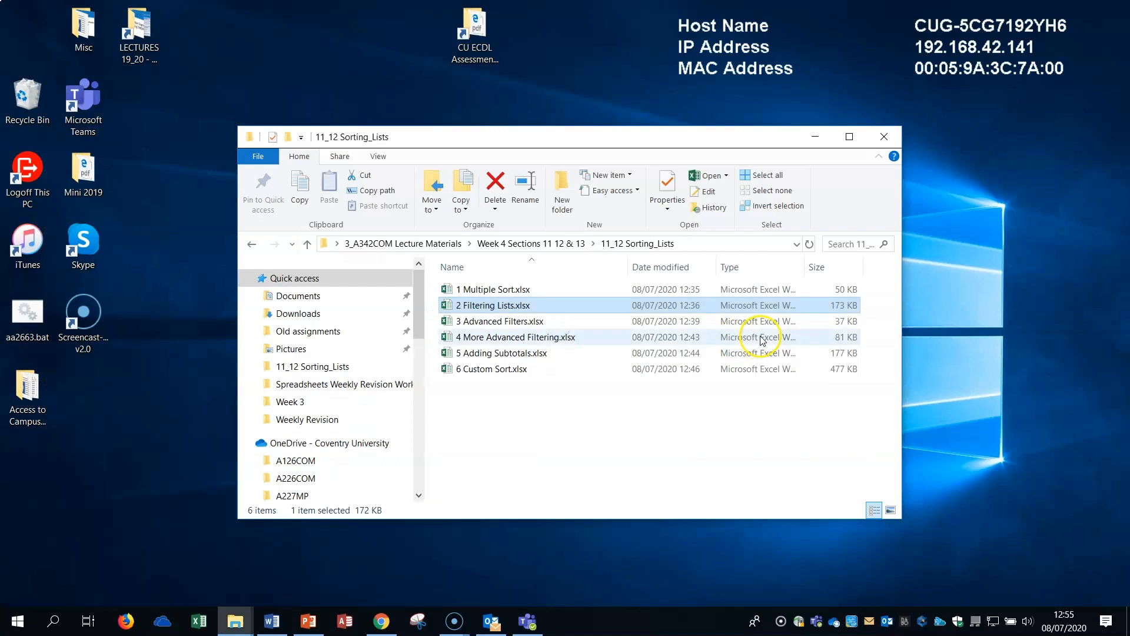
pyautogui.click(504, 322)
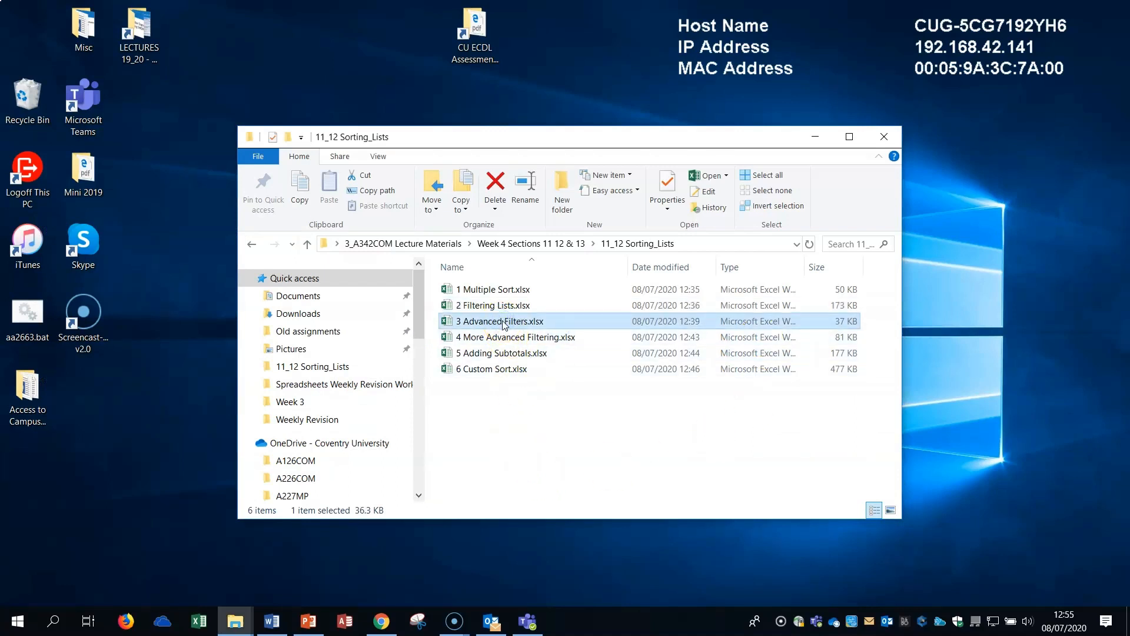
pyautogui.doubleClick(504, 321)
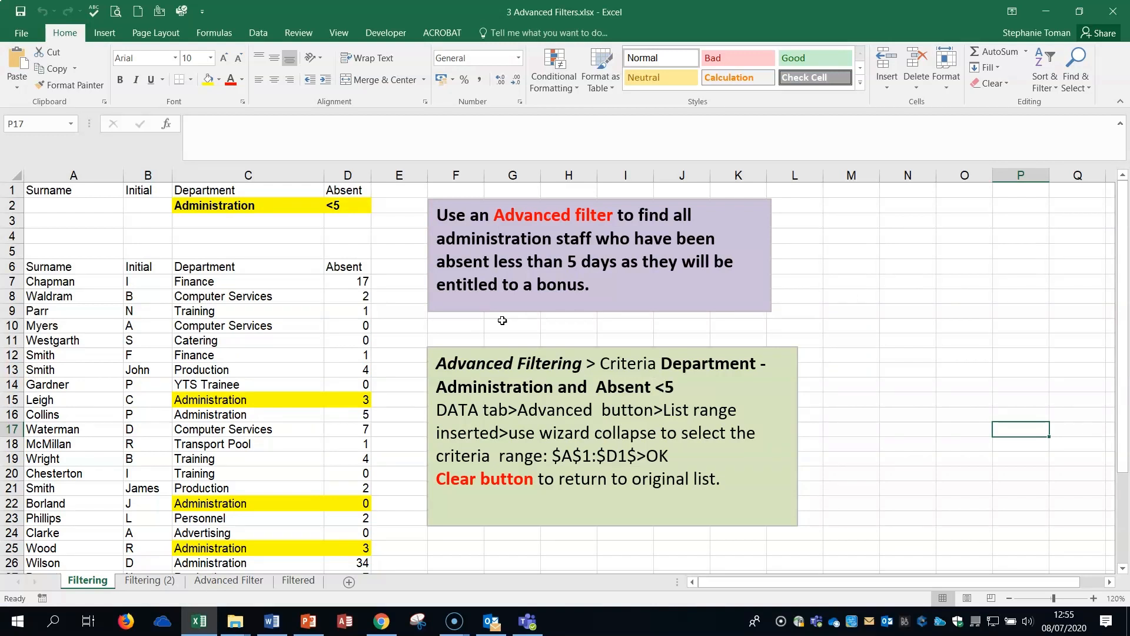
# Examine the Department and Absent criteria cells in row 2 above the employee list on the Filtering sheet.
pyautogui.click(256, 32)
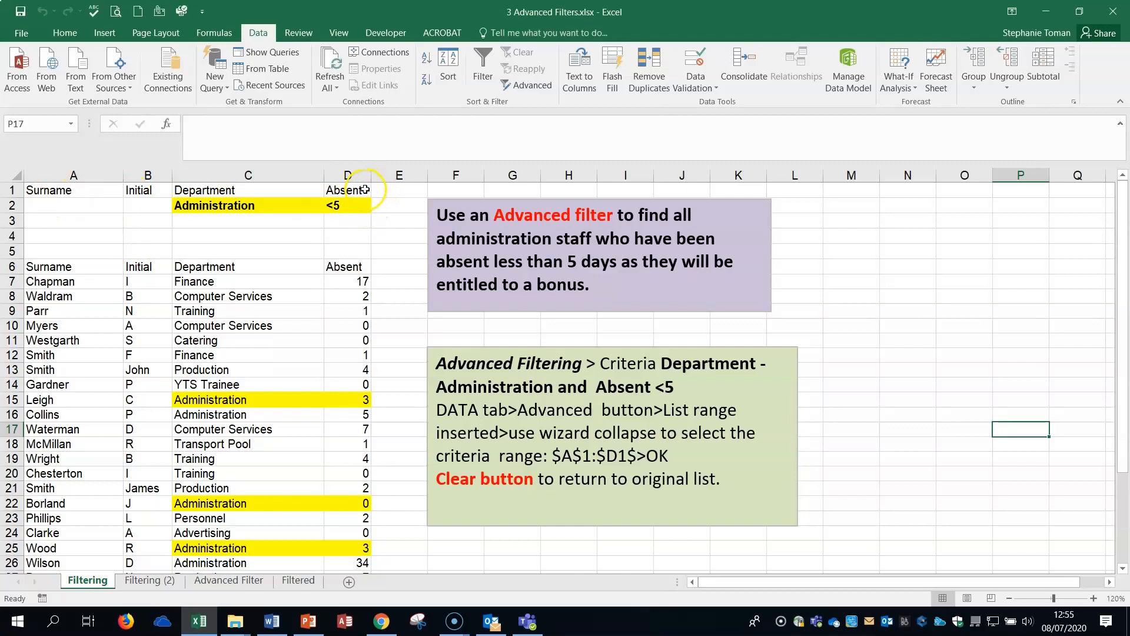
pyautogui.click(222, 205)
pyautogui.click(328, 205)
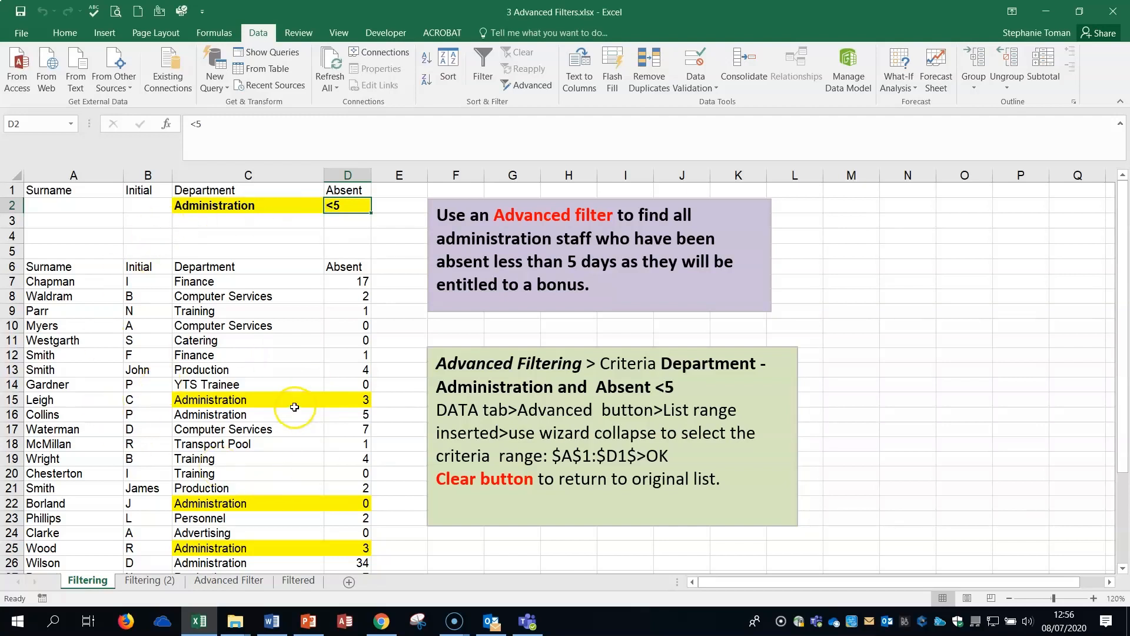
pyautogui.click(259, 204)
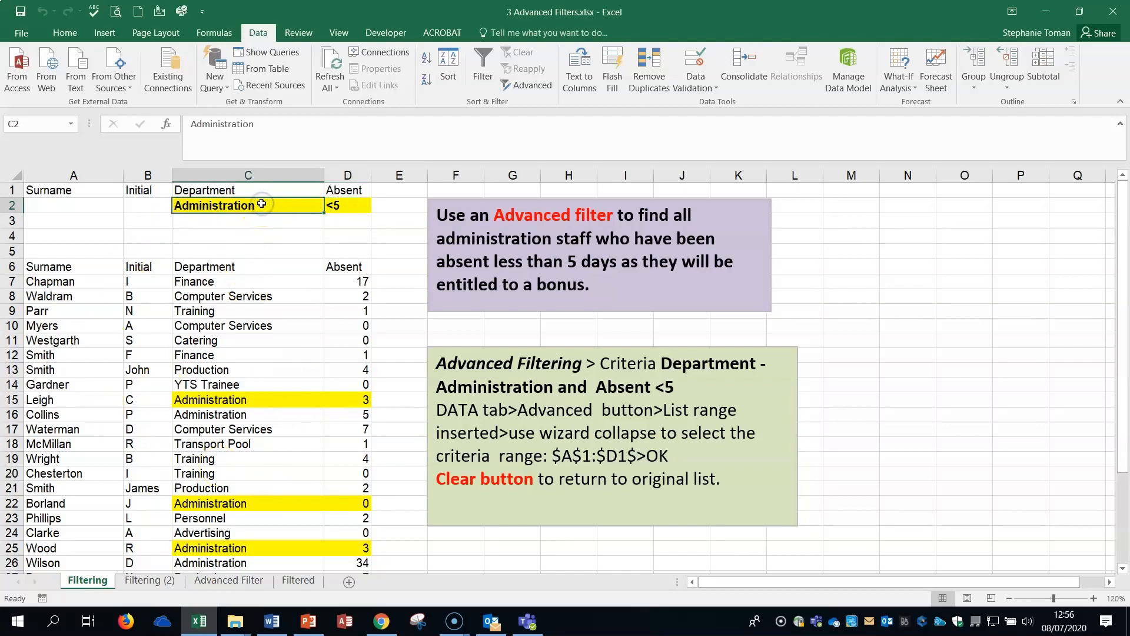
pyautogui.click(350, 202)
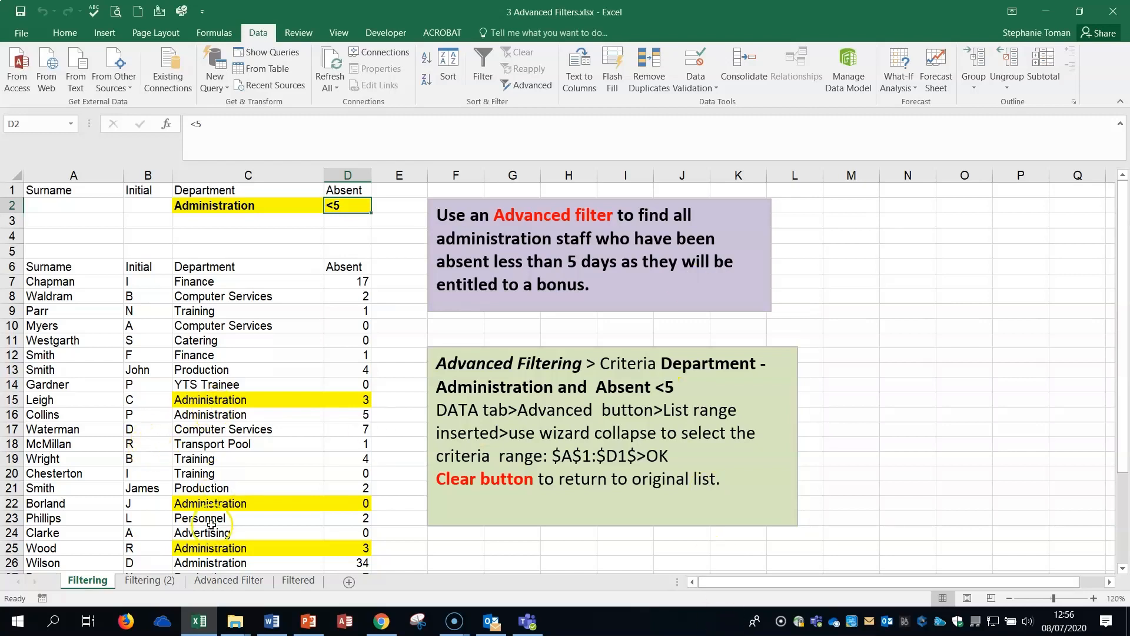
# Start an Advanced Filter from within the employee list and select A6:D29 as the list range.
pyautogui.click(246, 385)
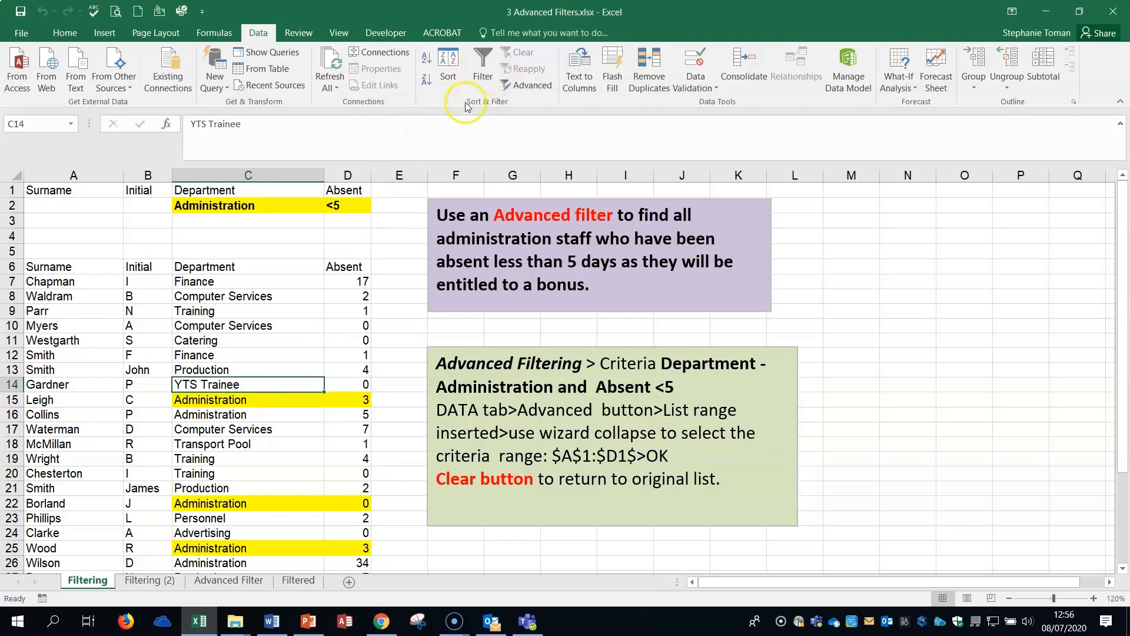
pyautogui.click(528, 86)
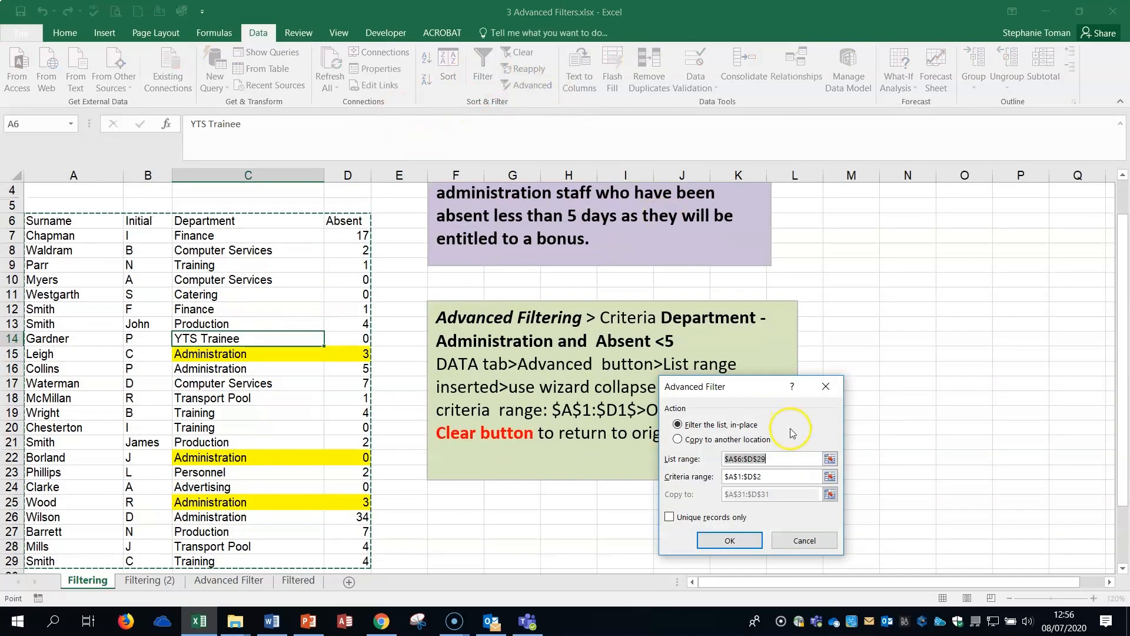
pyautogui.moveTo(765, 388); pyautogui.dragTo(618, 199)
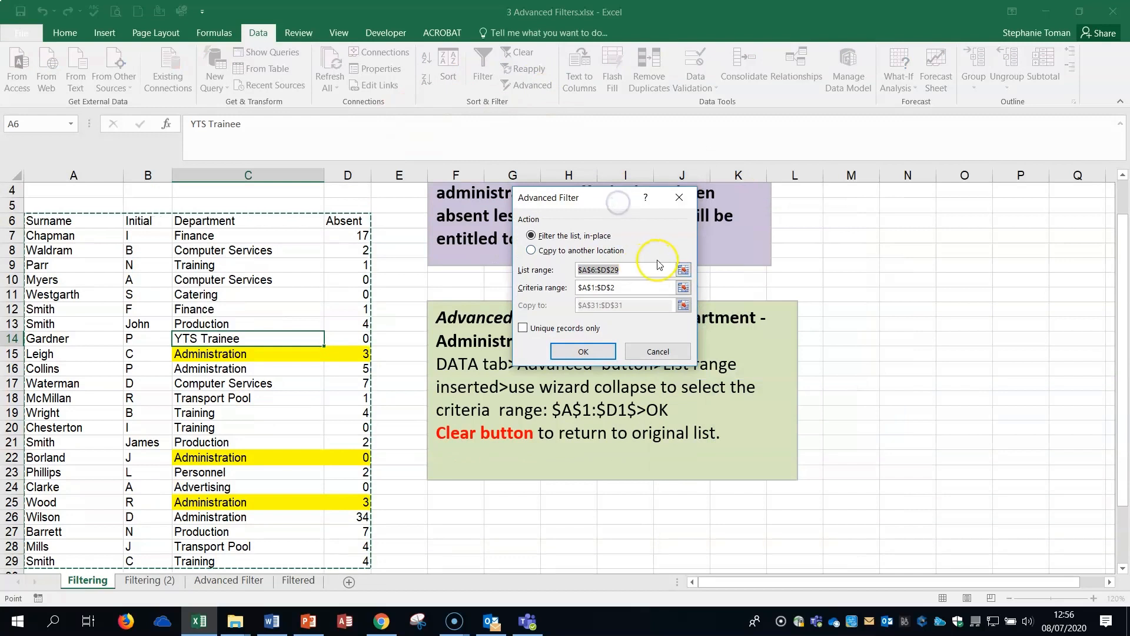
pyautogui.click(683, 270)
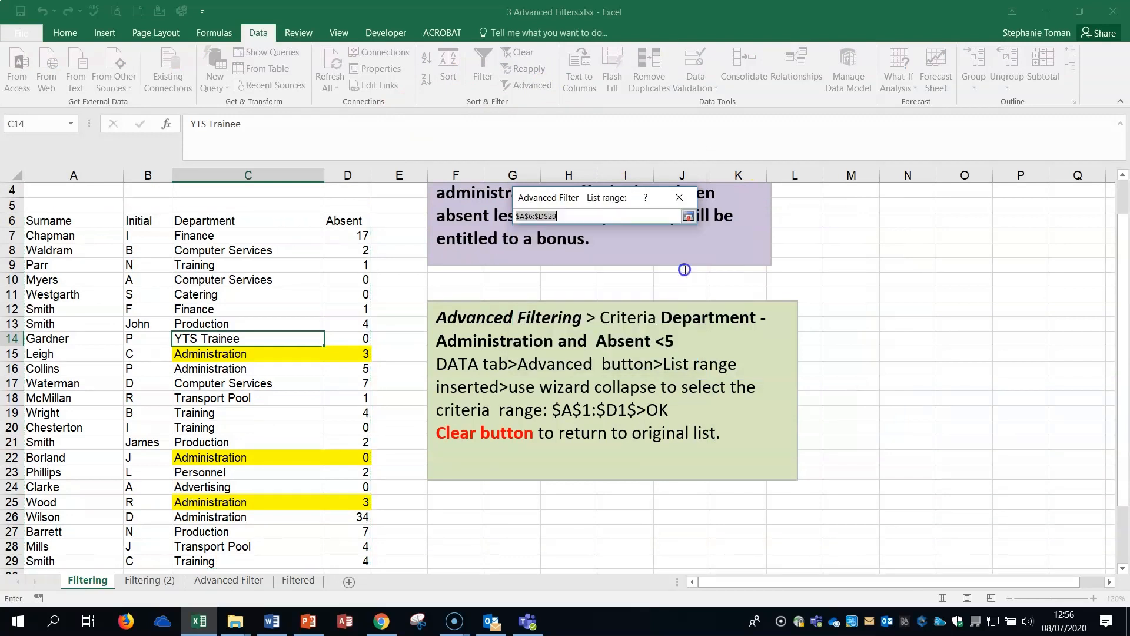
pyautogui.moveTo(35, 220); pyautogui.dragTo(365, 503)
pyautogui.moveTo(1123, 338); pyautogui.dragTo(1127, 209)
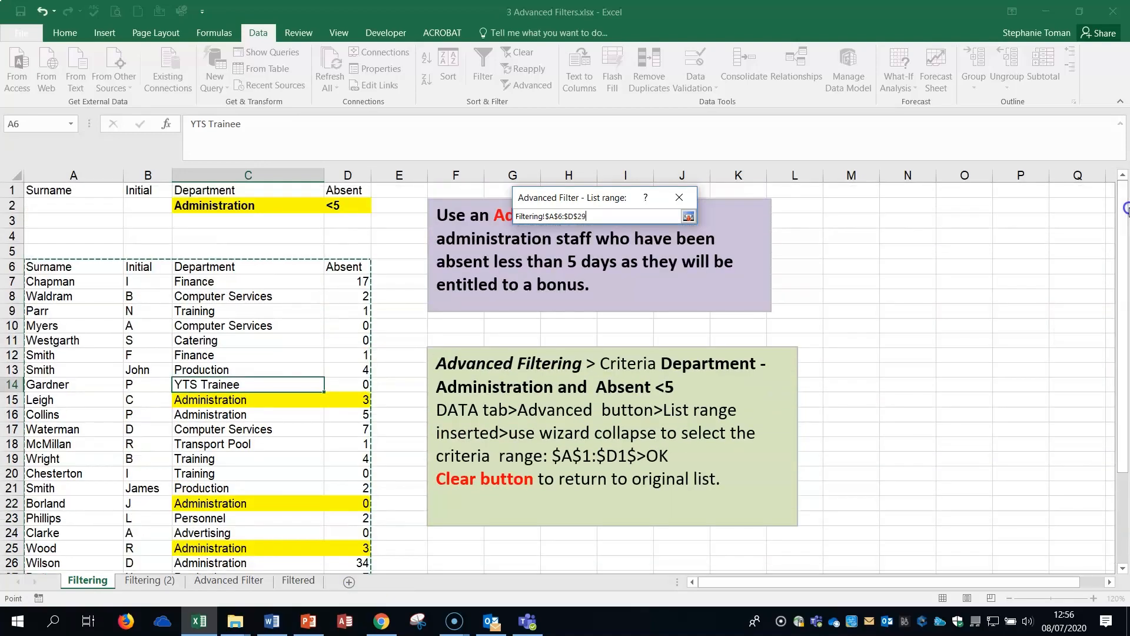
pyautogui.click(688, 216)
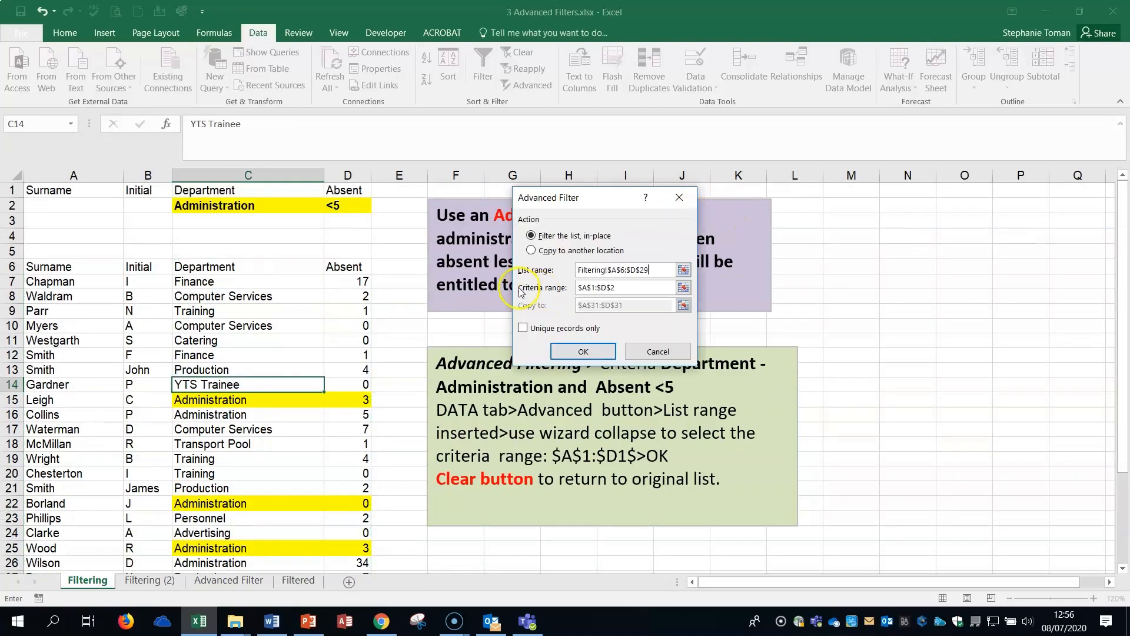
# Select A1:D2 as the criteria range and run the Advanced Filter in place on the employee list.
pyautogui.click(683, 287)
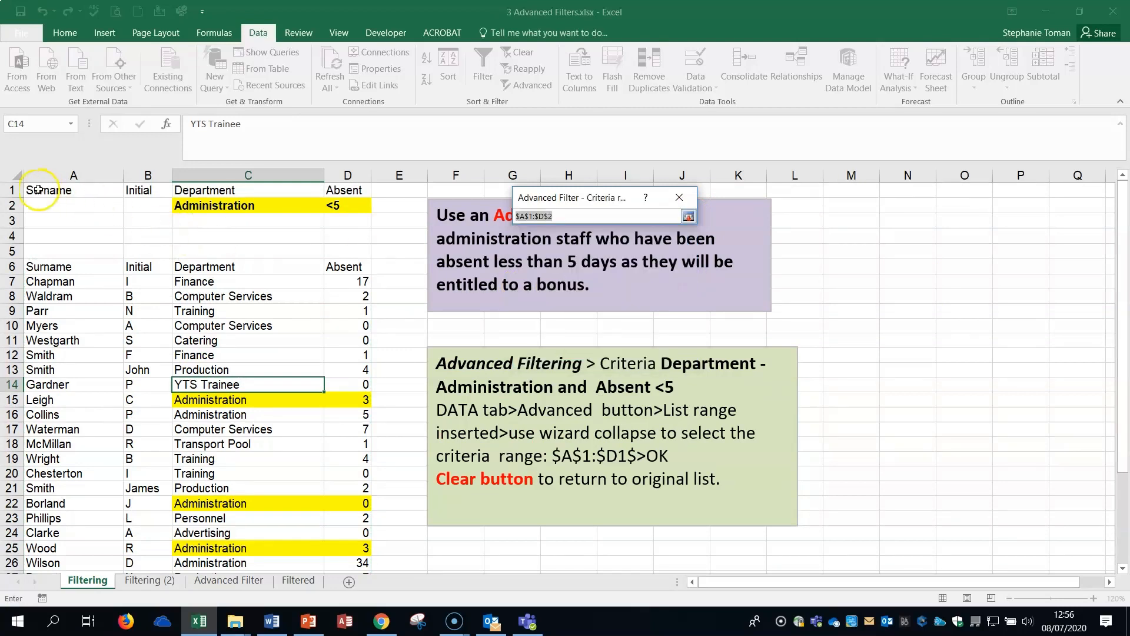
pyautogui.moveTo(38, 190); pyautogui.dragTo(346, 210)
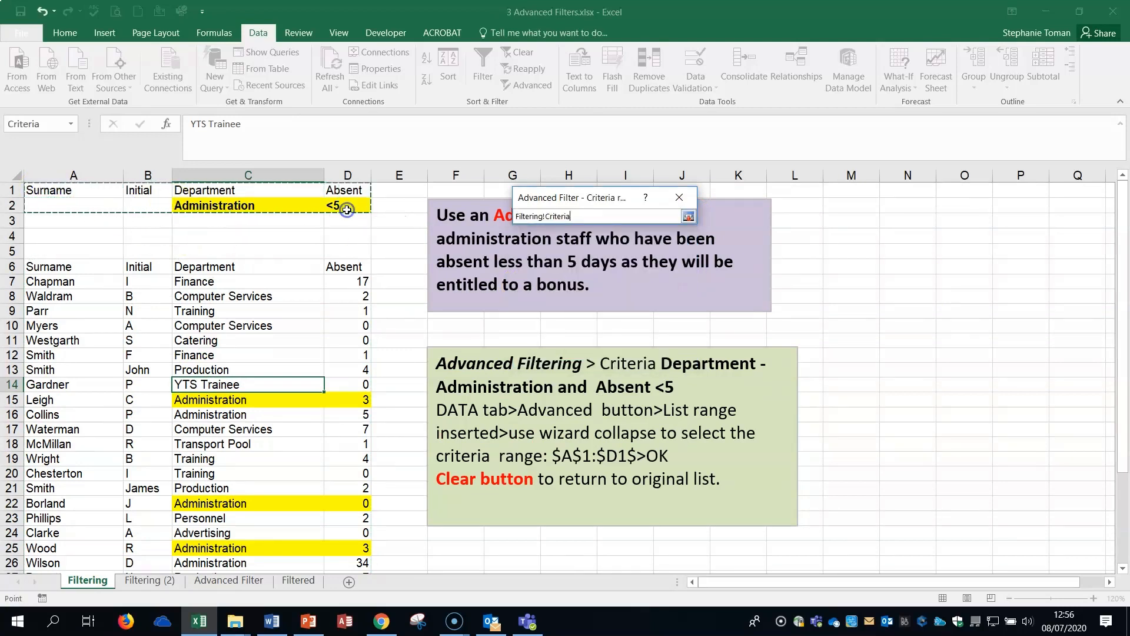
pyautogui.click(689, 217)
pyautogui.click(589, 352)
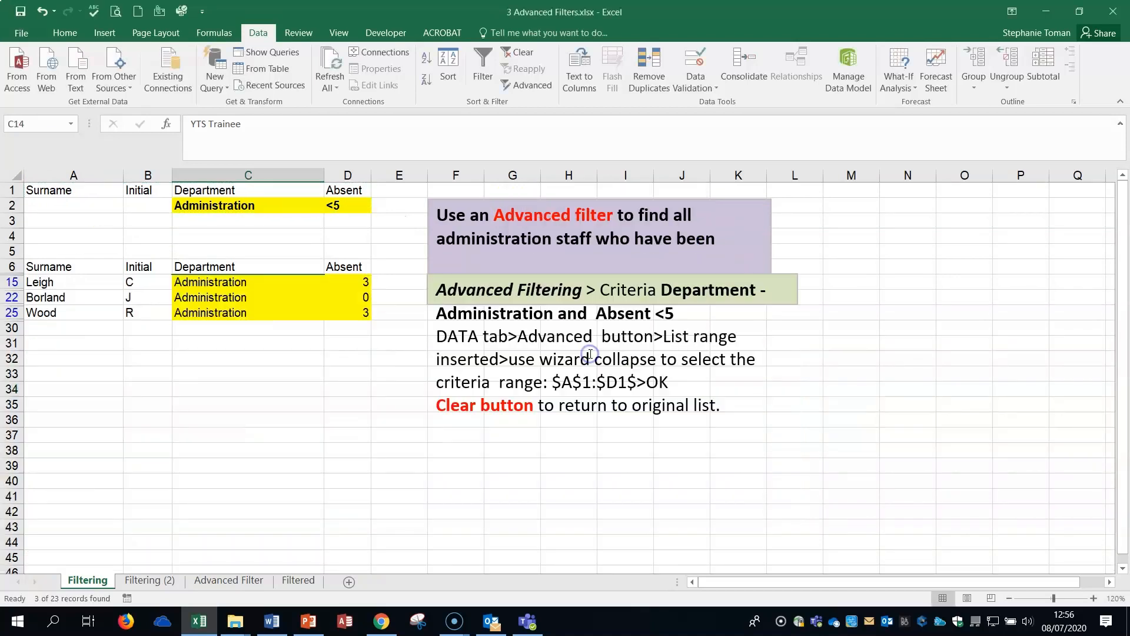
# Clear the filter on the Filtering sheet and check the criteria area A1:D2 on the Filtering (2) sheet.
pyautogui.click(222, 357)
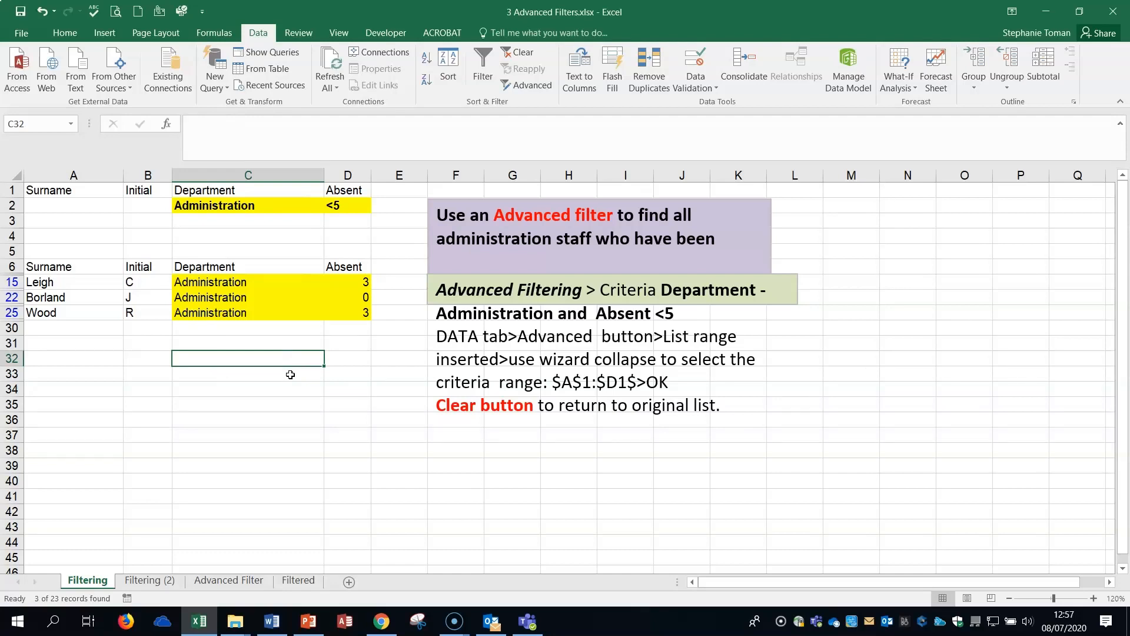
pyautogui.click(523, 53)
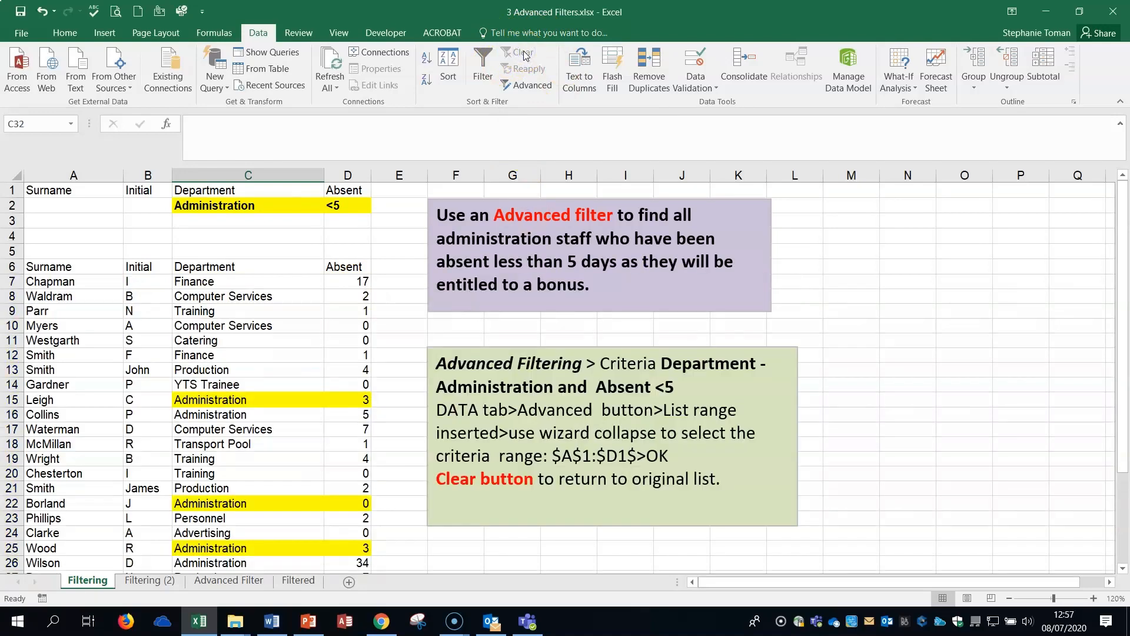
pyautogui.click(154, 584)
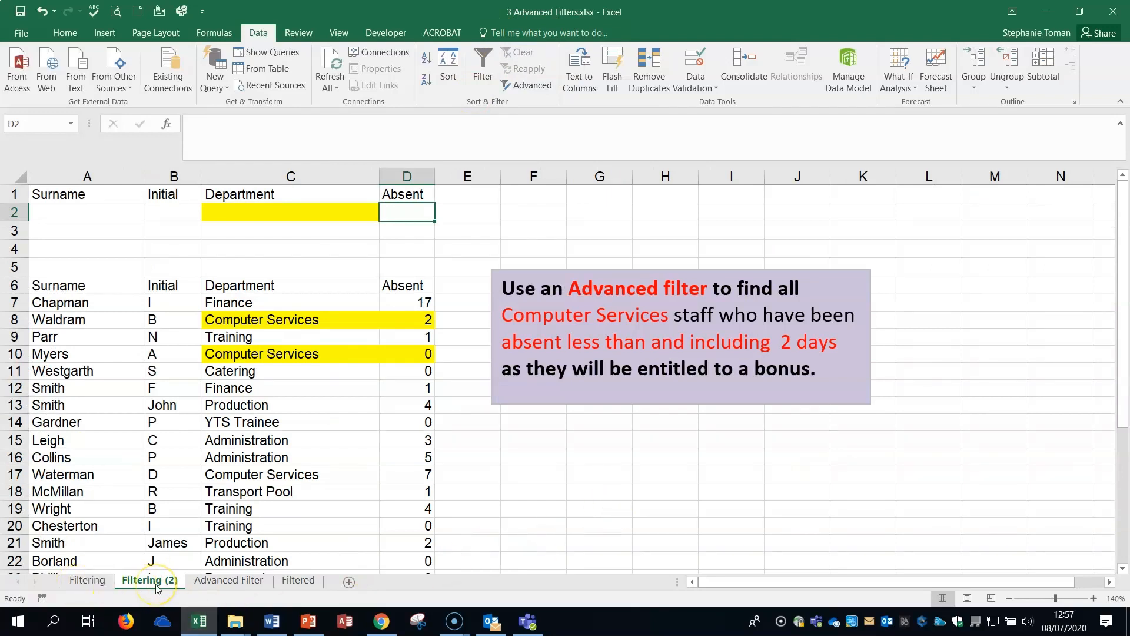
pyautogui.click(562, 539)
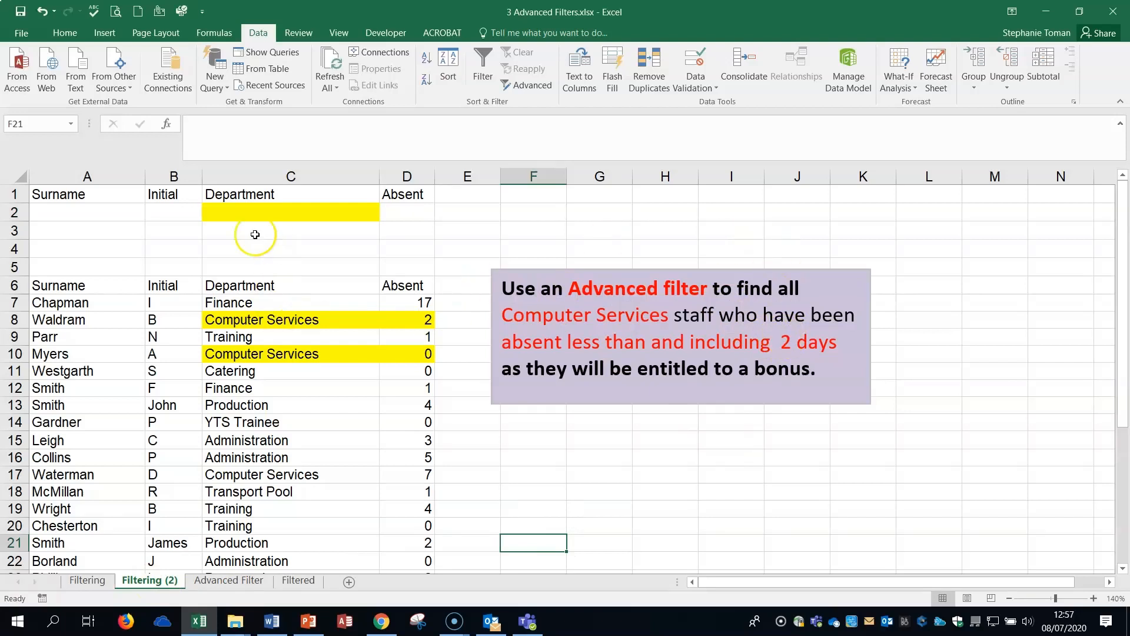
pyautogui.moveTo(71, 194); pyautogui.dragTo(423, 220)
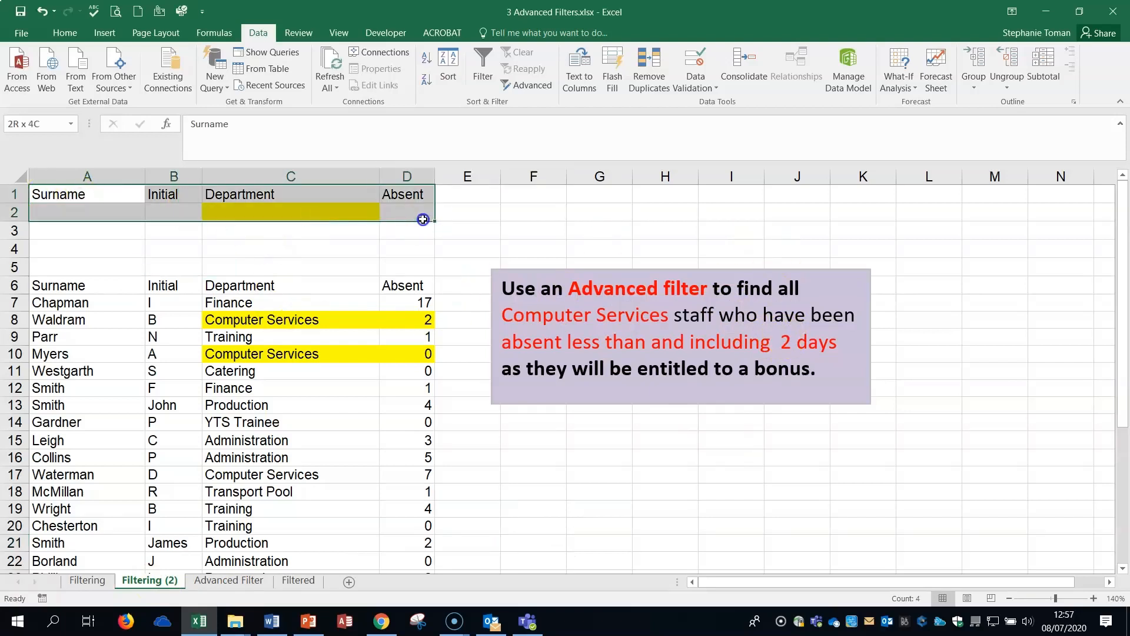
pyautogui.click(507, 212)
# Copy Computer Services from C8 into the Department criteria cell C2 and enter <=2 as the Absent criterion in D2.
pyautogui.click(295, 320)
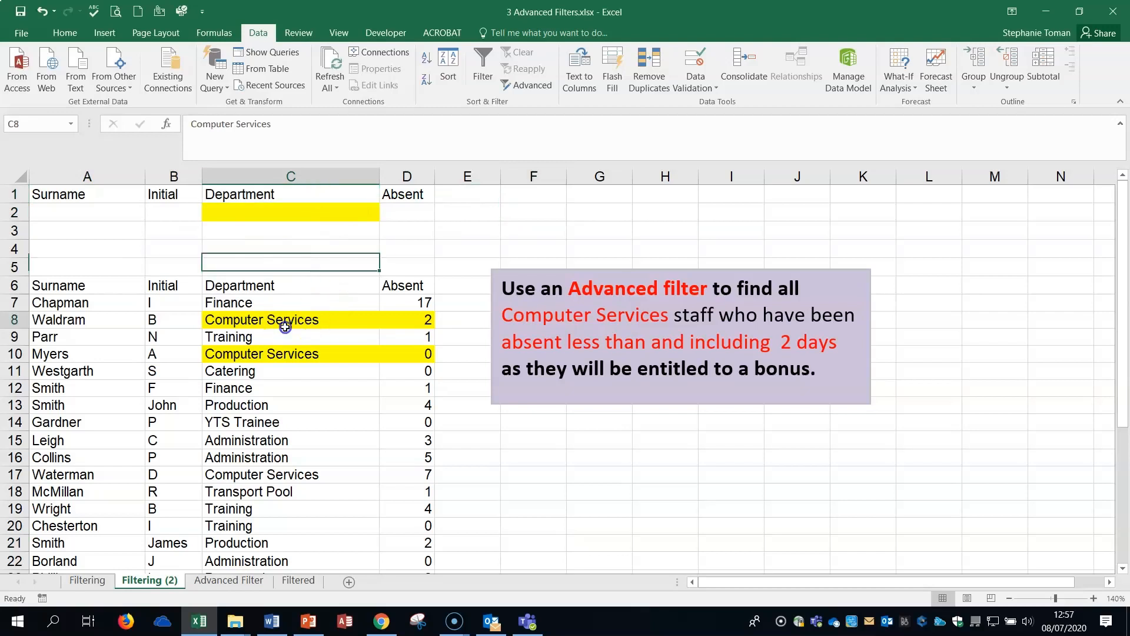
pyautogui.rightClick(307, 325)
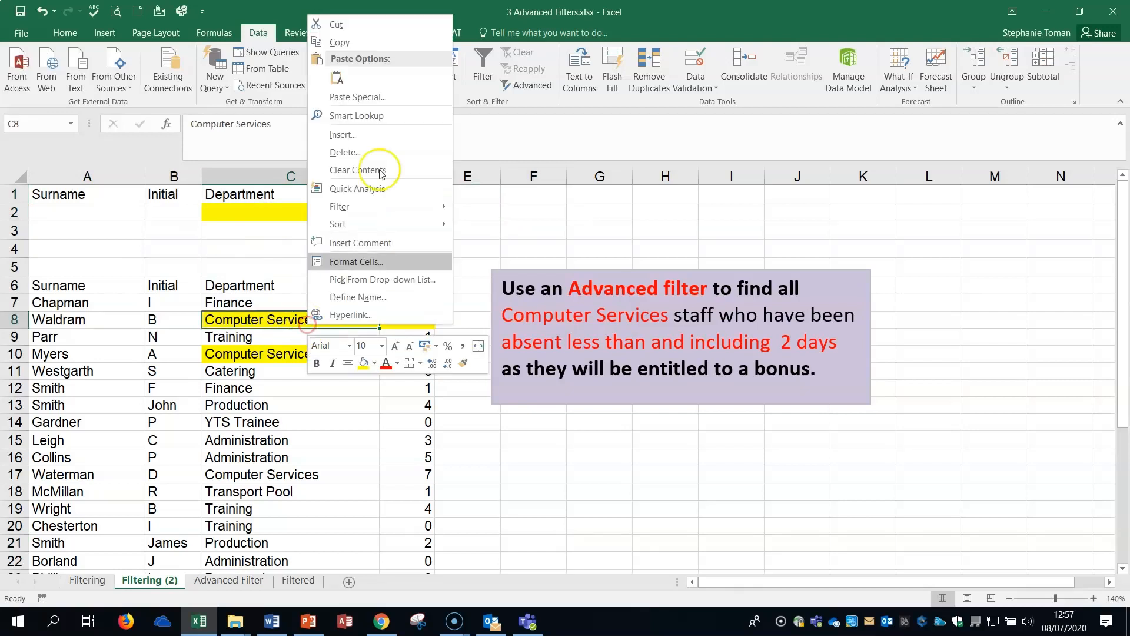
pyautogui.click(340, 43)
pyautogui.click(270, 211)
pyautogui.rightClick(270, 212)
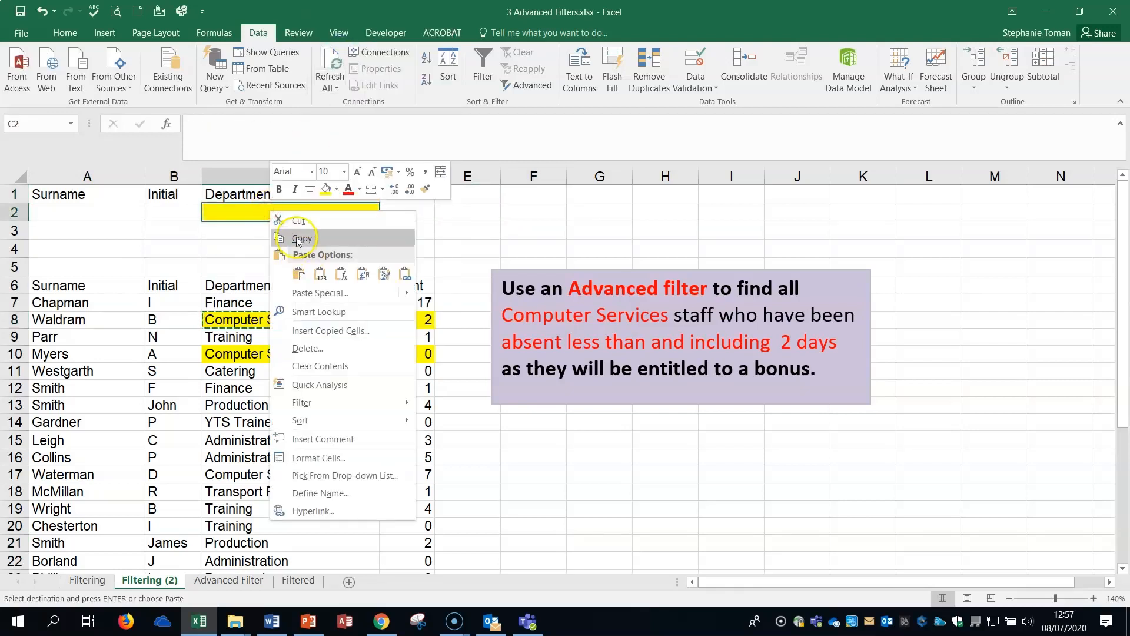
pyautogui.click(298, 273)
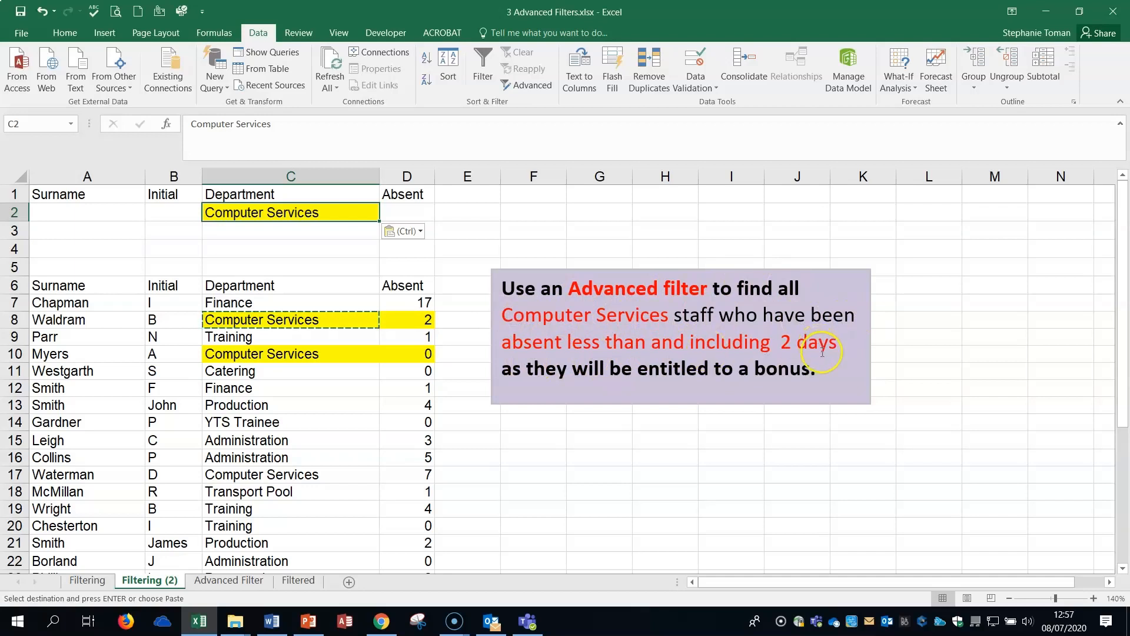
pyautogui.click(415, 210)
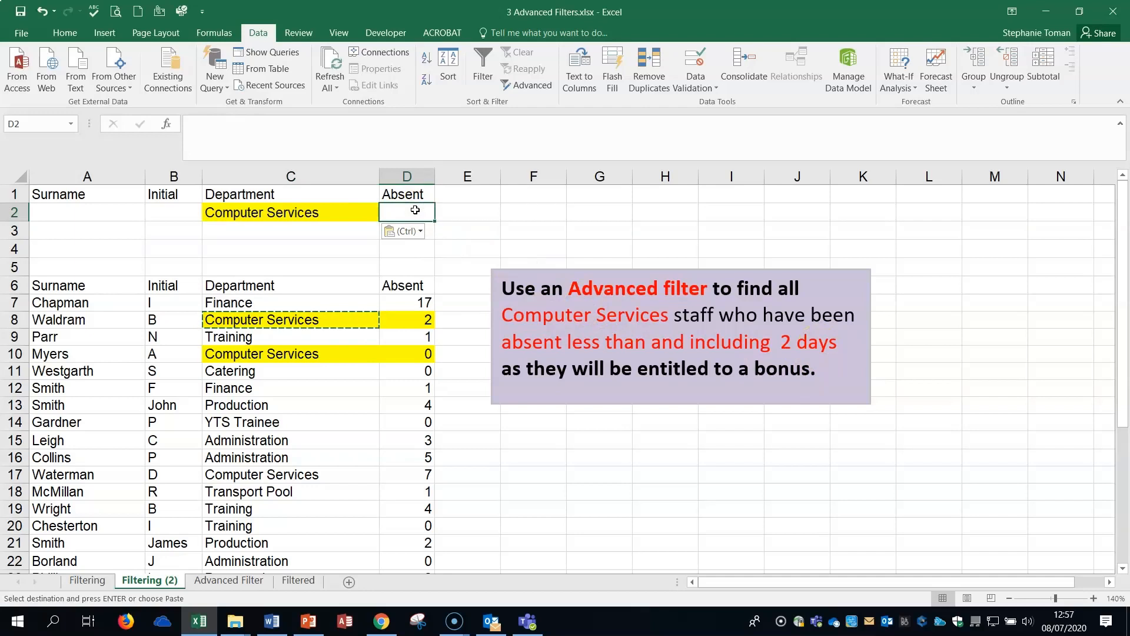
pyautogui.write('<=2')
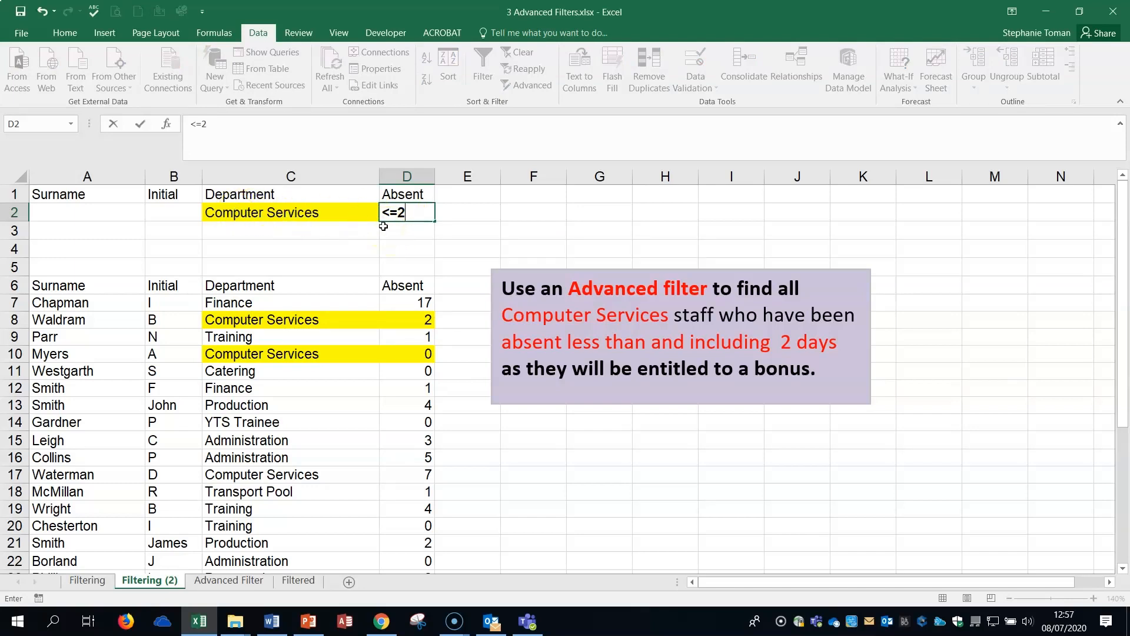
# Run an in-place Advanced Filter on the Filtering (2) list A6:D29, using A1:D2 as the criteria range.
pyautogui.click(377, 372)
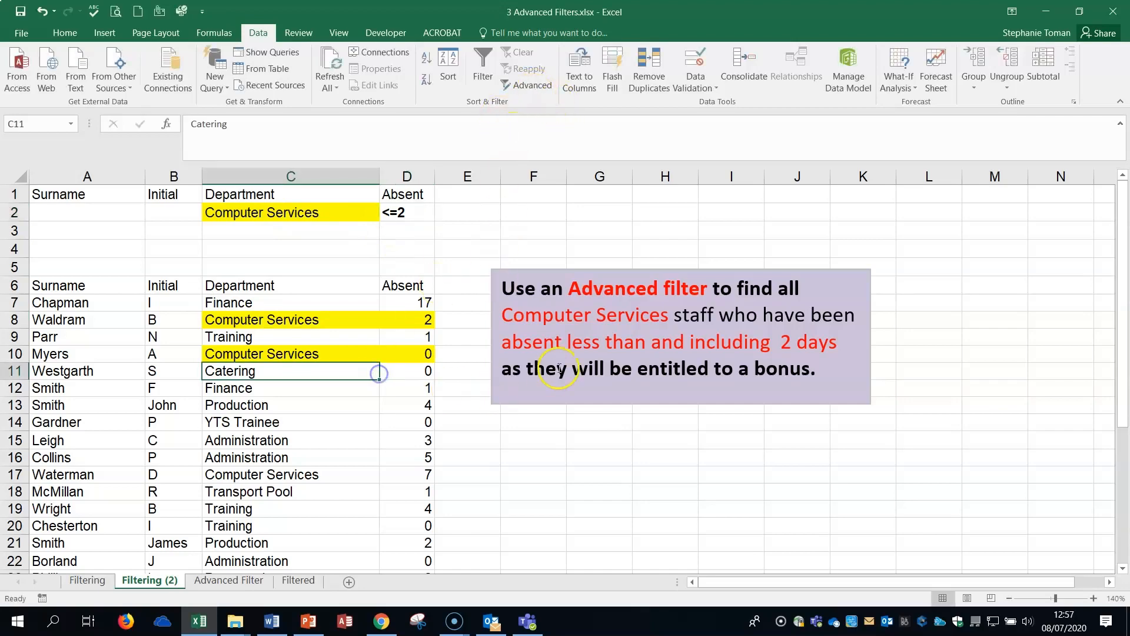
pyautogui.click(525, 84)
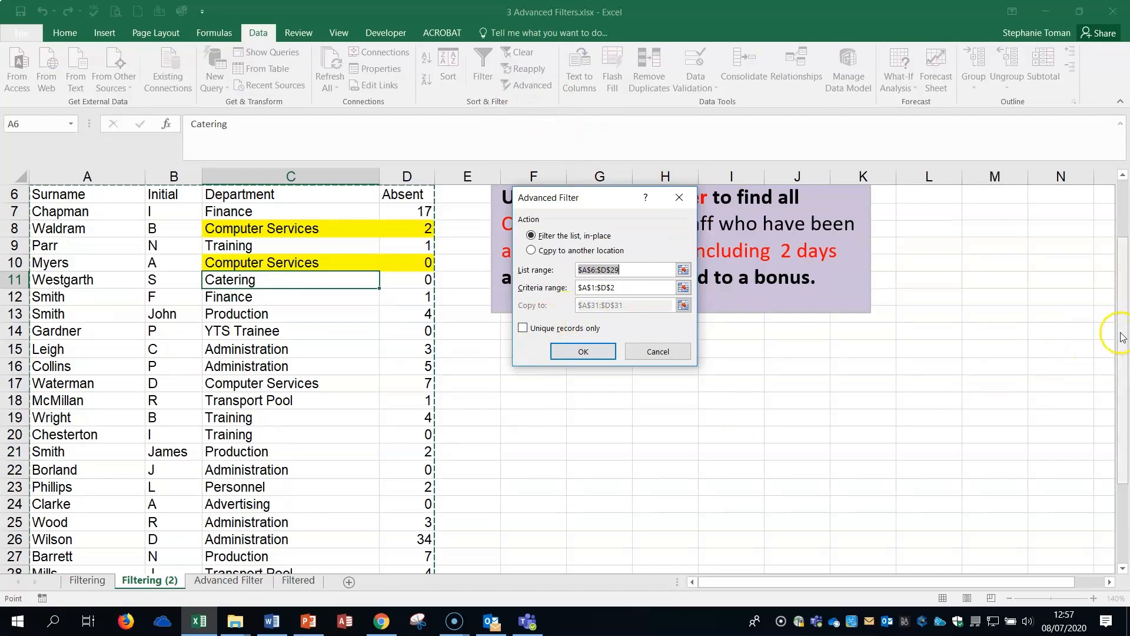
pyautogui.moveTo(1121, 337); pyautogui.dragTo(1124, 280)
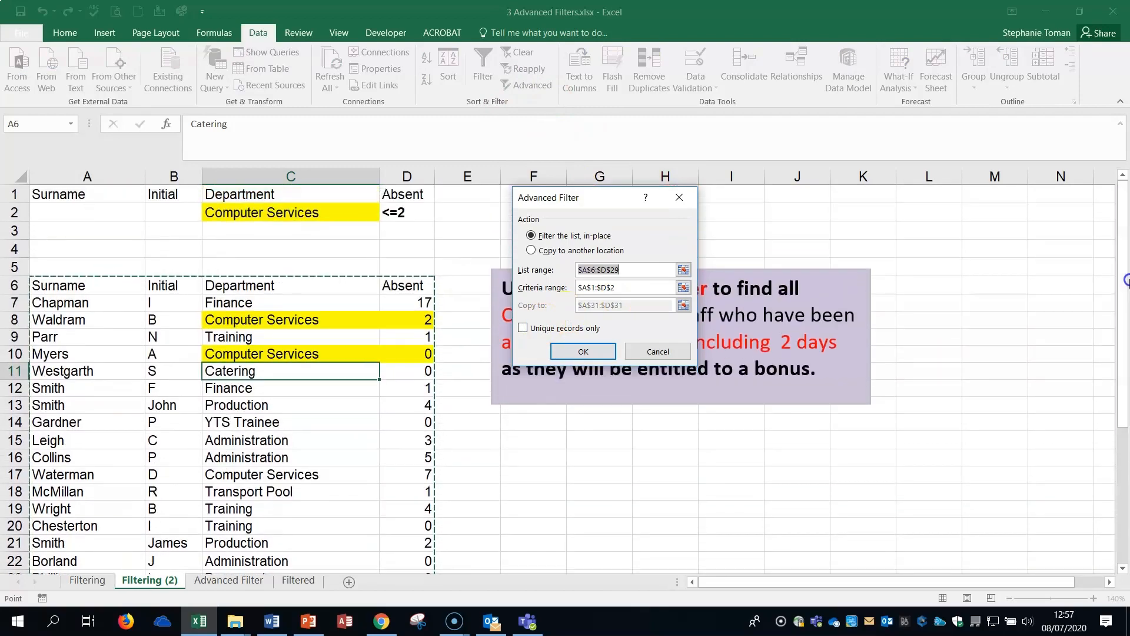
pyautogui.click(683, 287)
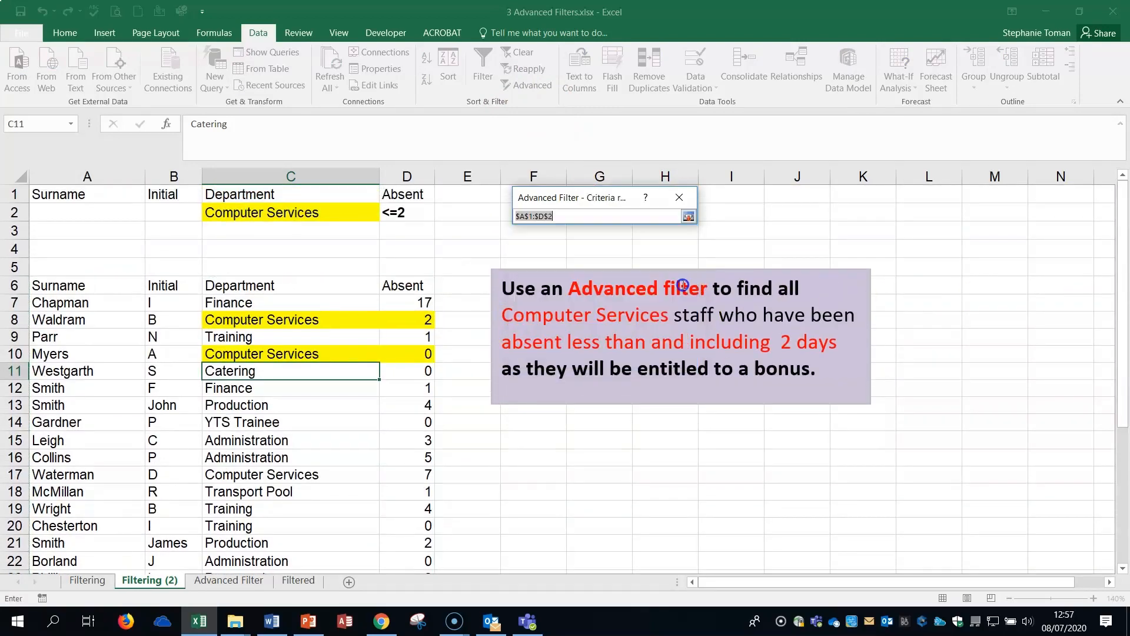
pyautogui.moveTo(51, 201); pyautogui.dragTo(406, 208)
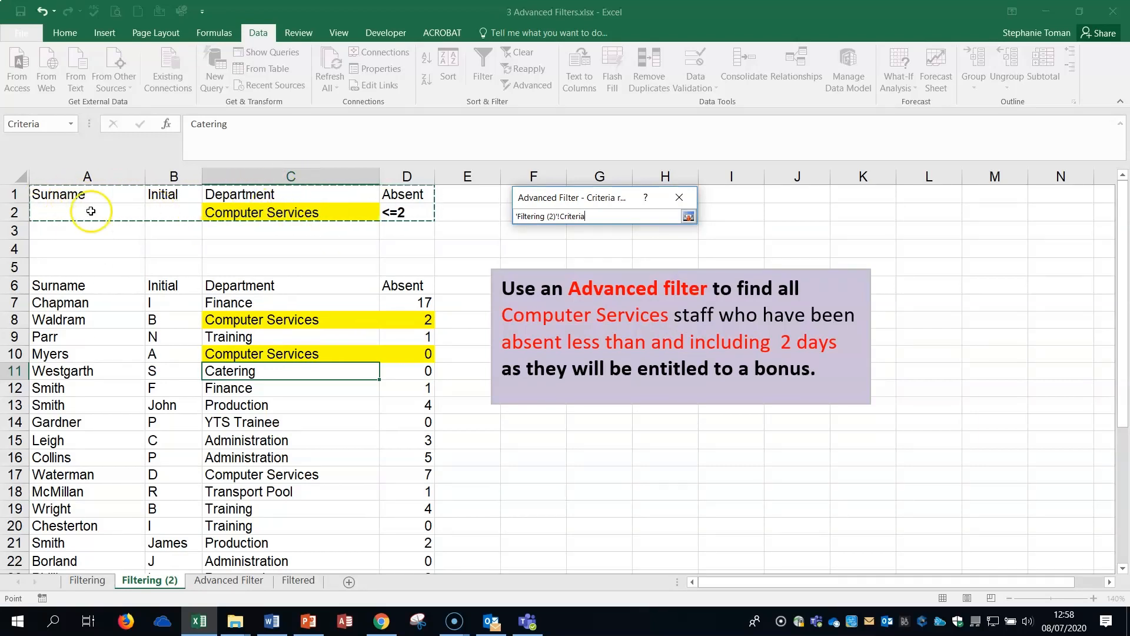
pyautogui.click(688, 216)
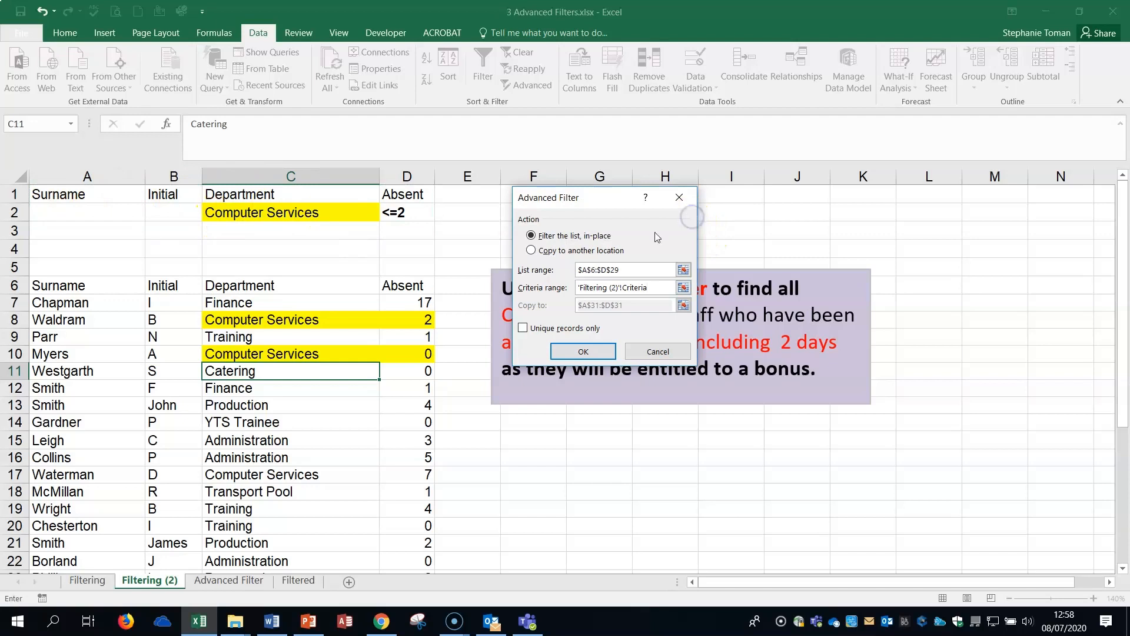
pyautogui.click(582, 351)
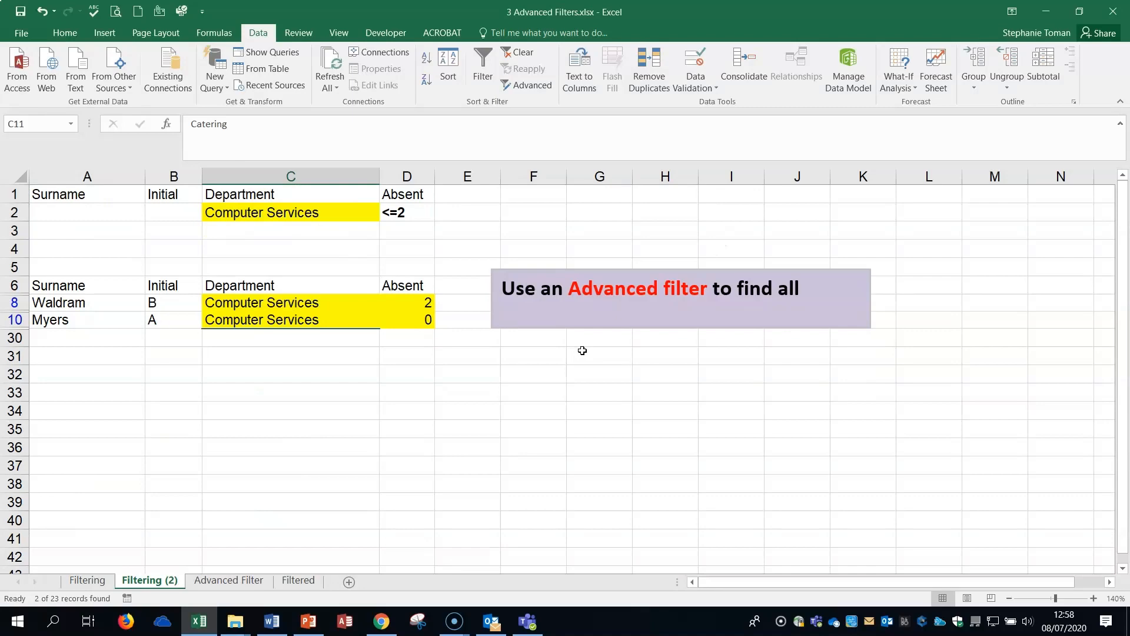
# View the Advanced Filter and Filtered sheets, and clear the filter on the Filtering (2) sheet.
pyautogui.click(225, 581)
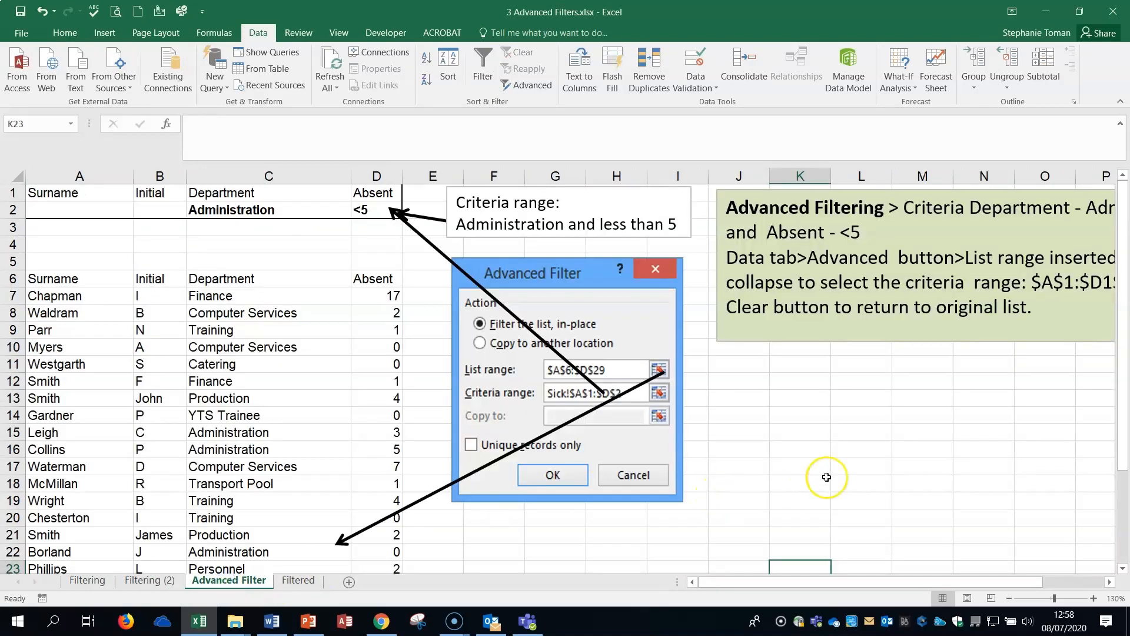
pyautogui.click(297, 580)
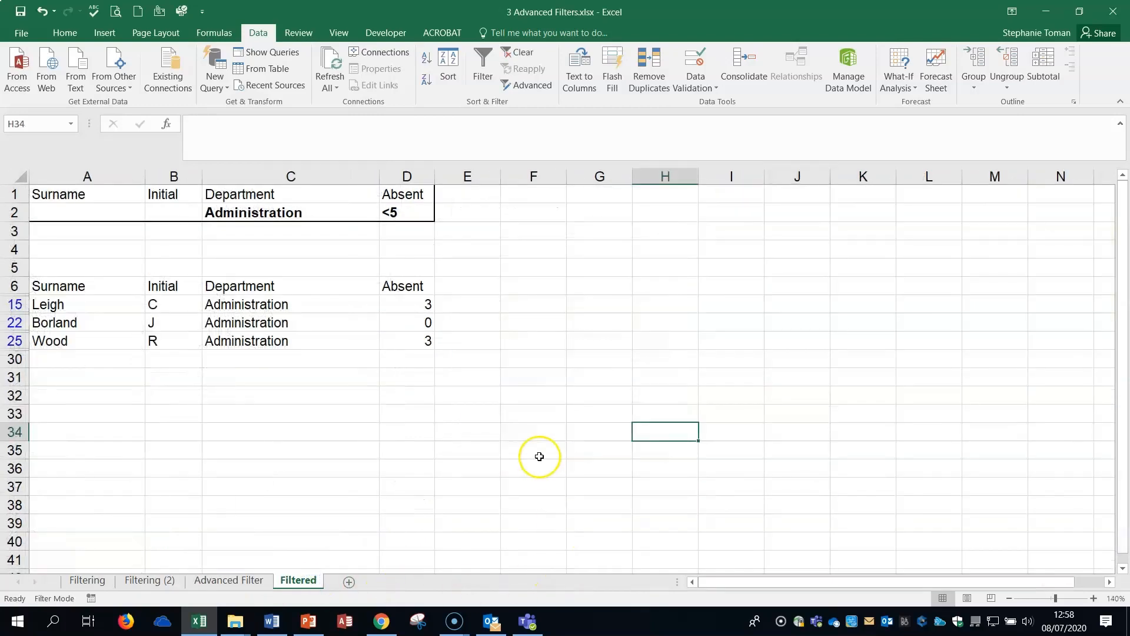
pyautogui.click(150, 580)
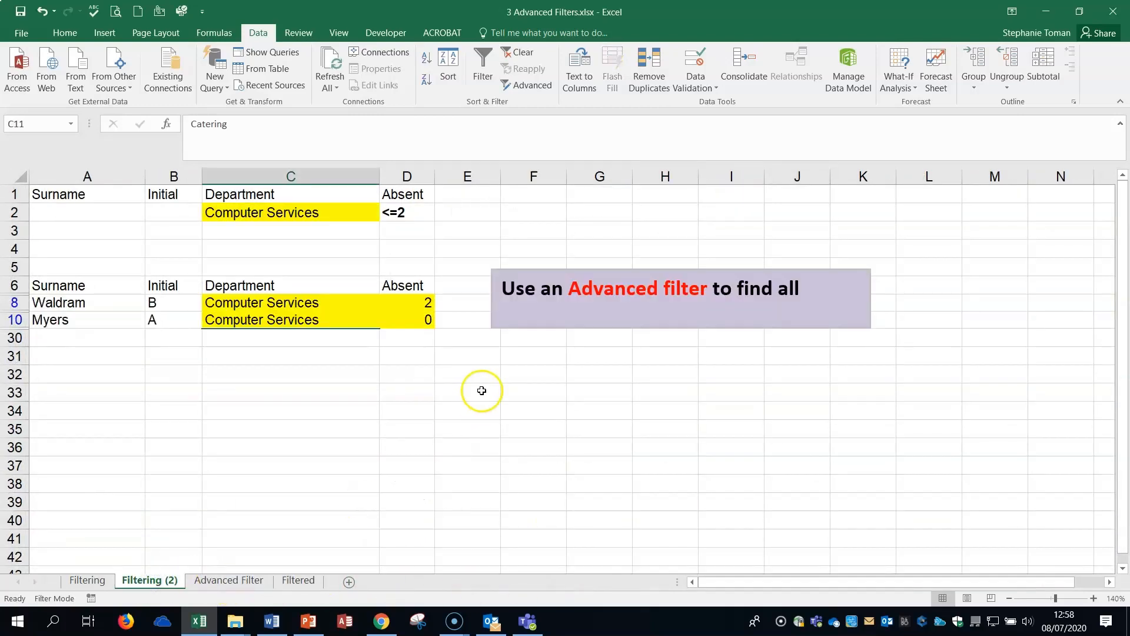
pyautogui.click(518, 54)
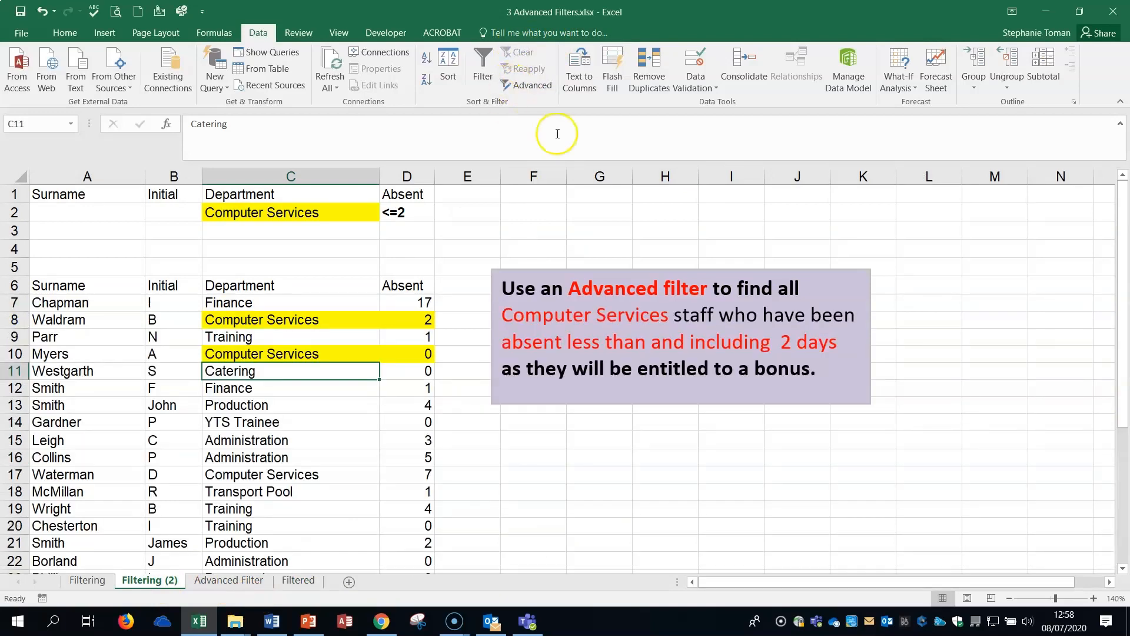
# Close the workbook without saving and open 4 More Advanced Filtering.xlsx from the 11_12 Sorting_Lists folder.
pyautogui.click(1111, 12)
pyautogui.click(568, 328)
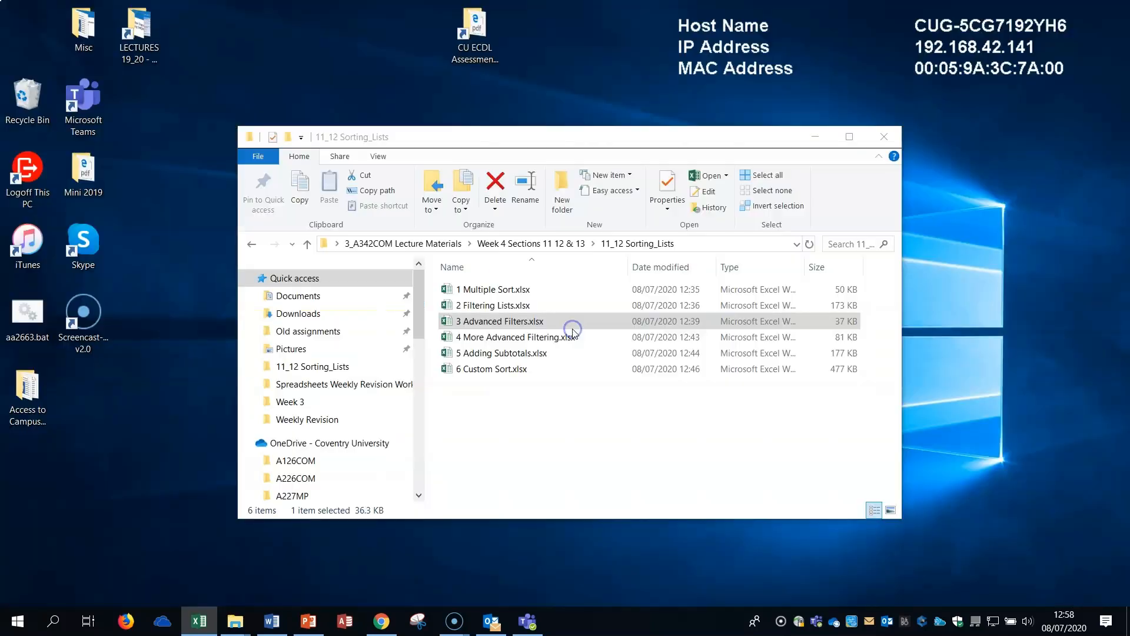
pyautogui.click(509, 336)
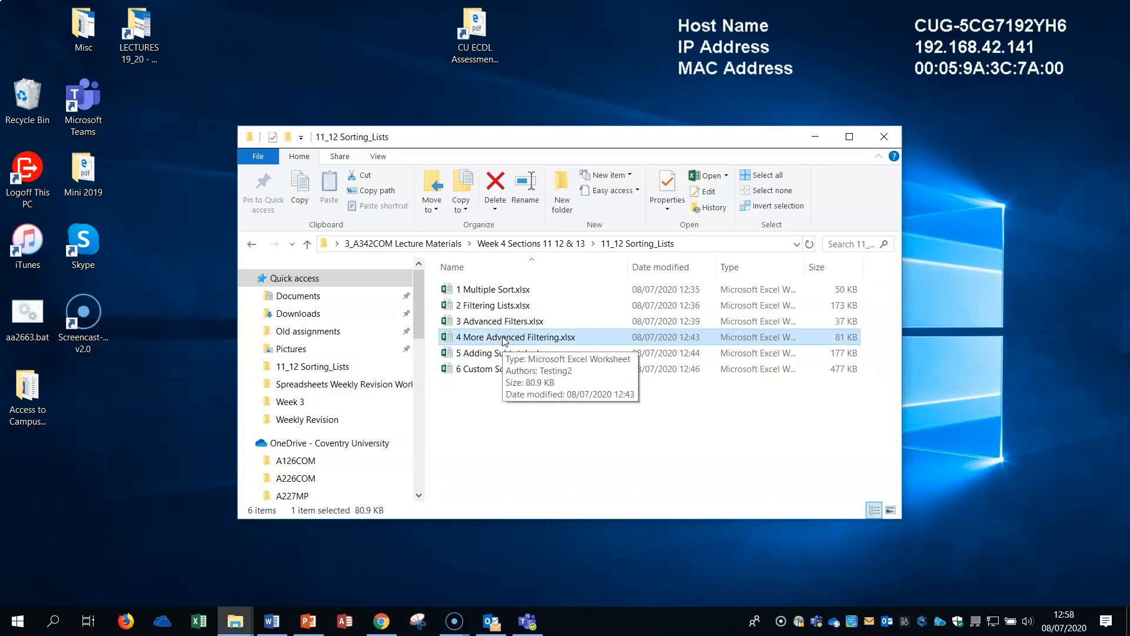
pyautogui.doubleClick(504, 338)
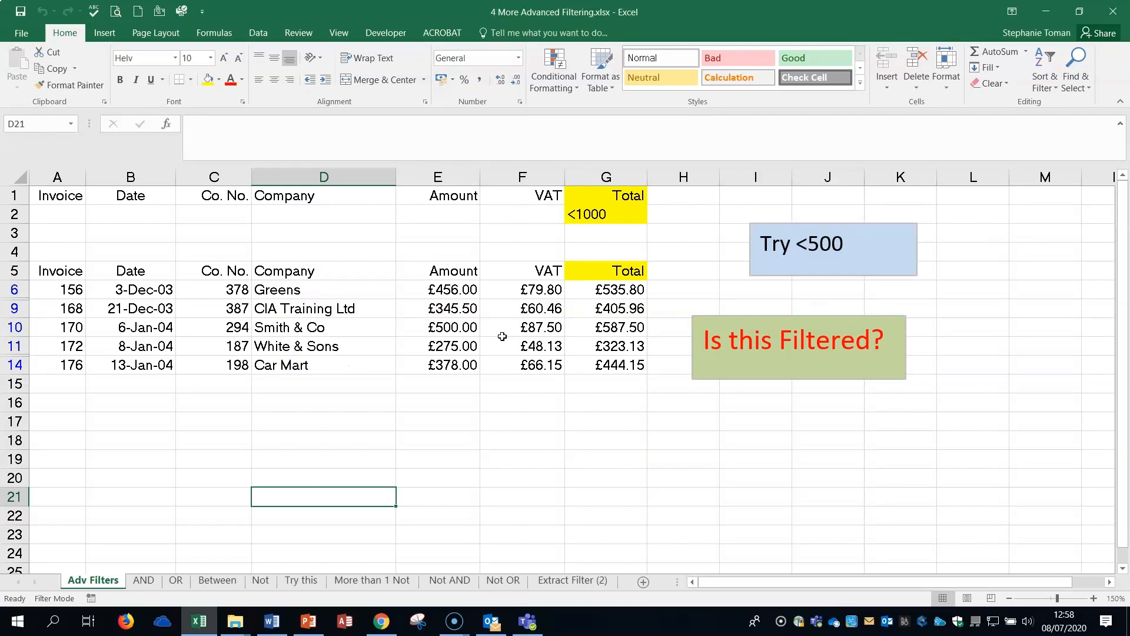
# Check the Total criterion in G2 on the Adv Filters sheet and clear the filter already applied to the invoice list.
pyautogui.click(697, 474)
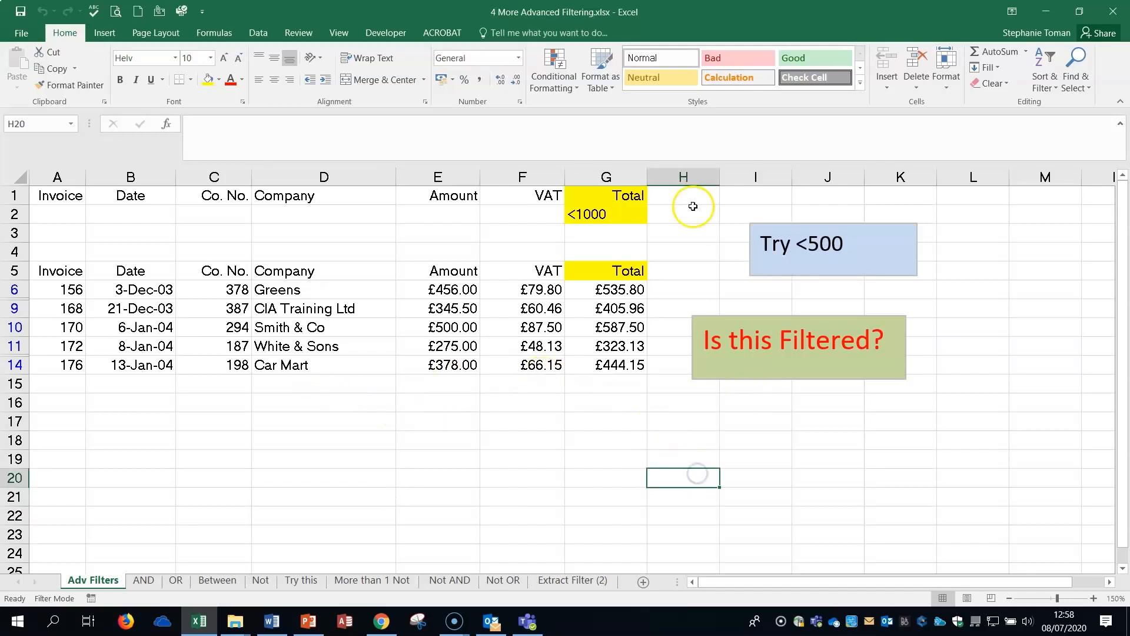
pyautogui.click(610, 216)
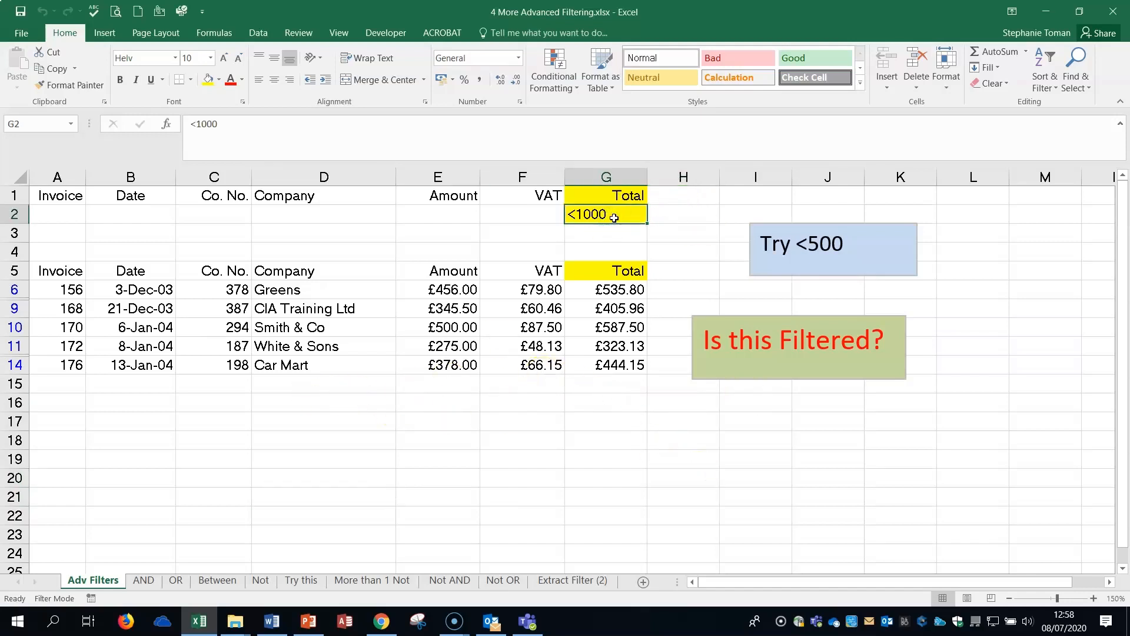
pyautogui.click(258, 33)
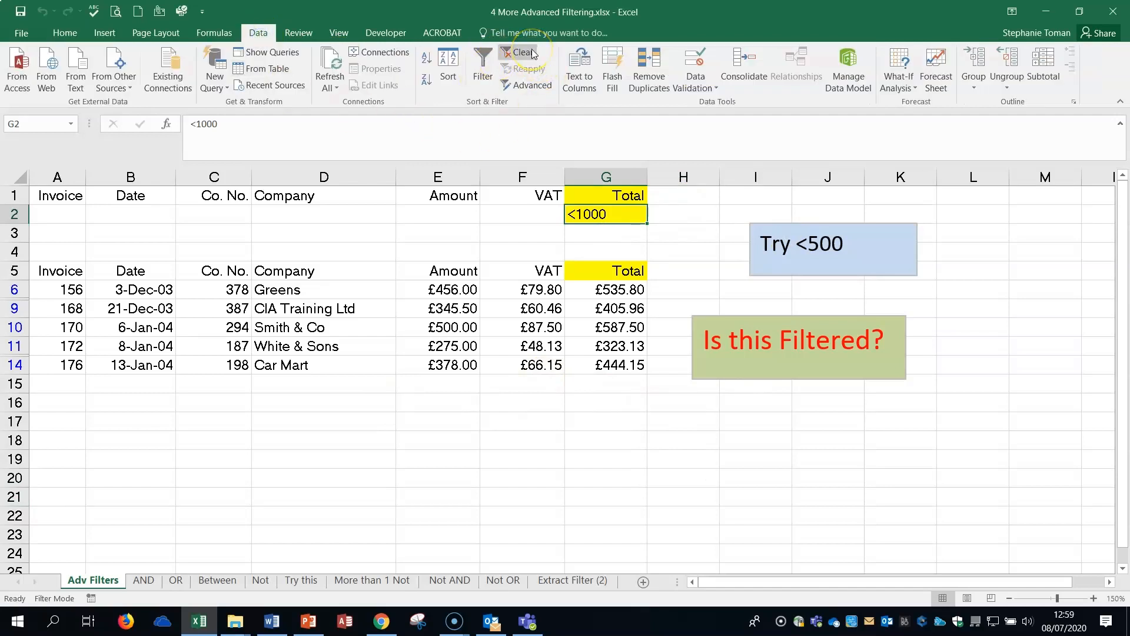
pyautogui.moveTo(44, 604)
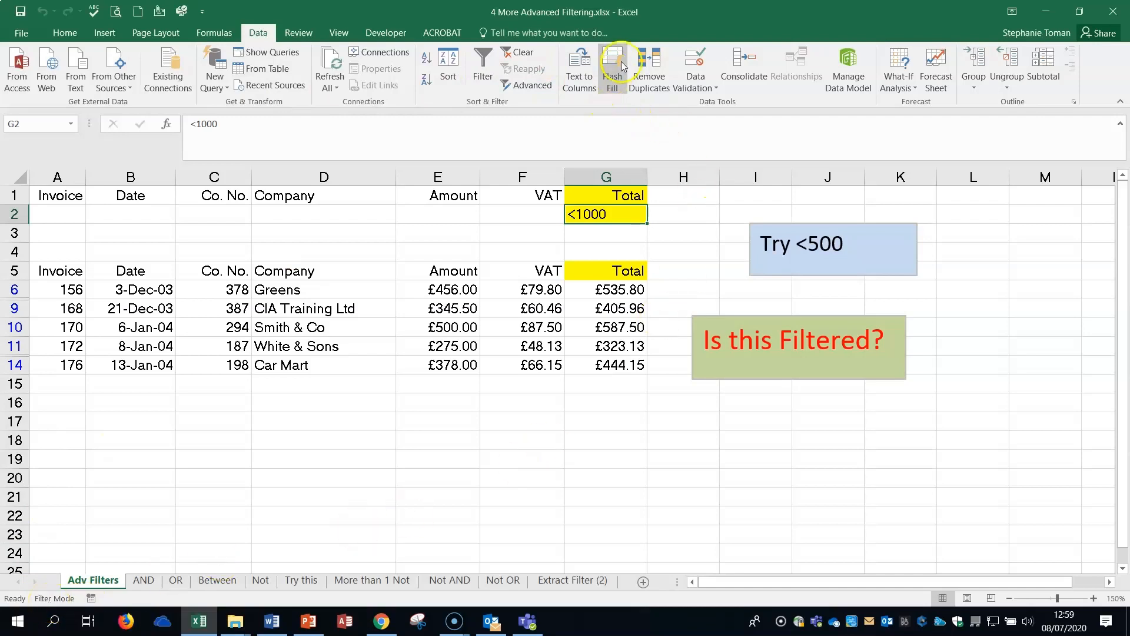
pyautogui.click(526, 54)
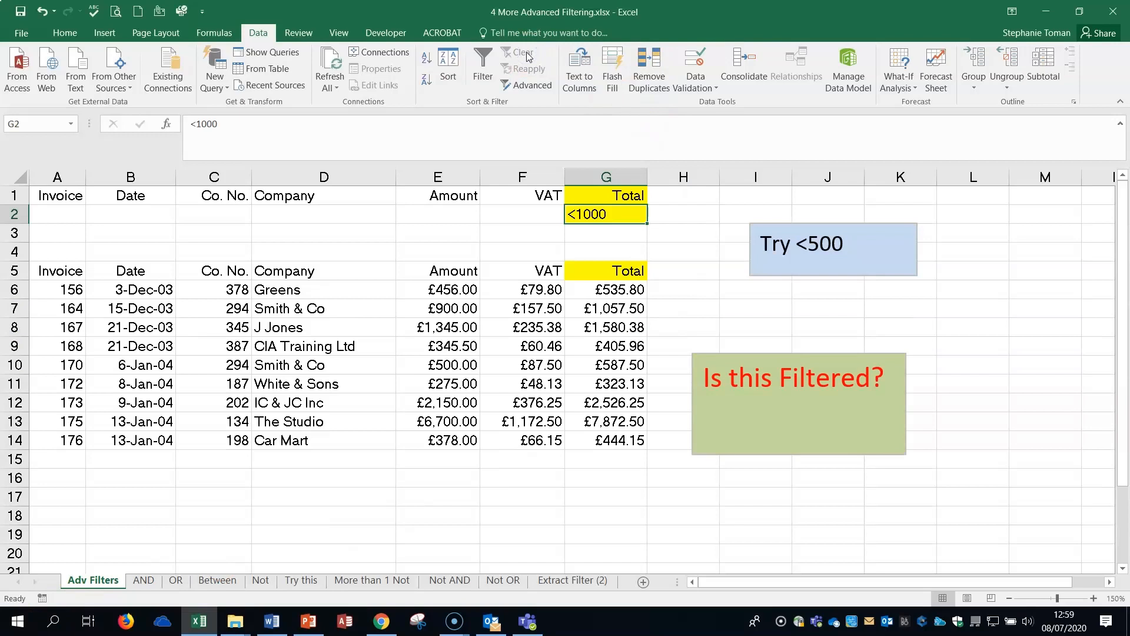
# Change the Total criterion in G2 on the Adv Filters sheet to <500.
pyautogui.doubleClick(216, 125)
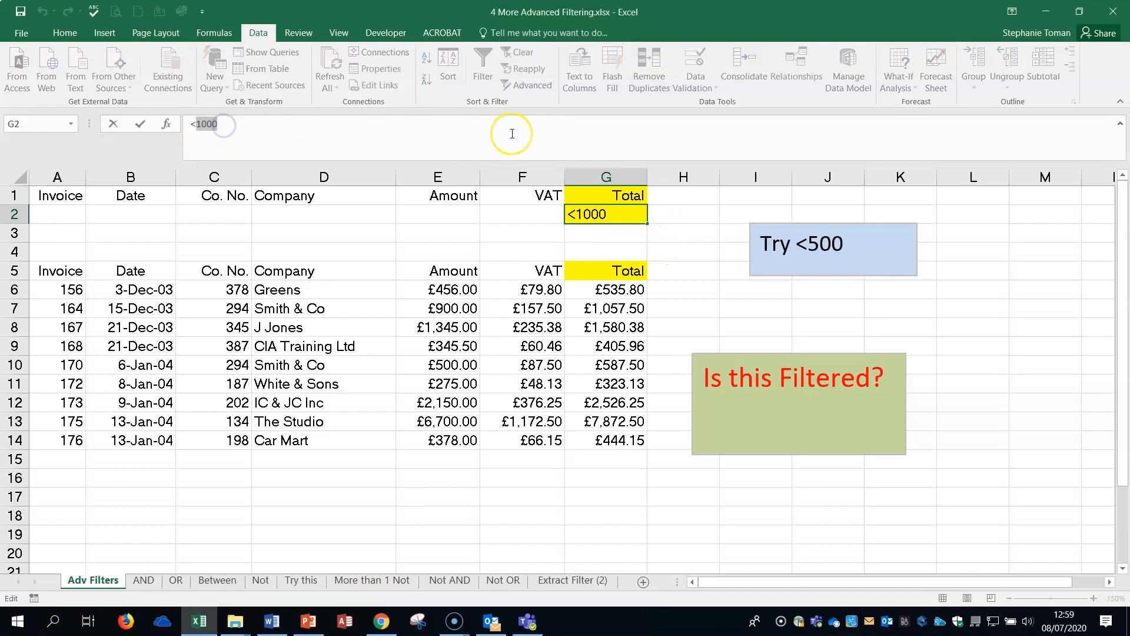
pyautogui.write('<5')
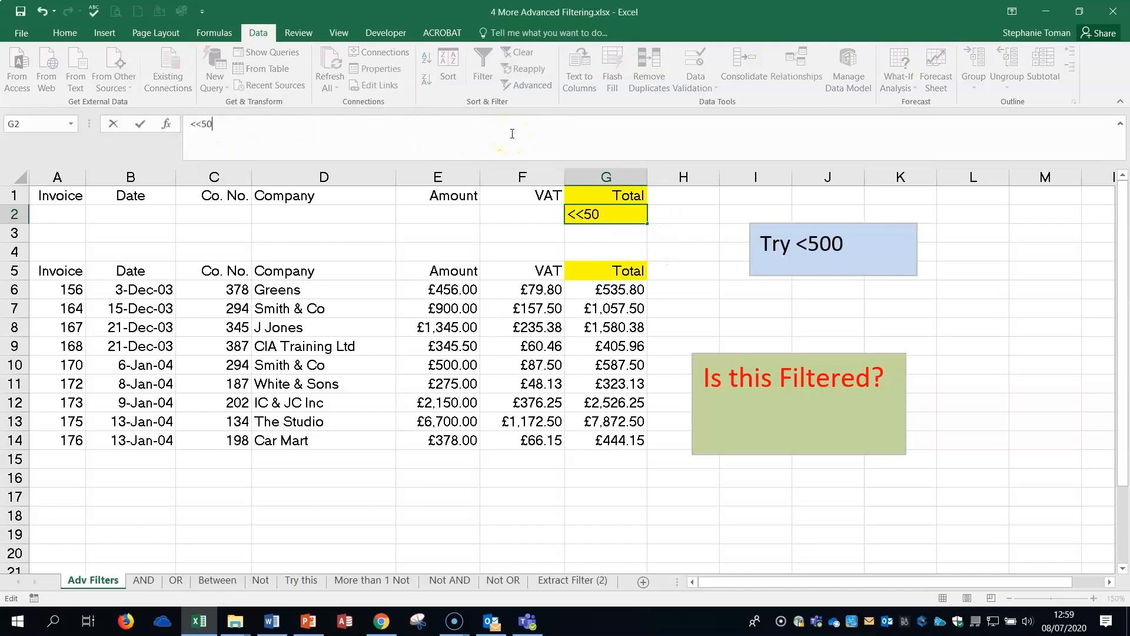
pyautogui.click(578, 211)
pyautogui.click(669, 243)
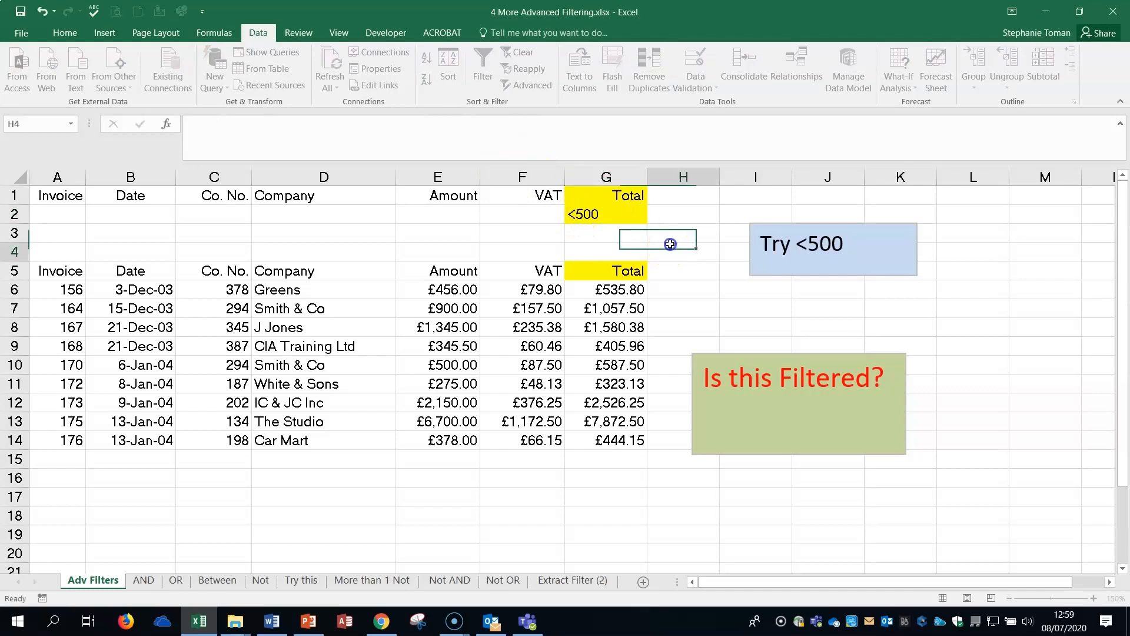
# Examine the amounts in the Total column of the invoice list against the criterion in G2.
pyautogui.click(604, 216)
pyautogui.click(611, 292)
pyautogui.click(617, 331)
pyautogui.click(613, 383)
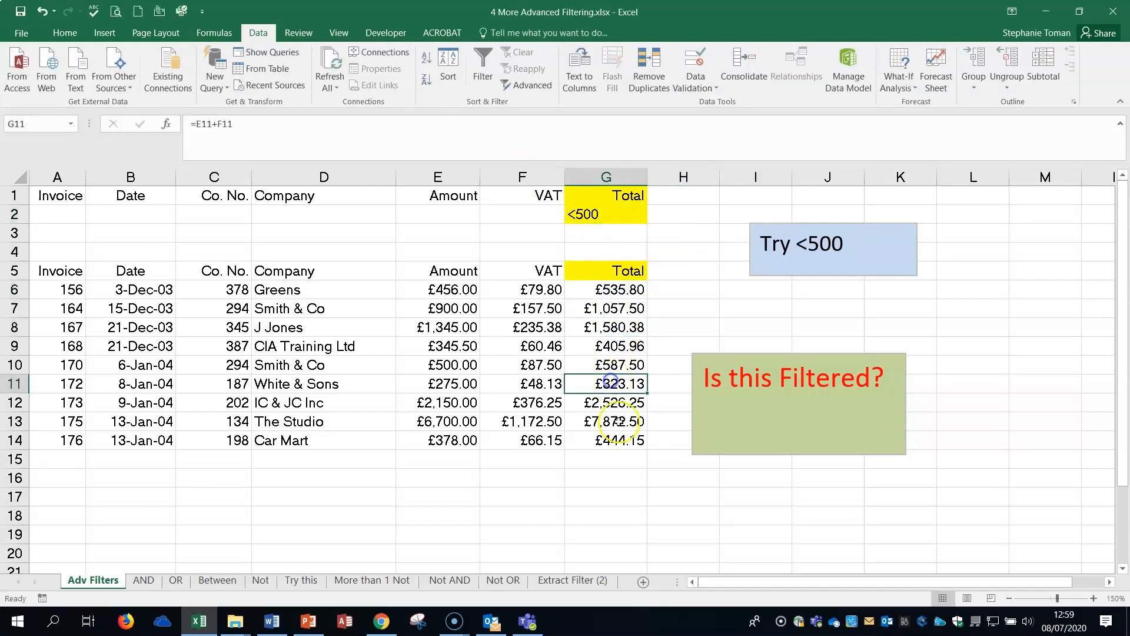
pyautogui.click(619, 437)
pyautogui.click(615, 420)
pyautogui.click(615, 401)
pyautogui.click(615, 383)
pyautogui.click(615, 327)
pyautogui.click(615, 307)
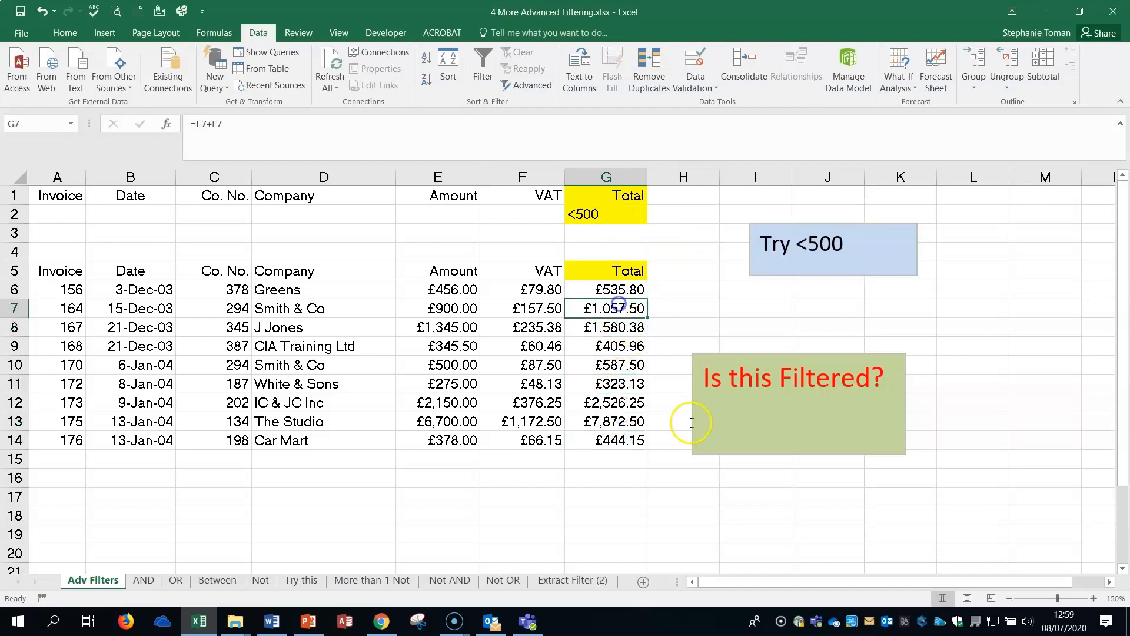
# Run an in-place Advanced Filter on the invoice list A5:G14, using A1:G2 as the criteria range.
pyautogui.click(452, 368)
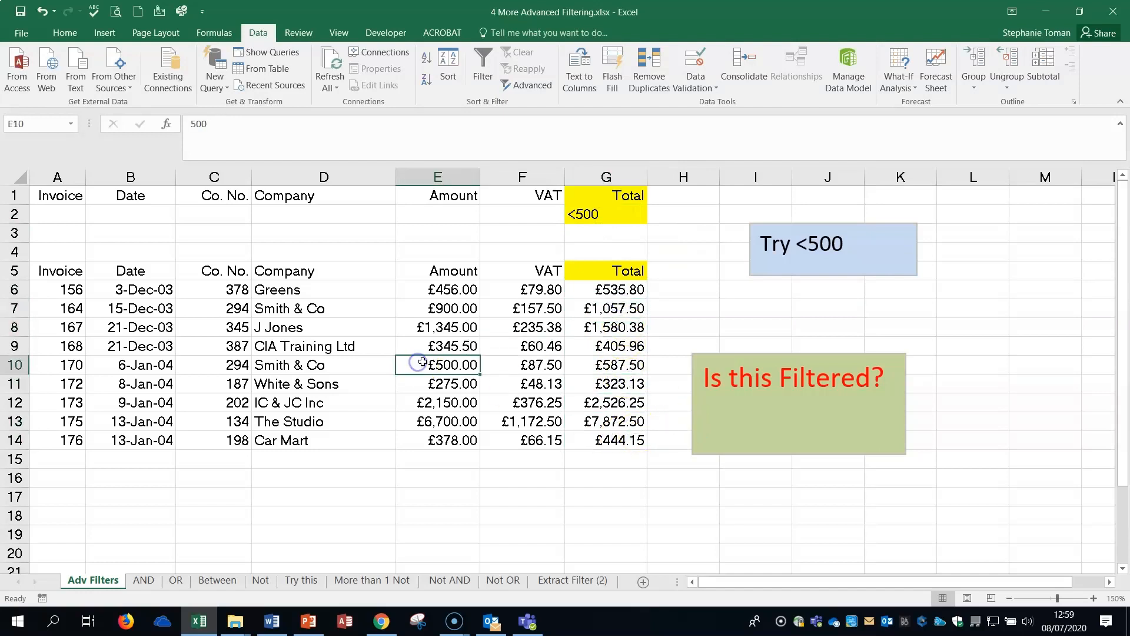
pyautogui.click(527, 85)
pyautogui.moveTo(588, 199); pyautogui.dragTo(798, 189)
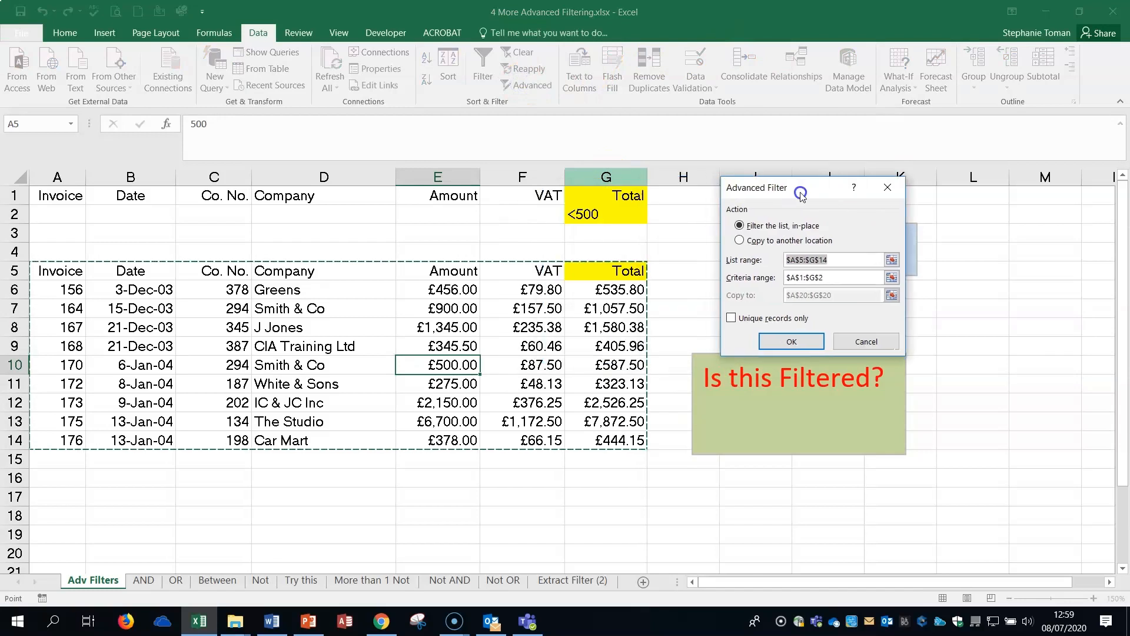
pyautogui.click(892, 277)
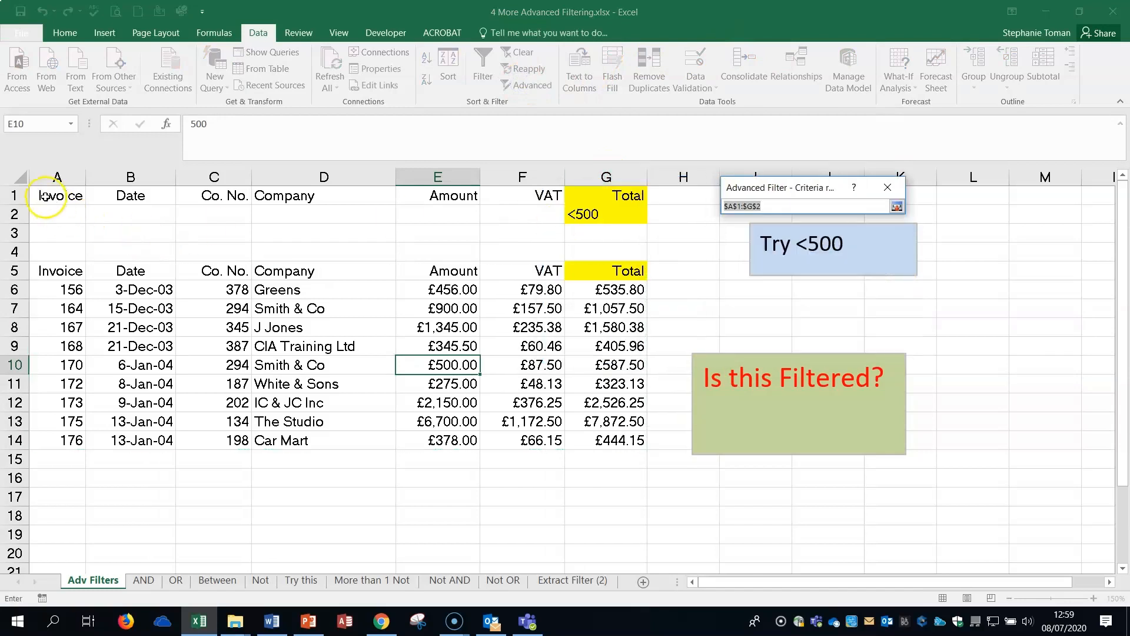
pyautogui.moveTo(47, 196); pyautogui.dragTo(613, 217)
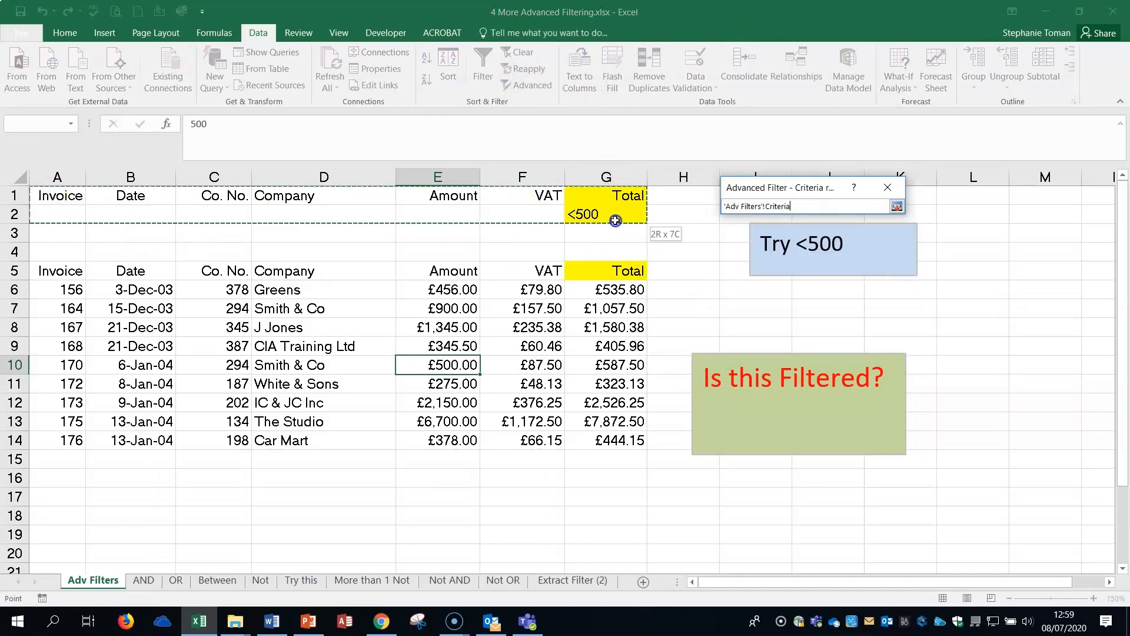
pyautogui.click(896, 206)
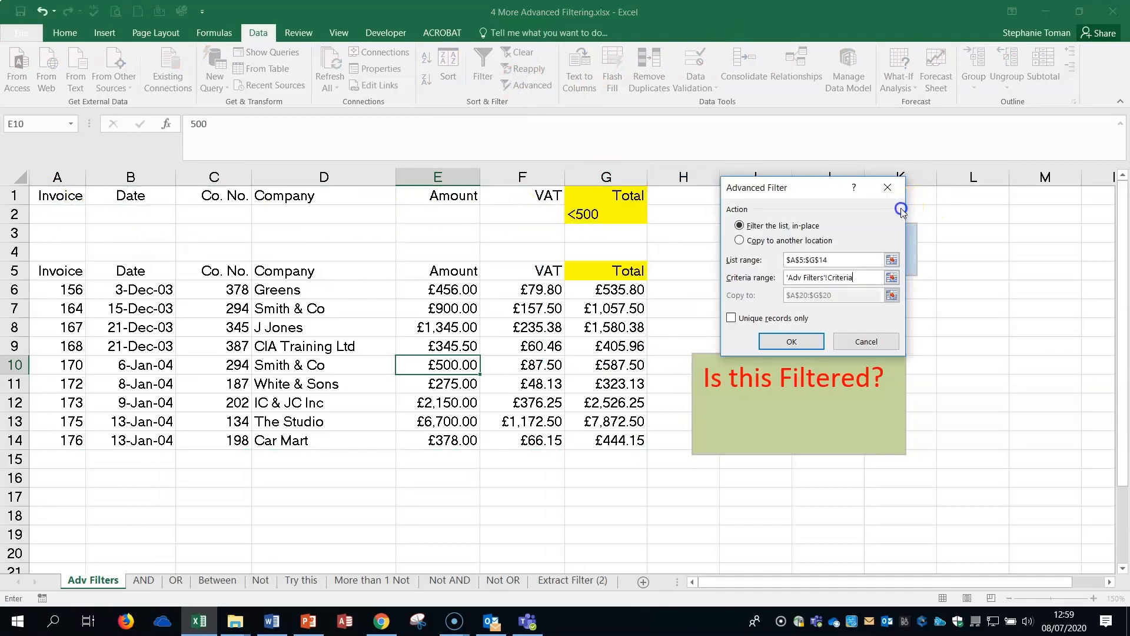
pyautogui.click(808, 354)
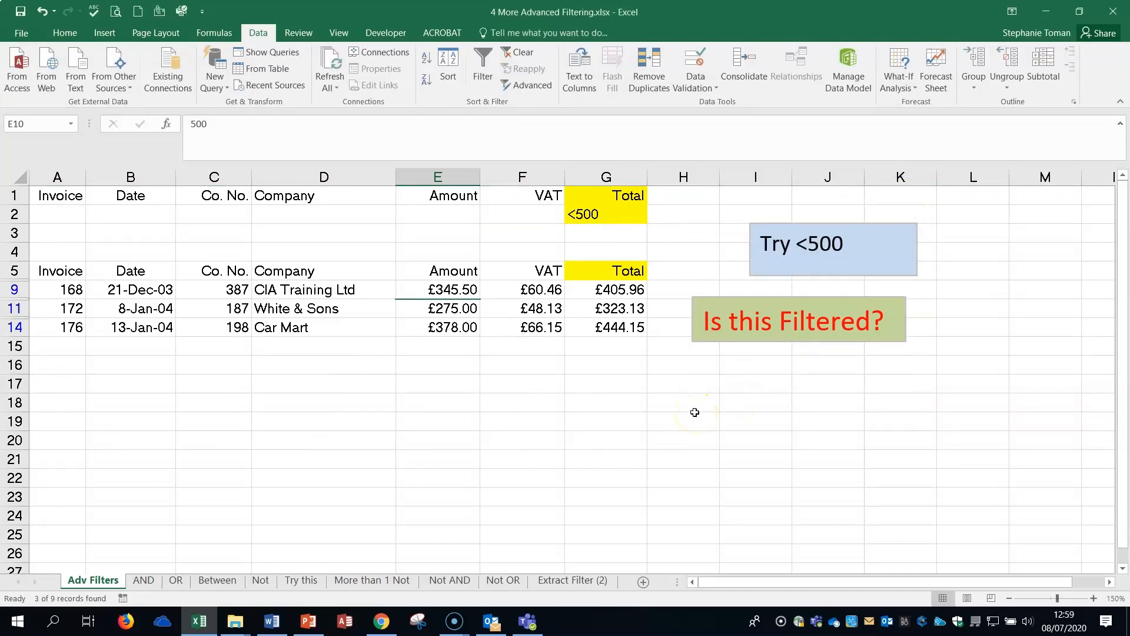
# Open the AND sheet and check the criteria entered in A2 and G2 against their column headings.
pyautogui.click(144, 580)
pyautogui.click(532, 424)
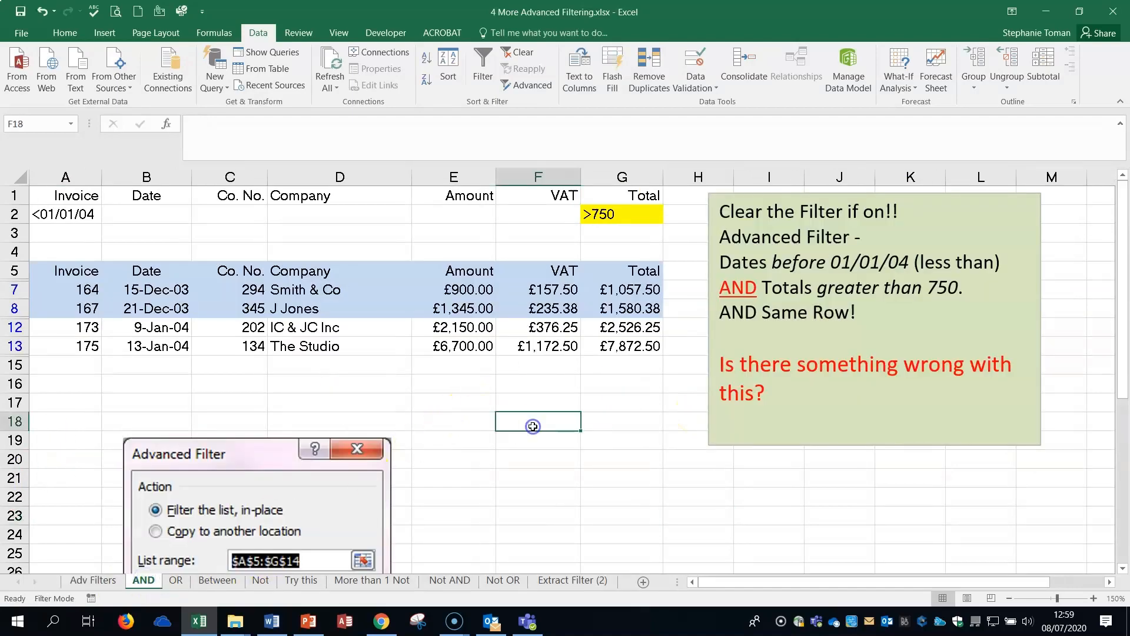
pyautogui.click(66, 214)
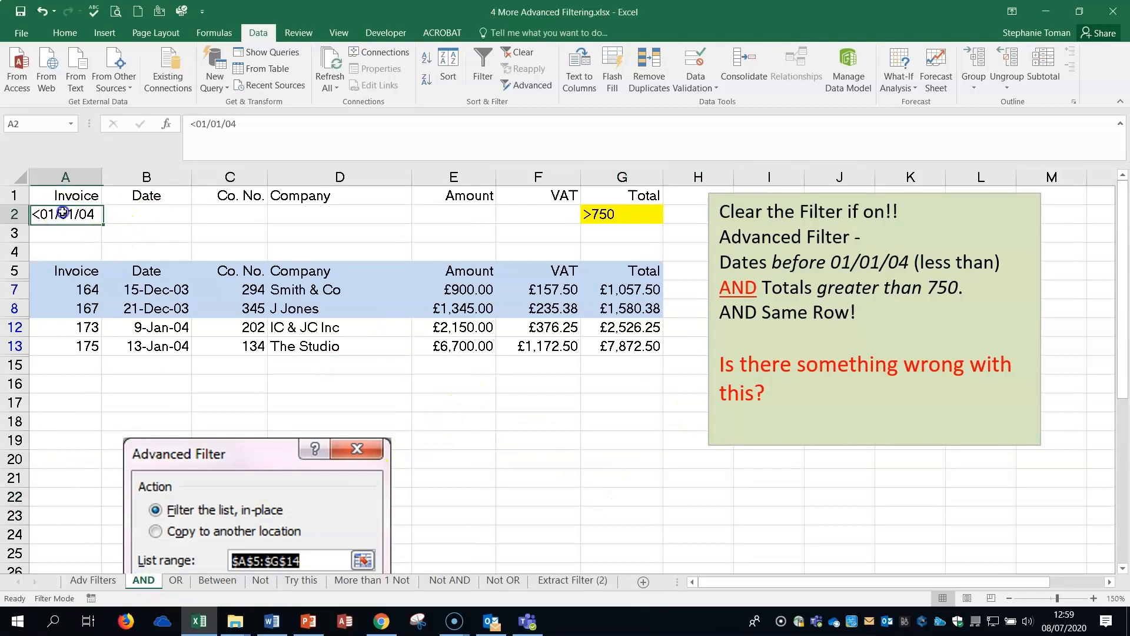
pyautogui.click(611, 217)
pyautogui.click(73, 221)
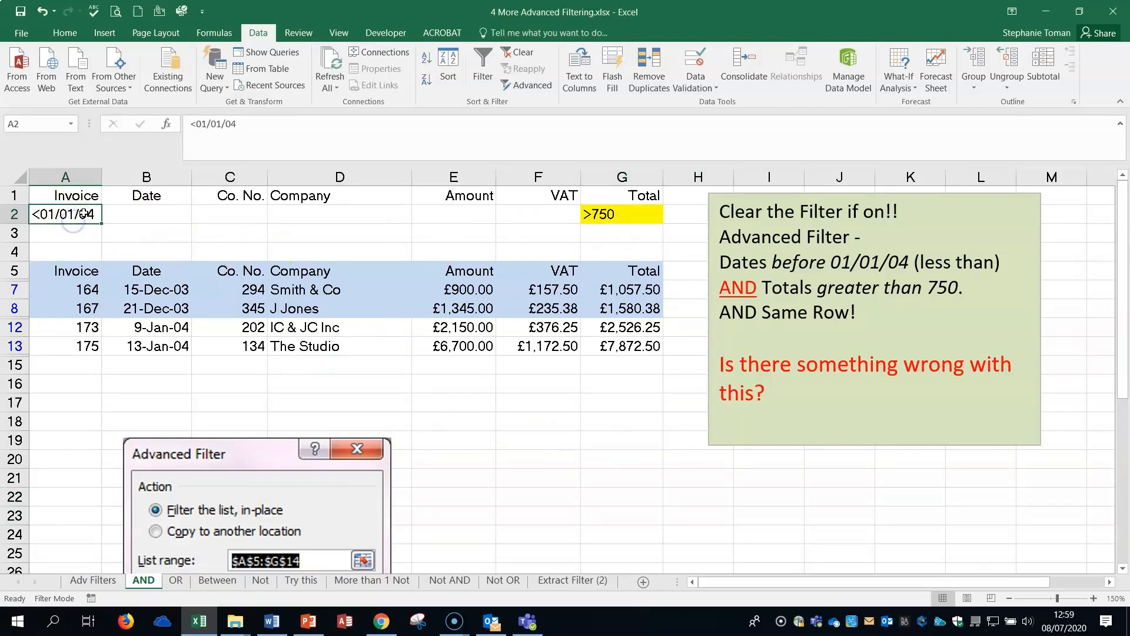
pyautogui.click(590, 500)
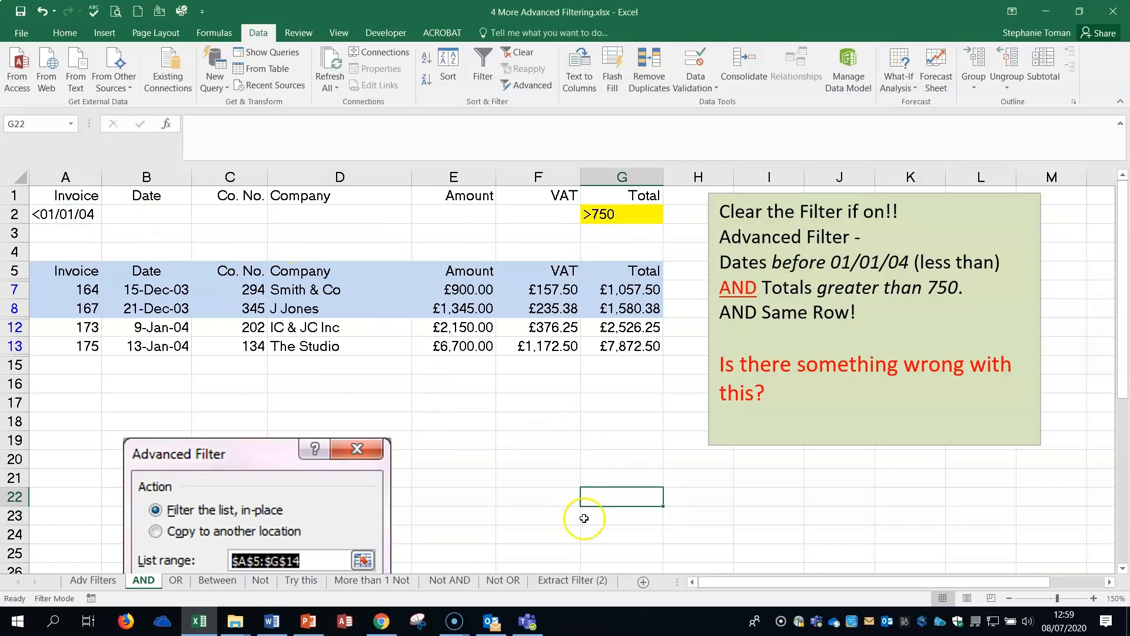
# Run an in-place Advanced Filter on the AND sheet's list A5:G13, using A1:G2 as the criteria range.
pyautogui.click(533, 86)
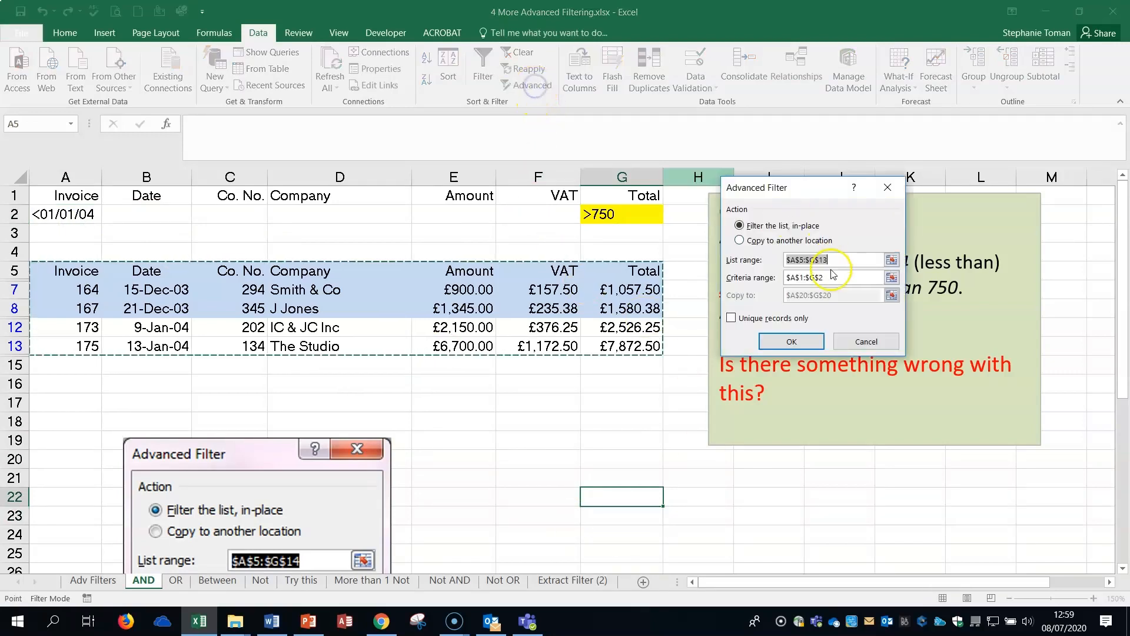
pyautogui.click(891, 278)
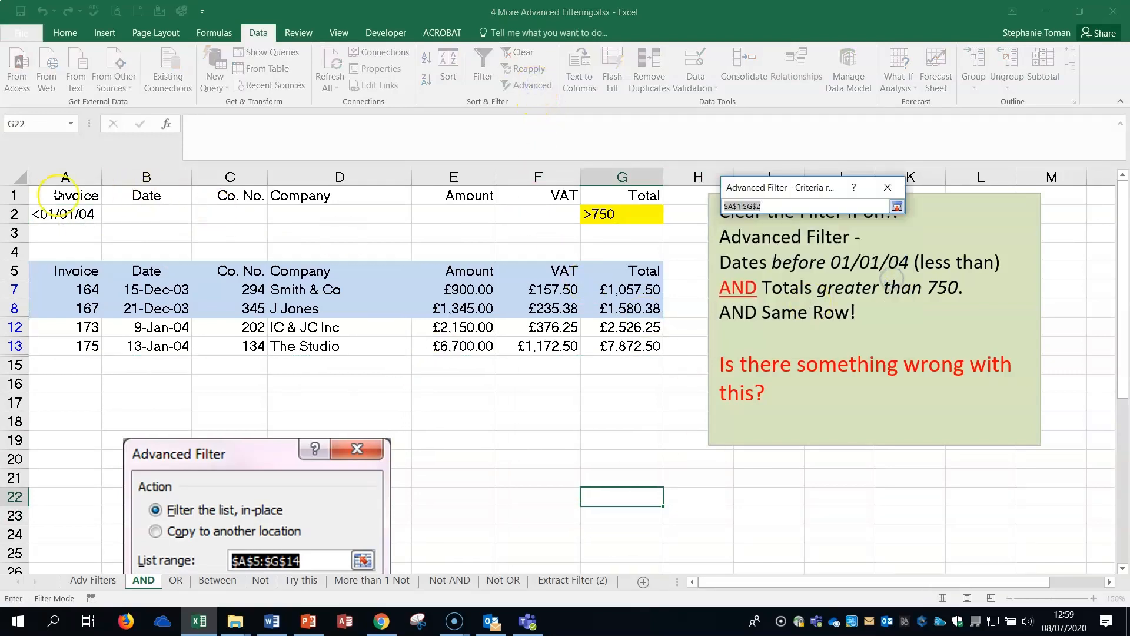
pyautogui.moveTo(65, 200); pyautogui.dragTo(644, 215)
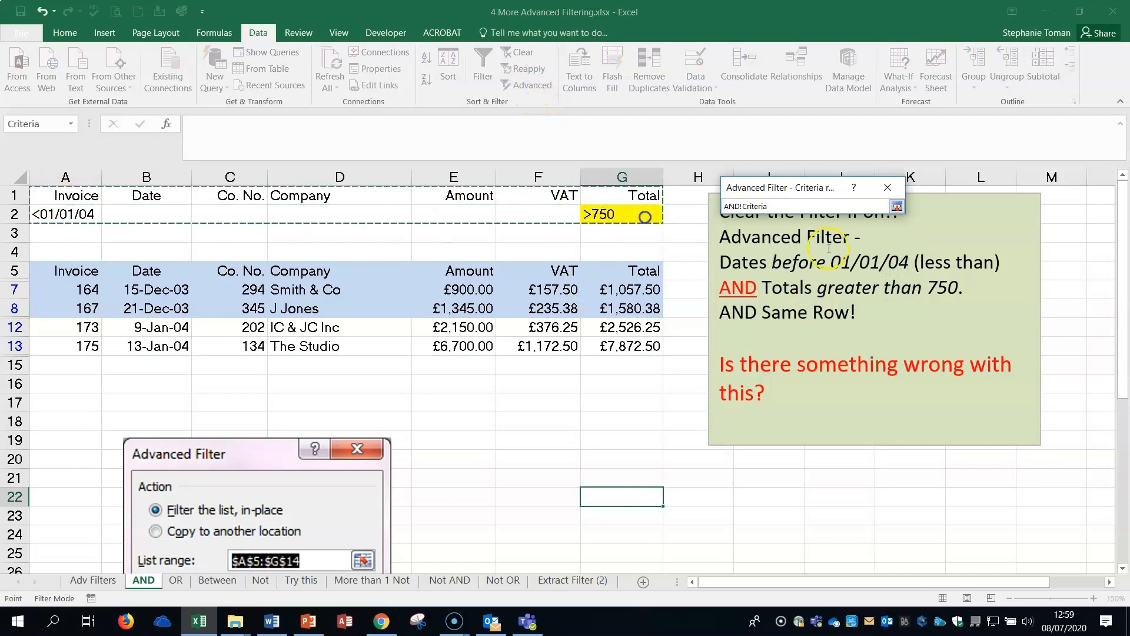
pyautogui.click(896, 206)
pyautogui.click(796, 343)
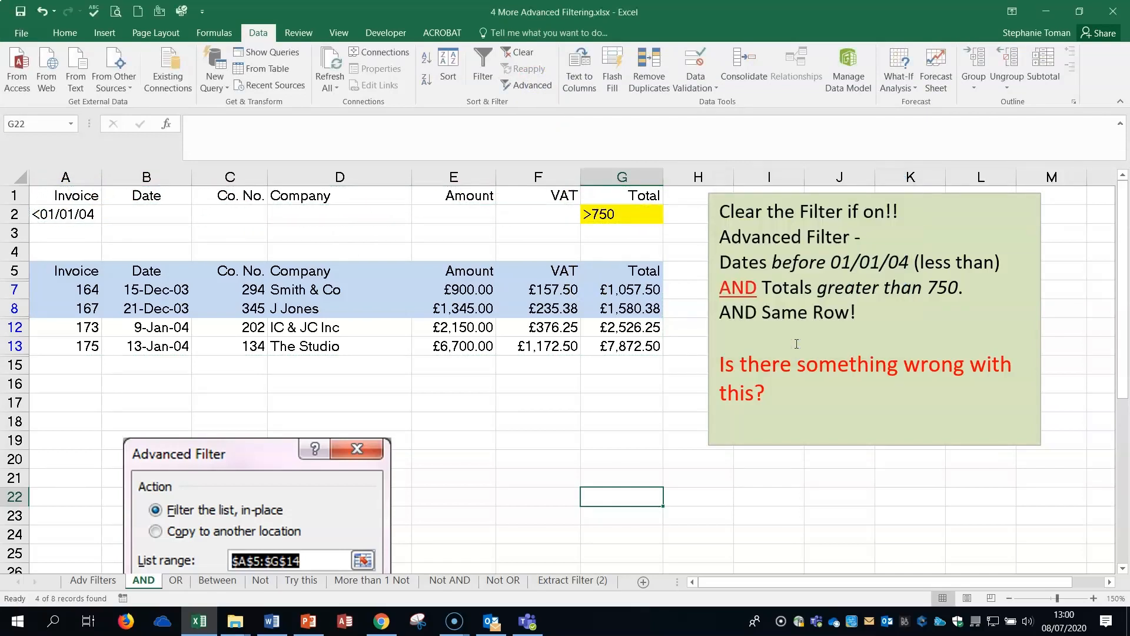
pyautogui.click(558, 494)
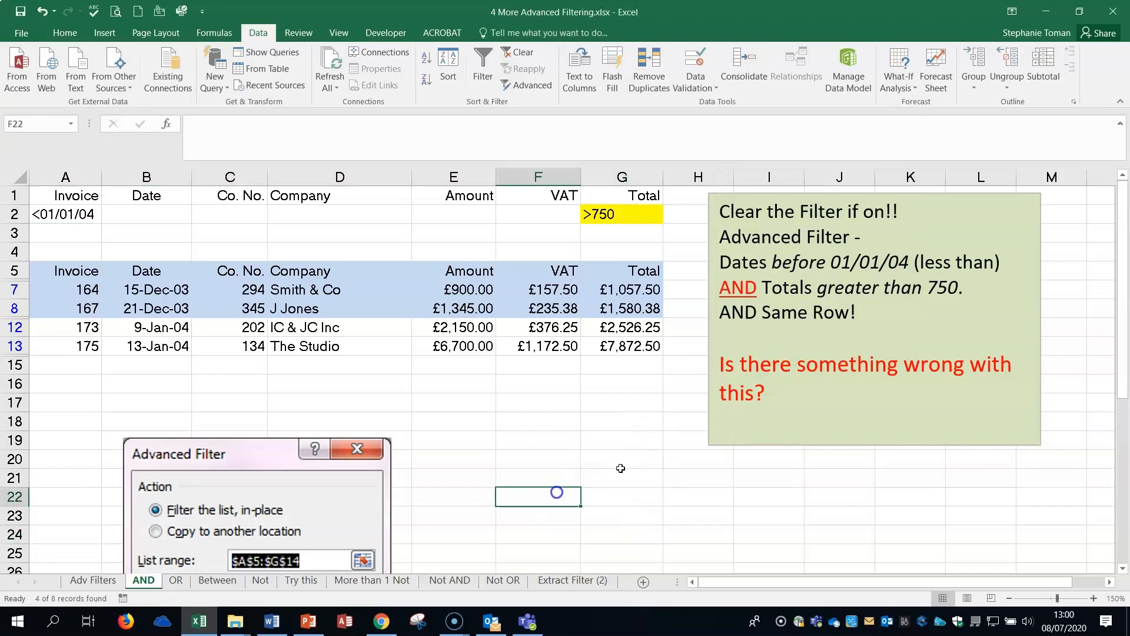
pyautogui.click(772, 371)
pyautogui.click(671, 441)
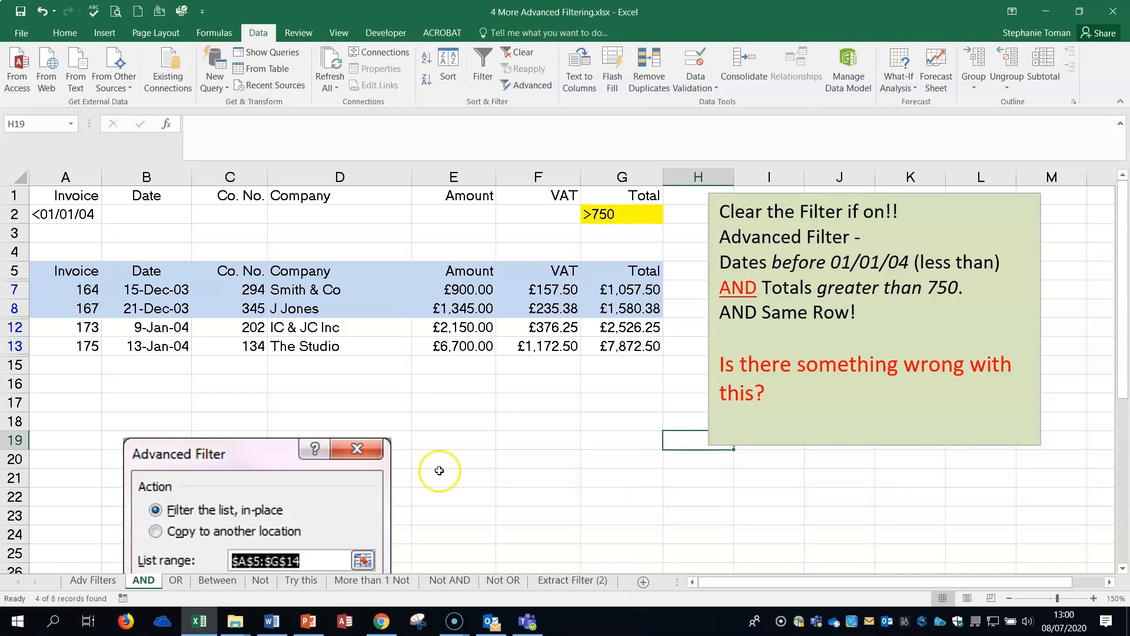
# Copy the <01/01/04 criterion from A2 into B2 under the Date heading.
pyautogui.click(64, 214)
pyautogui.rightClick(66, 213)
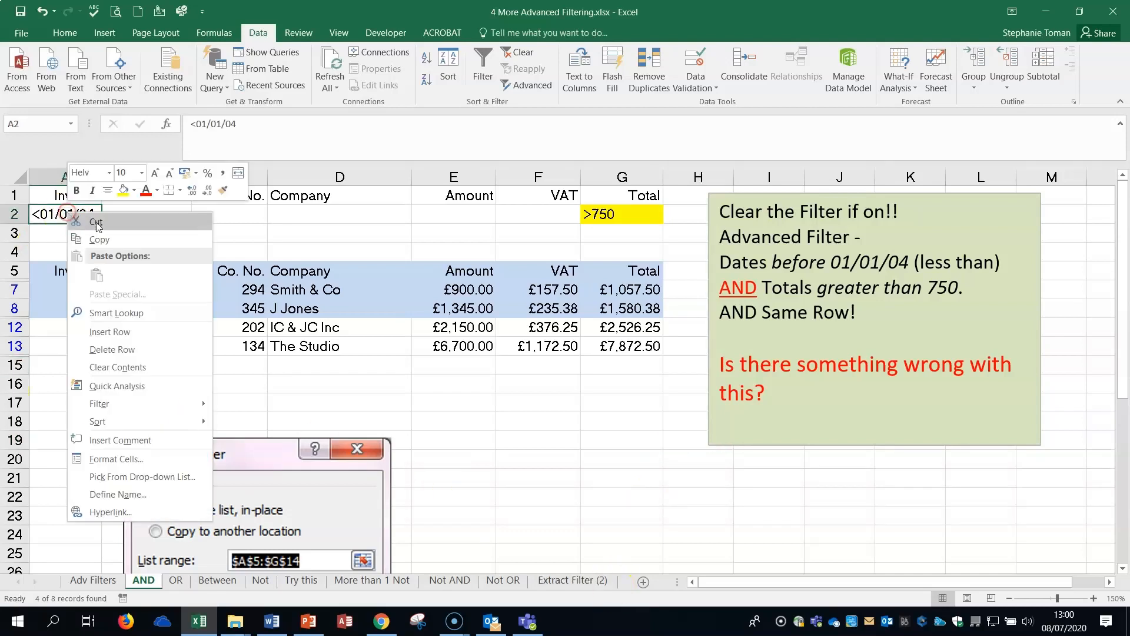
pyautogui.click(105, 243)
pyautogui.click(146, 214)
pyautogui.rightClick(146, 213)
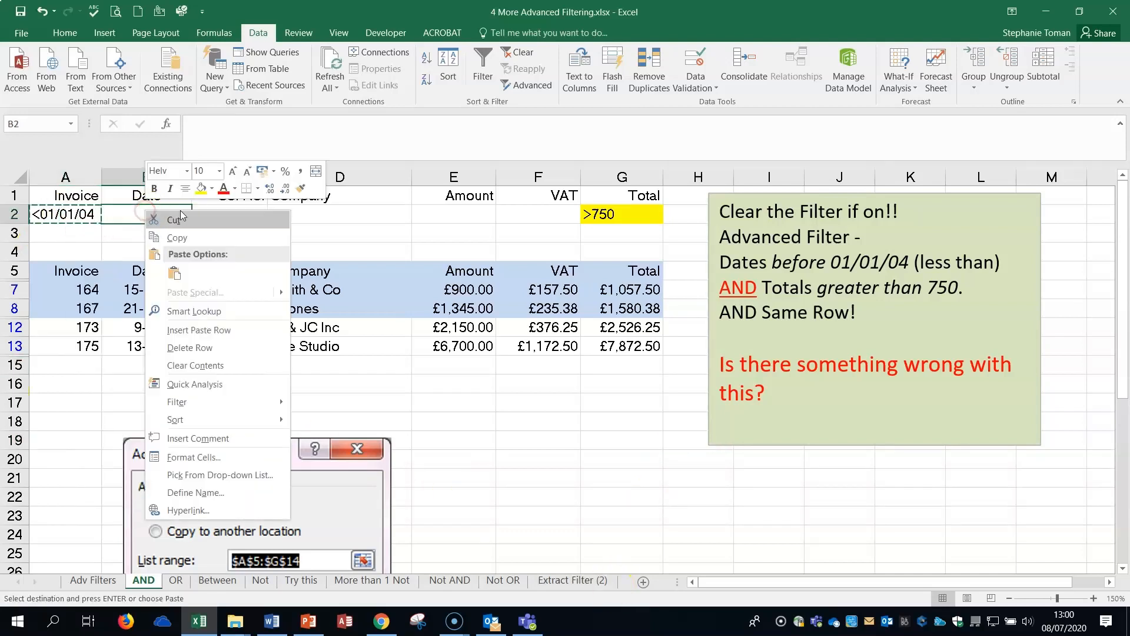
pyautogui.click(177, 239)
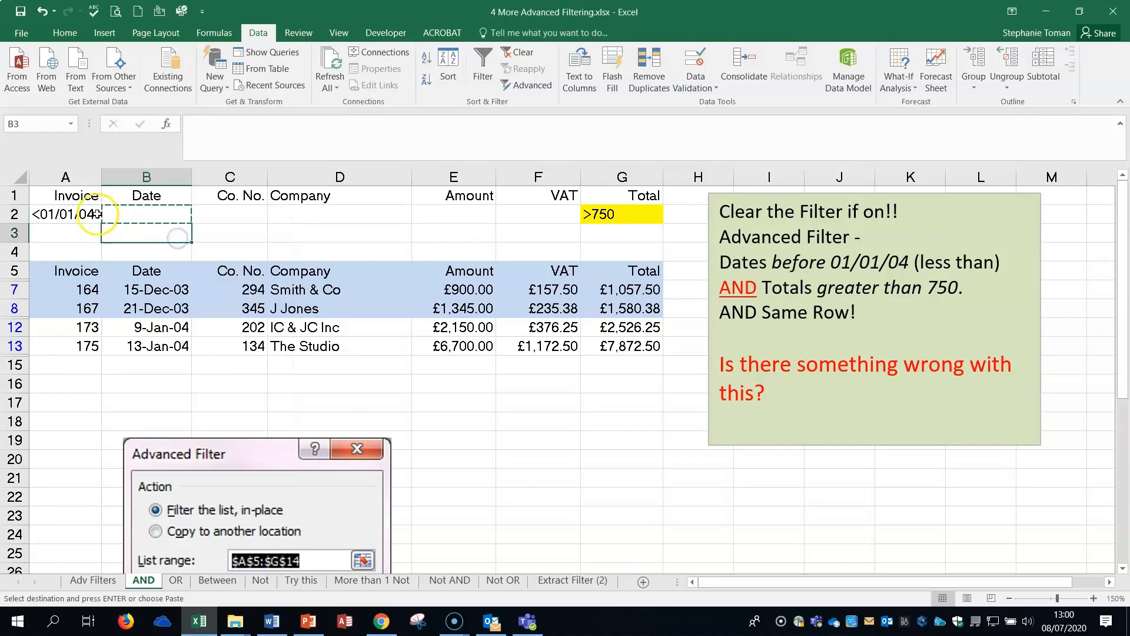
pyautogui.click(76, 213)
pyautogui.rightClick(75, 214)
pyautogui.click(94, 238)
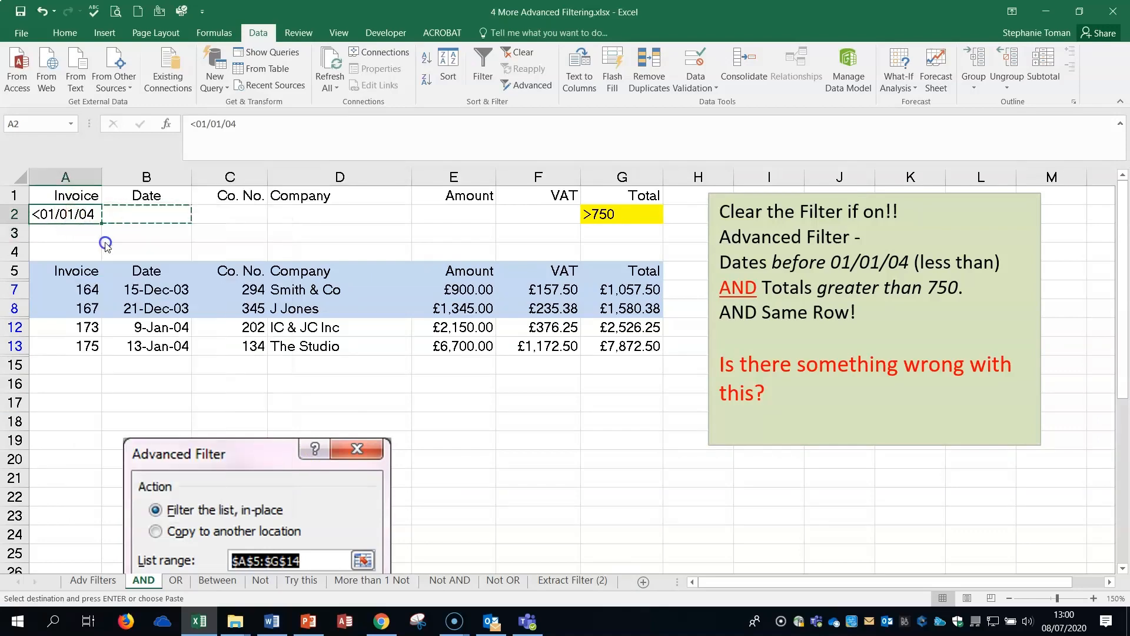
pyautogui.rightClick(126, 213)
pyautogui.click(154, 277)
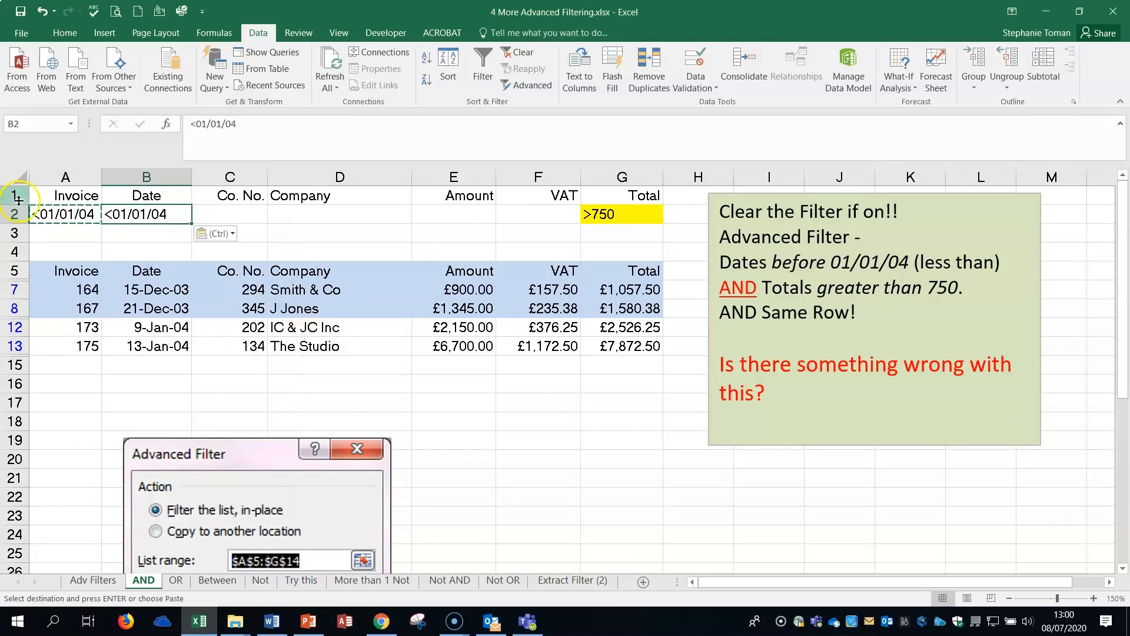
# Delete the misplaced date criterion from A2 and clear the filter on the AND sheet's invoice list.
pyautogui.click(72, 214)
pyautogui.press('Escape')
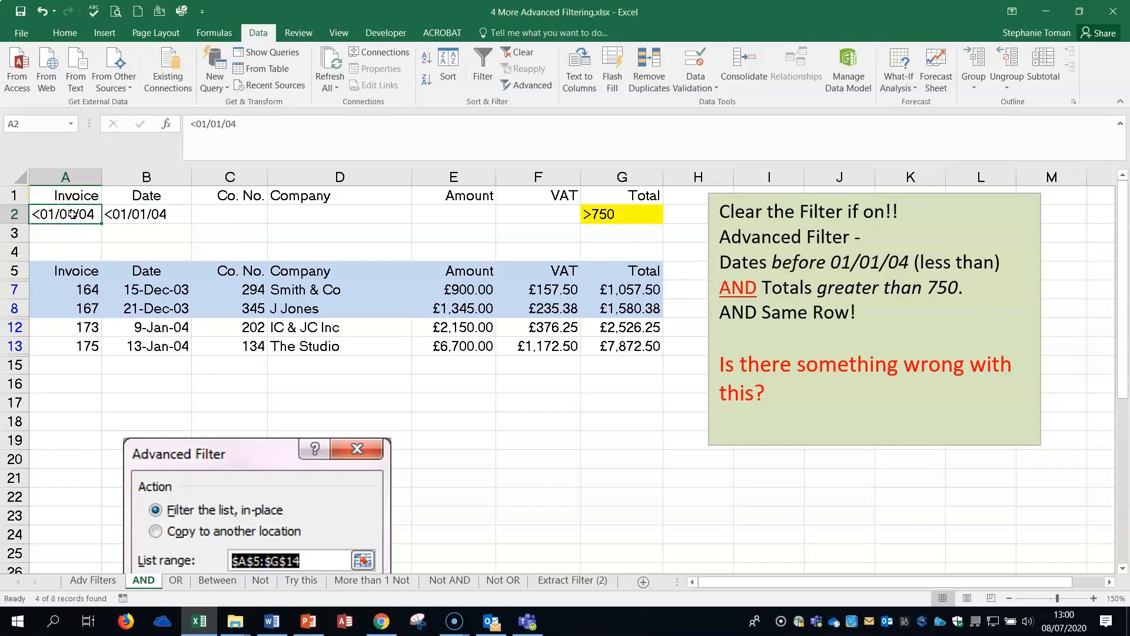
pyautogui.press('Delete')
pyautogui.click(462, 309)
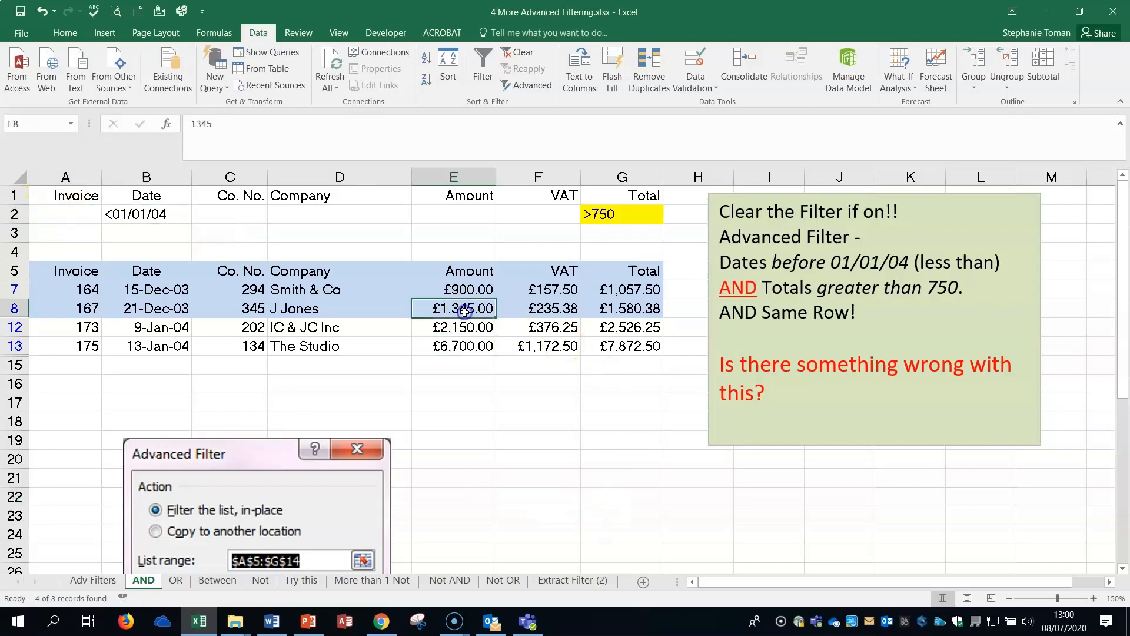
pyautogui.click(522, 54)
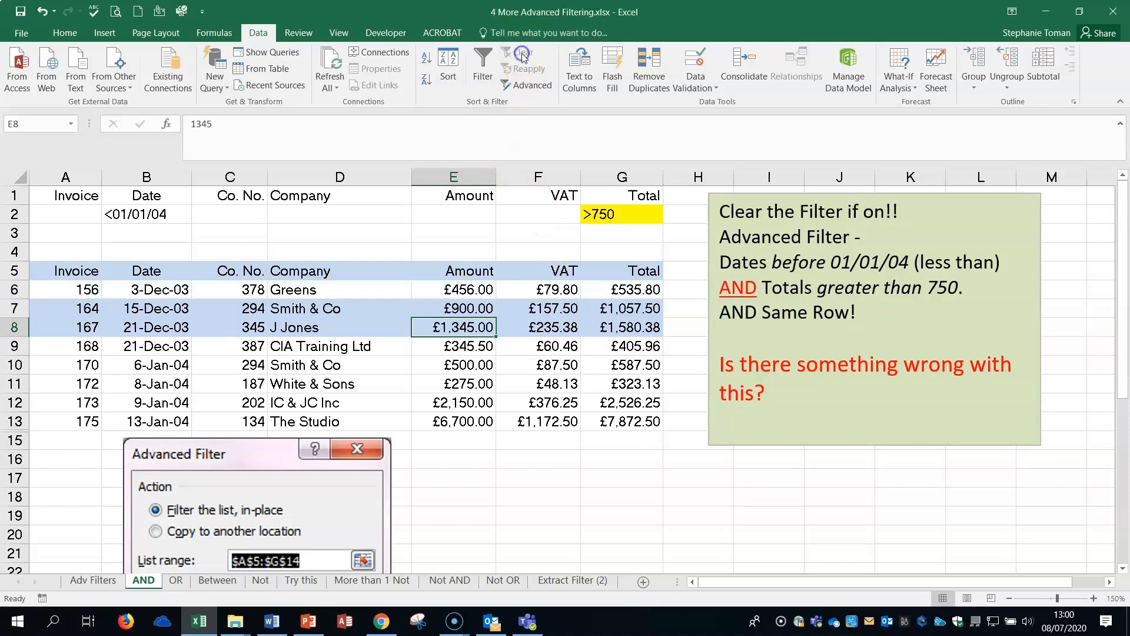
pyautogui.click(490, 352)
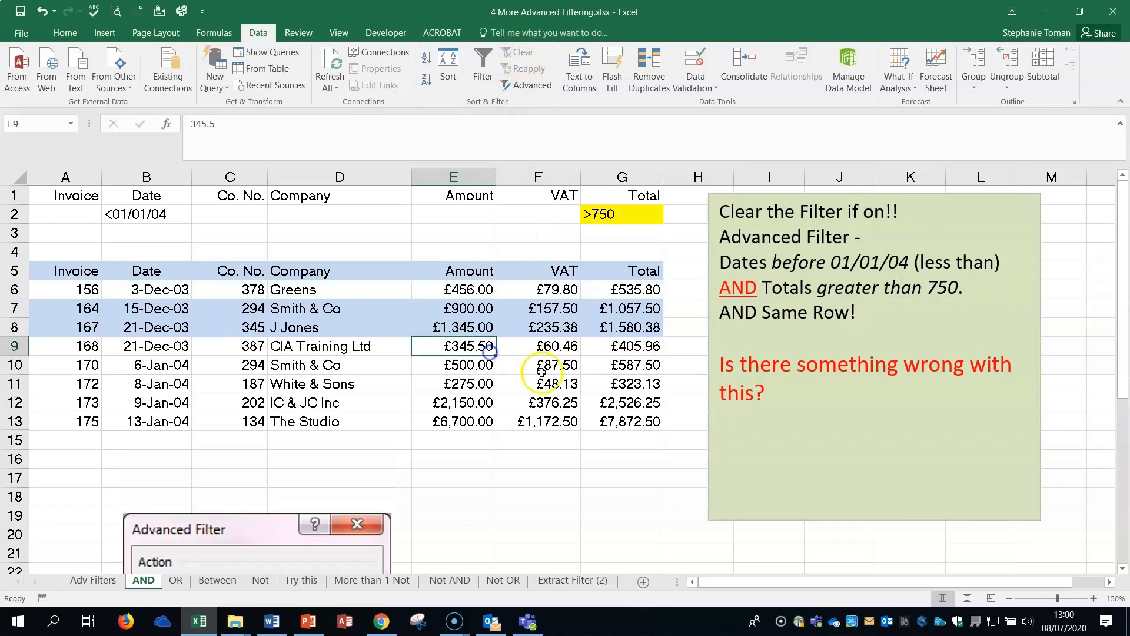
# Filter the list A5:G14 in place with Advanced Filter and criteria range A1:G2, for dates before 01/01/04 and totals above 750.
pyautogui.click(534, 86)
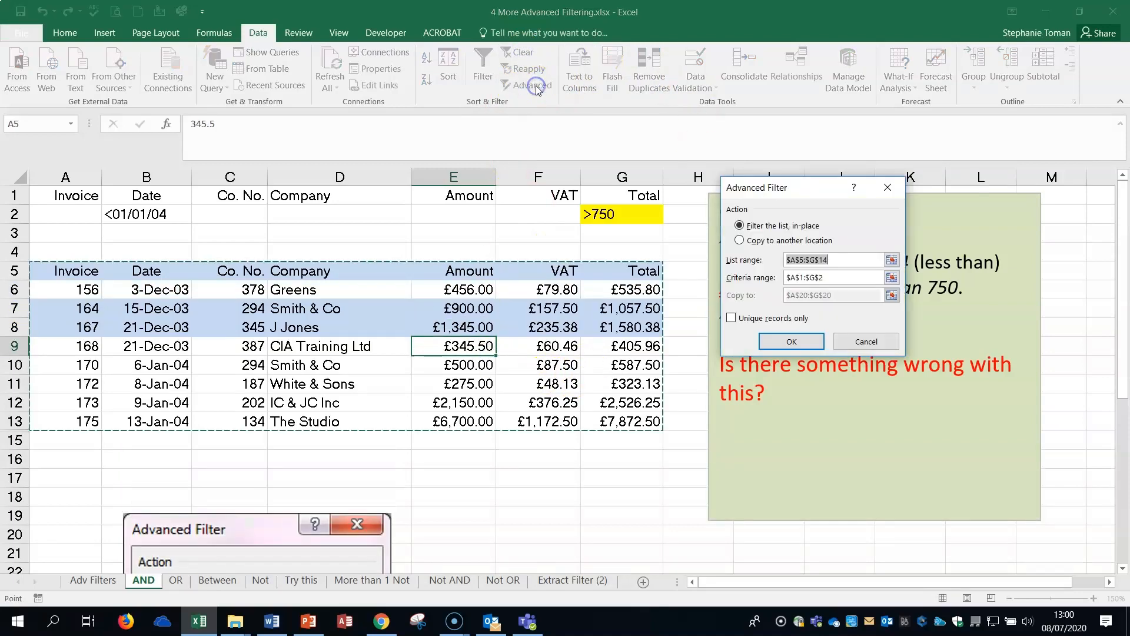
pyautogui.click(891, 277)
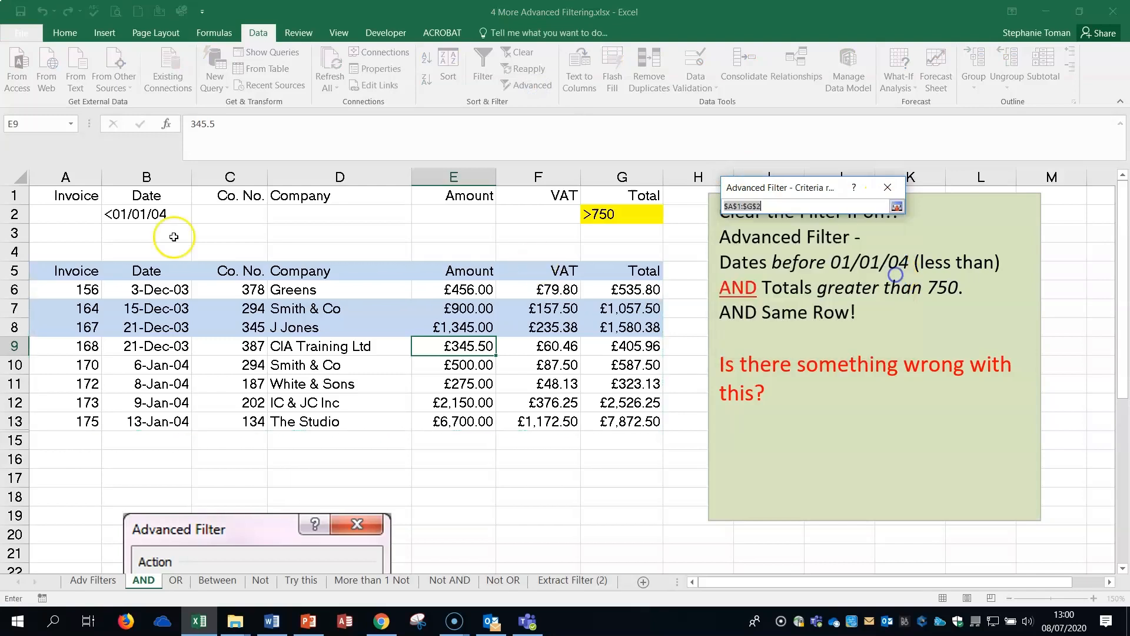
pyautogui.moveTo(60, 195); pyautogui.dragTo(439, 209)
pyautogui.moveTo(612, 218); pyautogui.dragTo(627, 219)
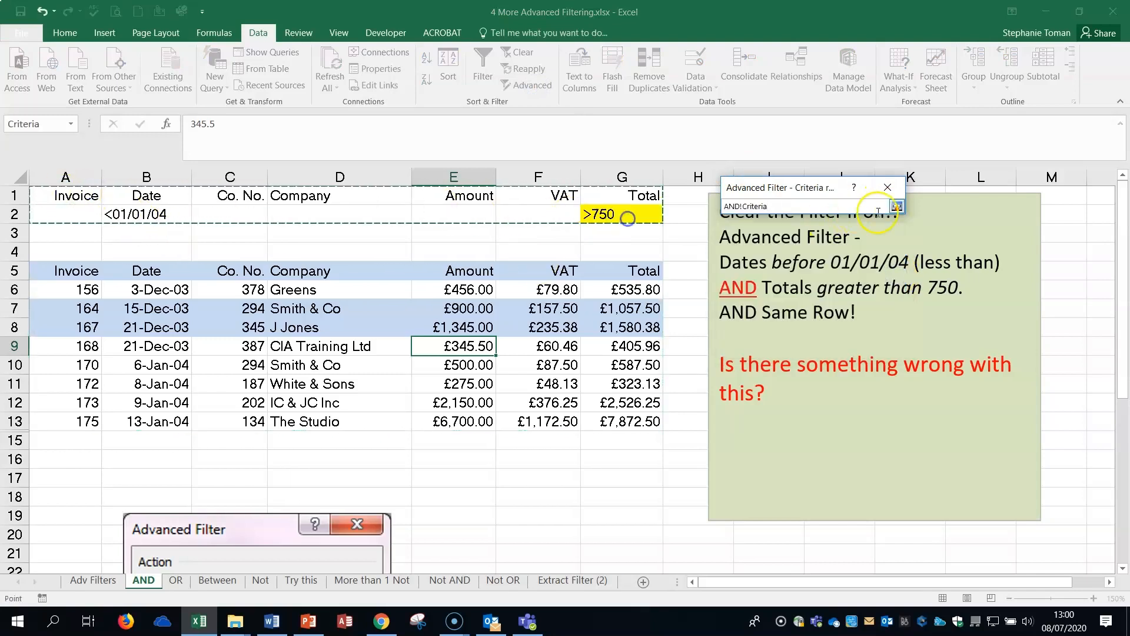
pyautogui.click(897, 206)
pyautogui.click(790, 341)
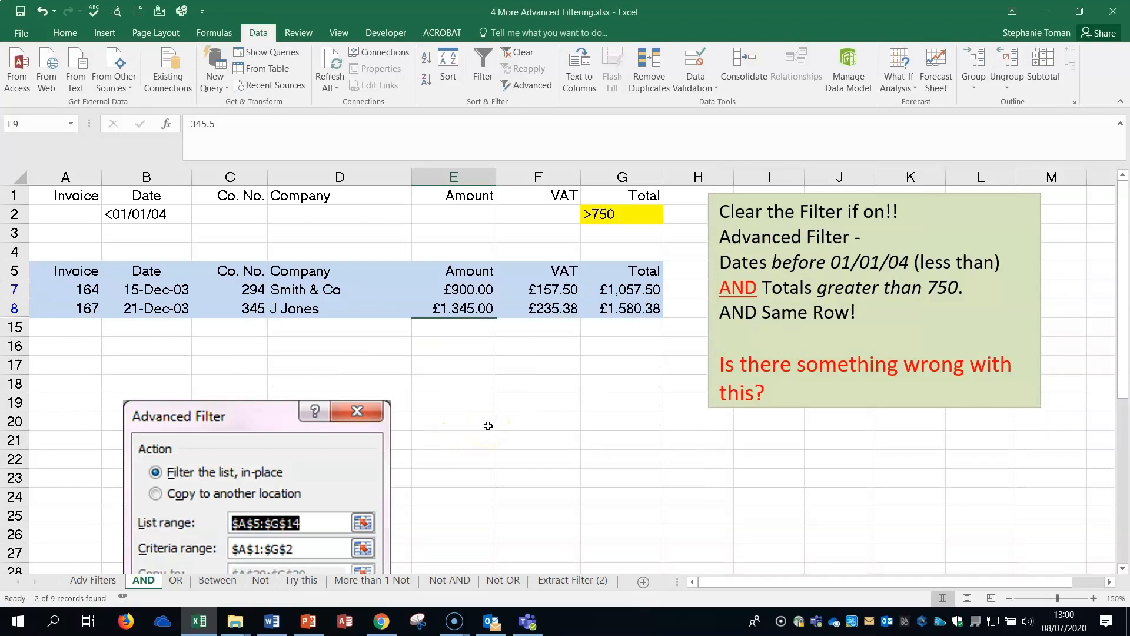
pyautogui.click(509, 420)
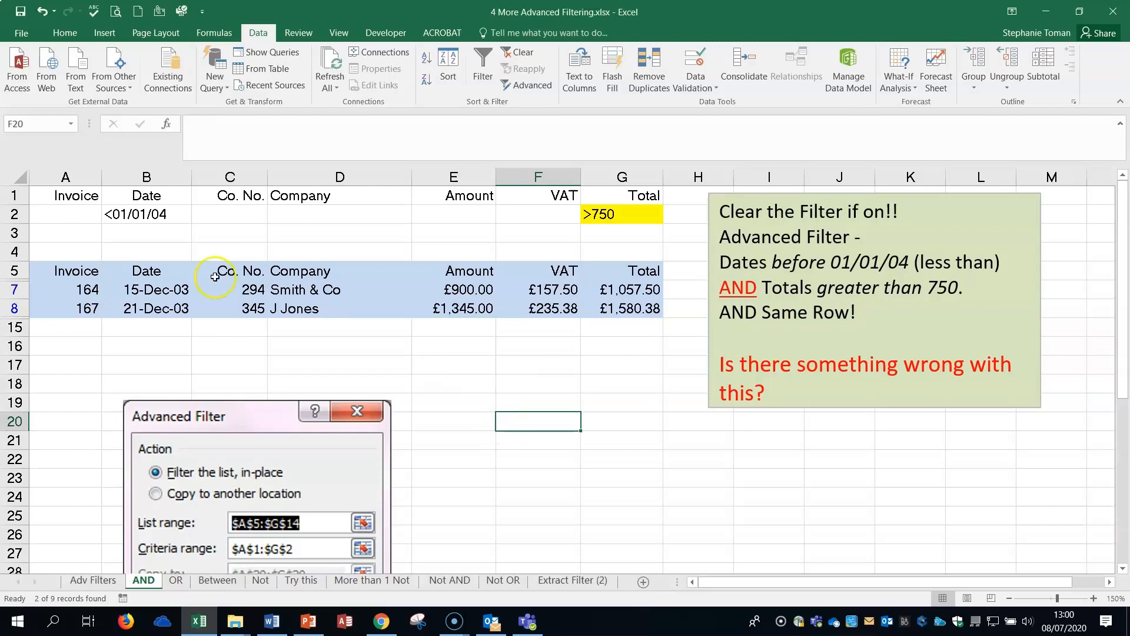
# Compare the same-row criteria on the AND sheet with the criteria in rows 2 and 3 of the OR sheet.
pyautogui.click(141, 213)
pyautogui.click(551, 437)
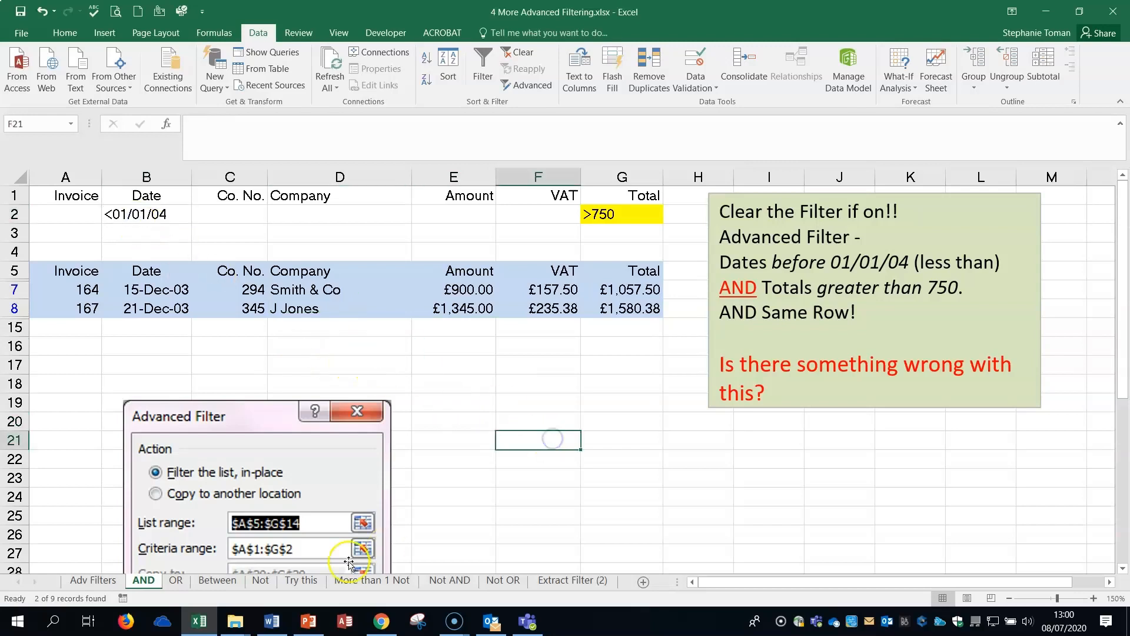
pyautogui.click(14, 214)
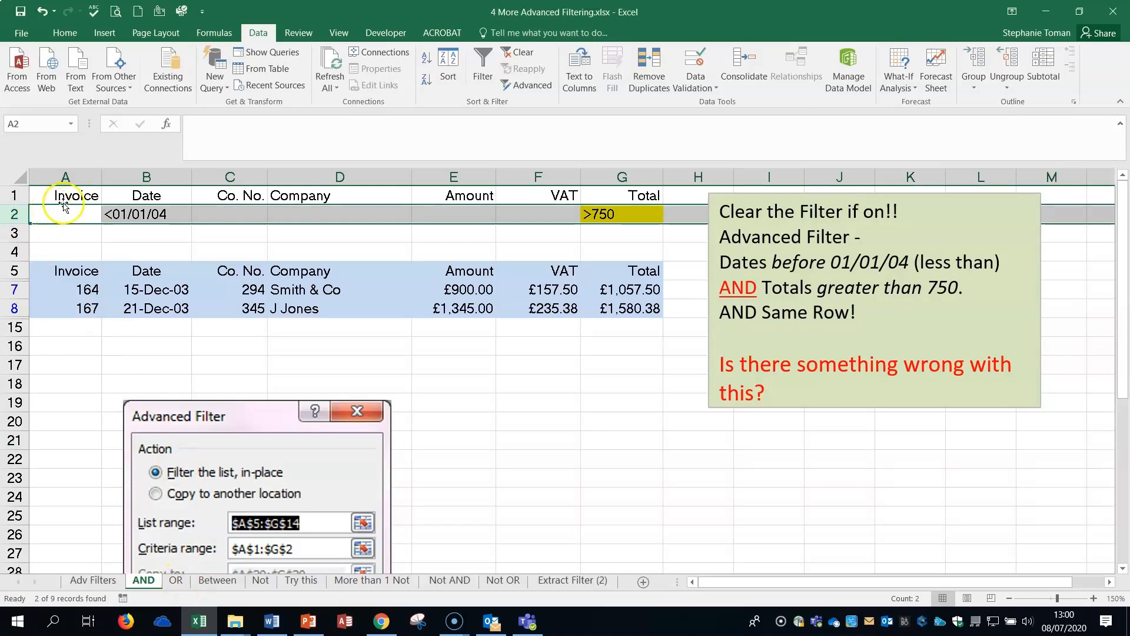
pyautogui.click(176, 580)
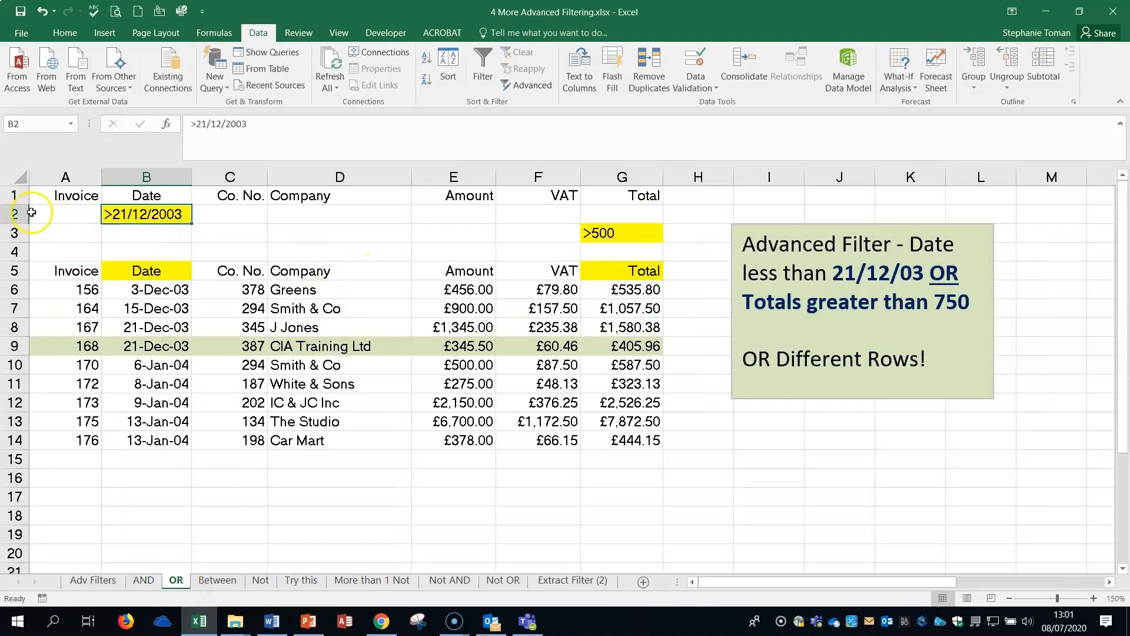
pyautogui.moveTo(15, 214); pyautogui.dragTo(13, 233)
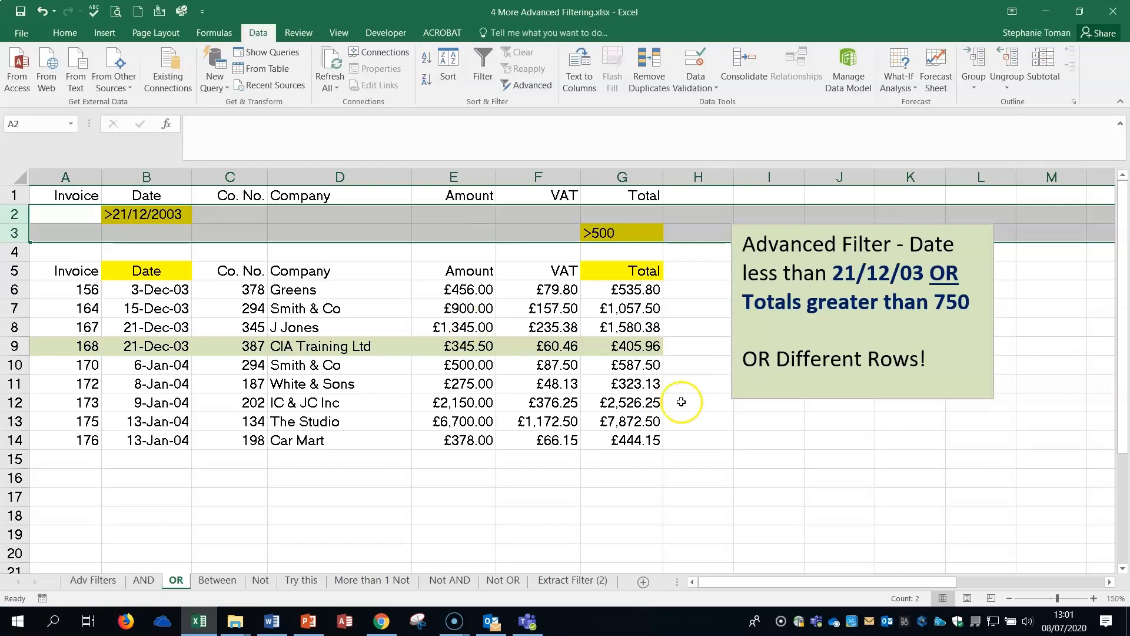
# Run an in-place Advanced Filter on the OR sheet's list A5:G14 with criteria range A1:G3, and clear the filter.
pyautogui.click(853, 491)
pyautogui.click(403, 303)
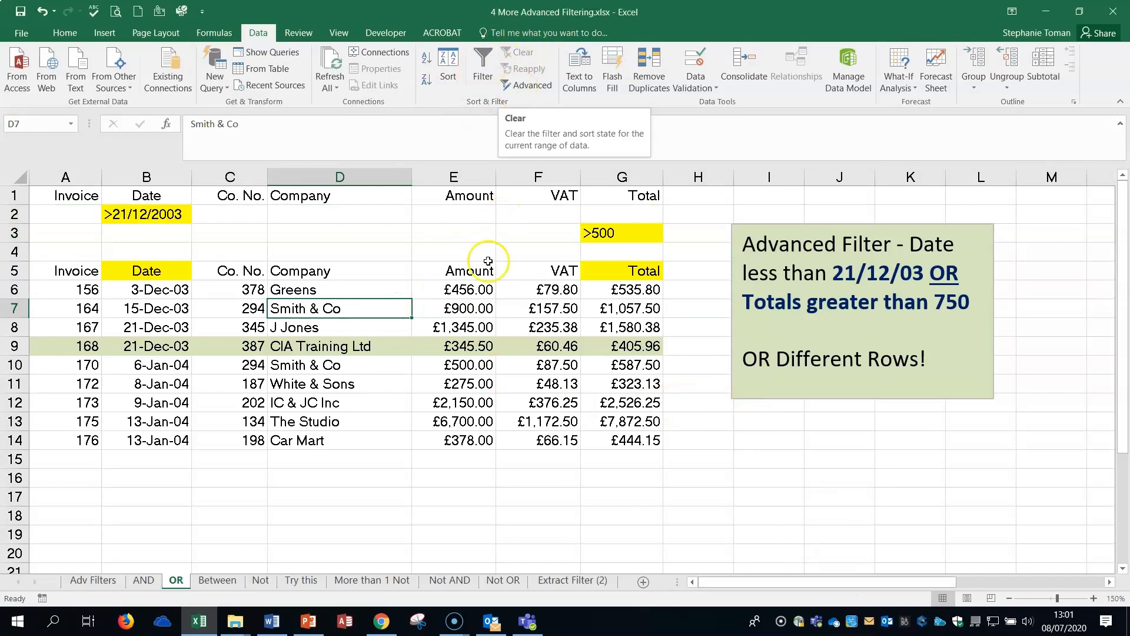
pyautogui.click(427, 341)
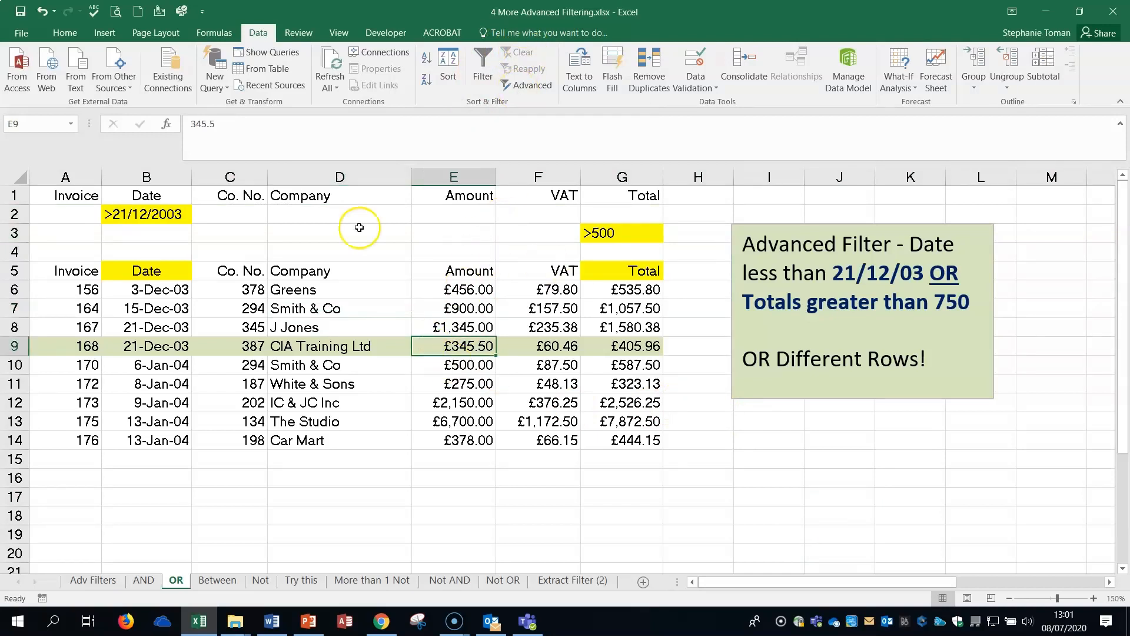
pyautogui.click(536, 94)
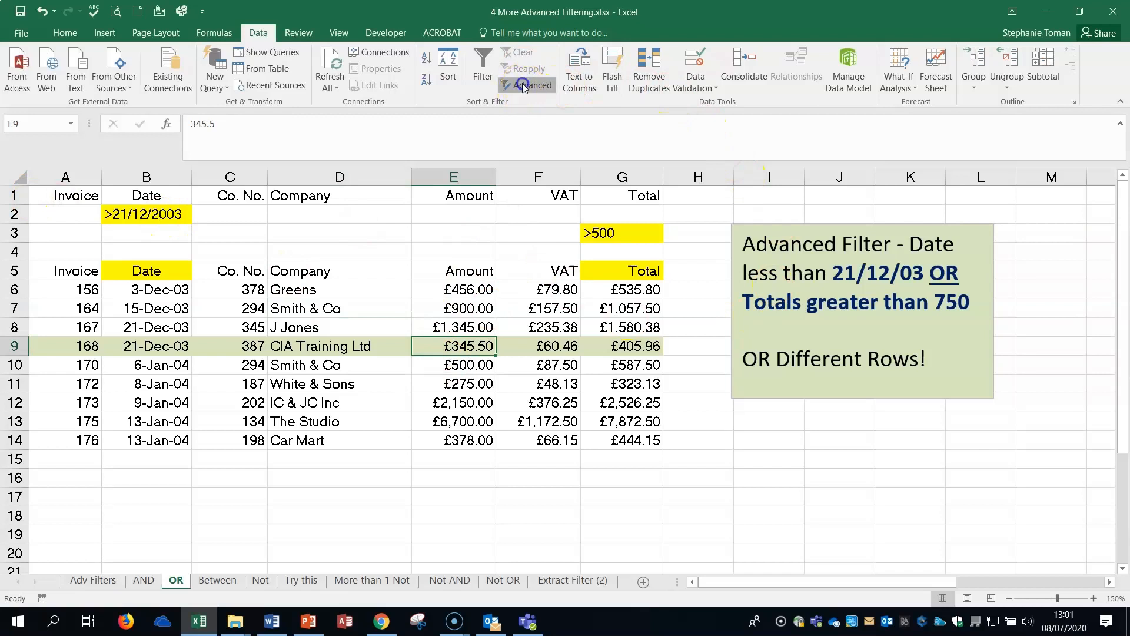
pyautogui.click(890, 277)
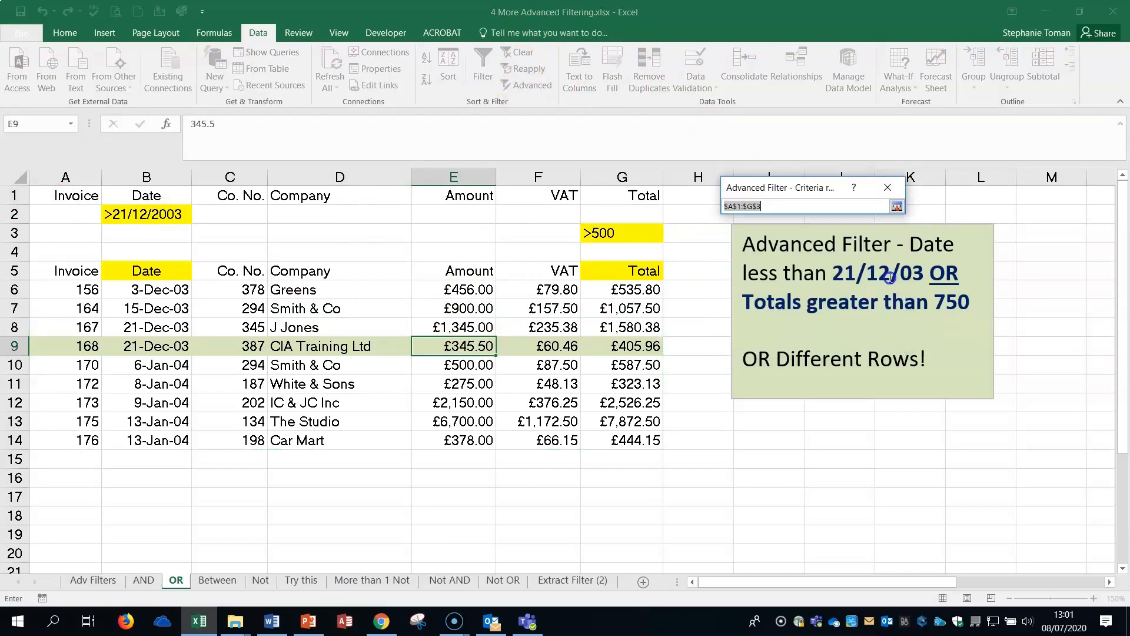
pyautogui.moveTo(56, 195); pyautogui.dragTo(646, 229)
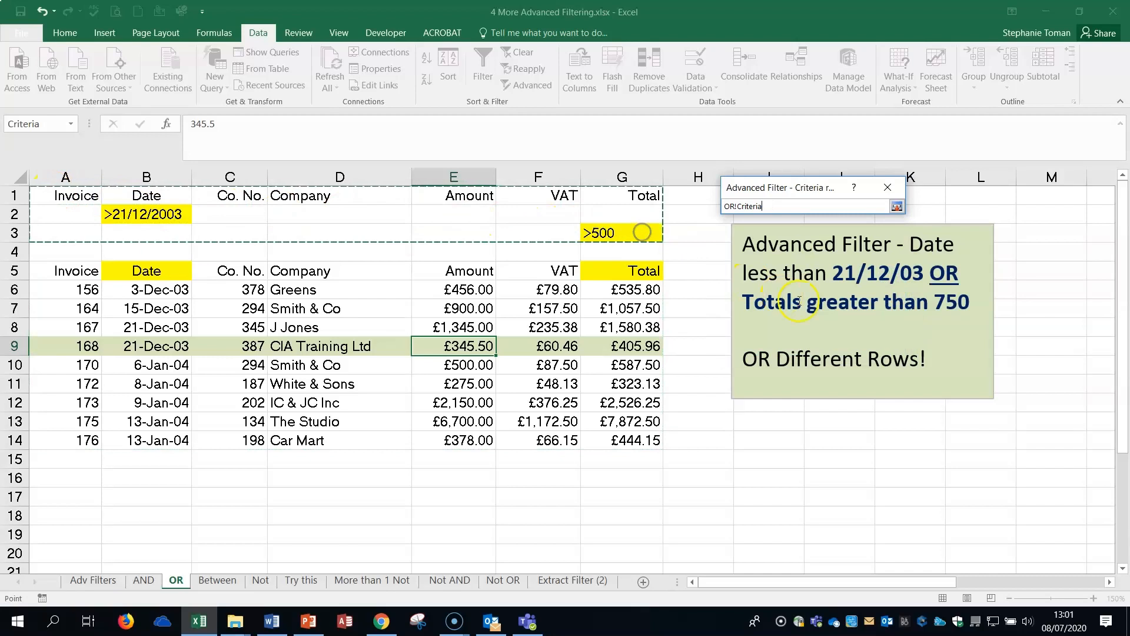
pyautogui.click(896, 207)
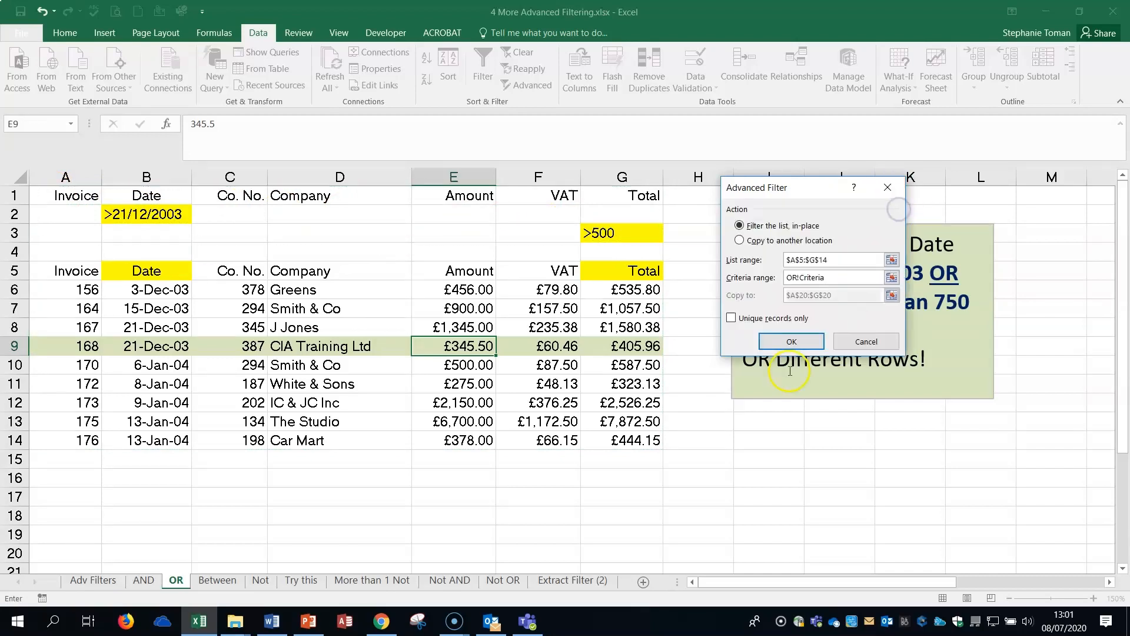
pyautogui.click(791, 341)
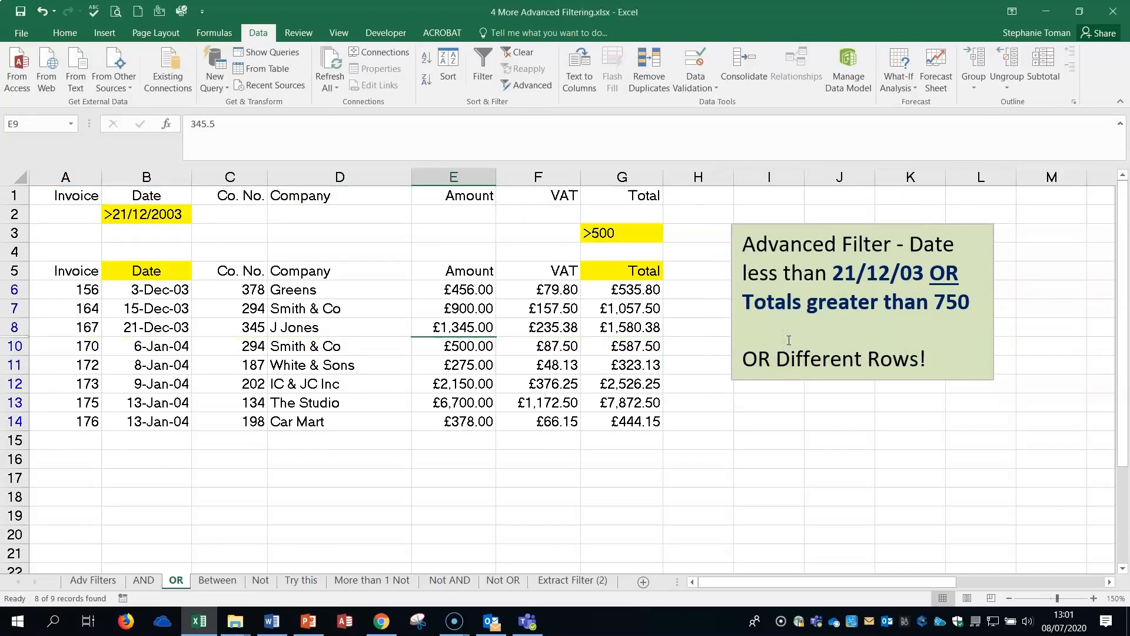
pyautogui.click(518, 52)
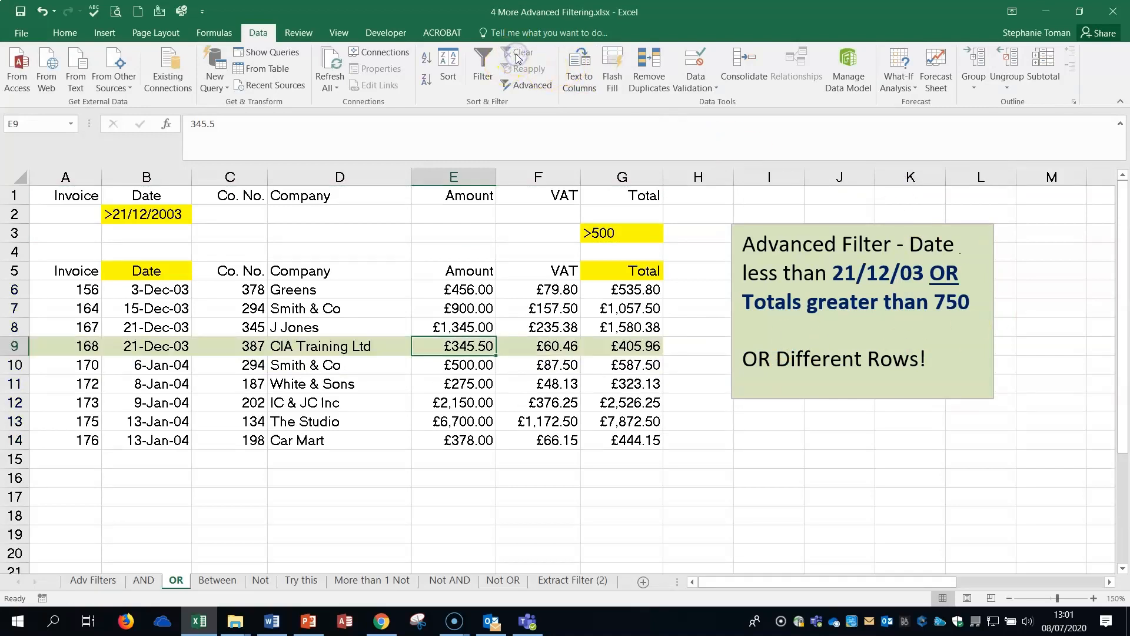
# Change the OR sheet's criteria to <21/12/2003 under Date in B2 and >750 under Total in G3.
pyautogui.click(169, 213)
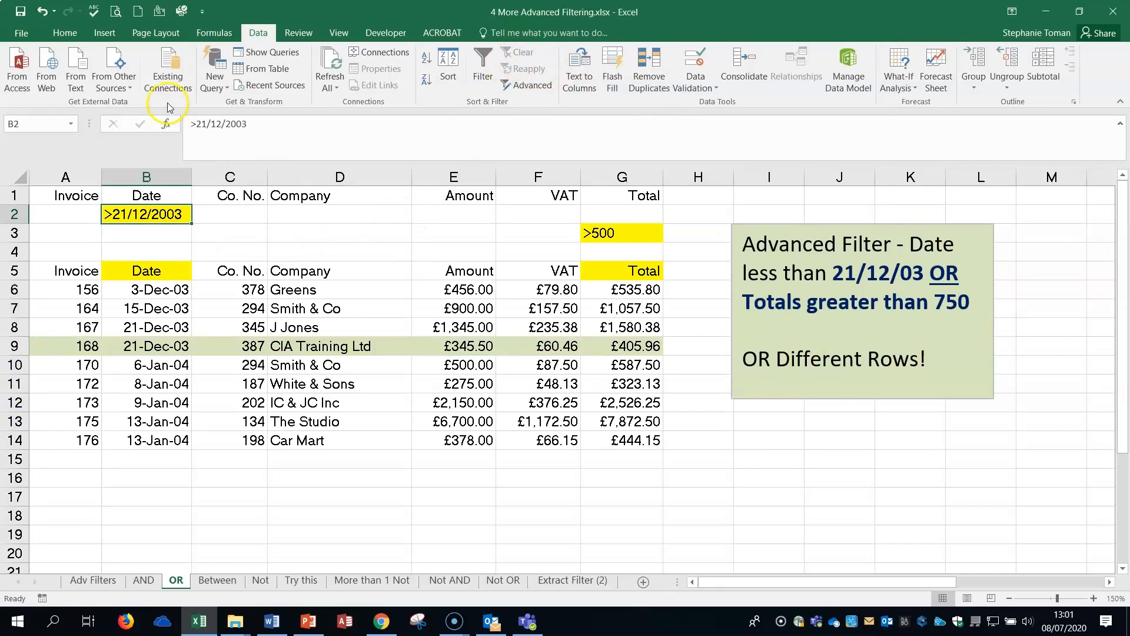
pyautogui.click(189, 123)
pyautogui.click(189, 123)
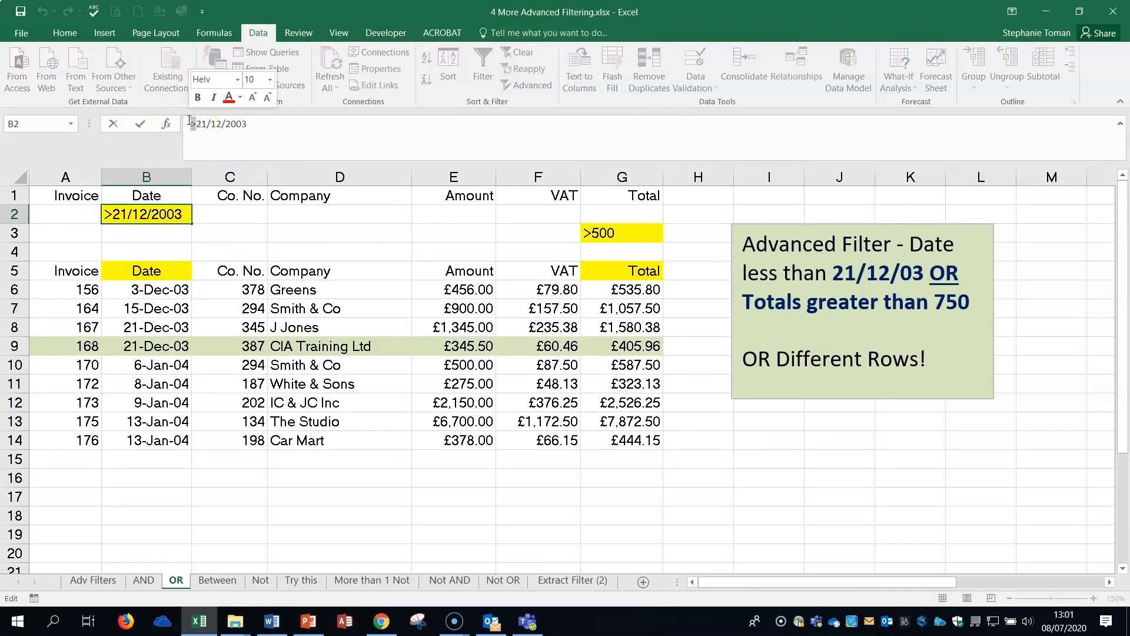
pyautogui.write('<')
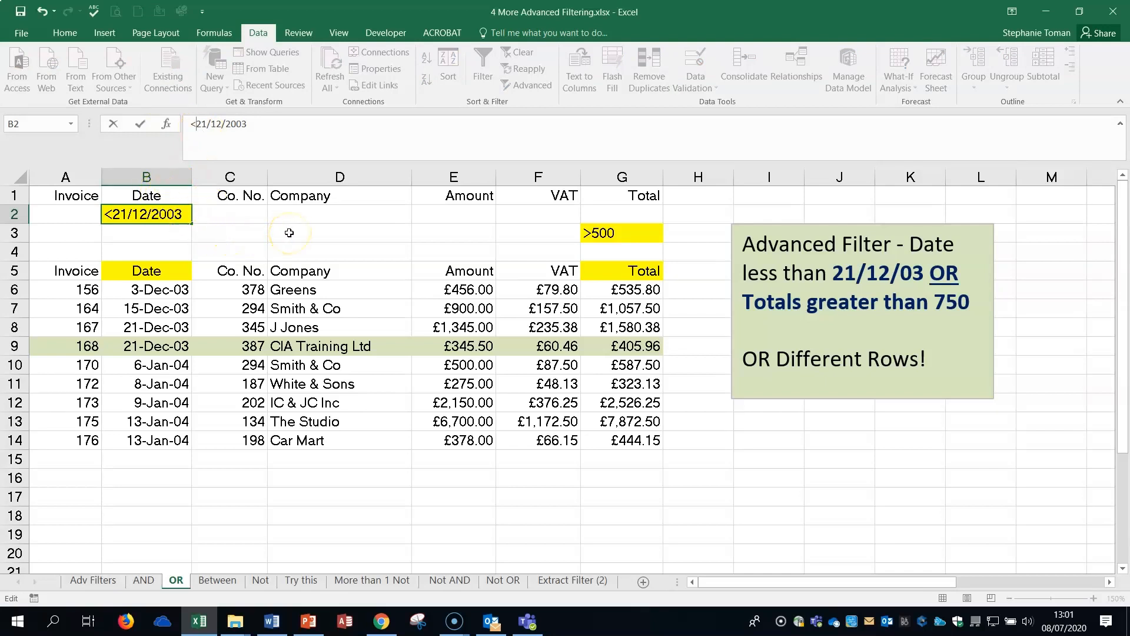
pyautogui.click(633, 233)
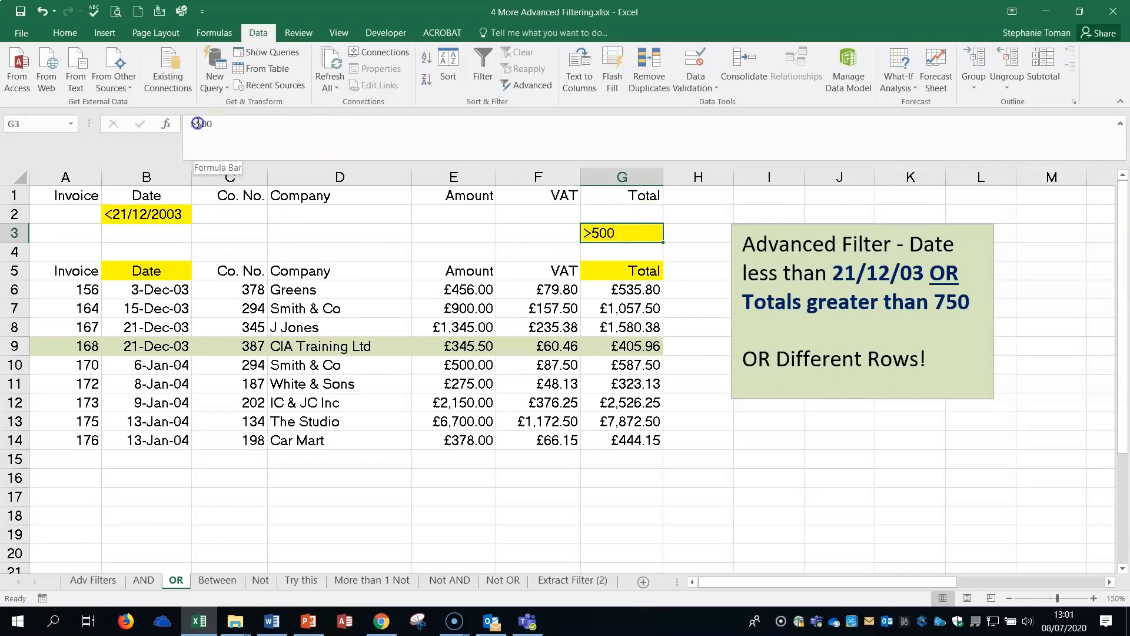
pyautogui.moveTo(199, 123); pyautogui.dragTo(226, 122)
pyautogui.write('72')
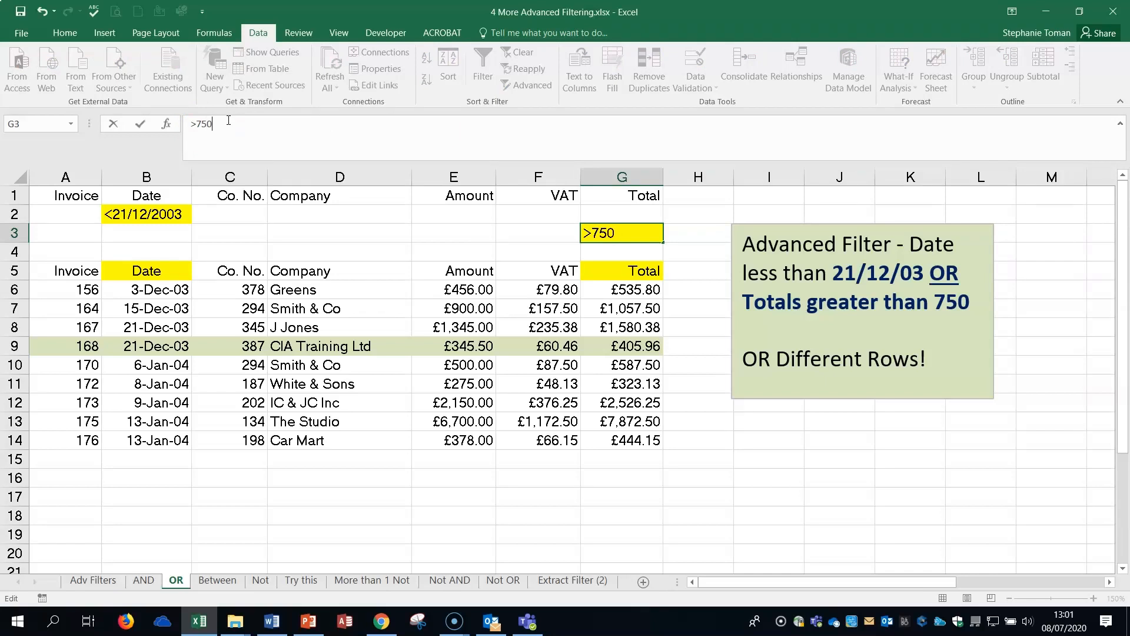
pyautogui.write('0')
# Use Advanced Filter to copy the records from A5:G14 that match criteria range A1:G3 to another location starting at A18.
pyautogui.click(439, 346)
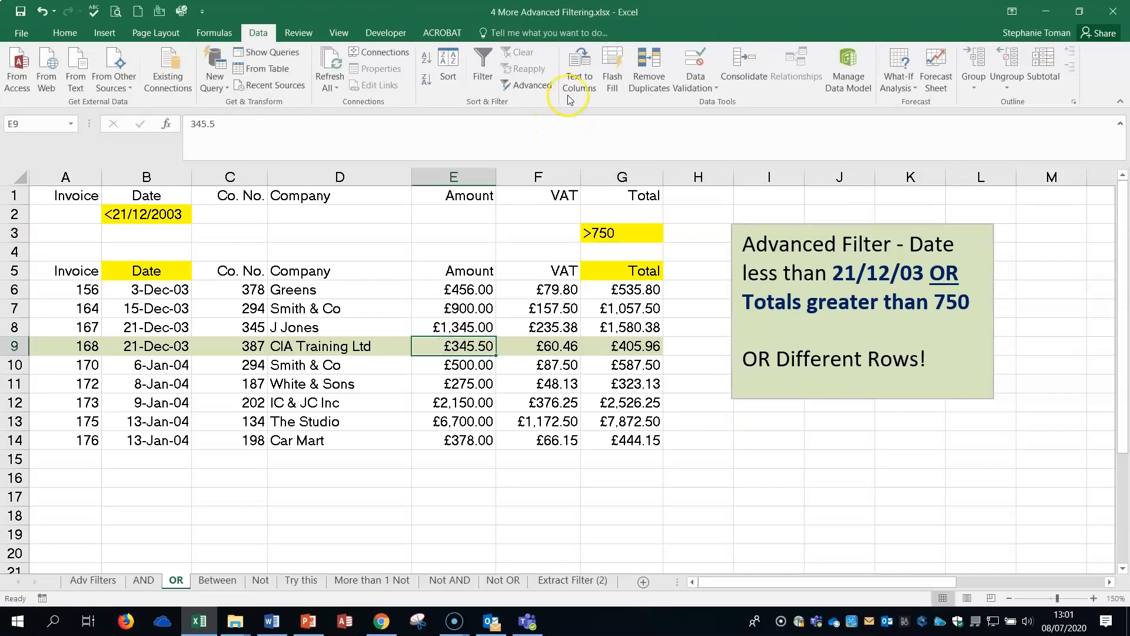
pyautogui.click(527, 84)
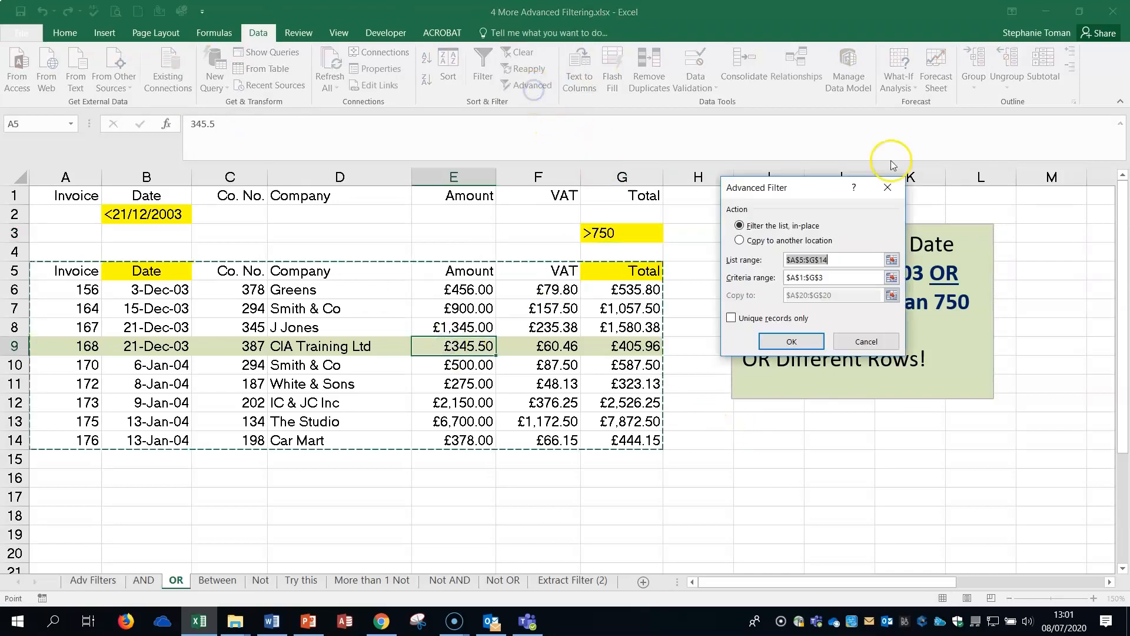
pyautogui.click(892, 278)
pyautogui.moveTo(68, 197); pyautogui.dragTo(635, 232)
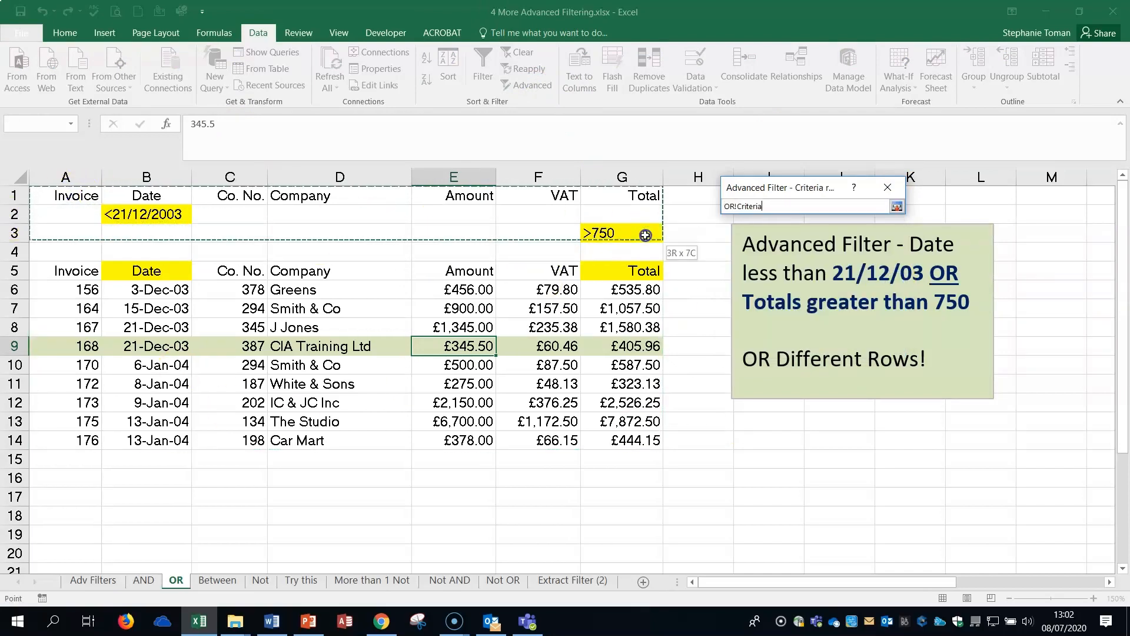
pyautogui.click(895, 206)
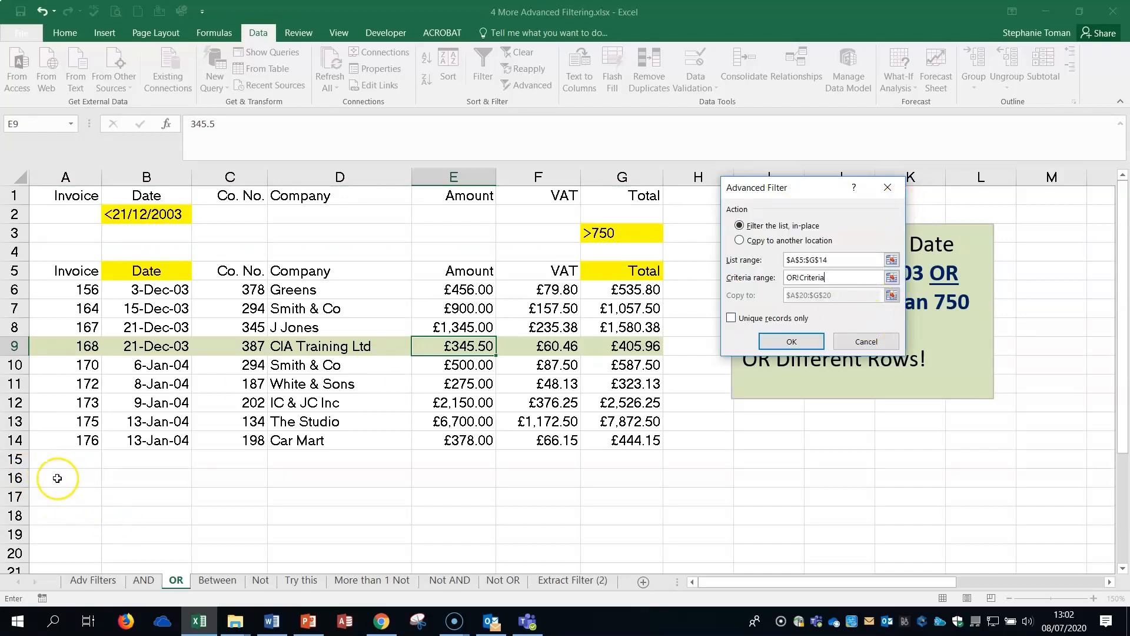
pyautogui.click(740, 243)
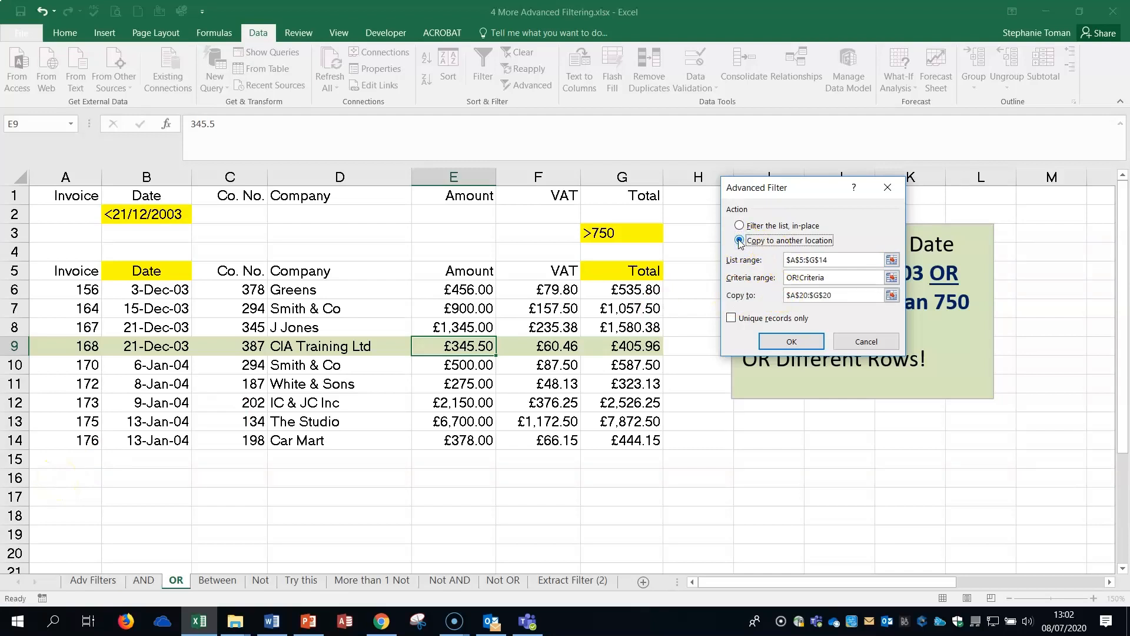
pyautogui.click(892, 294)
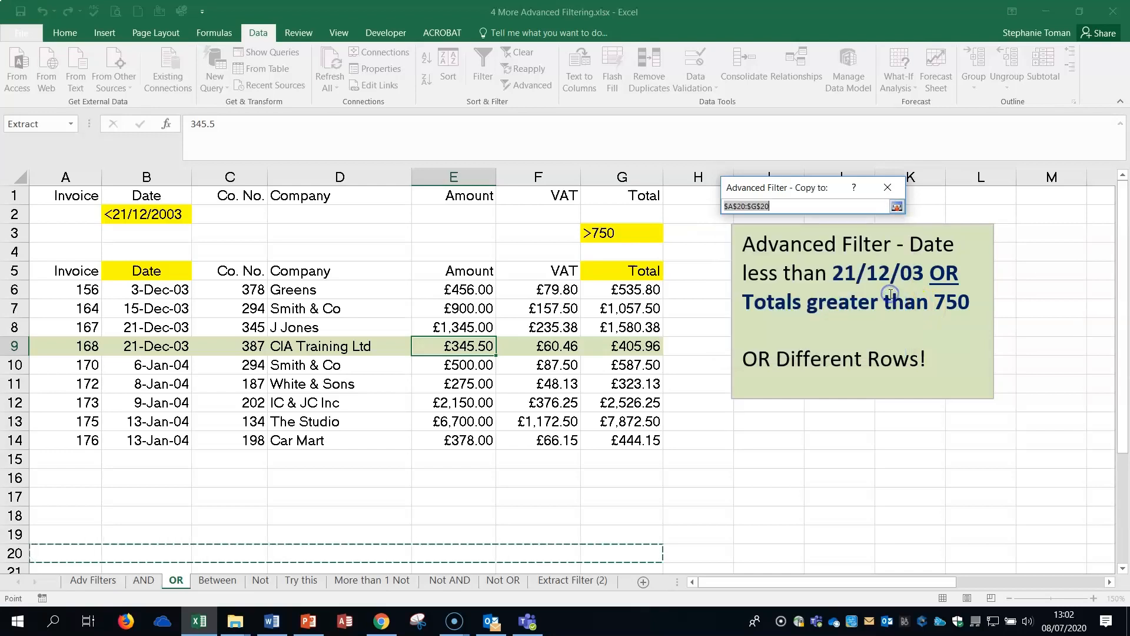
pyautogui.click(43, 519)
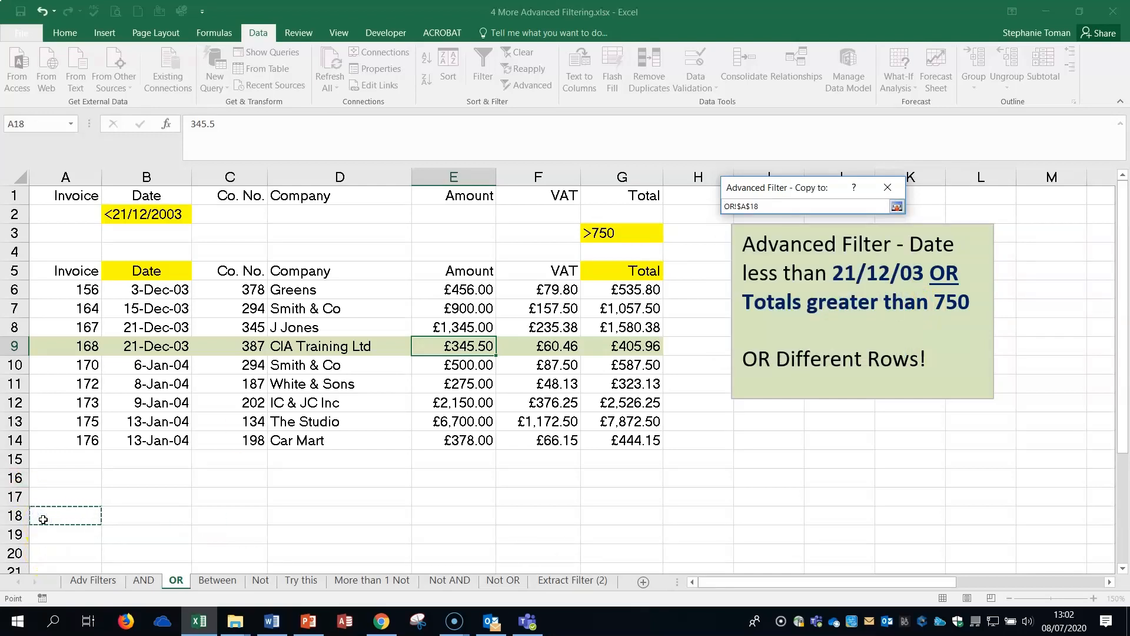
pyautogui.click(896, 206)
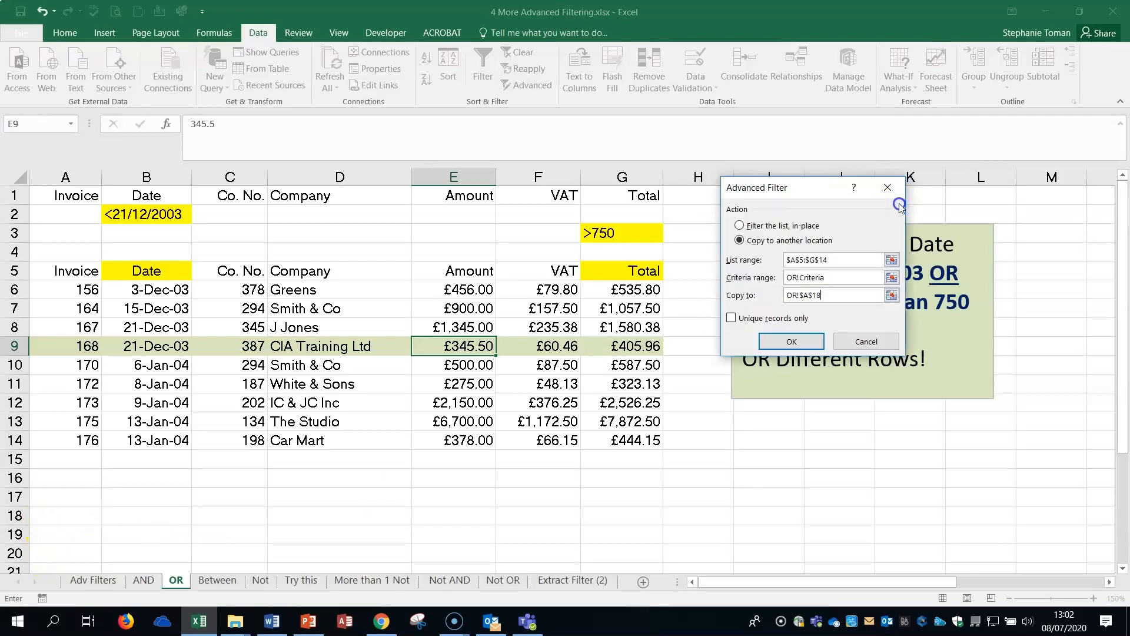
pyautogui.click(818, 342)
# Compare the records extracted below row 18 with the original list and the OR criteria above it.
pyautogui.scroll(-2, 942, 478)
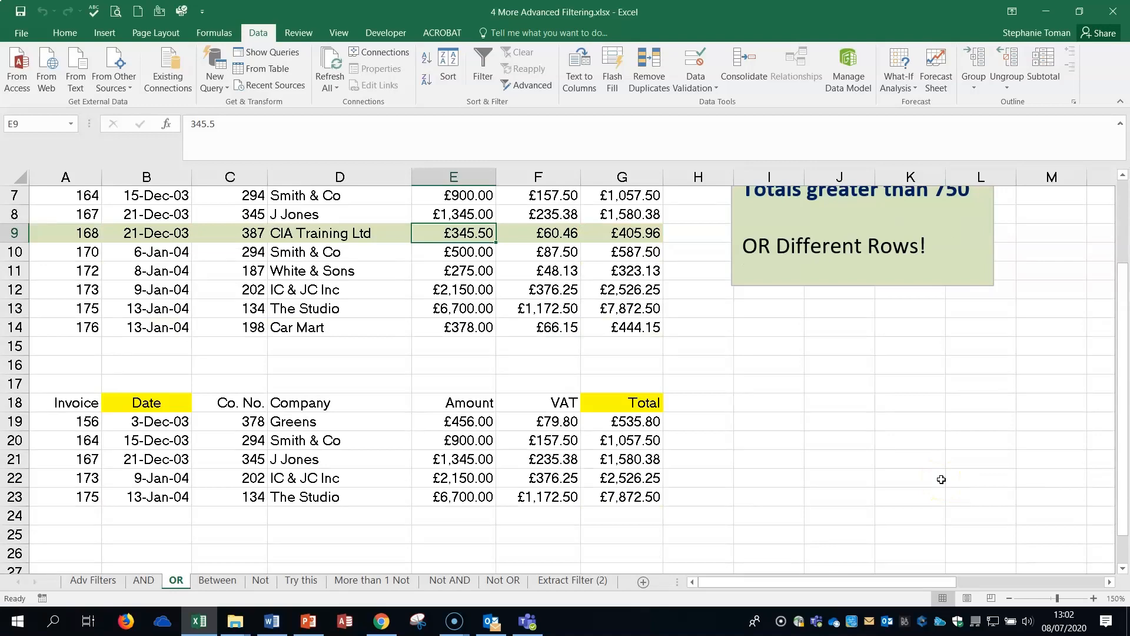
pyautogui.click(836, 472)
pyautogui.scroll(2, 830, 467)
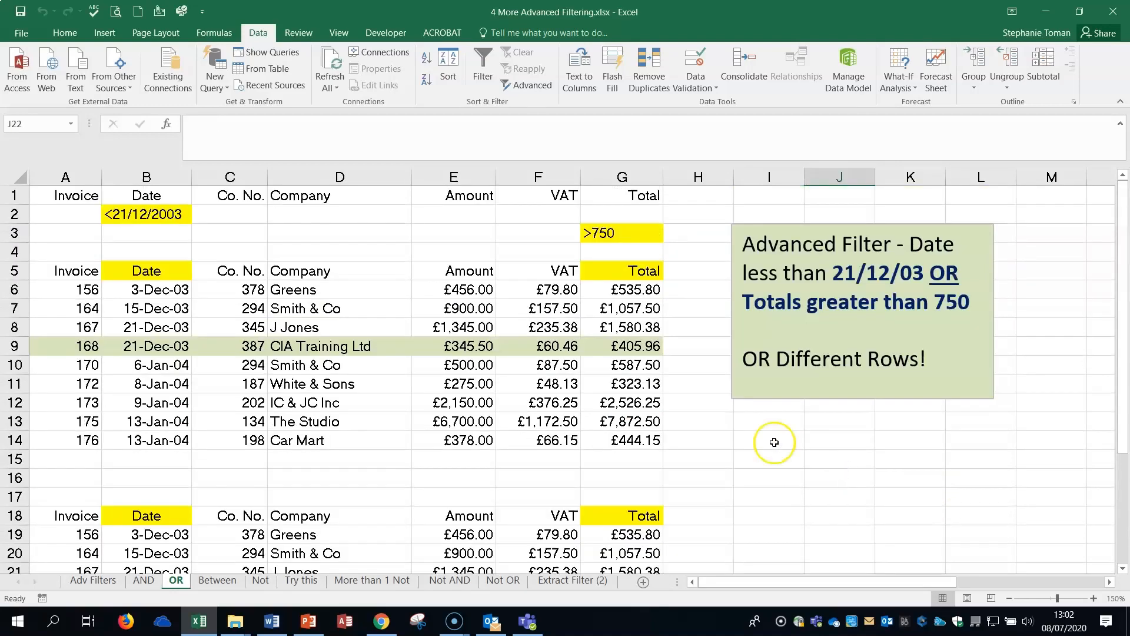
pyautogui.click(540, 347)
pyautogui.click(843, 444)
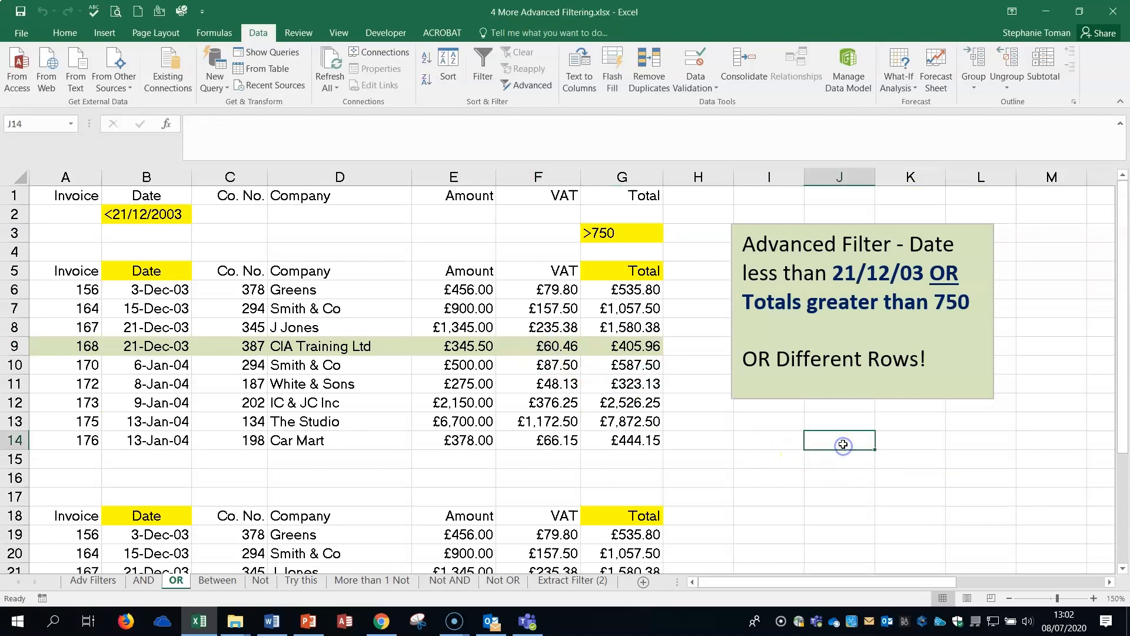
pyautogui.scroll(-1, 843, 444)
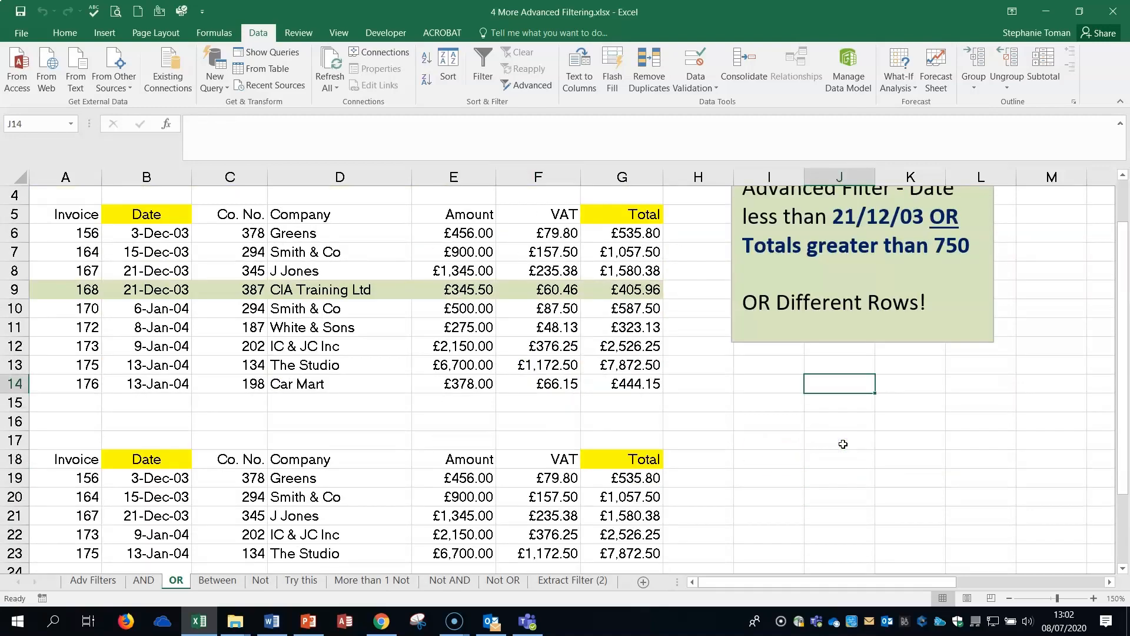
pyautogui.scroll(-3, 843, 444)
pyautogui.scroll(3, 843, 445)
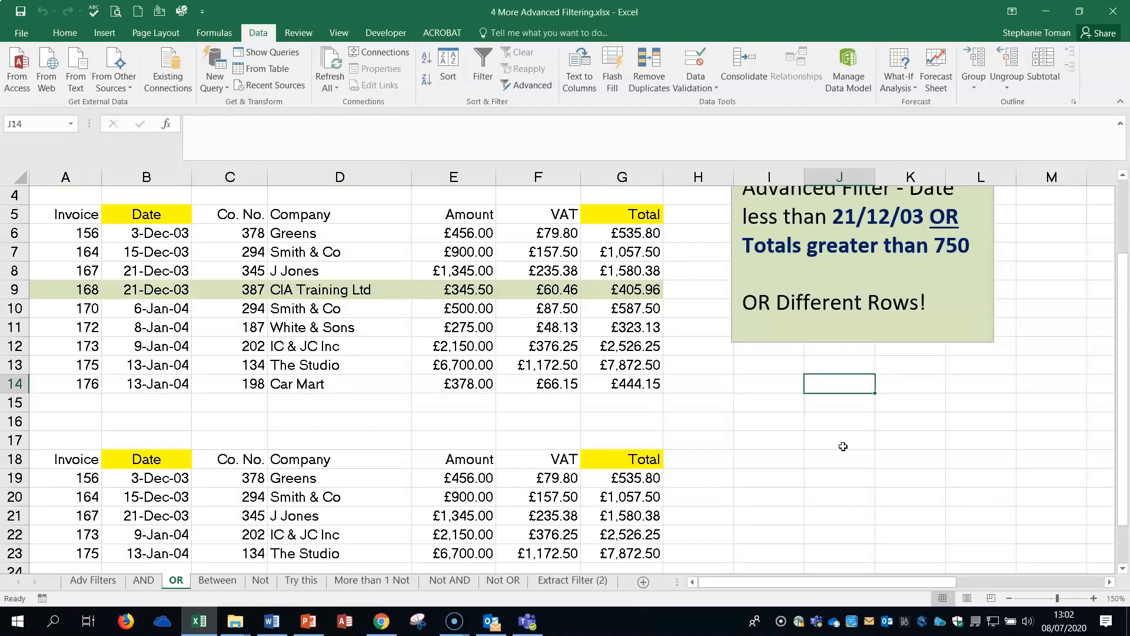
pyautogui.scroll(1, 843, 446)
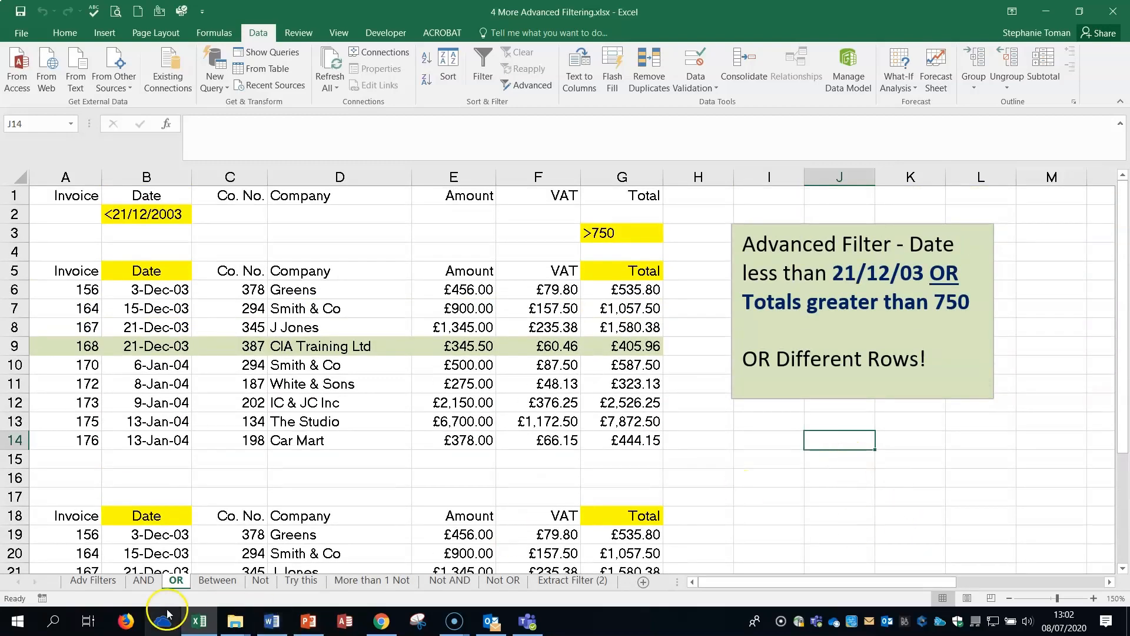
# Examine the two Amount criteria on the Between sheet and the Company exclusion criterion on the Not sheet.
pyautogui.click(217, 580)
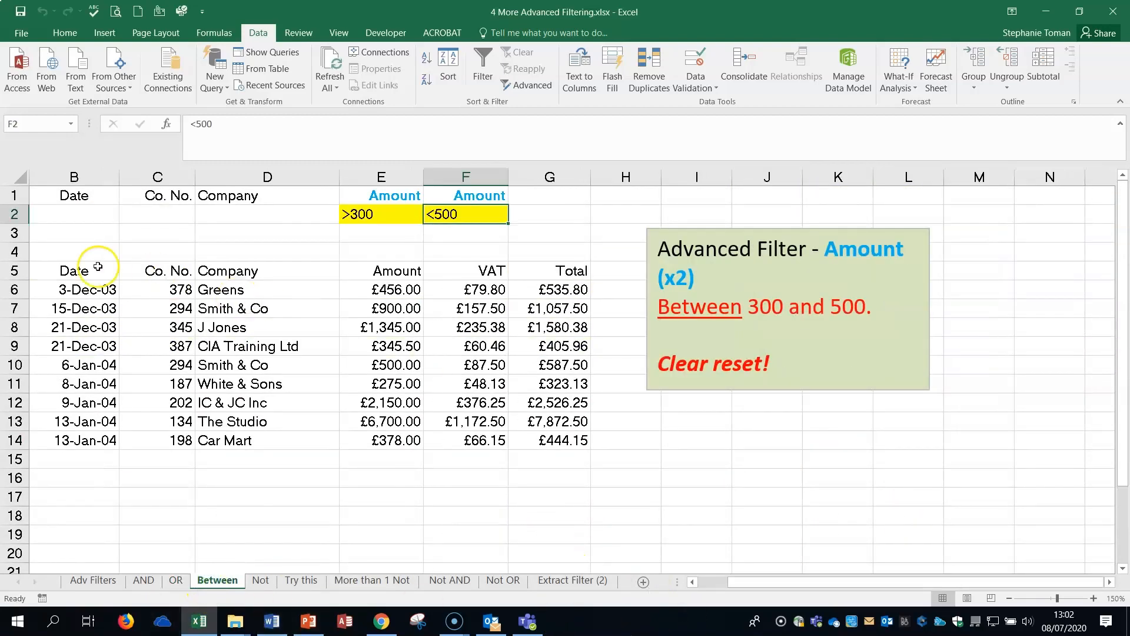
pyautogui.click(14, 214)
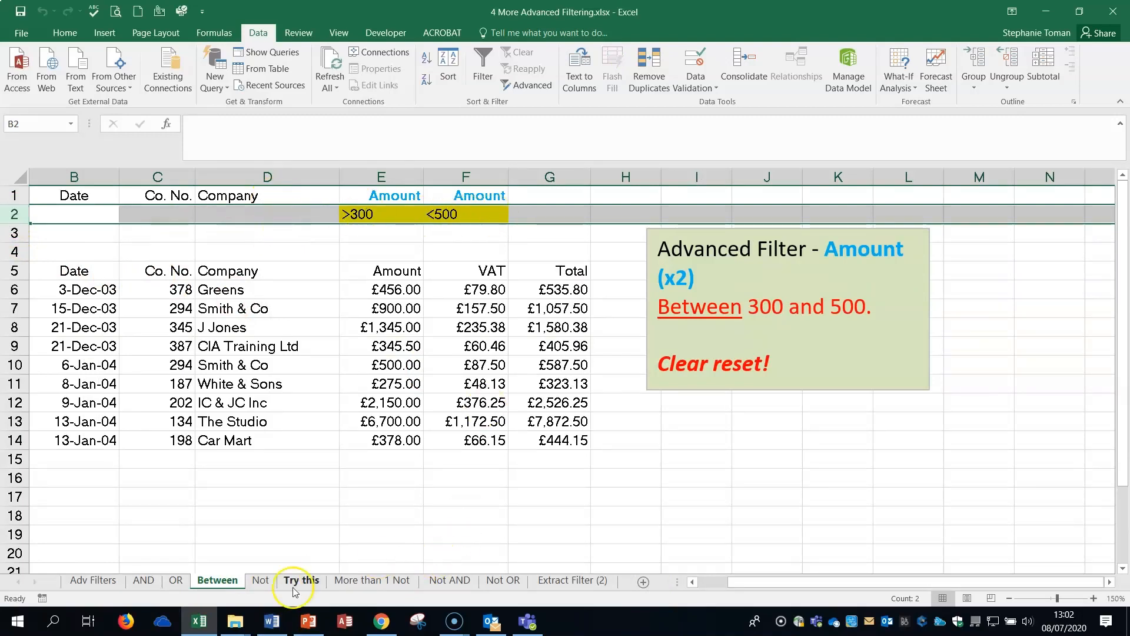
pyautogui.click(391, 195)
pyautogui.click(476, 195)
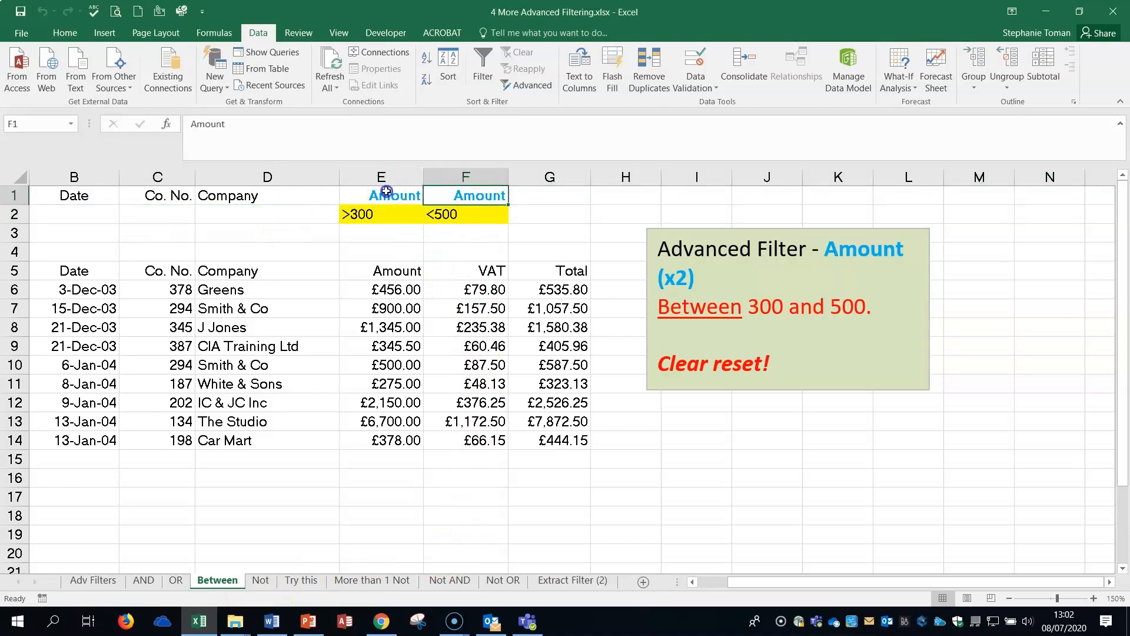
pyautogui.click(257, 581)
pyautogui.click(796, 450)
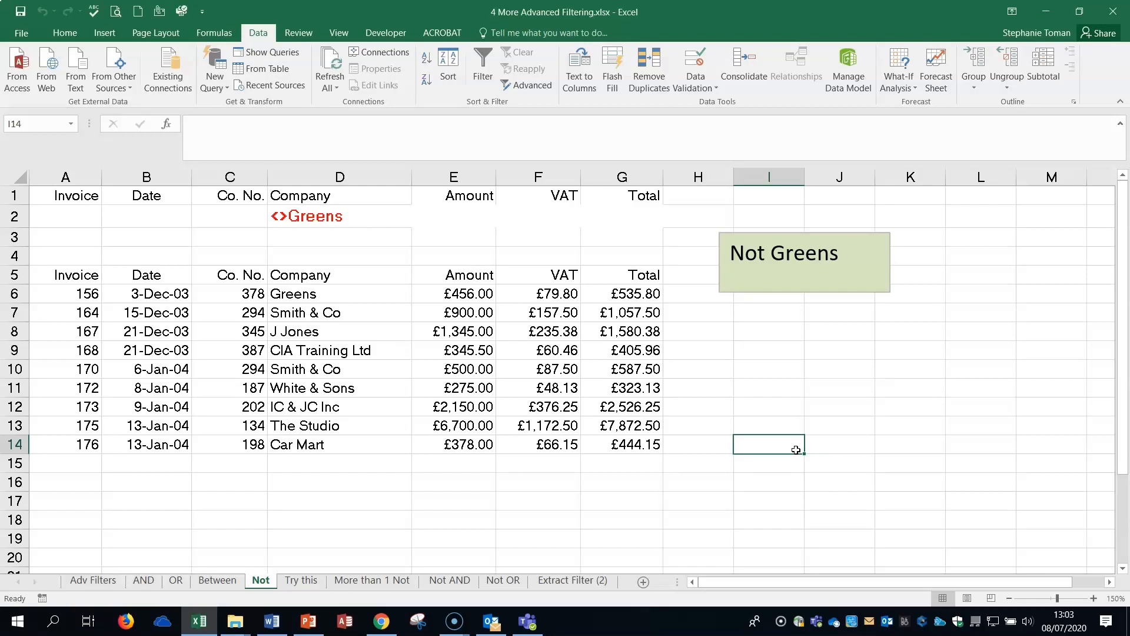
# Use Advanced Filter on the Not sheet to copy records matching criteria range A1:G2 to A17:G17, and review the extract.
pyautogui.click(329, 351)
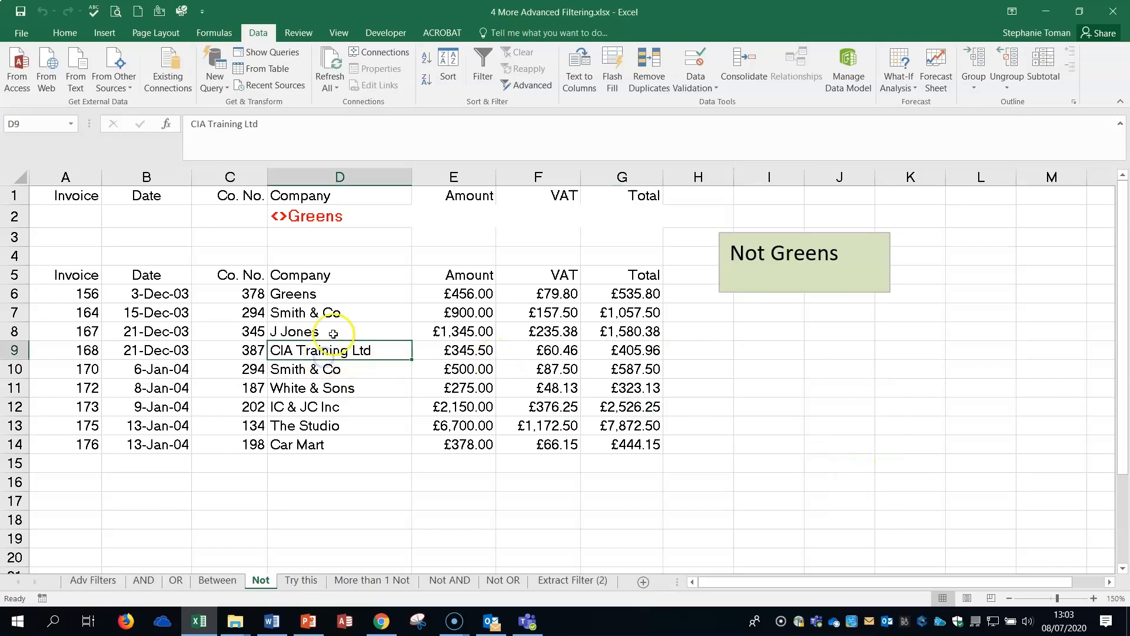
pyautogui.click(522, 85)
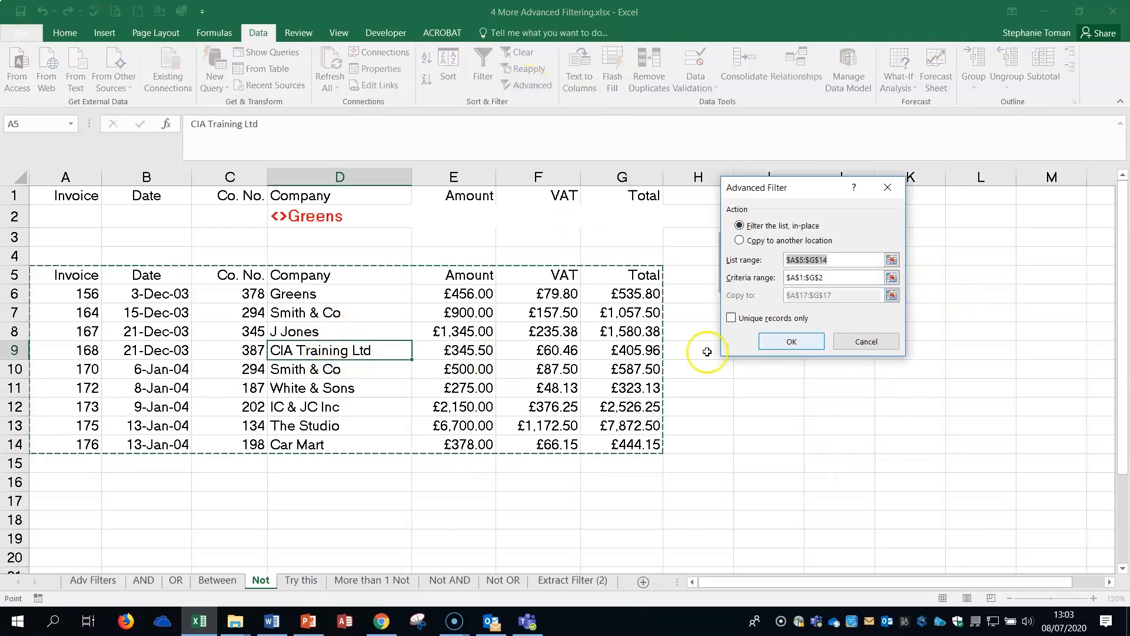
pyautogui.click(892, 277)
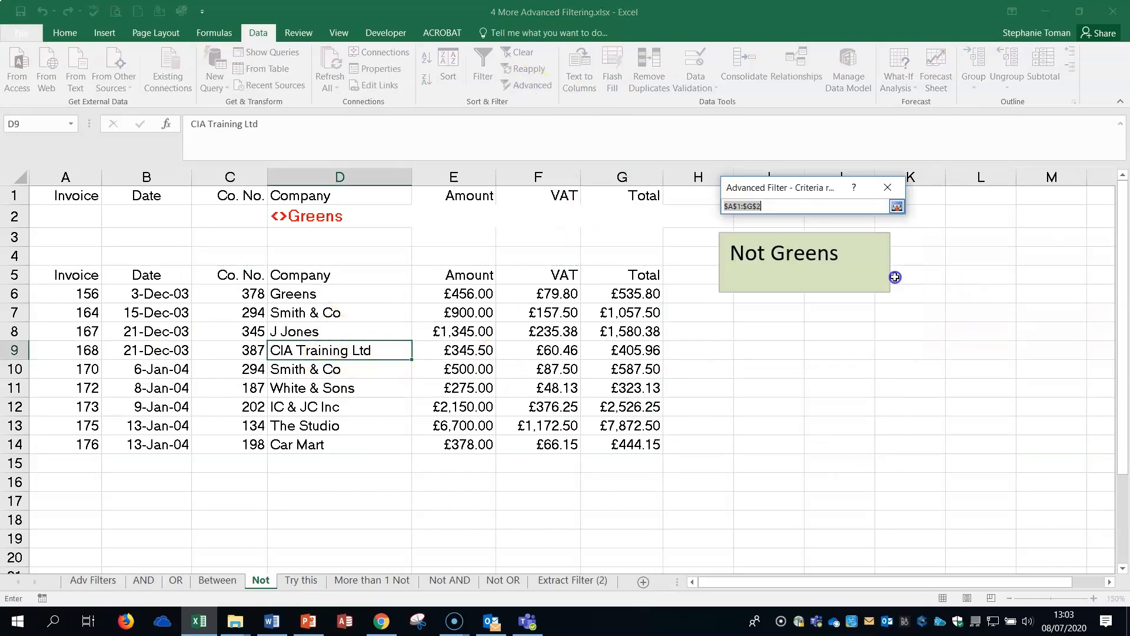
pyautogui.moveTo(45, 191); pyautogui.dragTo(638, 219)
pyautogui.click(897, 206)
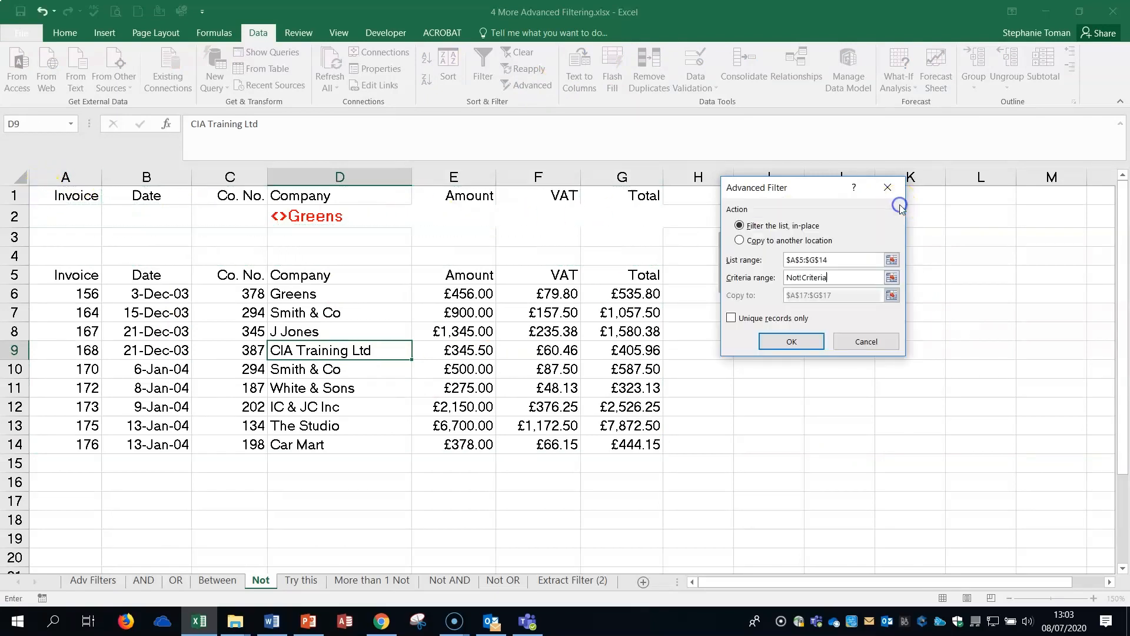
pyautogui.click(740, 240)
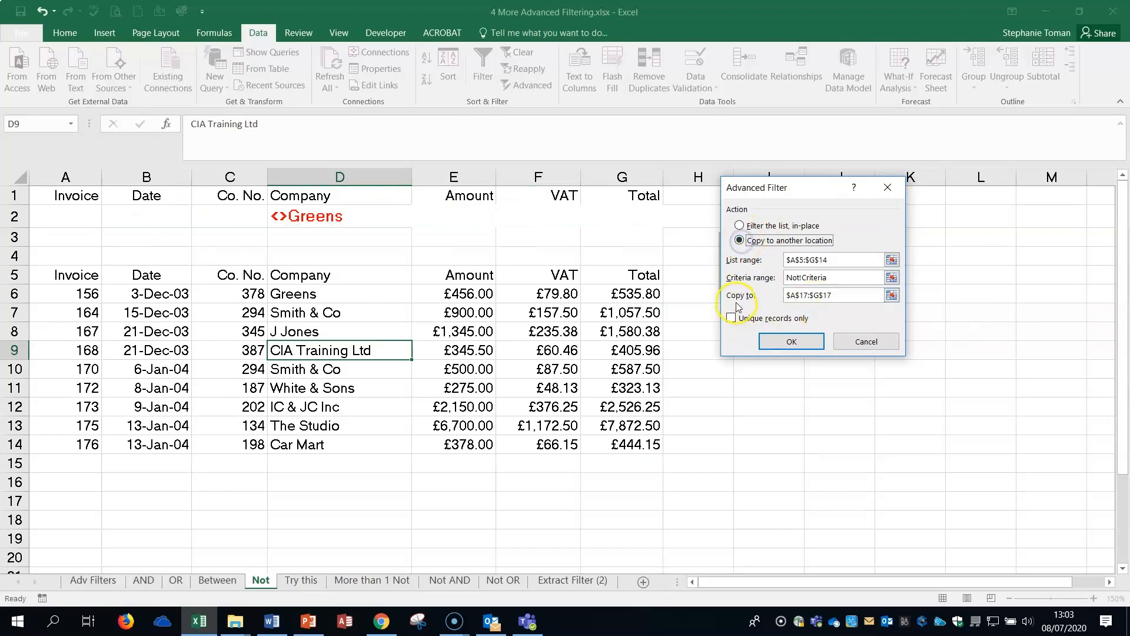
pyautogui.click(892, 295)
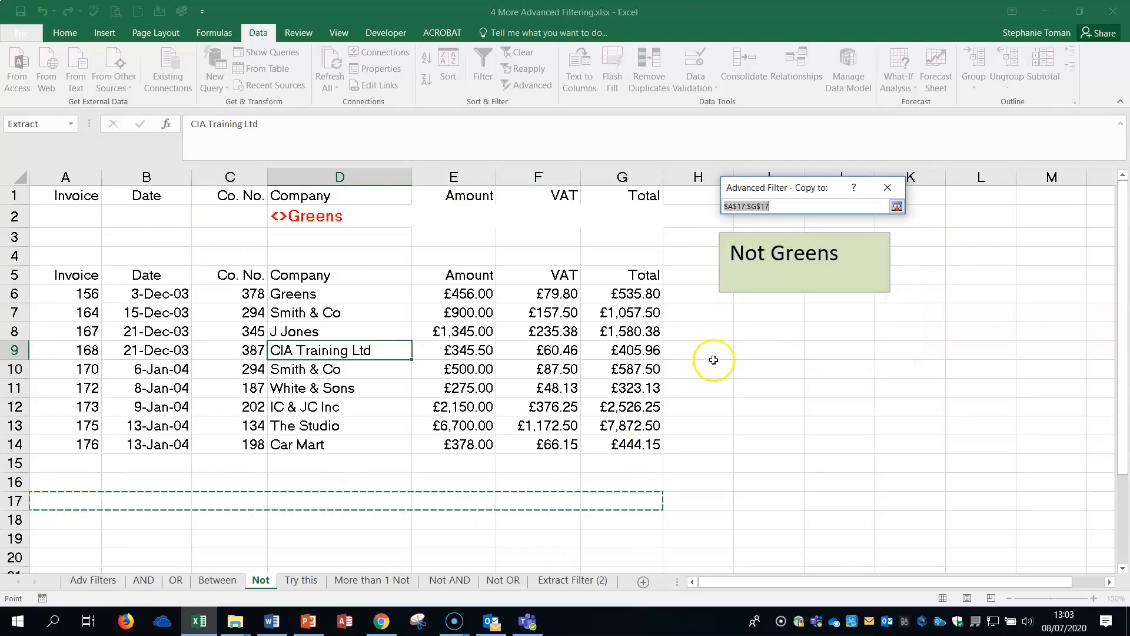
pyautogui.click(896, 206)
pyautogui.click(785, 339)
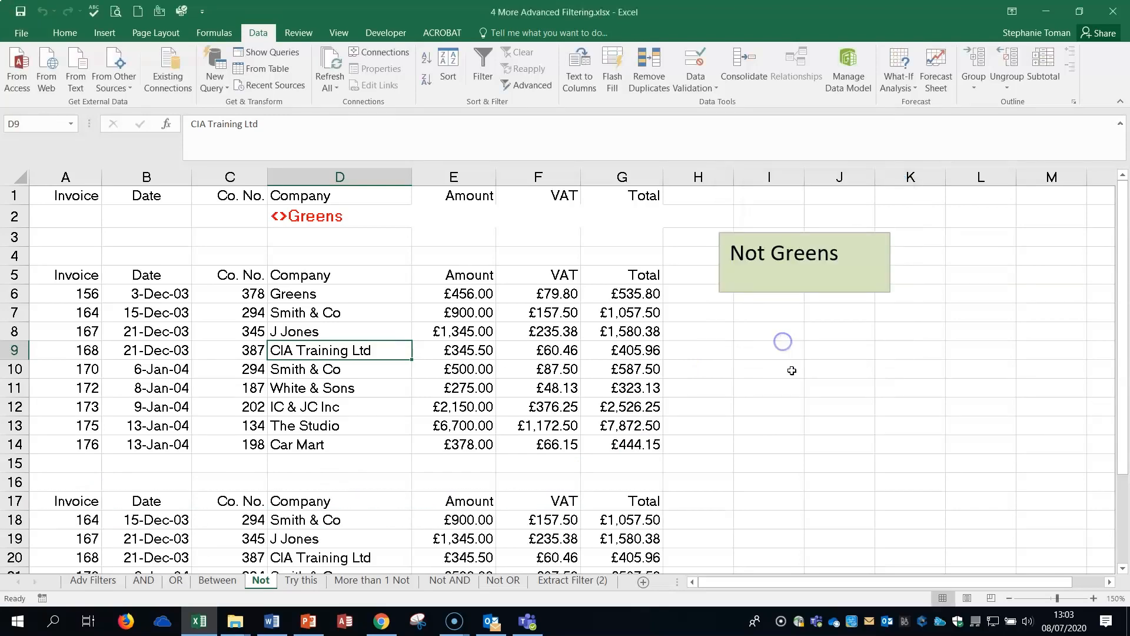
pyautogui.scroll(-2, 918, 424)
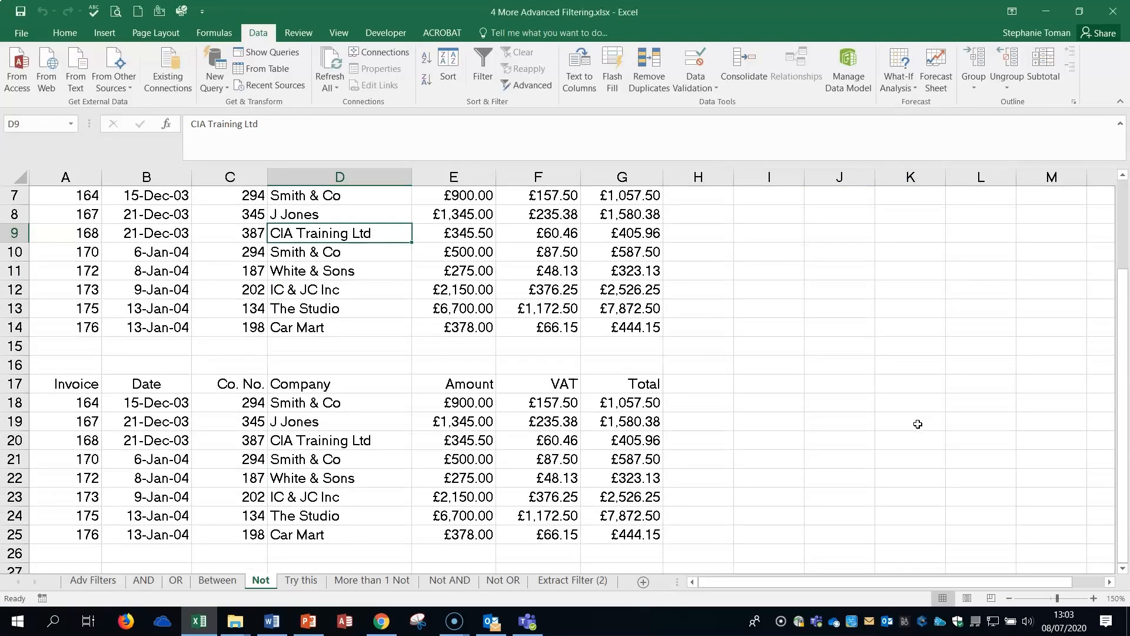
pyautogui.scroll(2, 918, 424)
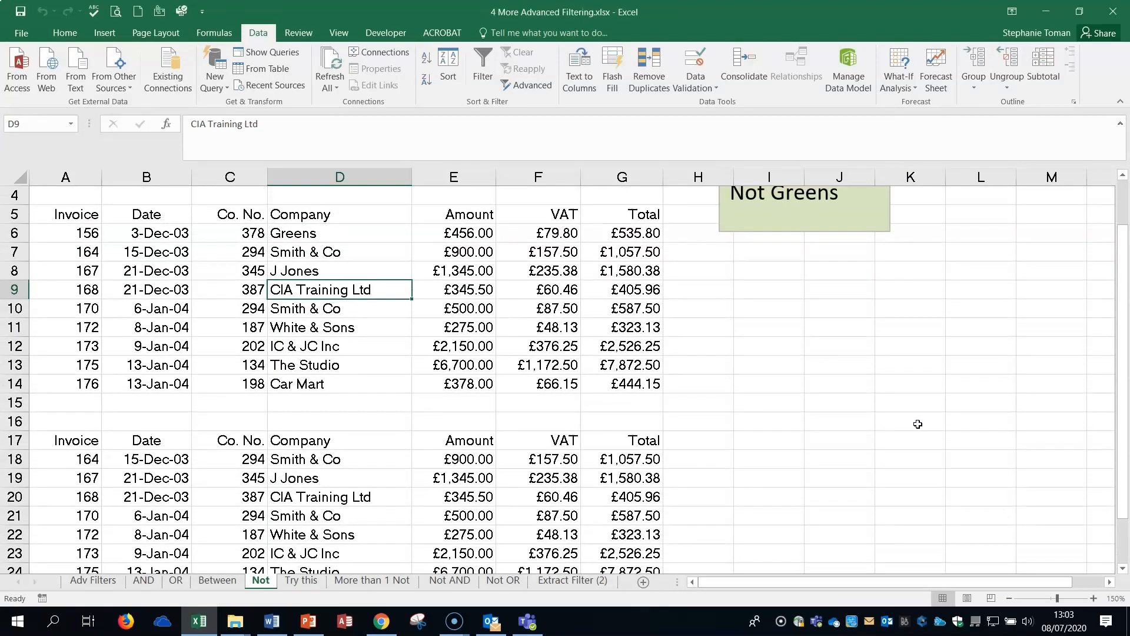
pyautogui.scroll(-2, 918, 423)
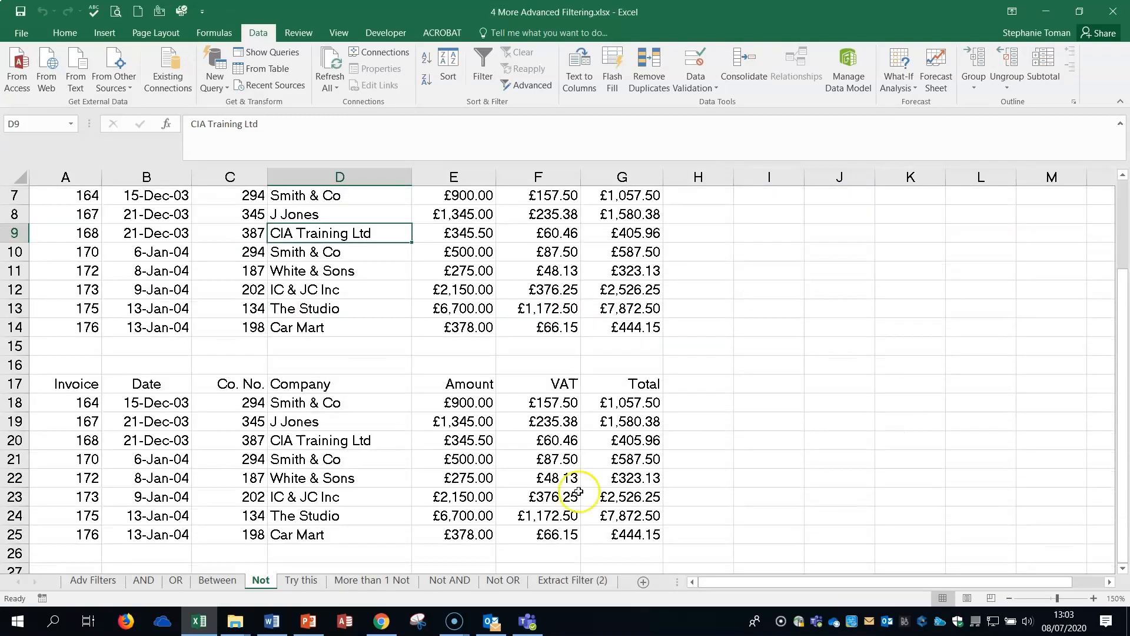
pyautogui.click(822, 461)
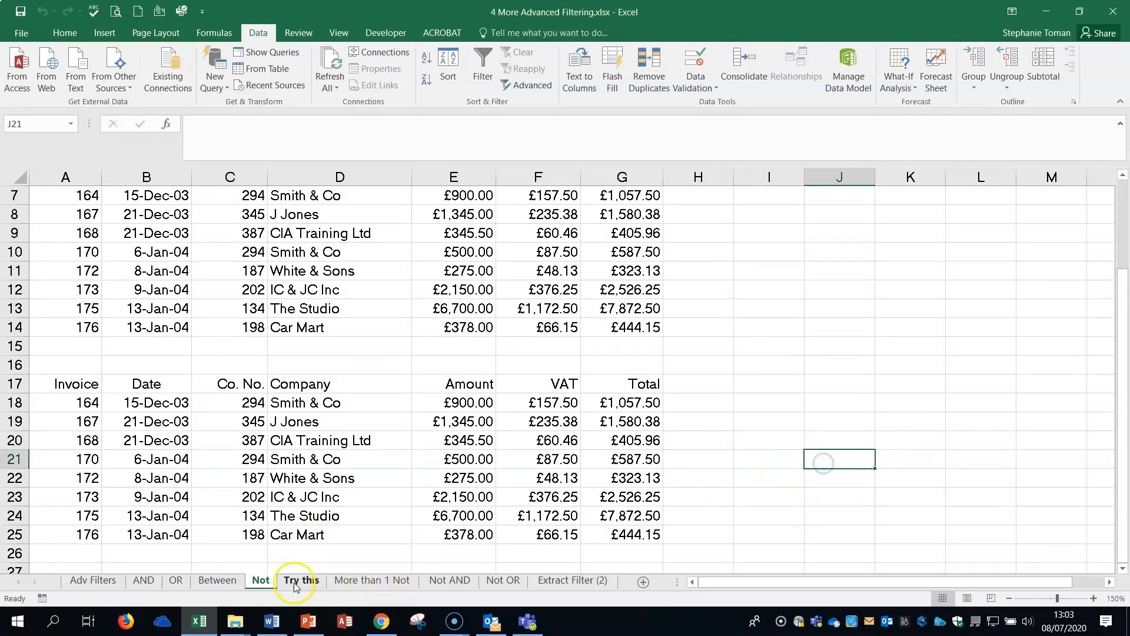
# On the Try this sheet, copy the Company heading from D1 into H1 to extend the criteria headings.
pyautogui.click(299, 579)
pyautogui.click(891, 397)
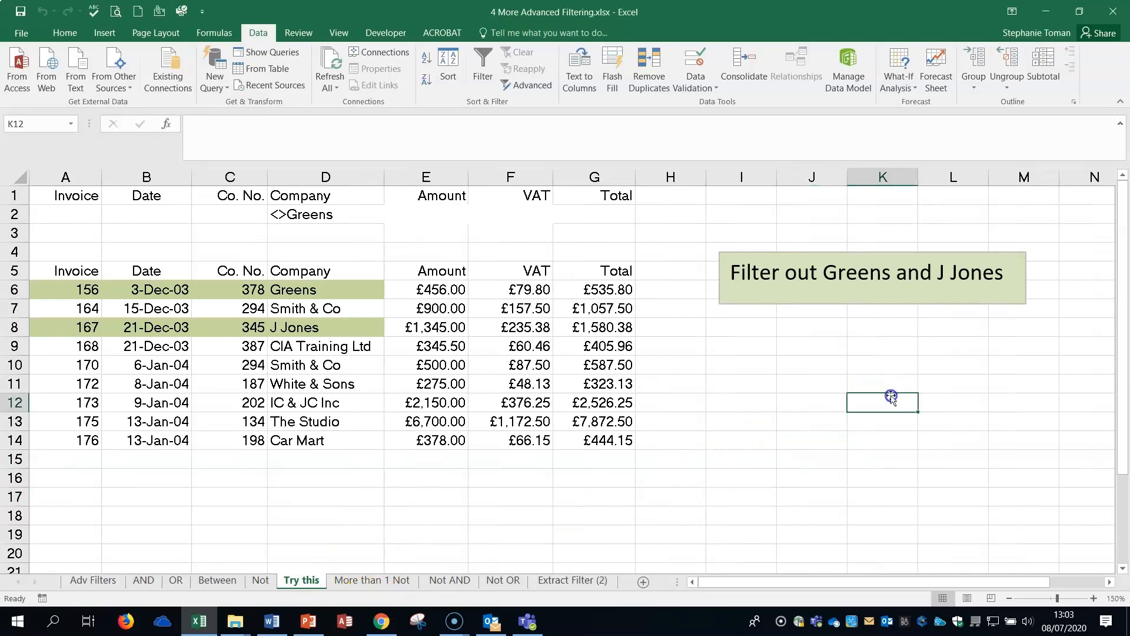
pyautogui.click(891, 399)
pyautogui.click(652, 193)
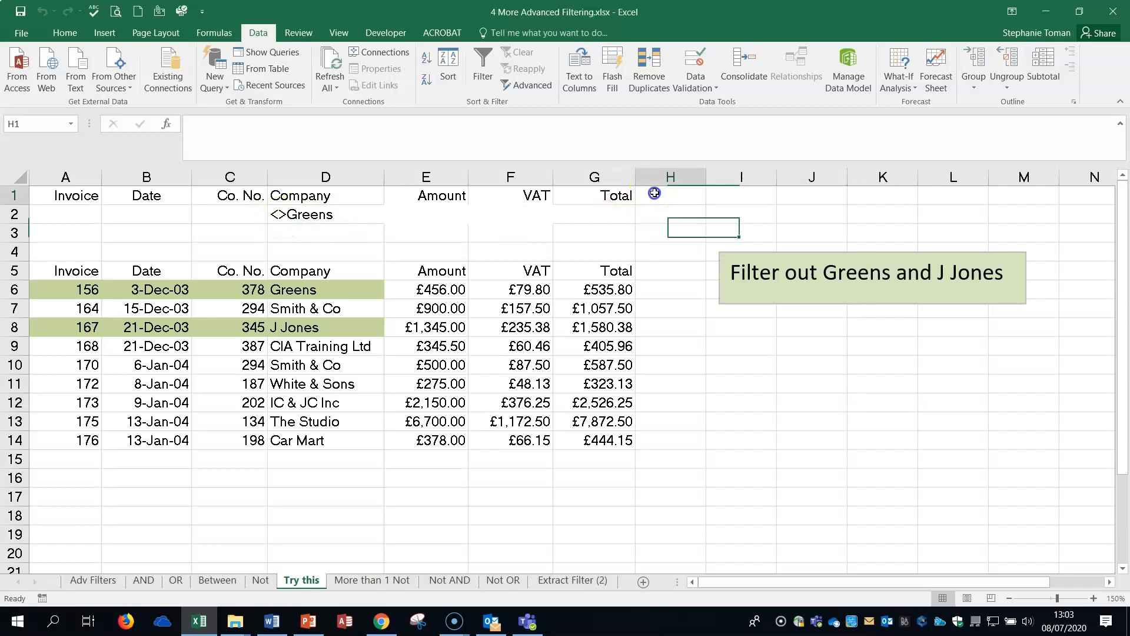
pyautogui.click(328, 193)
pyautogui.rightClick(329, 193)
pyautogui.click(361, 219)
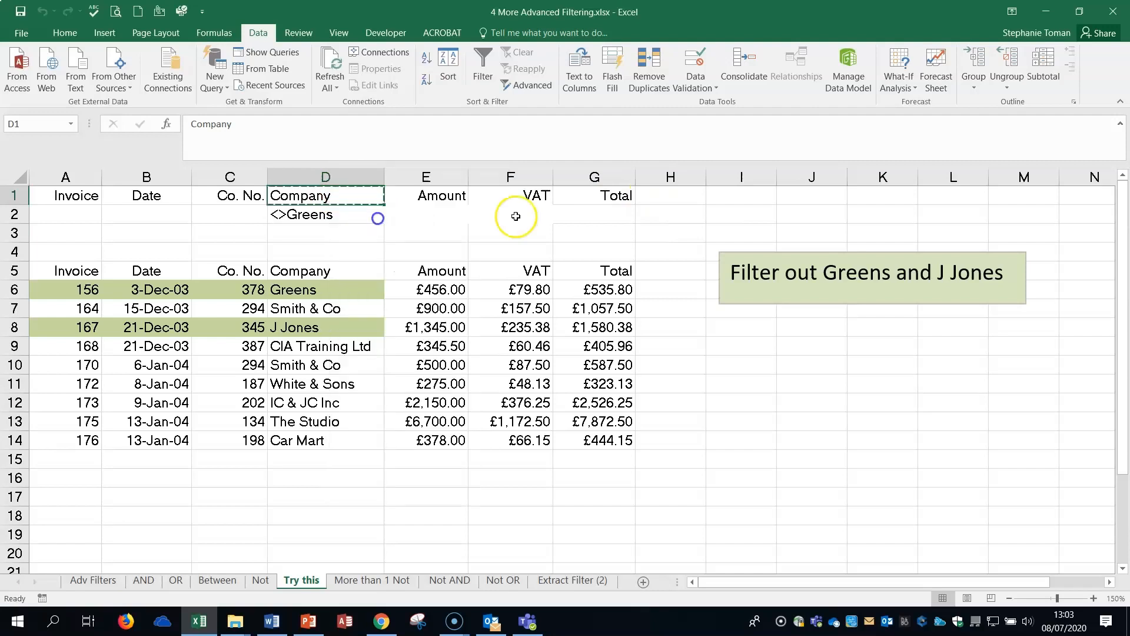
pyautogui.rightClick(671, 193)
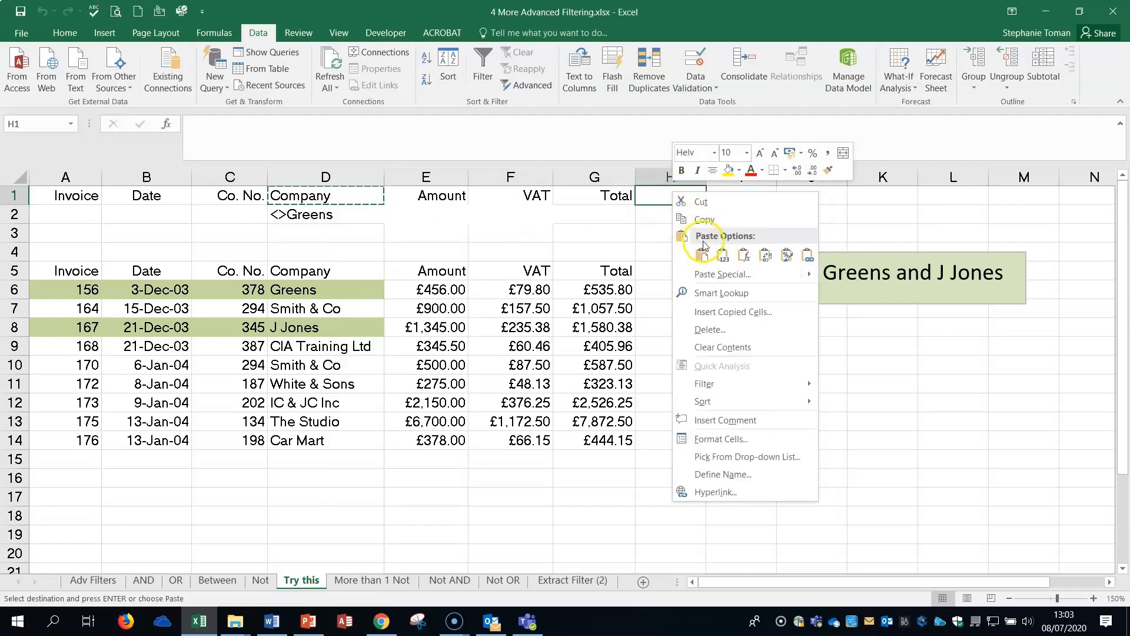
pyautogui.click(701, 255)
# Enter the exclusion criterion <>J Jones in H2 under the second Company heading.
pyautogui.click(657, 215)
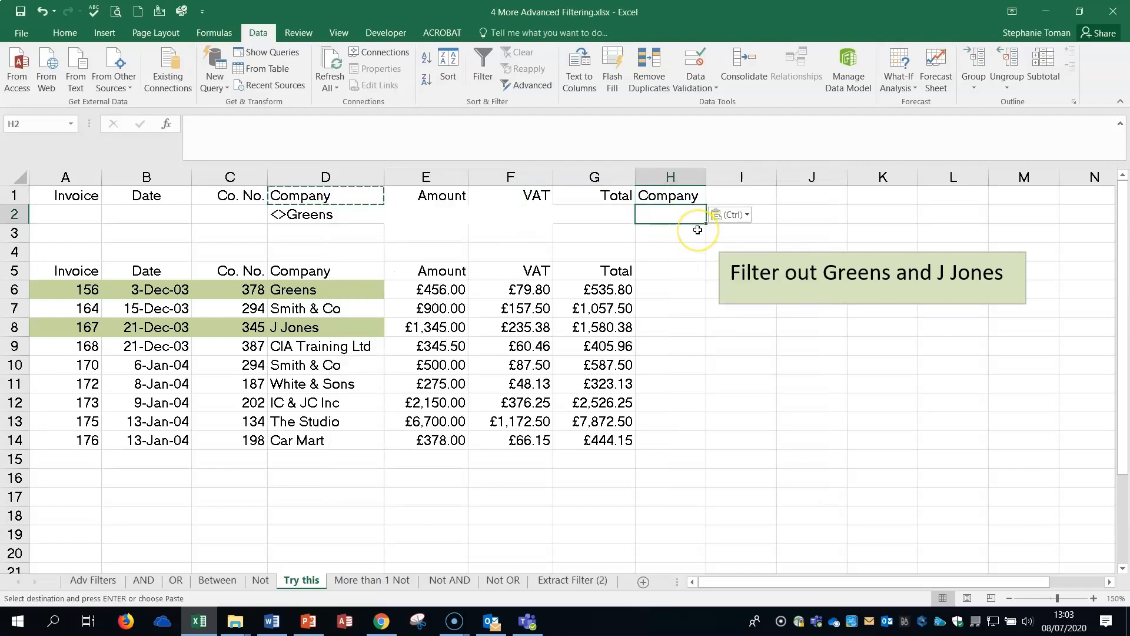
pyautogui.write('<>')
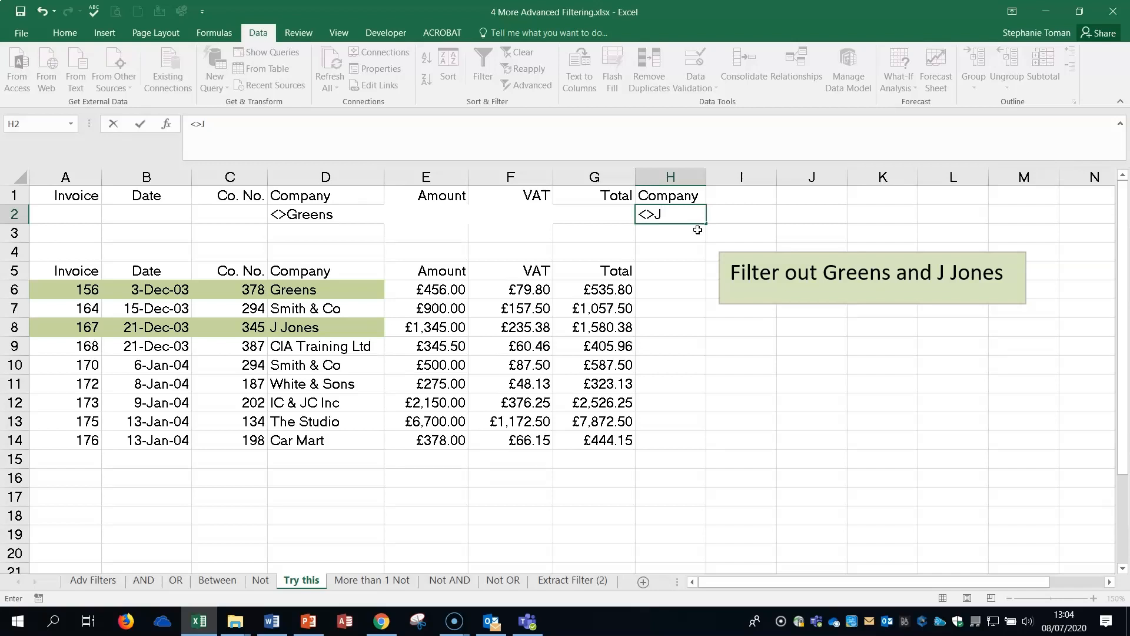
pyautogui.write('Jones')
# Start an Advanced Filter on the Try this sheet with list range A5:G14 and criteria range A1:H2.
pyautogui.click(423, 402)
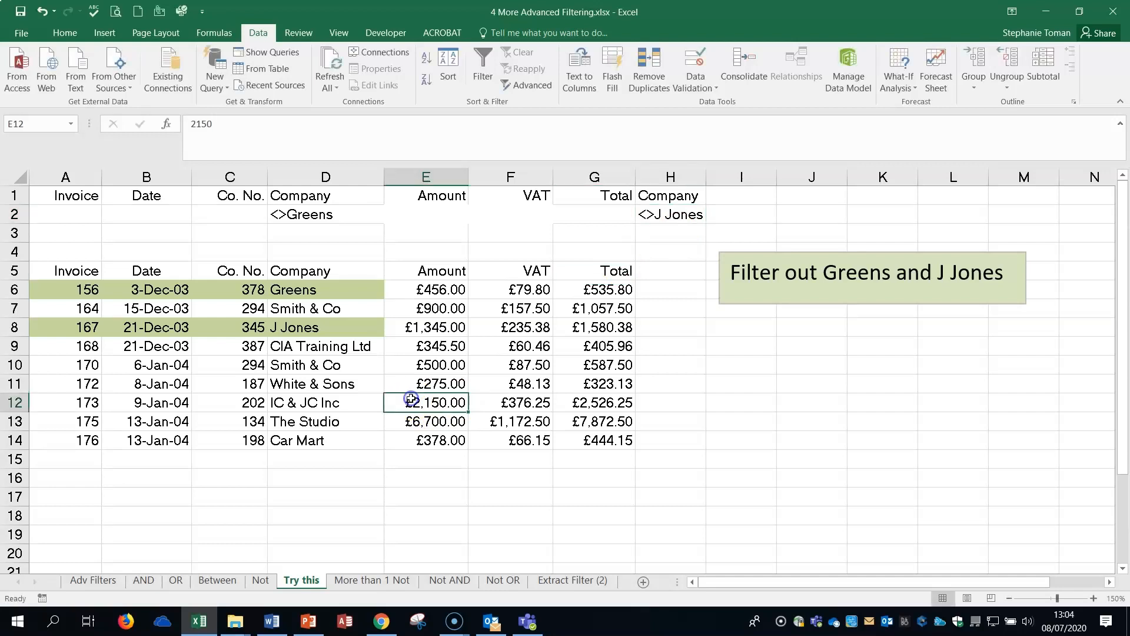
pyautogui.click(527, 85)
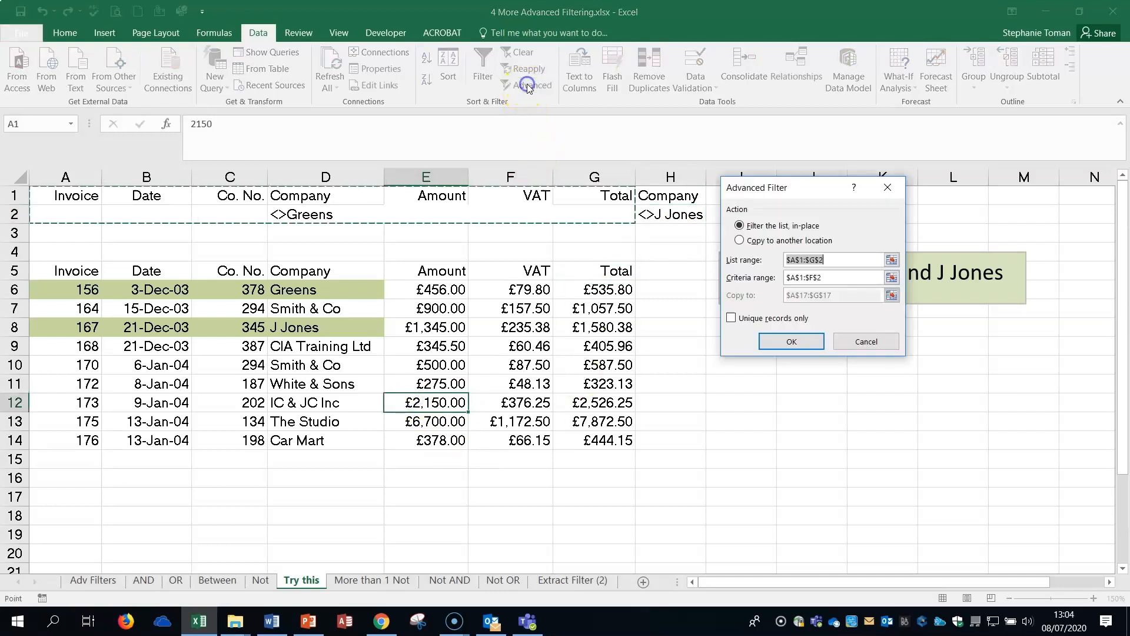
pyautogui.click(892, 260)
pyautogui.moveTo(55, 270); pyautogui.dragTo(595, 439)
pyautogui.click(897, 206)
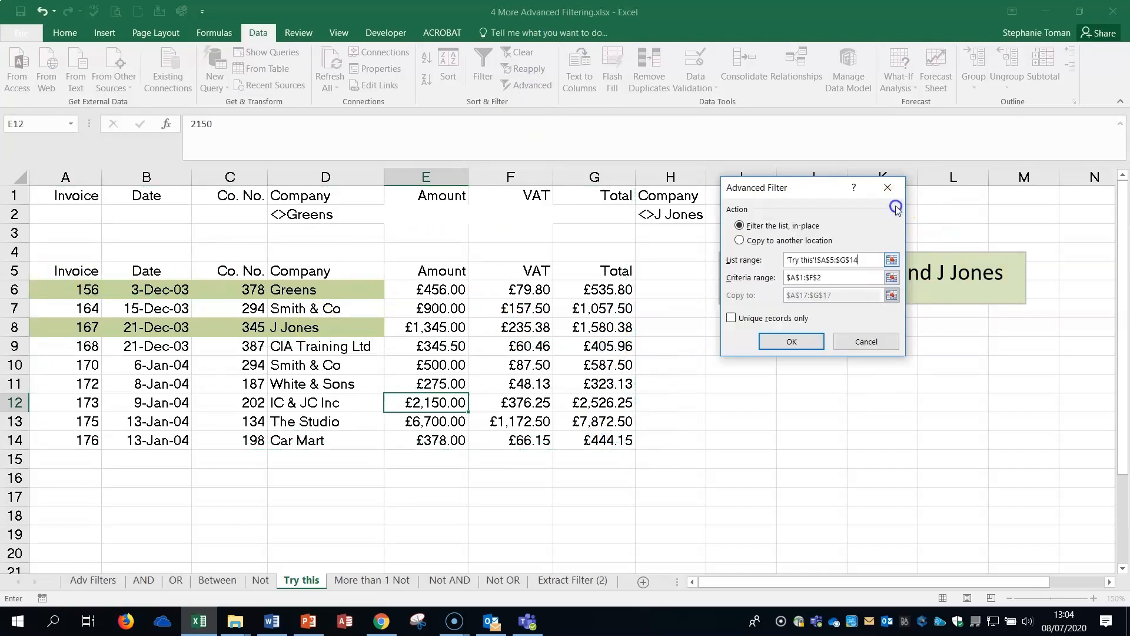
pyautogui.click(891, 278)
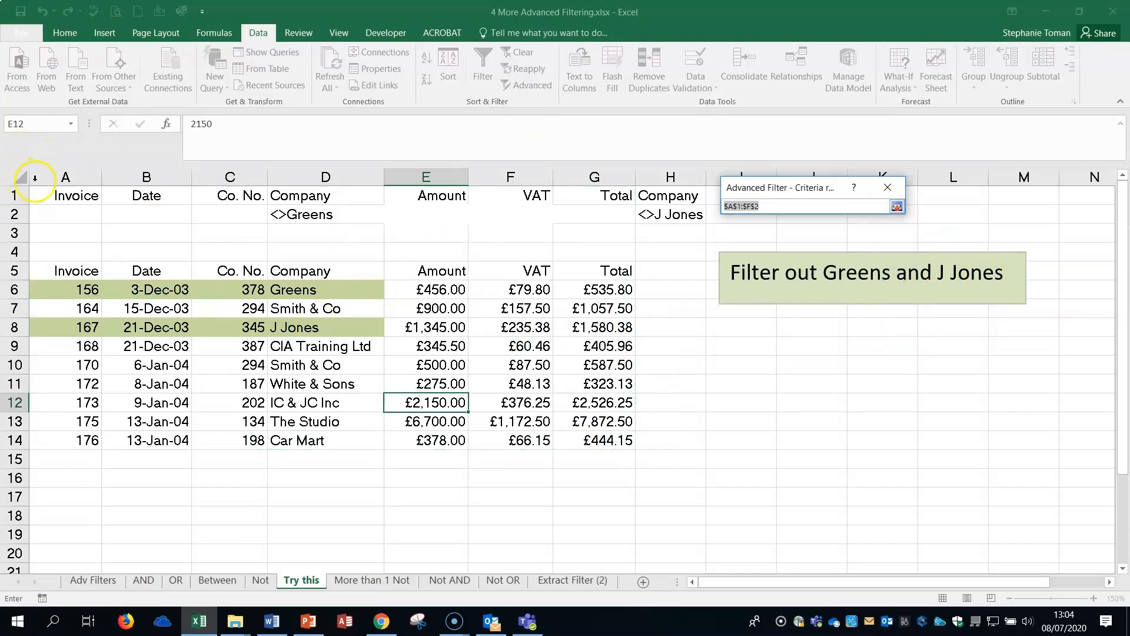
pyautogui.moveTo(33, 190); pyautogui.dragTo(705, 218)
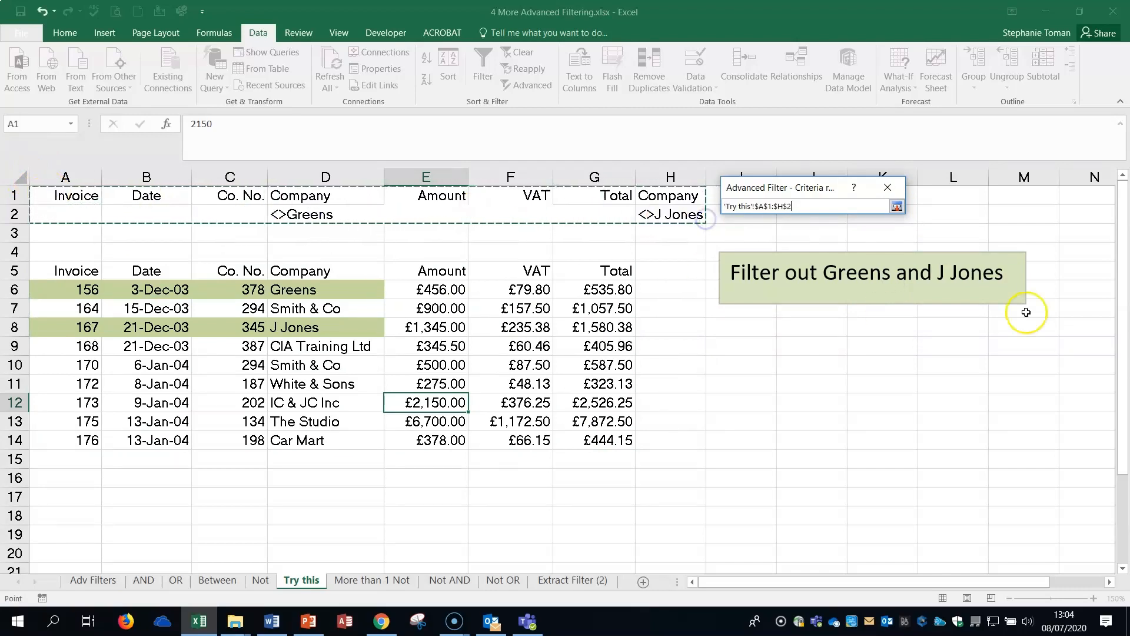
pyautogui.click(897, 206)
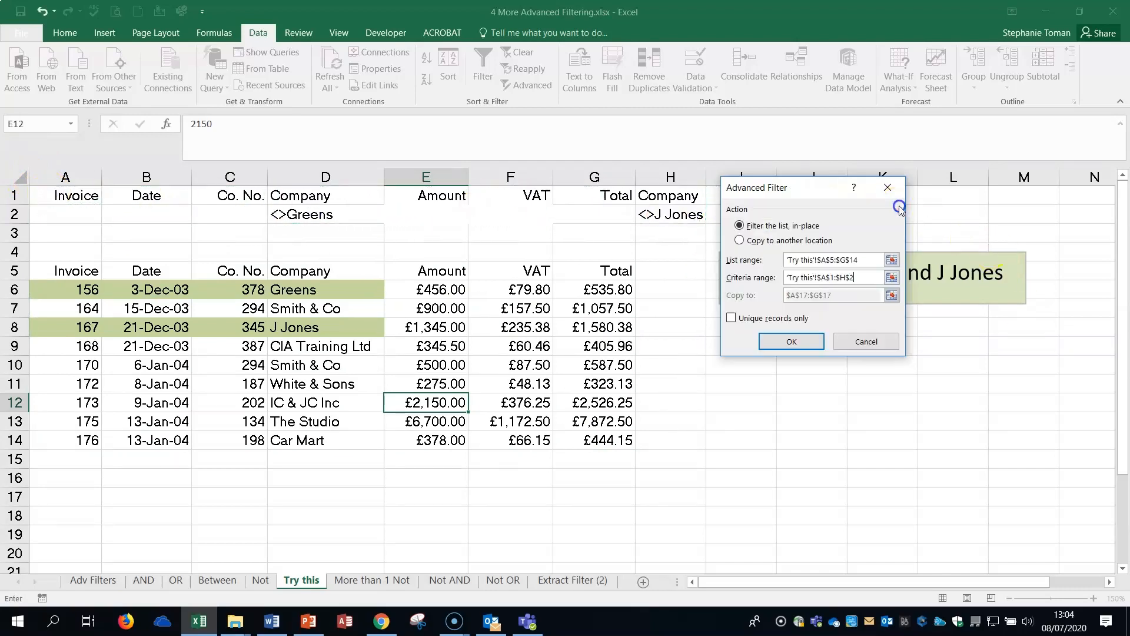
# Run the filter with its output copied to another location at A17:G17, and check the extracted records against the list.
pyautogui.click(740, 240)
pyautogui.click(892, 295)
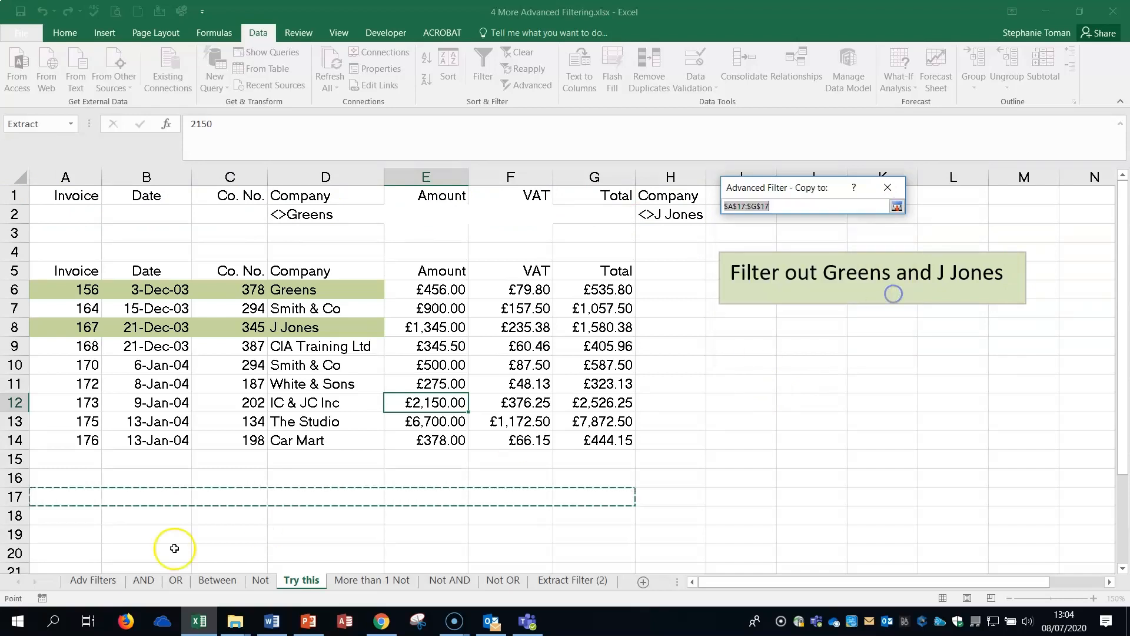
pyautogui.click(896, 206)
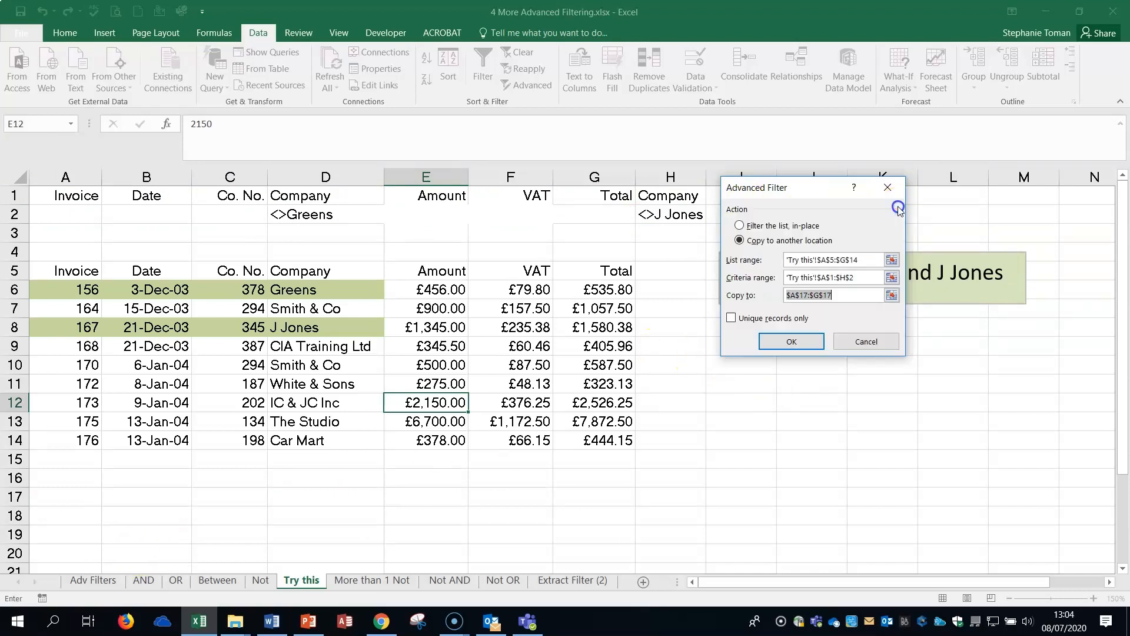
pyautogui.click(798, 338)
pyautogui.scroll(-2, 802, 454)
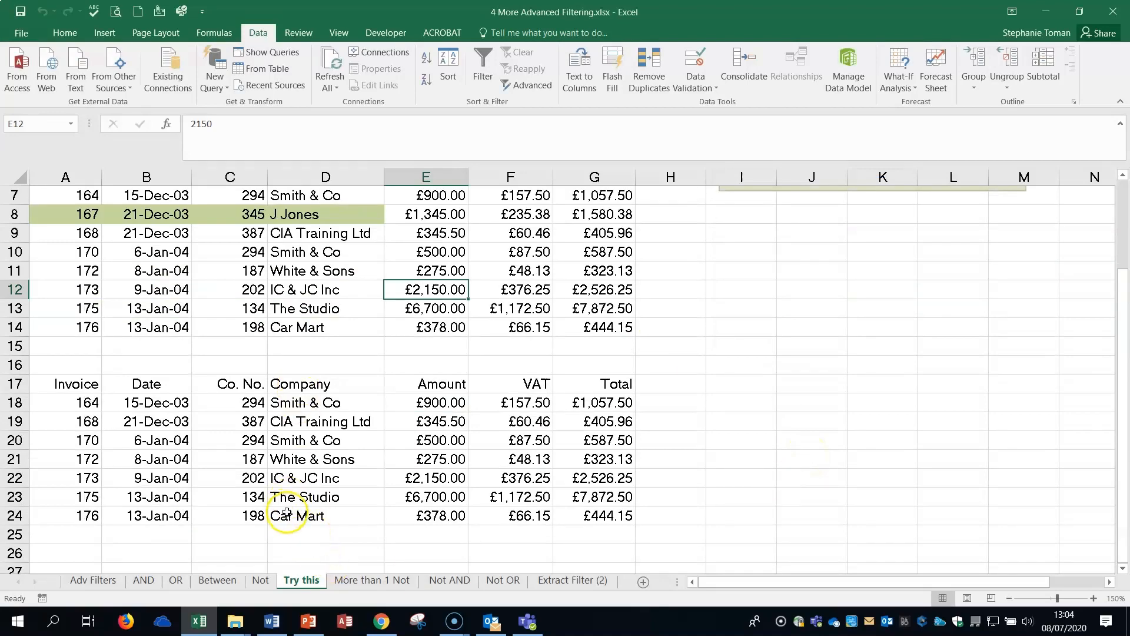
pyautogui.scroll(2, 288, 512)
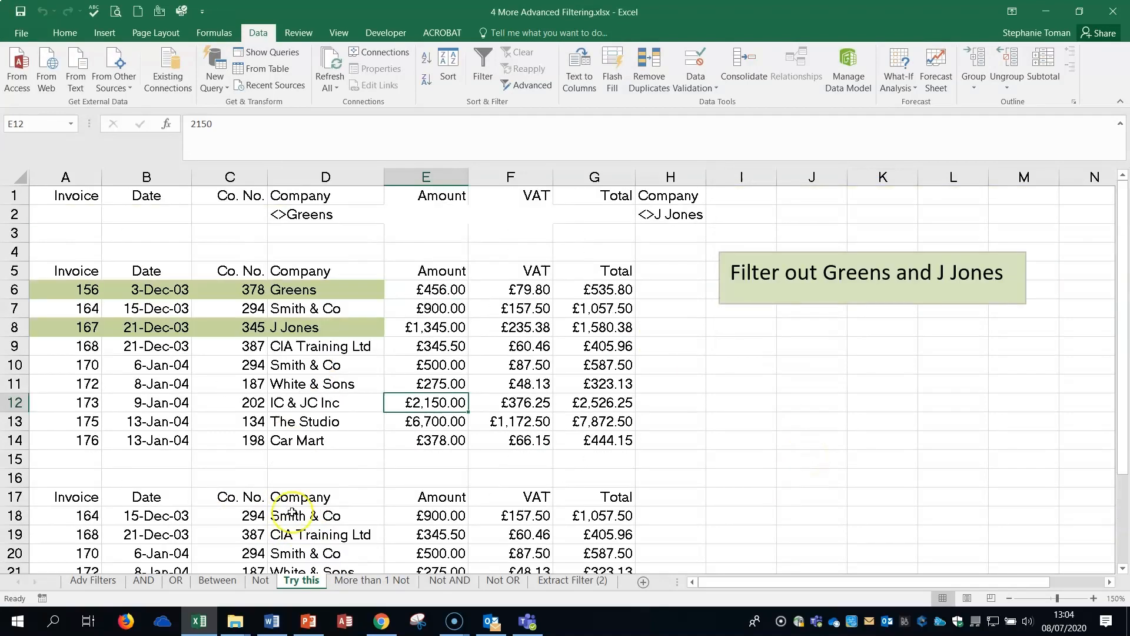
pyautogui.scroll(-1, 291, 512)
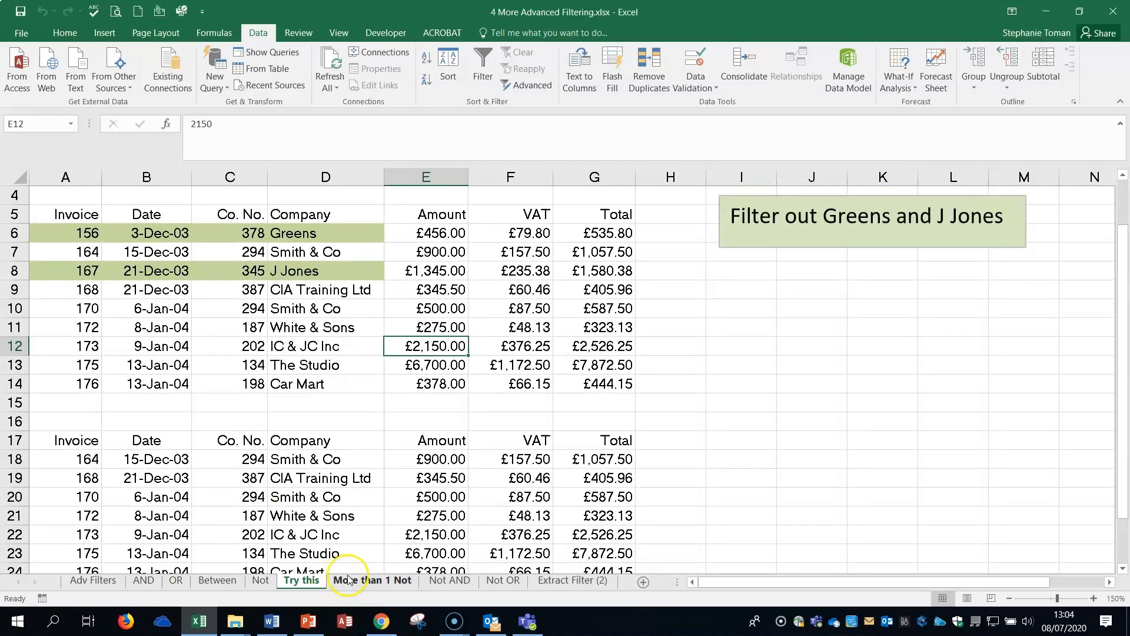
# Examine the criteria and extracts on the More than 1 Not, Not AND, Not OR and Extract Filter (2) sheets, then revisit the AND sheet.
pyautogui.click(376, 580)
pyautogui.click(358, 581)
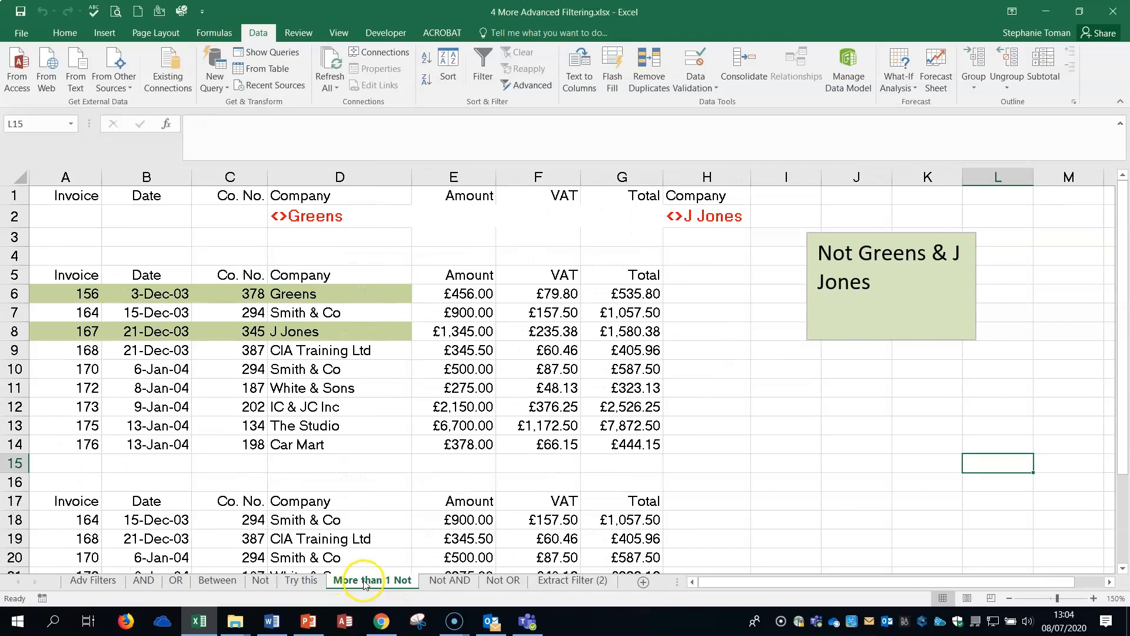
pyautogui.click(457, 589)
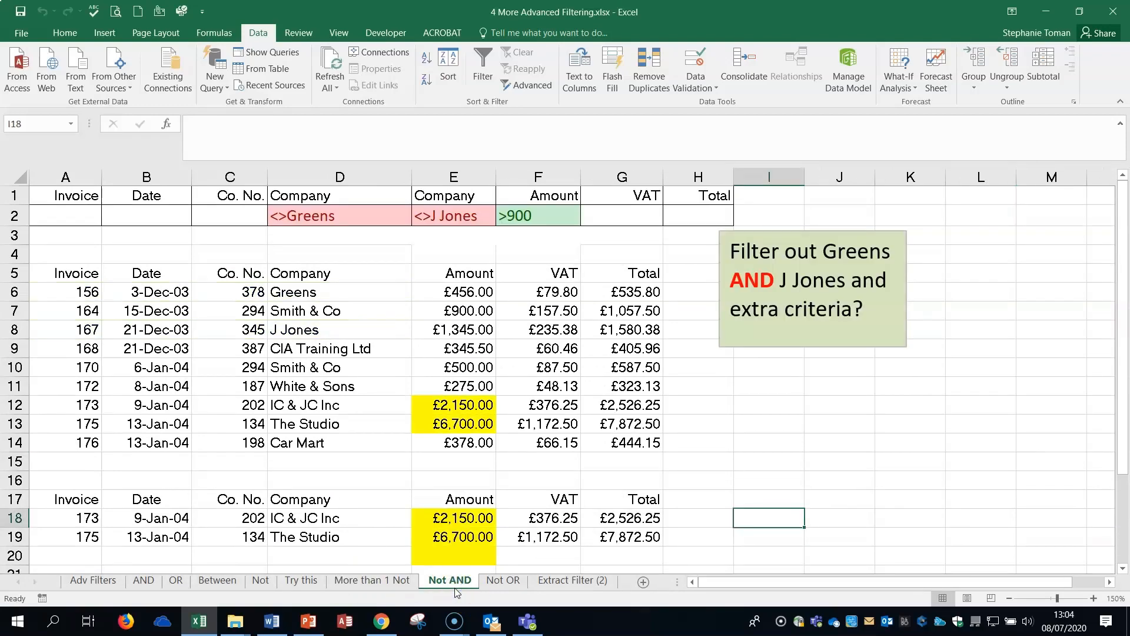
pyautogui.click(507, 582)
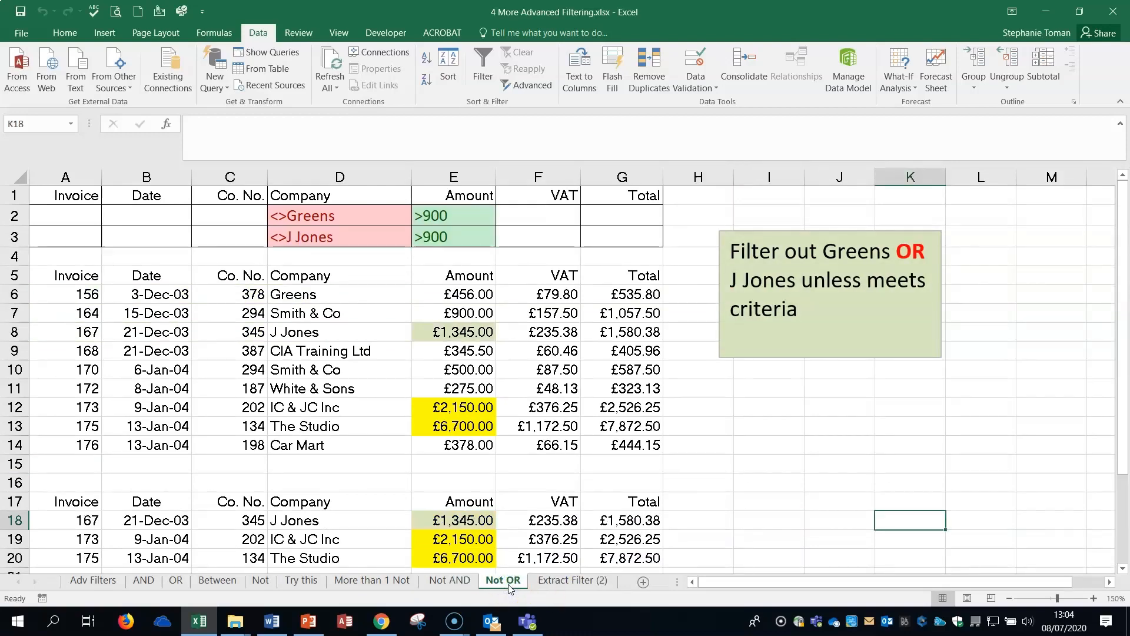
pyautogui.click(555, 582)
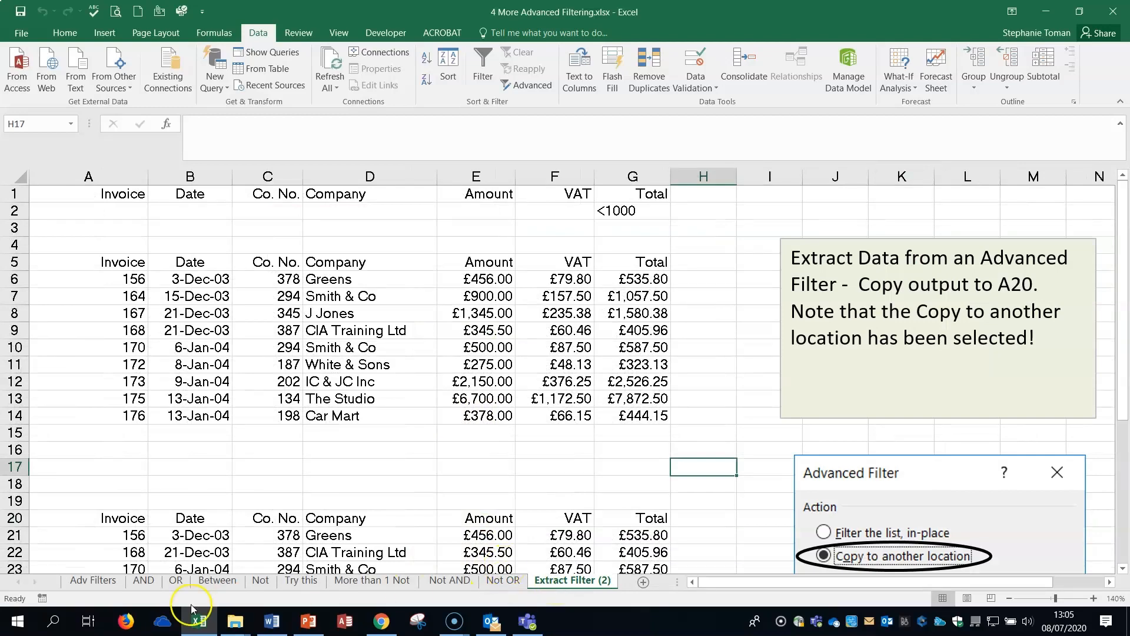
pyautogui.click(93, 581)
pyautogui.click(151, 581)
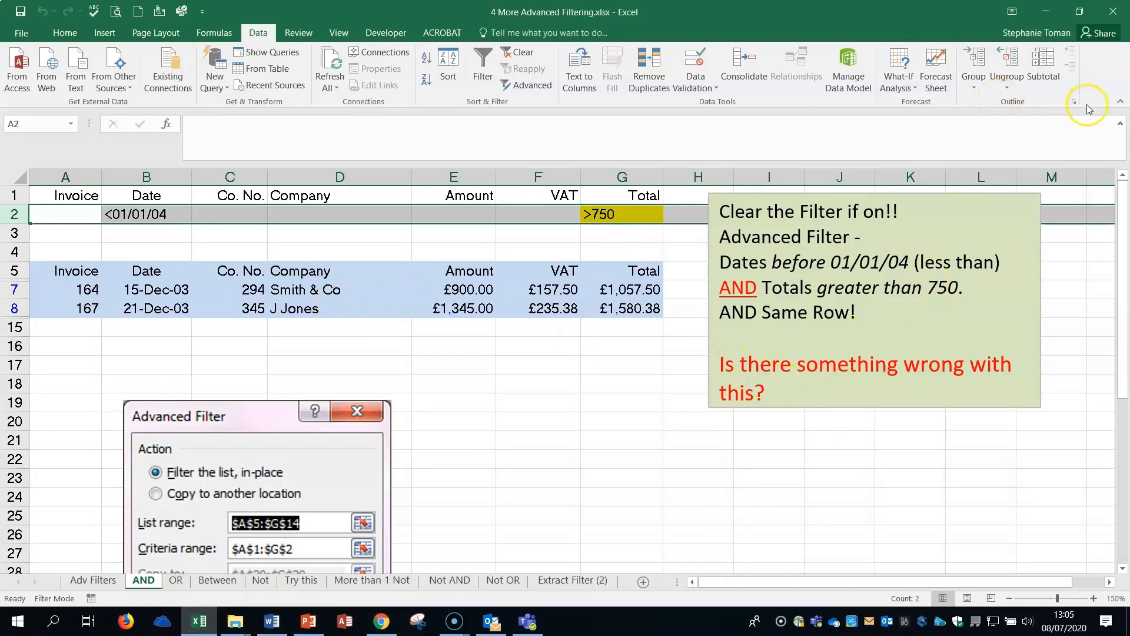
# Close the workbook without saving changes and select 5 Adding Subtotals.xlsx in the 11_12 Sorting_Lists folder.
pyautogui.click(1114, 7)
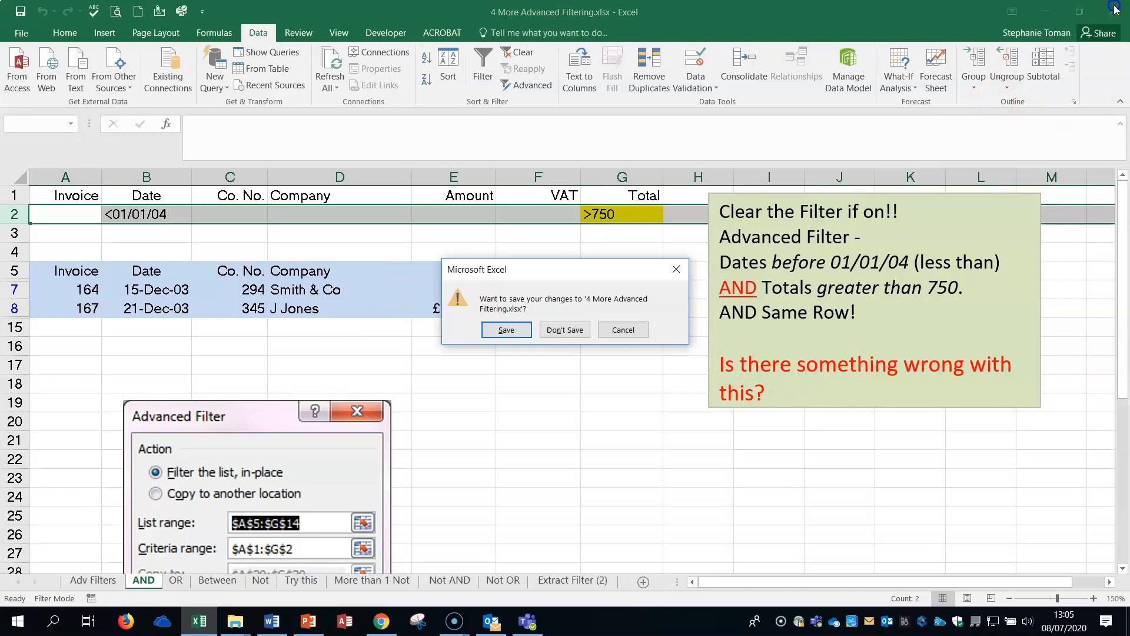
pyautogui.click(564, 329)
pyautogui.click(496, 353)
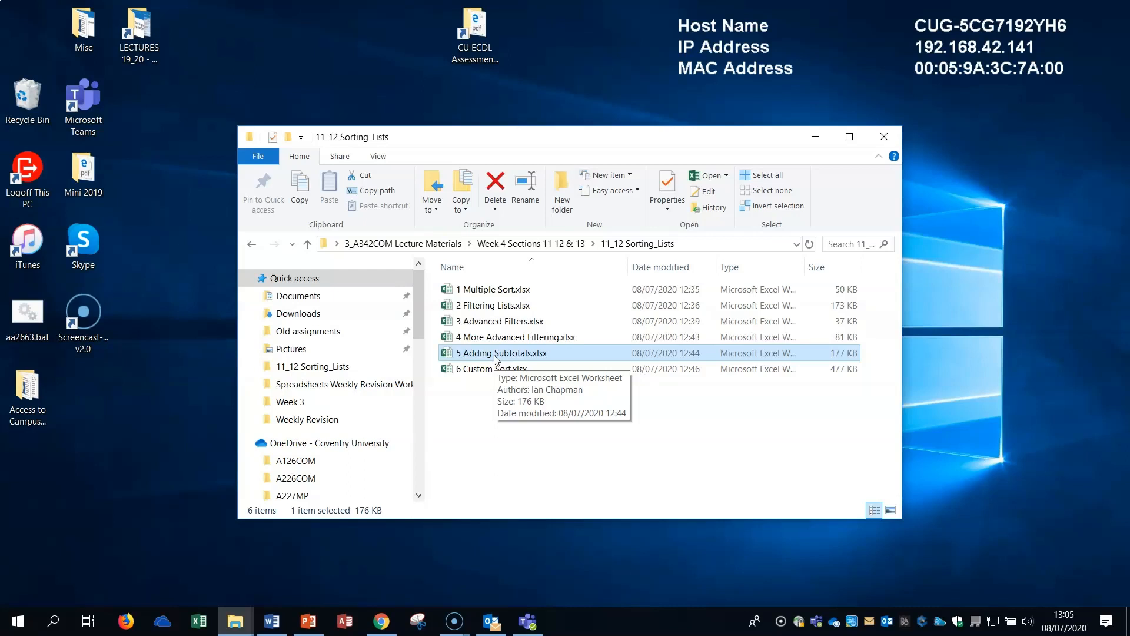
# Open 5 Adding Subtotals.xlsx and check how the records on the Sum sheet are grouped by Department.
pyautogui.doubleClick(496, 356)
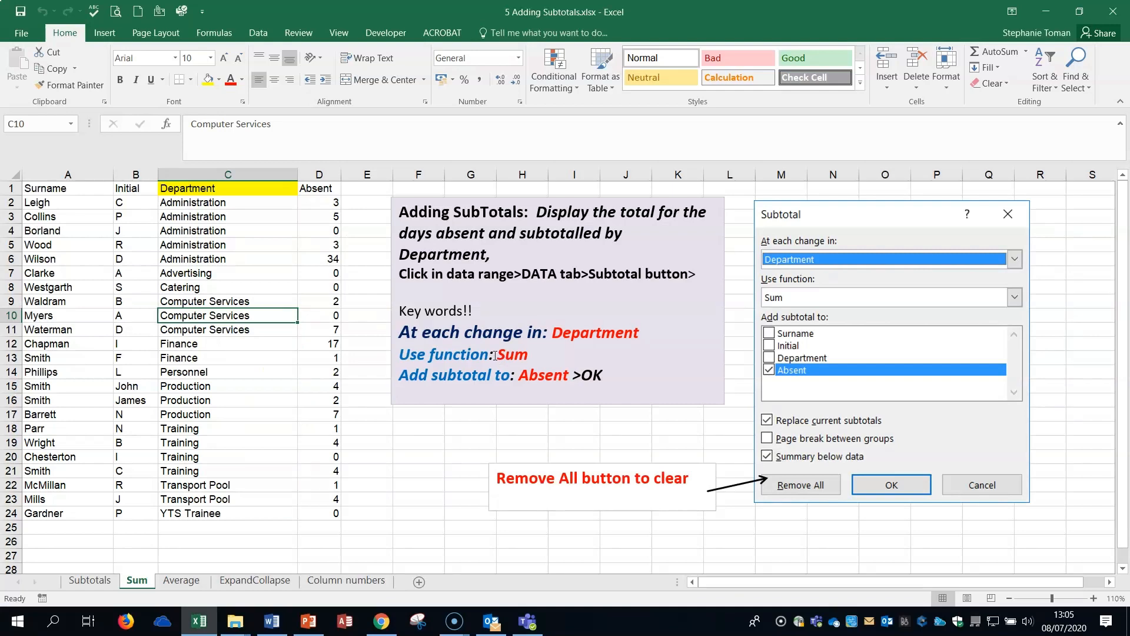
pyautogui.click(258, 32)
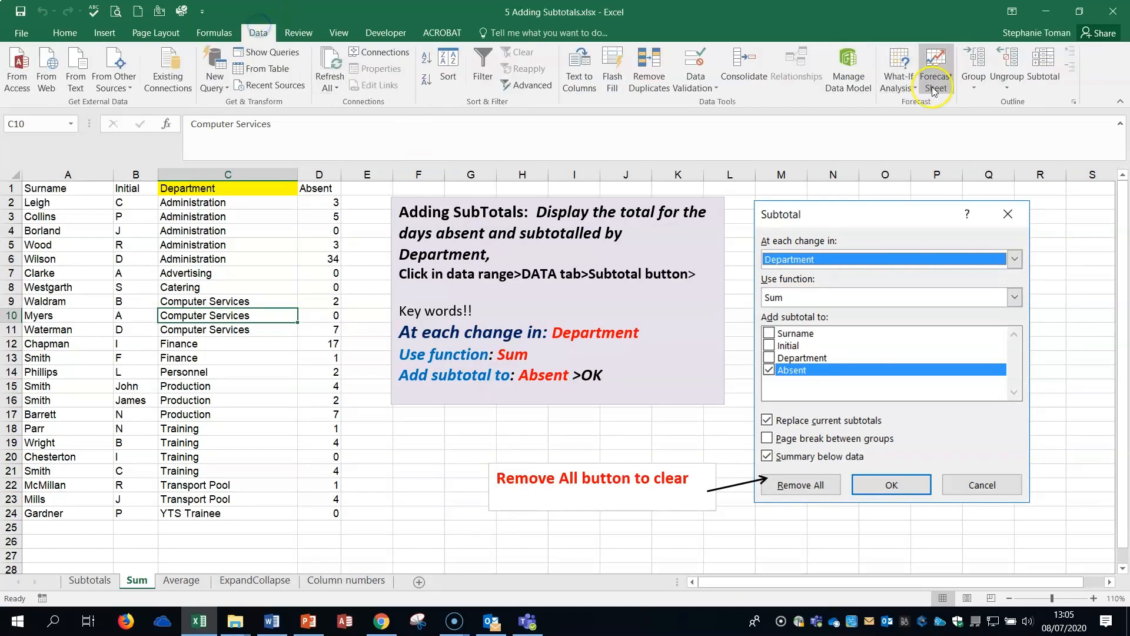
pyautogui.click(974, 82)
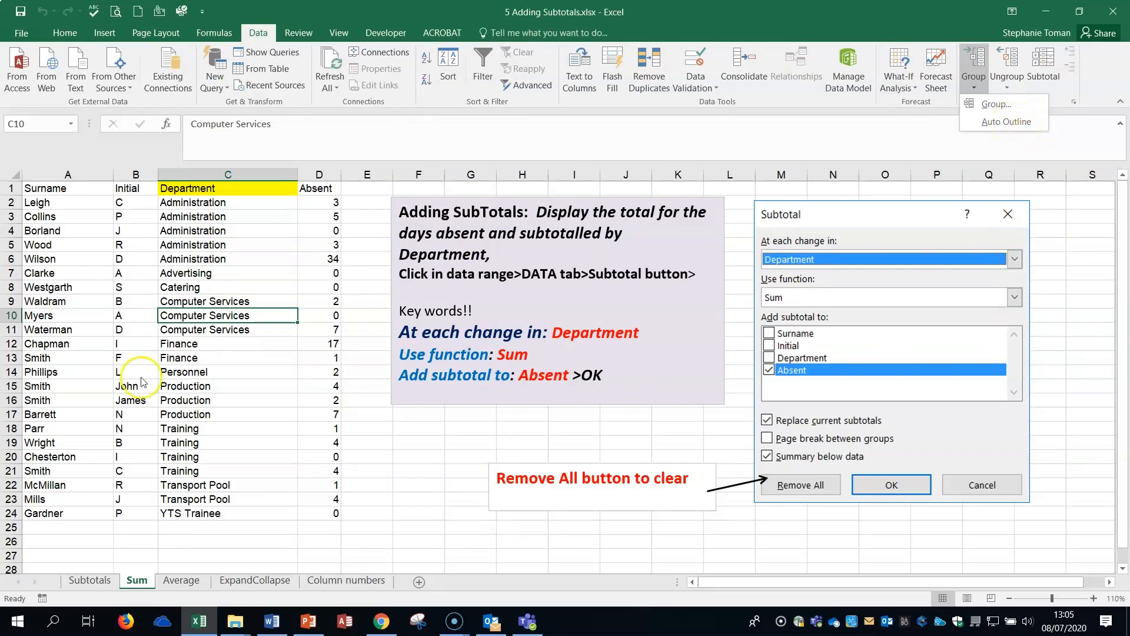
pyautogui.click(202, 360)
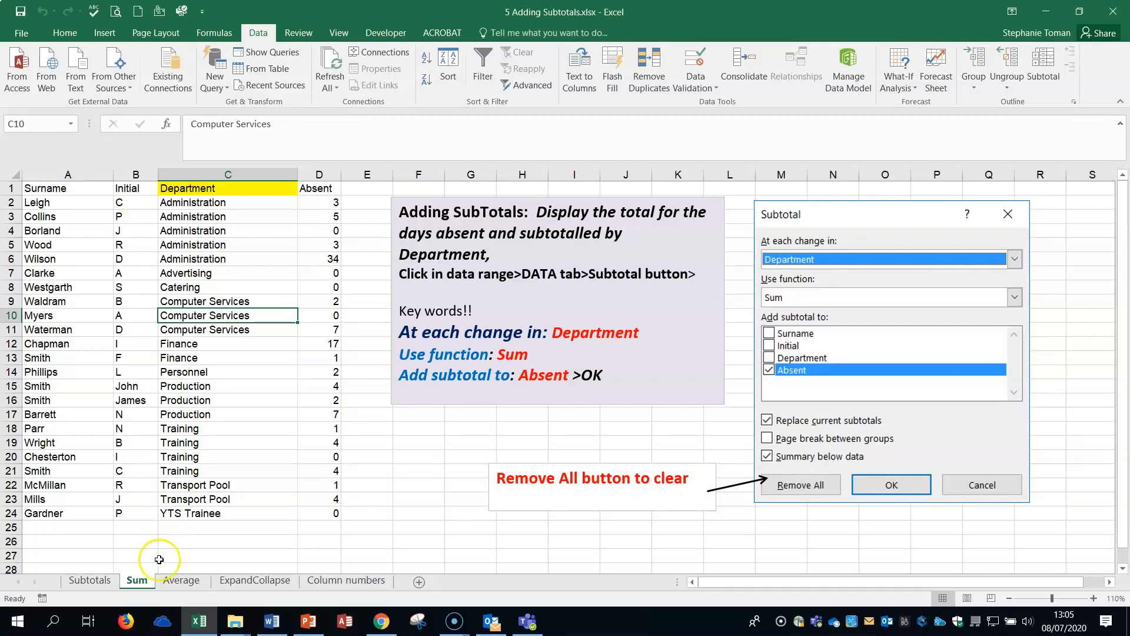
pyautogui.click(215, 256)
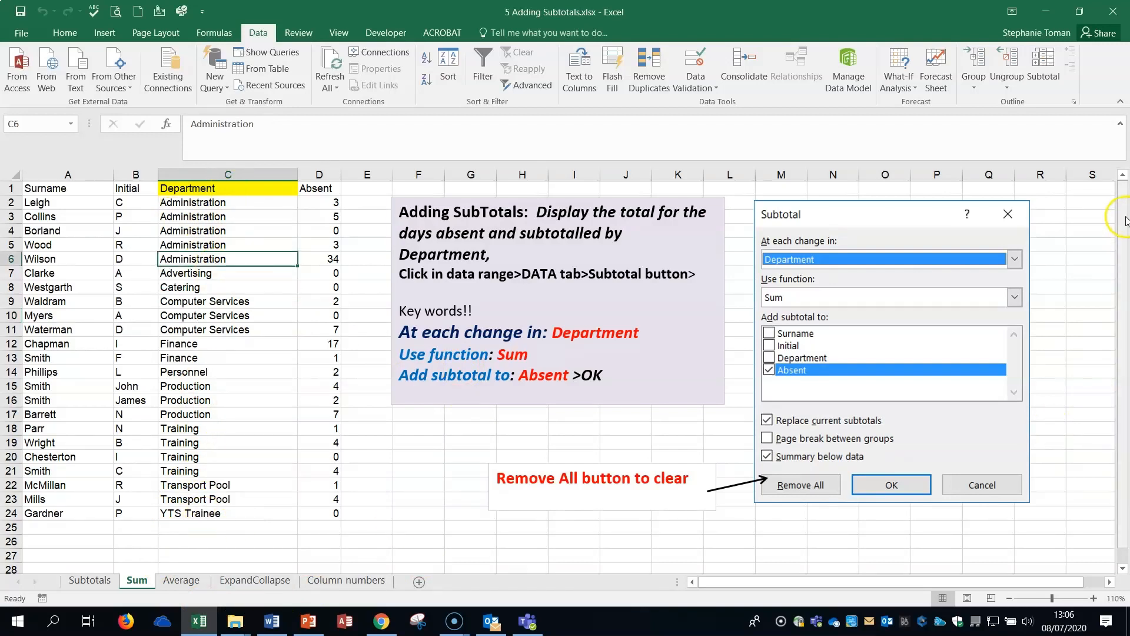
pyautogui.moveTo(238, 203); pyautogui.dragTo(204, 509)
pyautogui.click(228, 317)
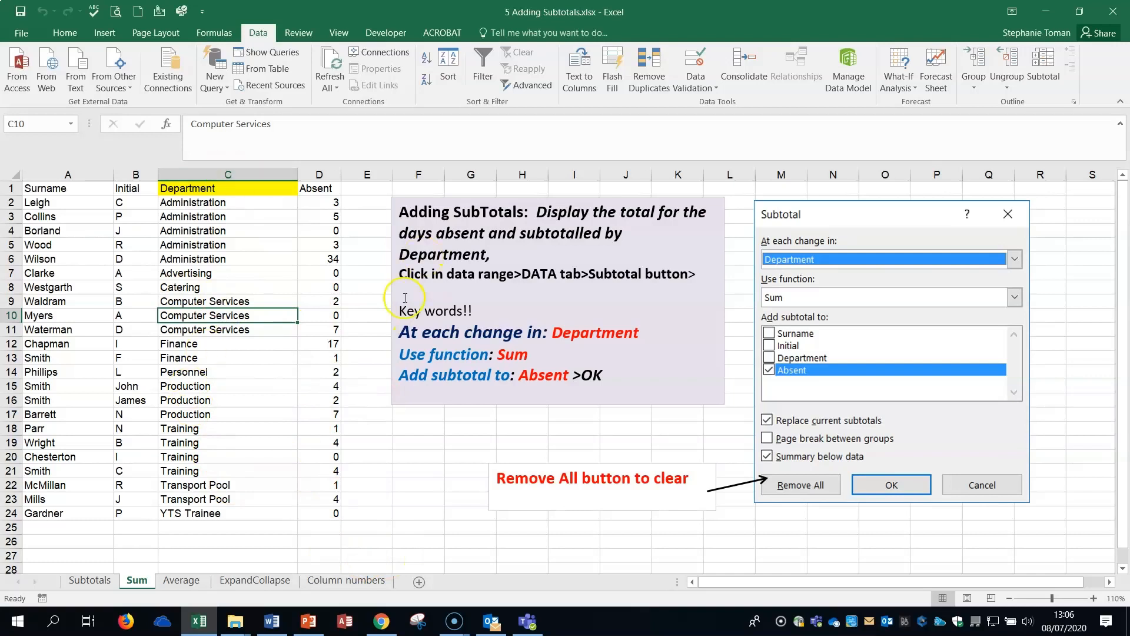
pyautogui.click(221, 218)
pyautogui.click(222, 203)
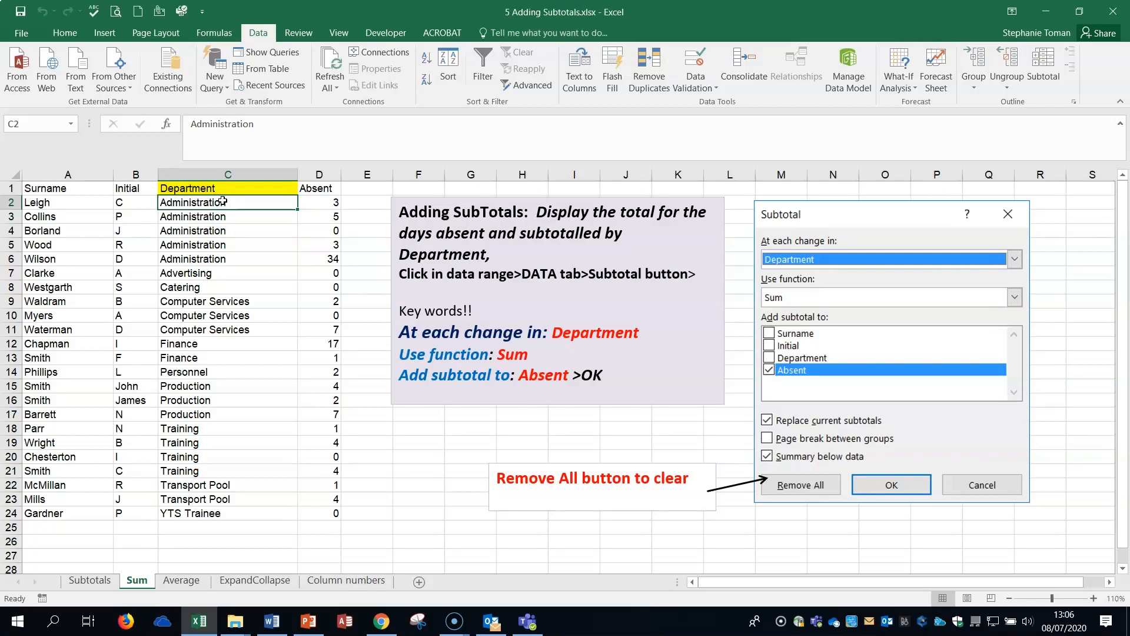
# Start the Subtotal command on the Sum sheet's list and set it to subtotal at each change in Department.
pyautogui.click(197, 259)
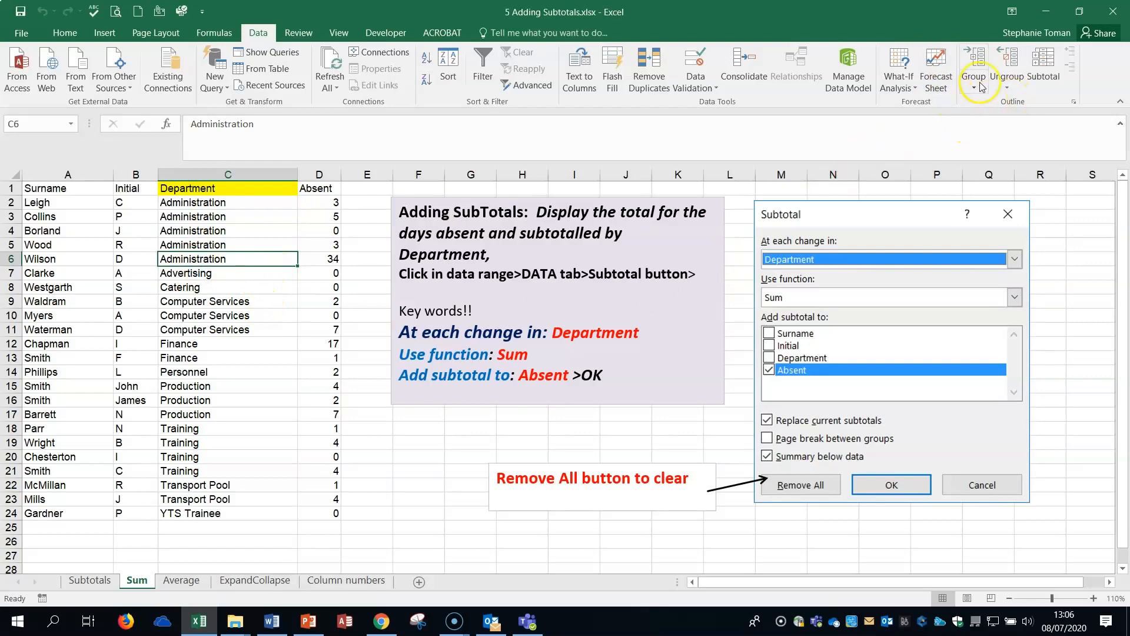
pyautogui.click(1052, 56)
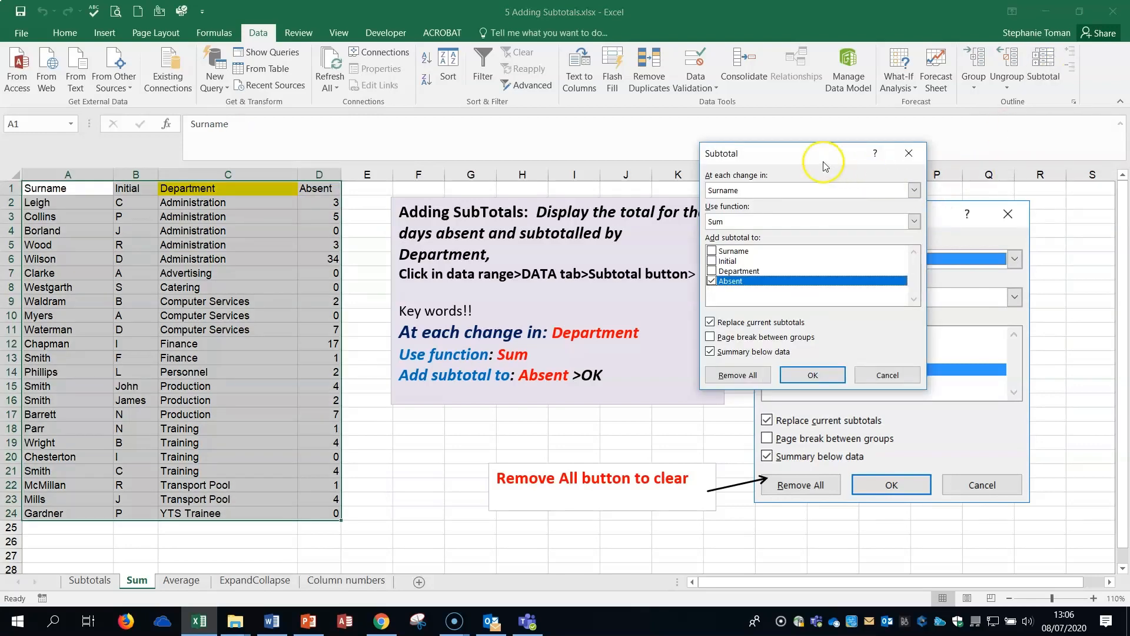
pyautogui.moveTo(810, 154); pyautogui.dragTo(760, 303)
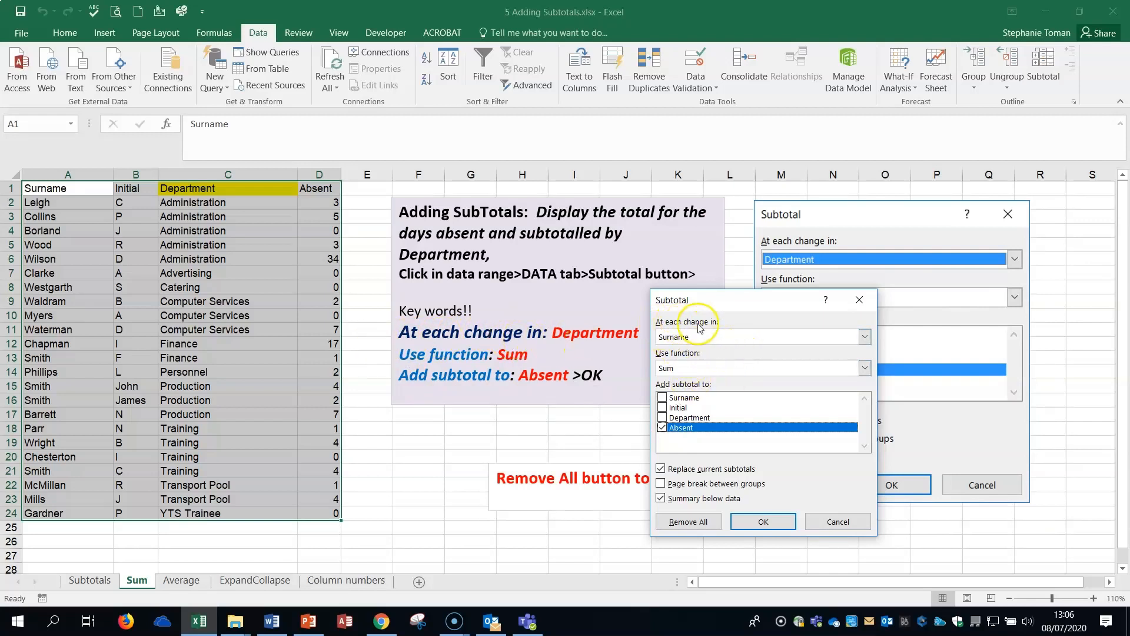
pyautogui.click(865, 336)
pyautogui.click(750, 370)
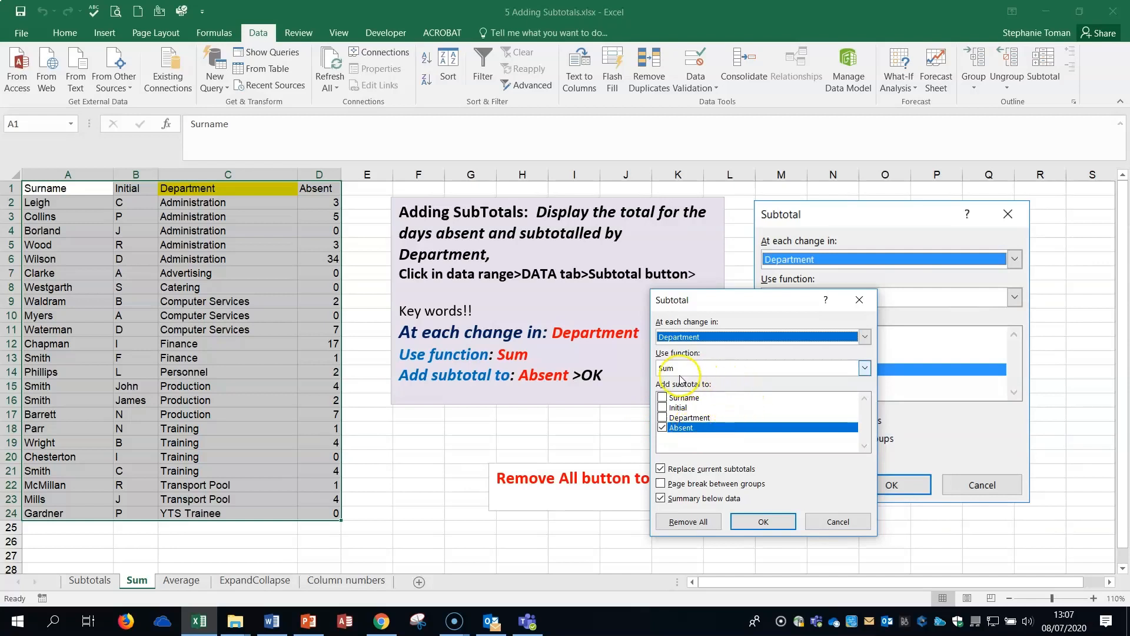
# Review the available functions, keep Sum with the subtotal added to Absent, and apply the subtotals.
pyautogui.click(864, 368)
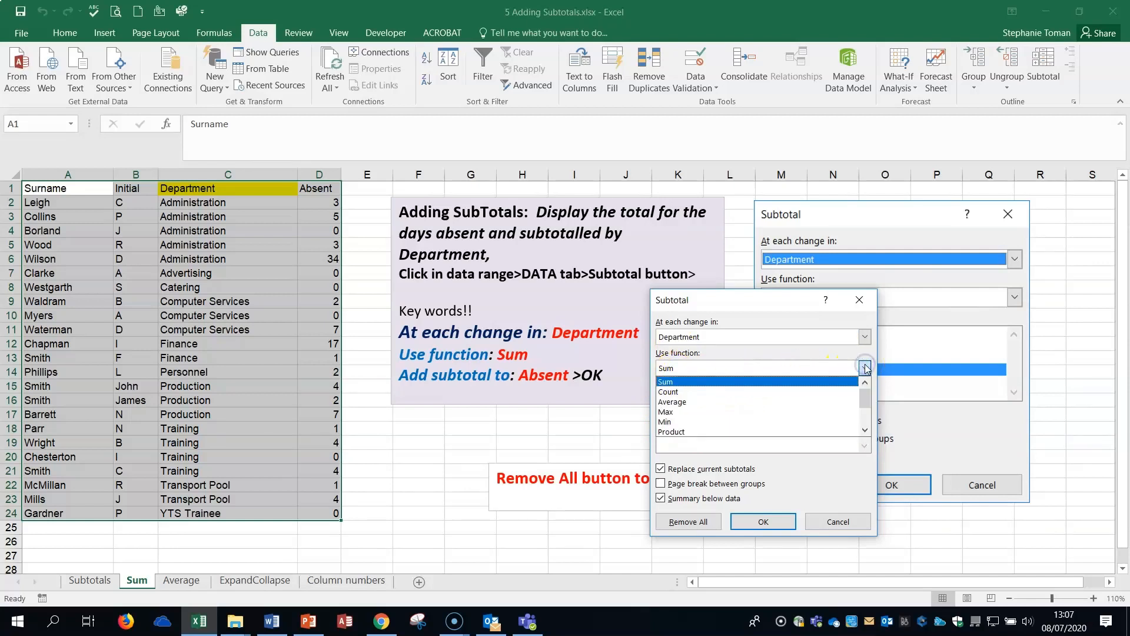
pyautogui.click(676, 384)
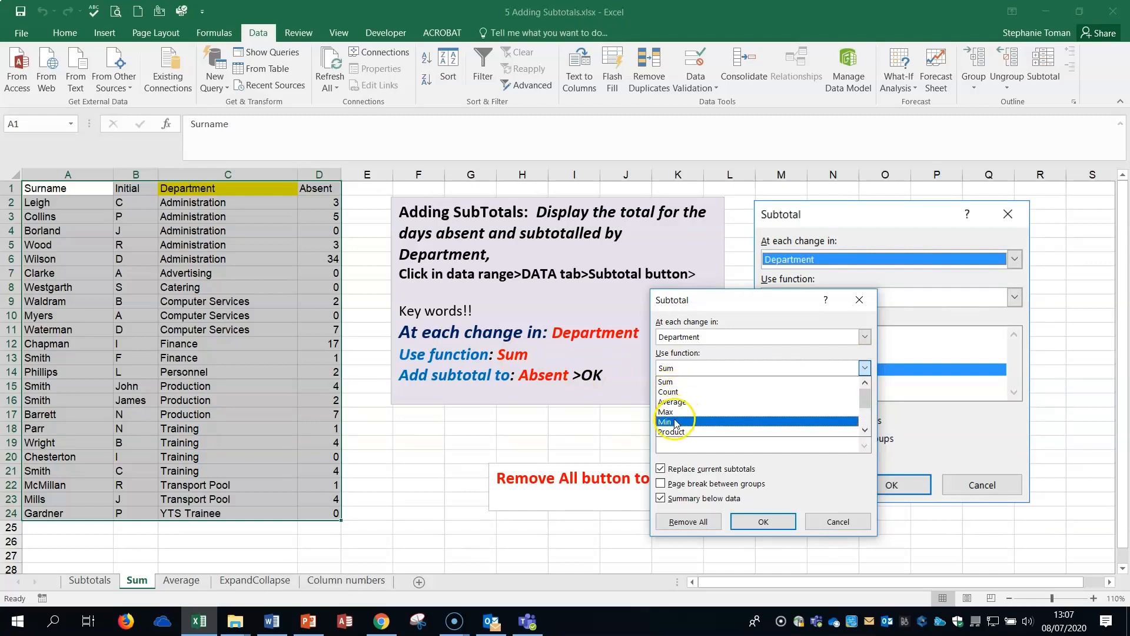
pyautogui.click(672, 382)
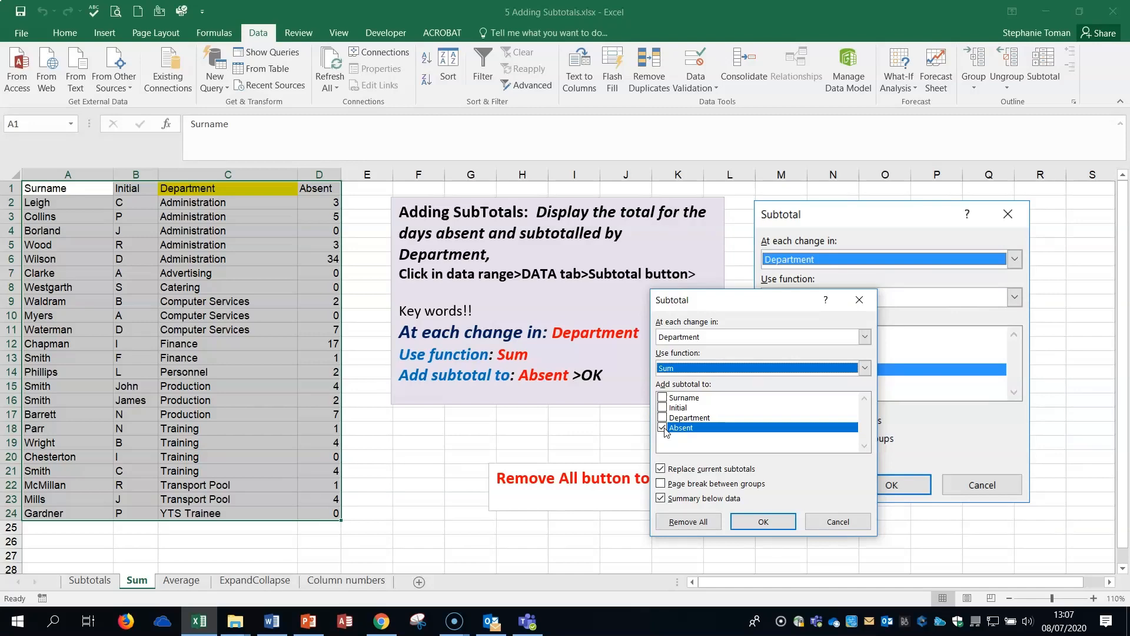
pyautogui.click(740, 524)
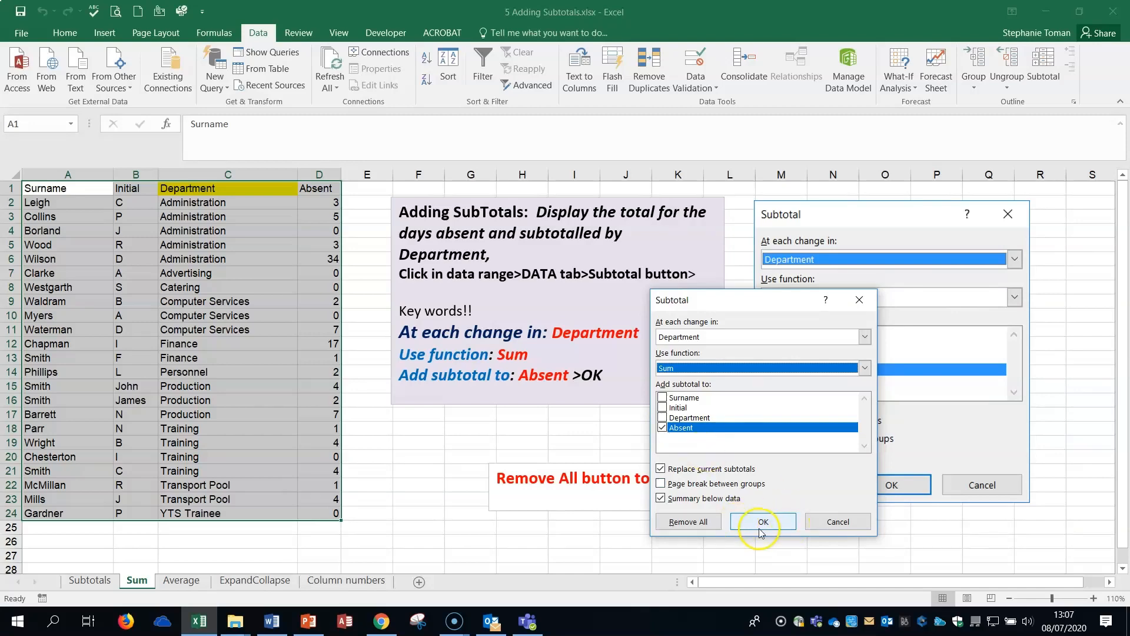
pyautogui.click(760, 530)
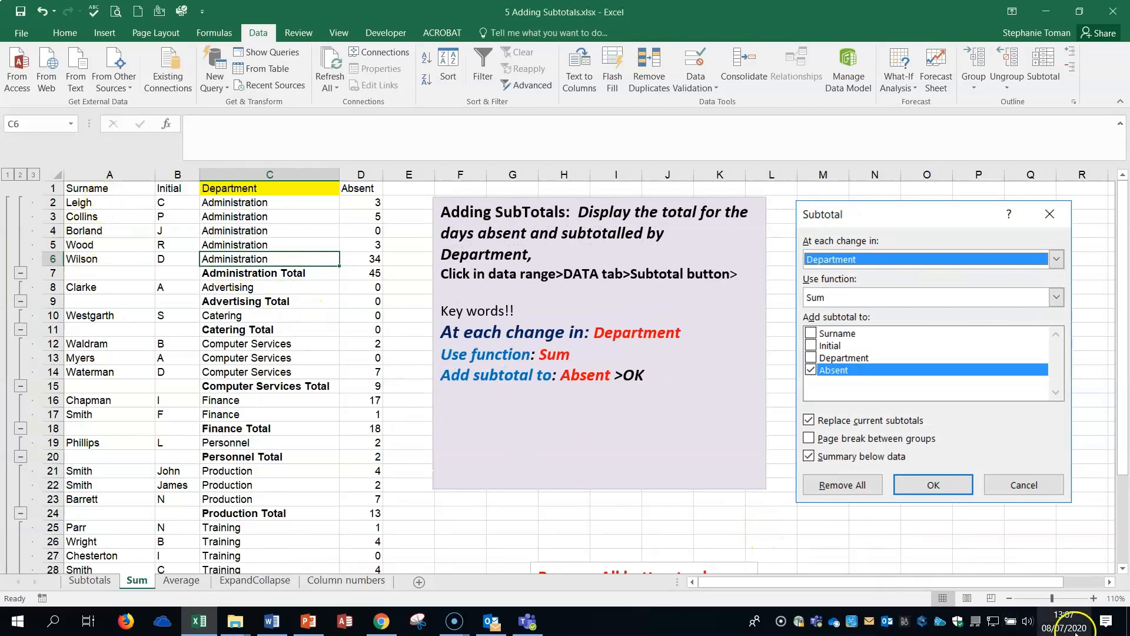
# Zoom the Sum sheet out to 80% and examine the Administration, Computer Services, Finance, Personnel and Production total rows.
pyautogui.click(1009, 598)
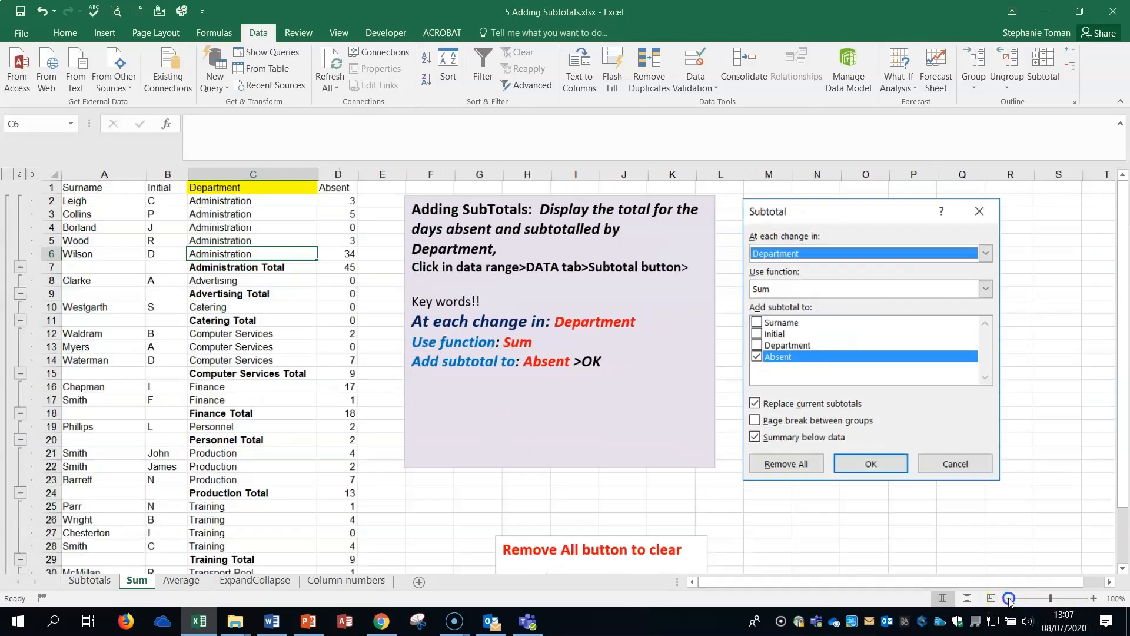
pyautogui.click(1008, 598)
pyautogui.click(1008, 597)
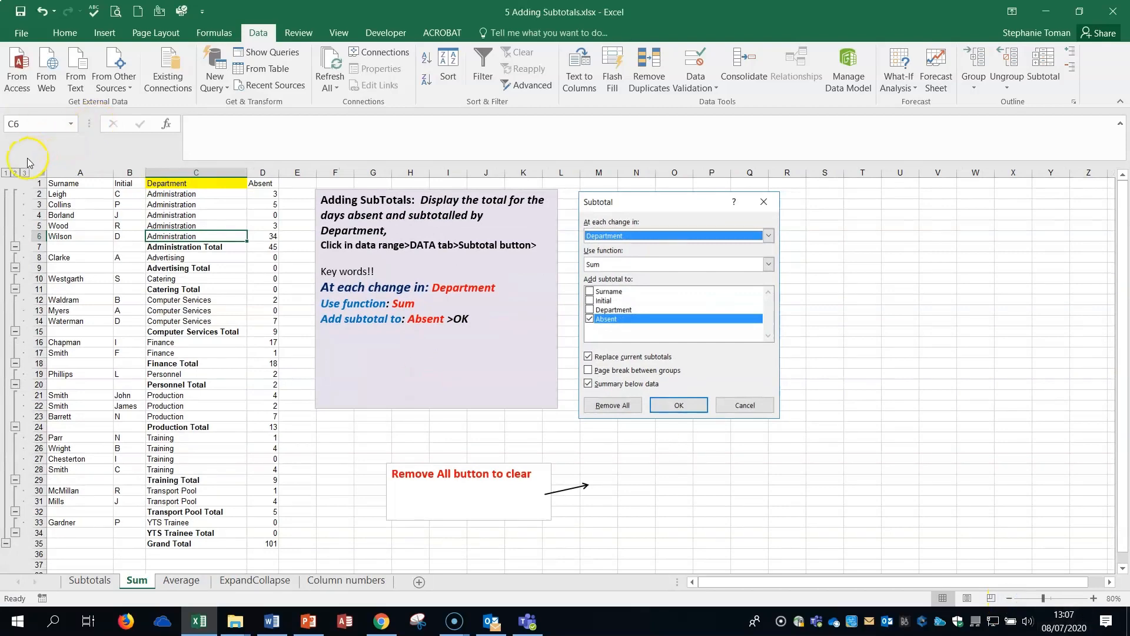
pyautogui.click(168, 247)
pyautogui.click(263, 248)
pyautogui.click(214, 247)
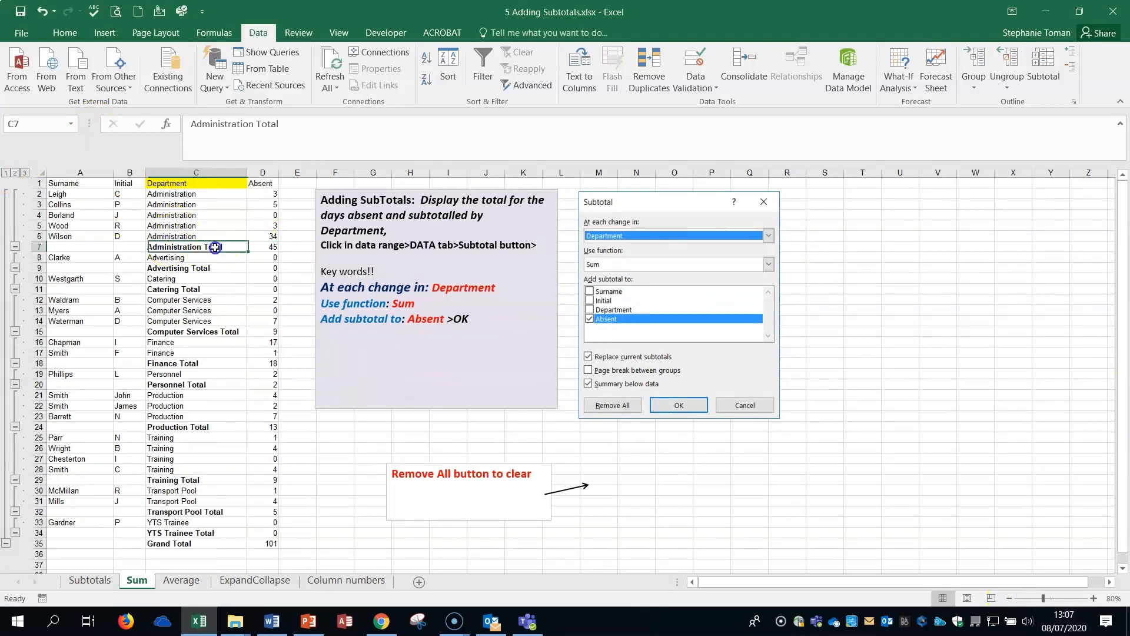
pyautogui.click(210, 331)
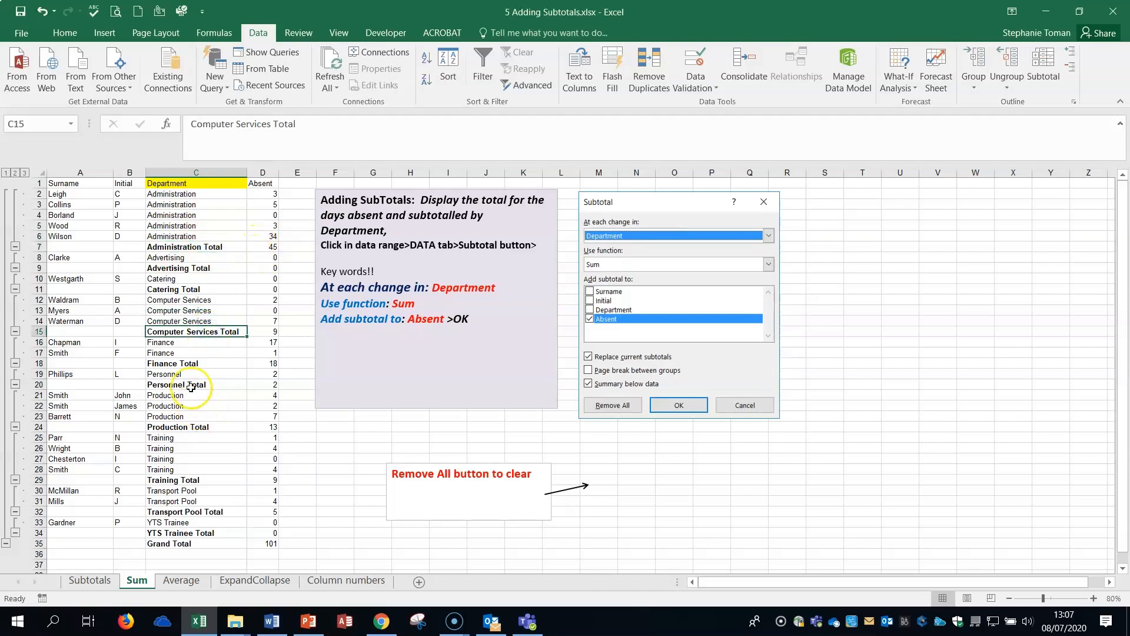
pyautogui.click(176, 363)
pyautogui.click(177, 384)
pyautogui.click(198, 428)
pyautogui.click(269, 426)
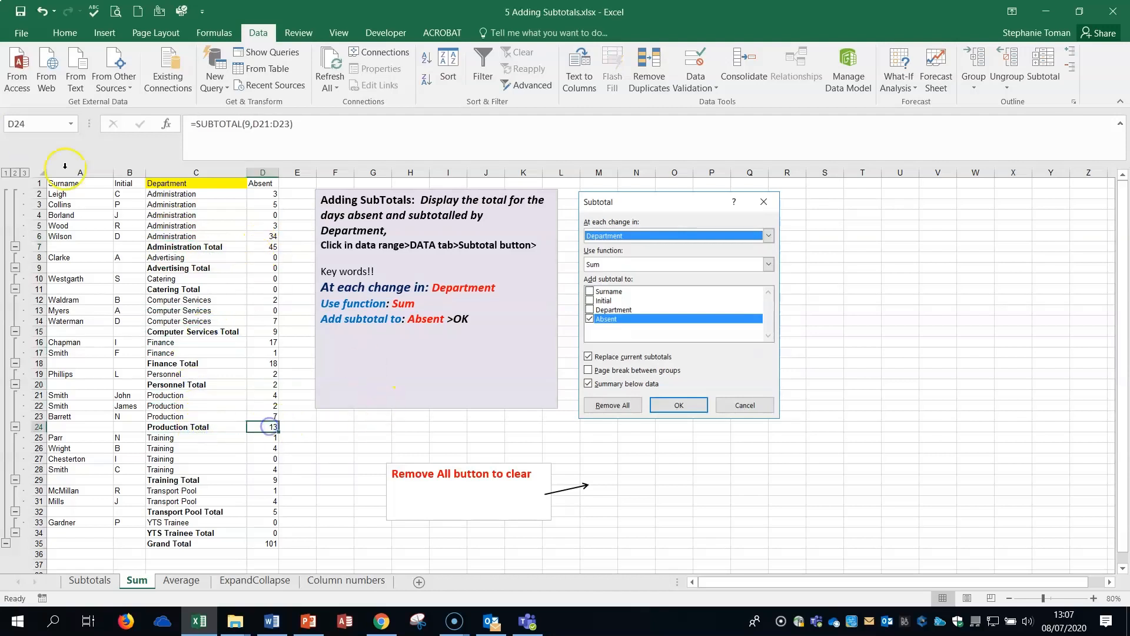
# View the Sum sheet's outline at levels 1, 2 and 3, and leave it collapsed to level 2.
pyautogui.click(7, 173)
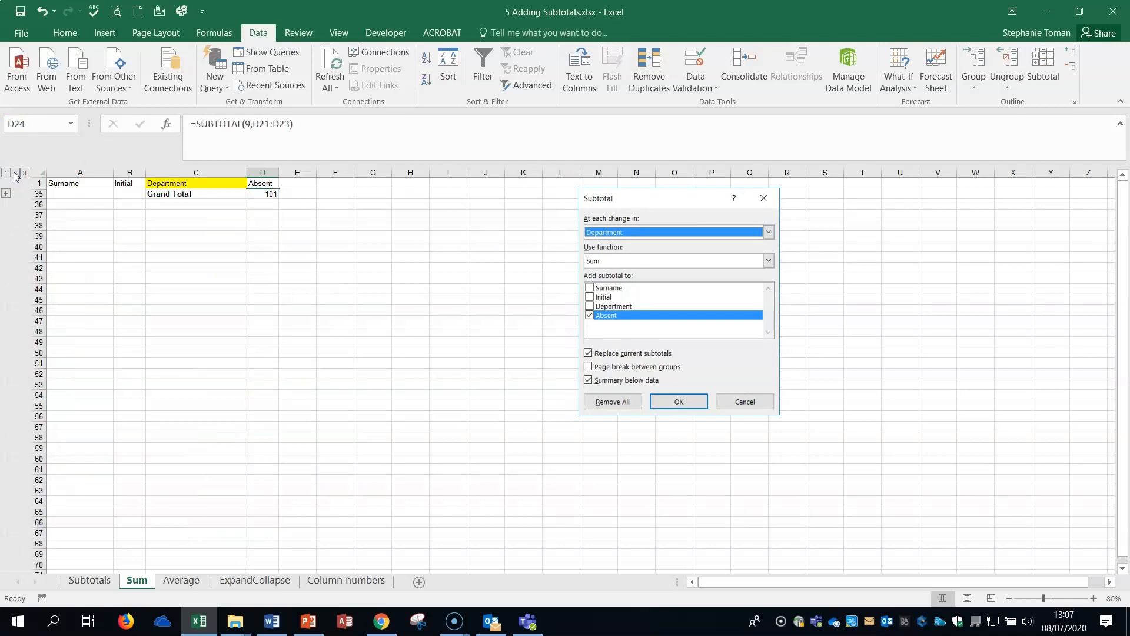
pyautogui.click(15, 173)
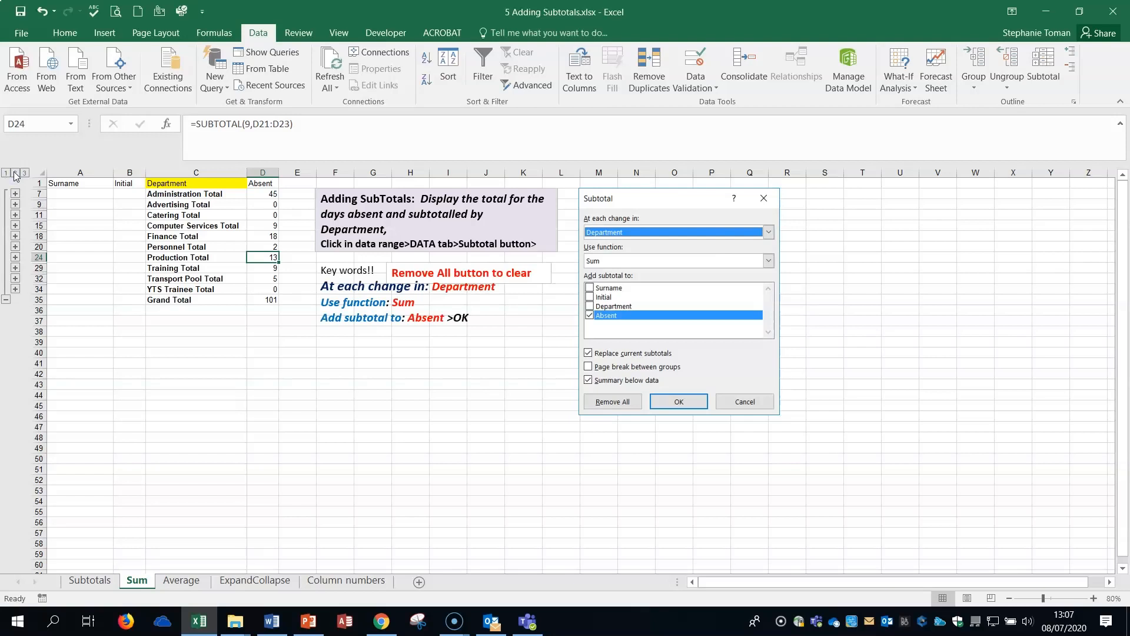
pyautogui.click(24, 173)
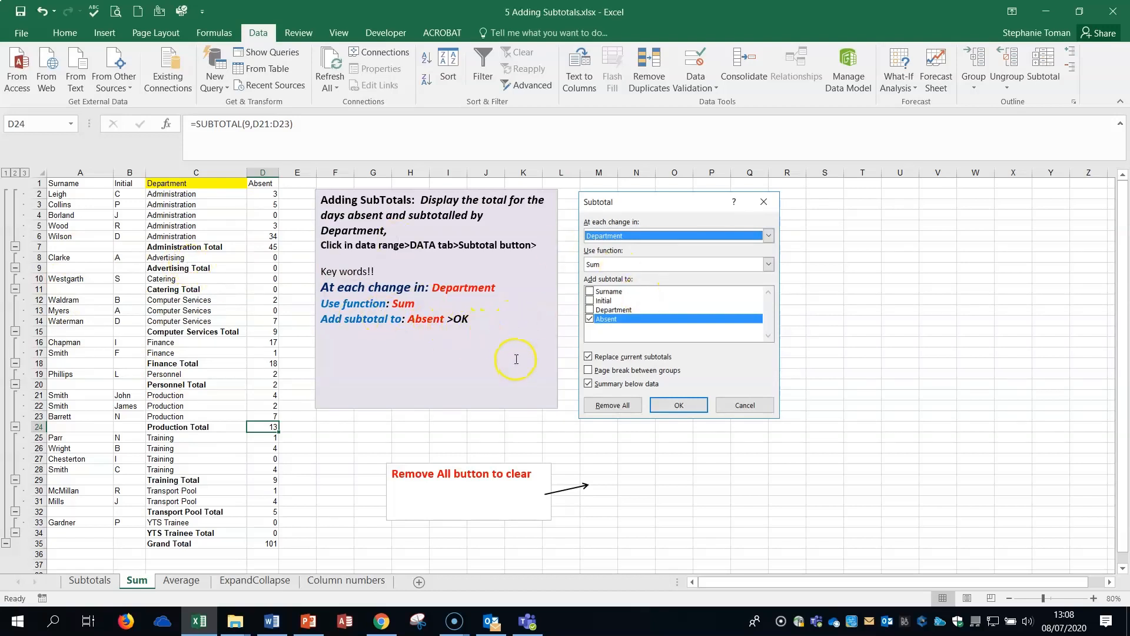
pyautogui.click(14, 172)
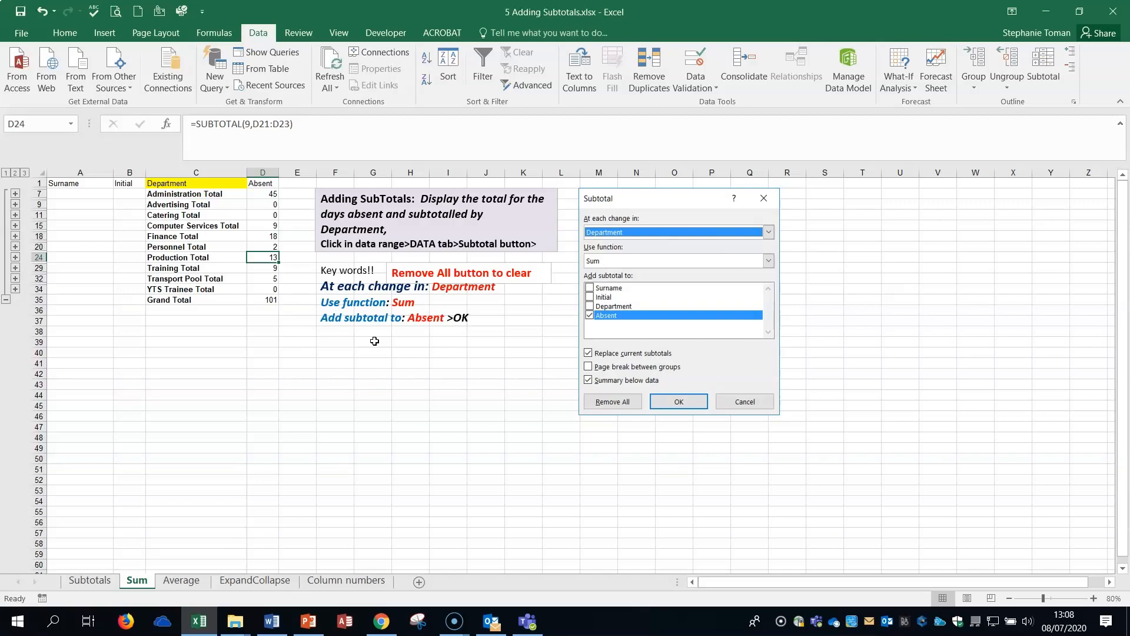
# On the Average sheet, add subtotals that use Average on Absent at each change in Department.
pyautogui.click(180, 581)
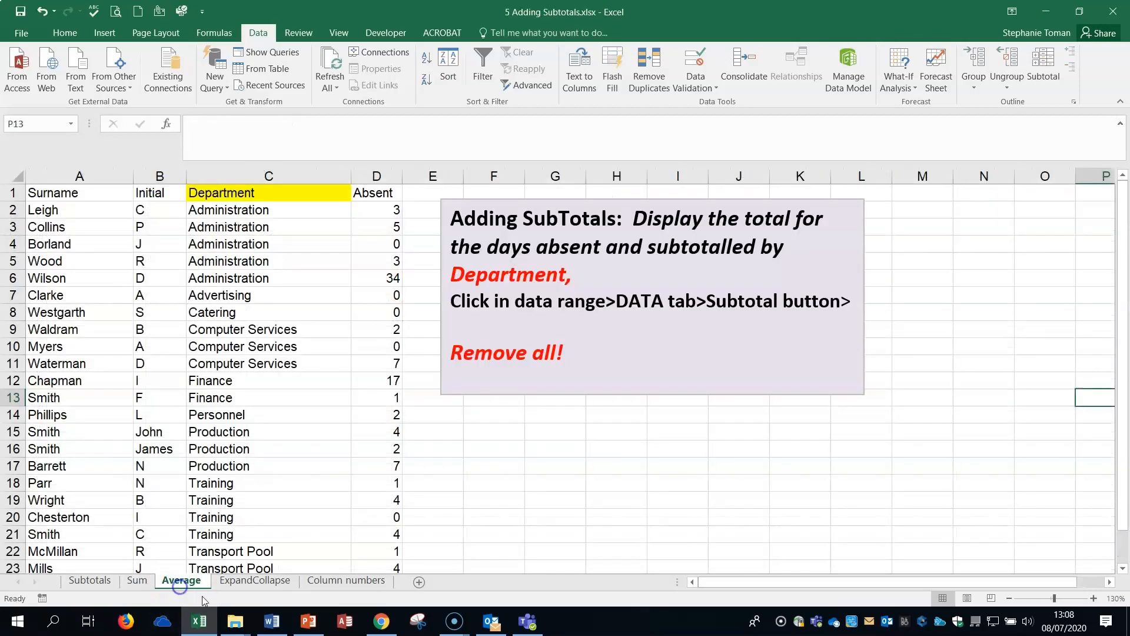
pyautogui.click(129, 316)
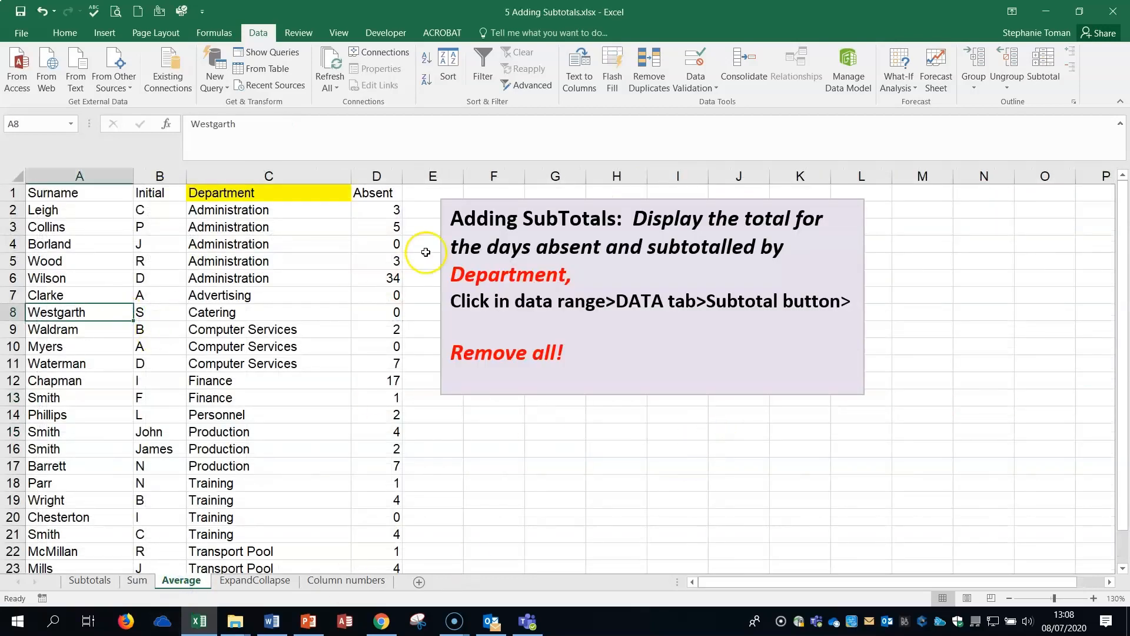
pyautogui.click(528, 85)
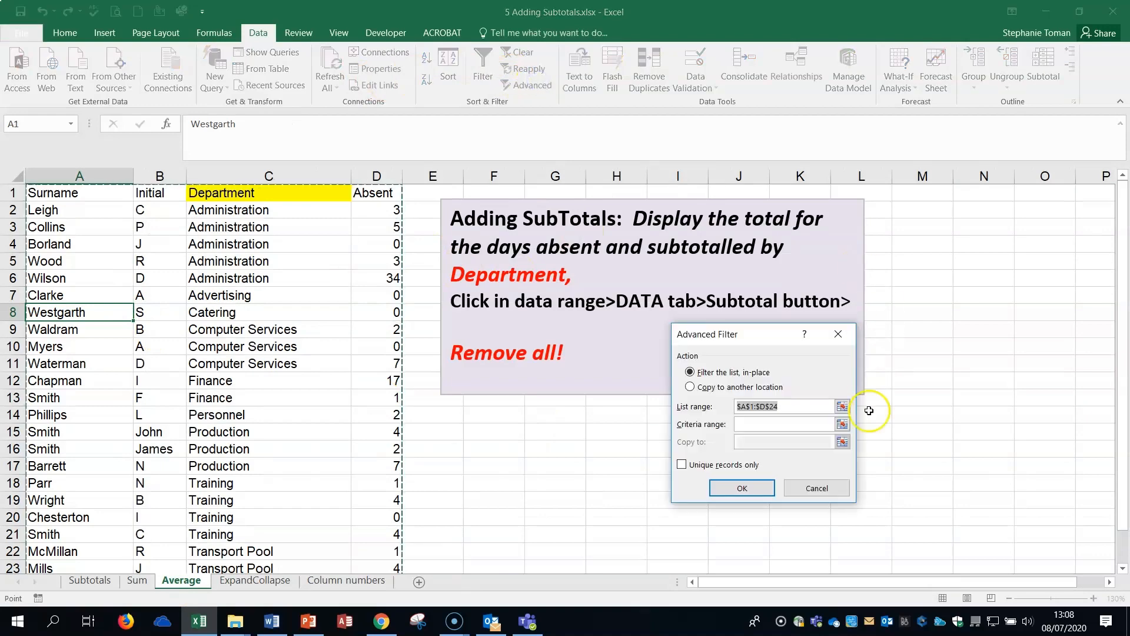
pyautogui.click(838, 334)
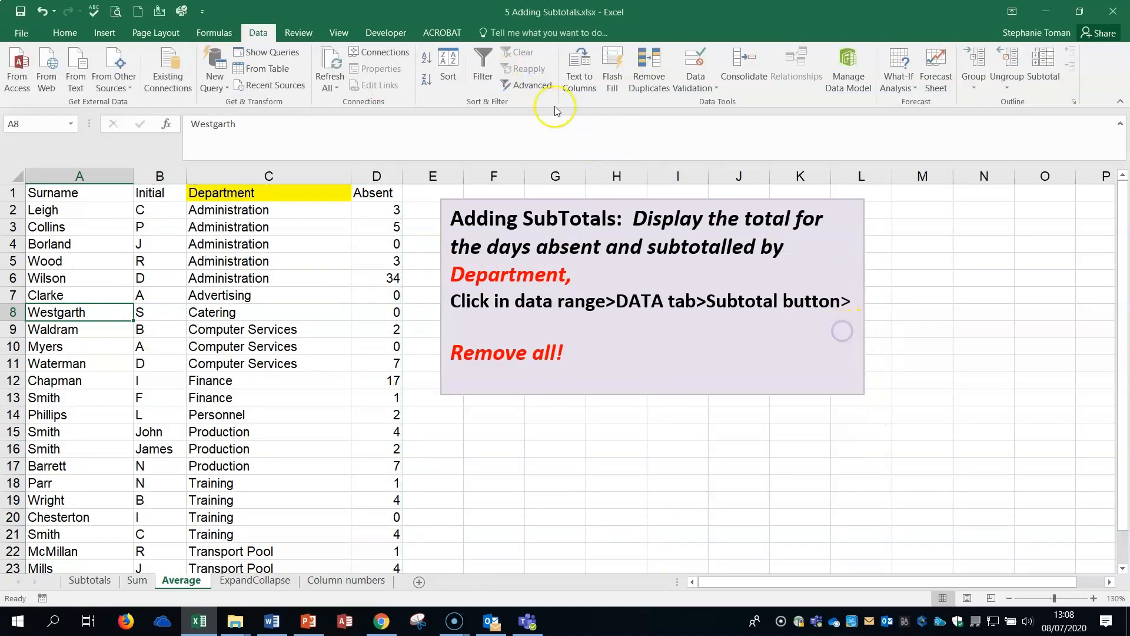
pyautogui.click(1043, 70)
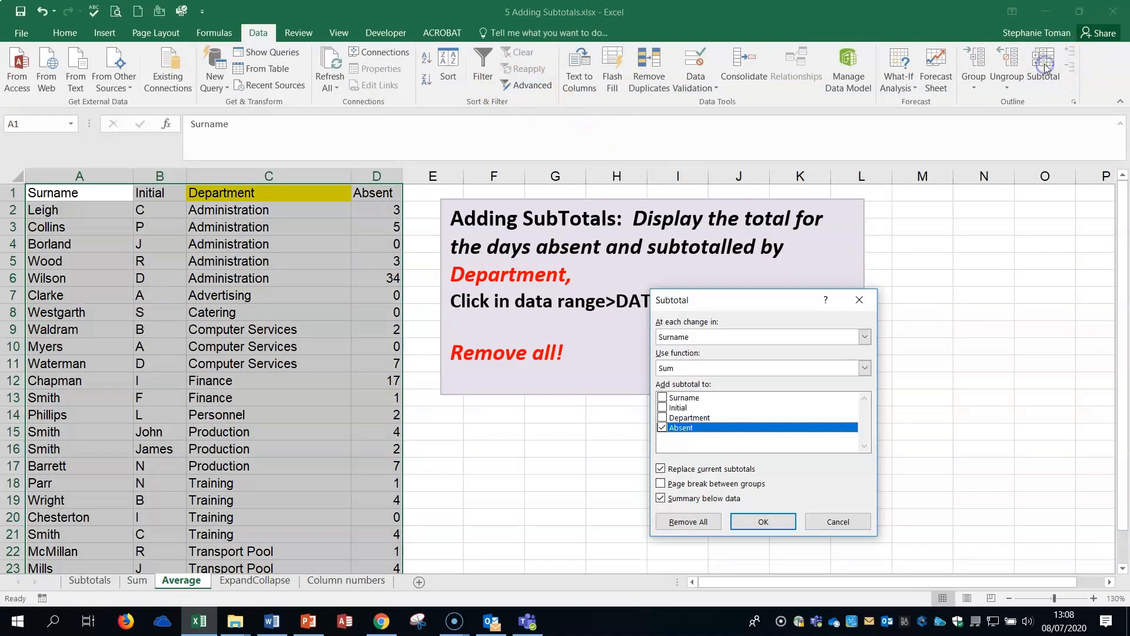
pyautogui.click(864, 368)
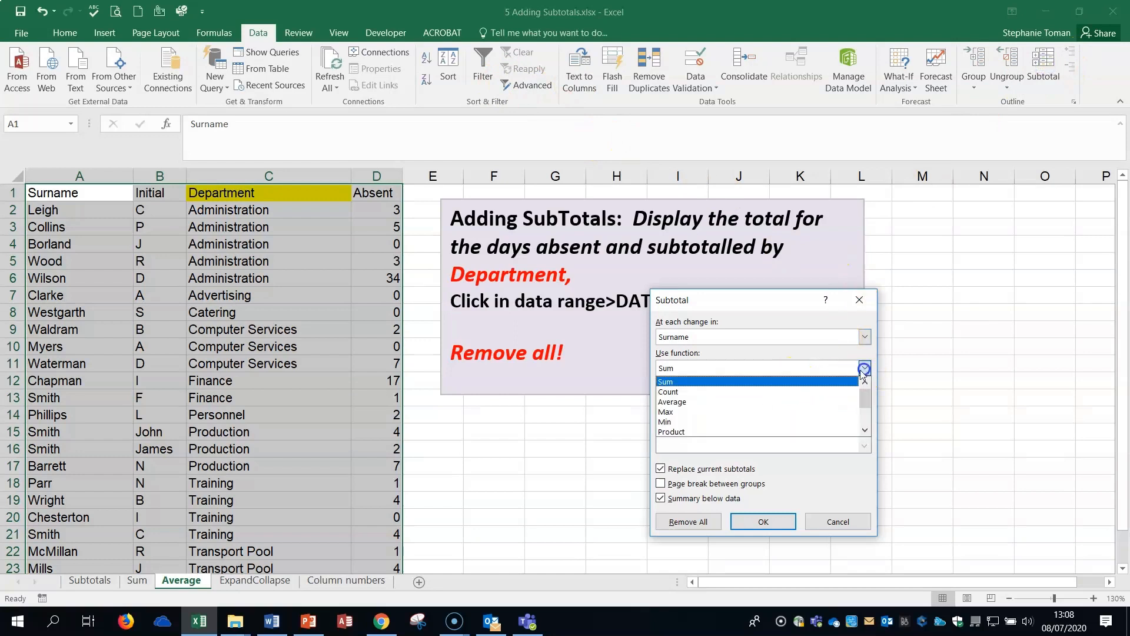
pyautogui.click(730, 398)
pyautogui.click(864, 337)
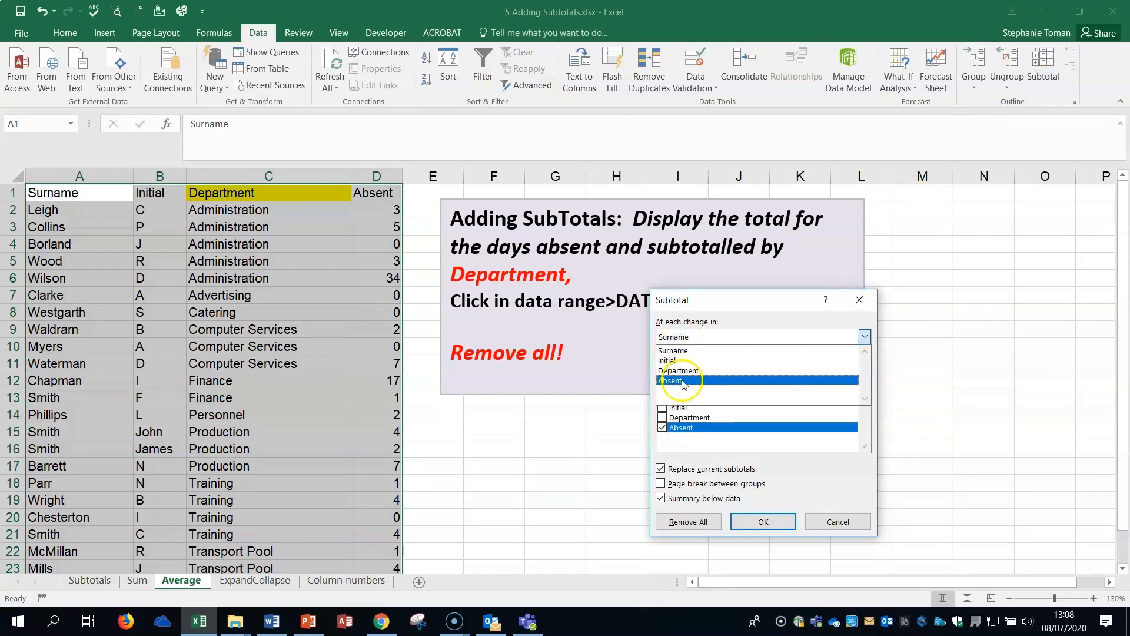
pyautogui.click(682, 370)
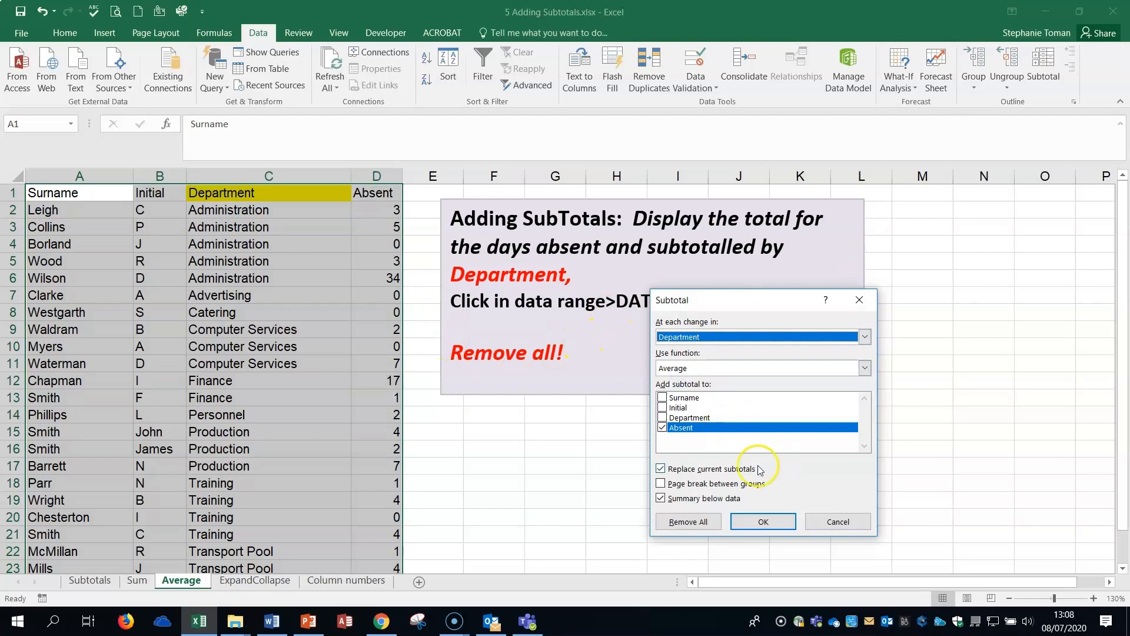
pyautogui.click(765, 521)
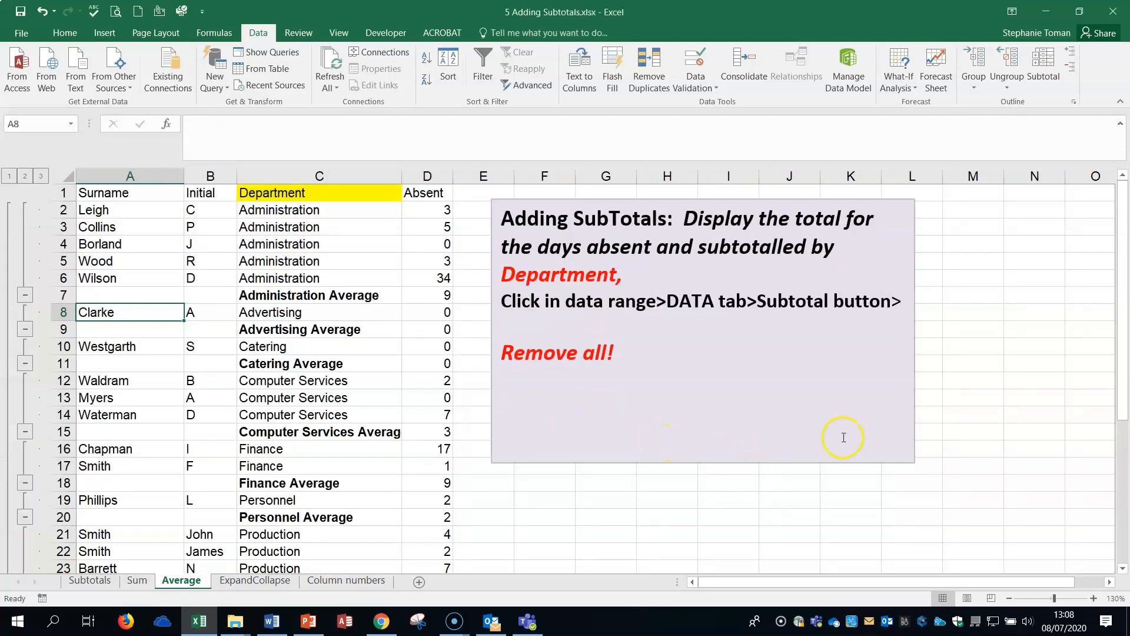
pyautogui.click(991, 457)
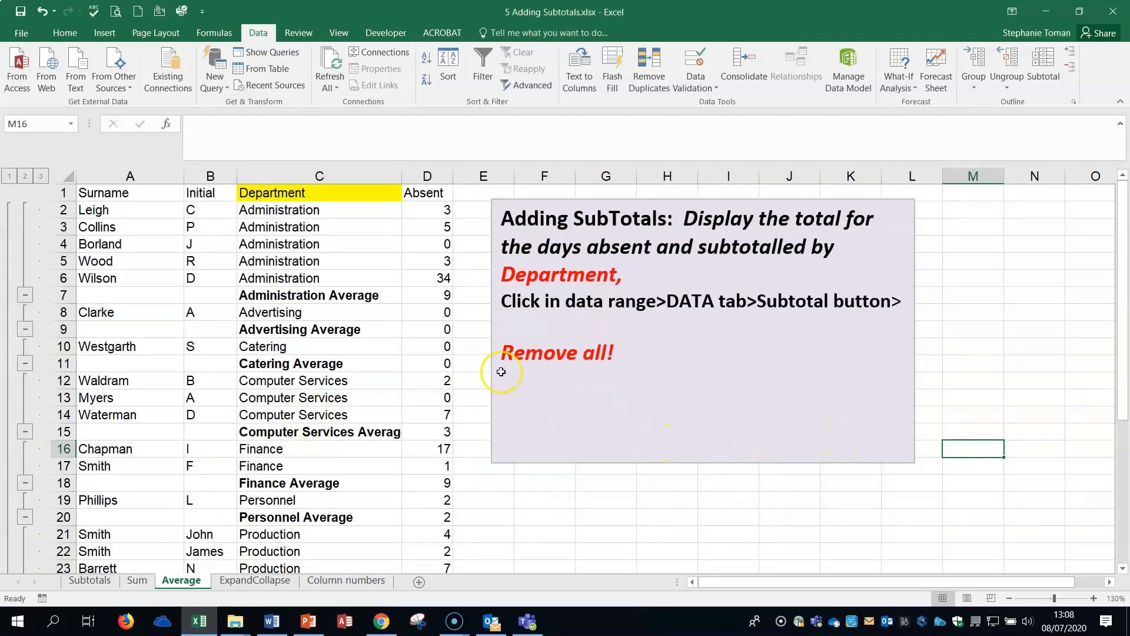
# Remove all the subtotals from the department absence list on the Average sheet.
pyautogui.click(1043, 69)
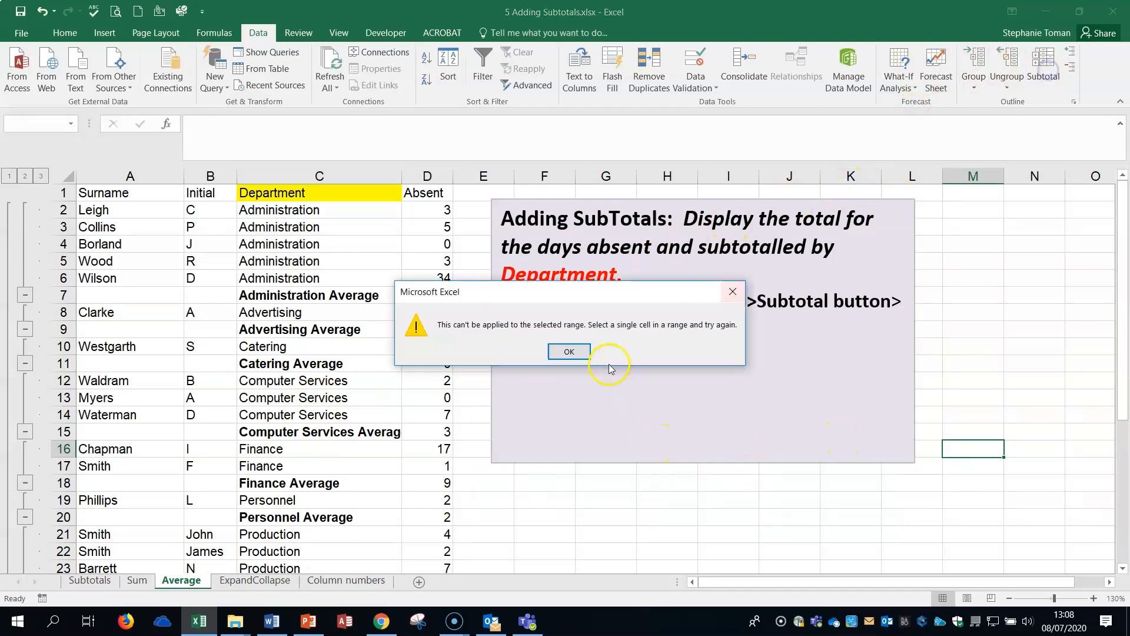
pyautogui.click(549, 358)
pyautogui.click(224, 380)
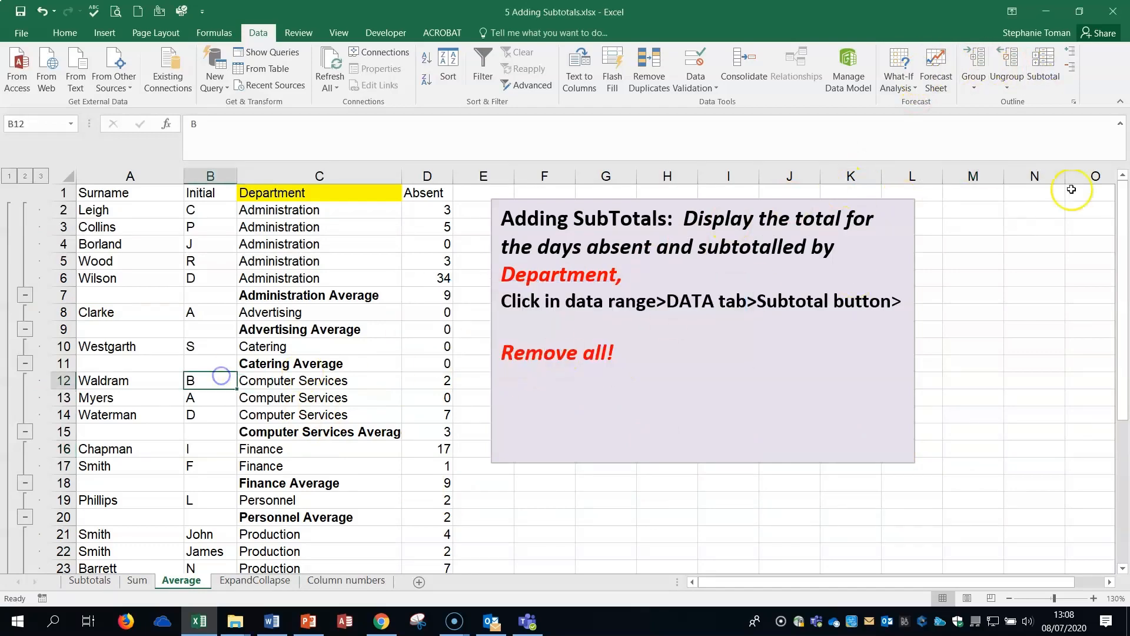
pyautogui.click(1051, 70)
pyautogui.click(686, 521)
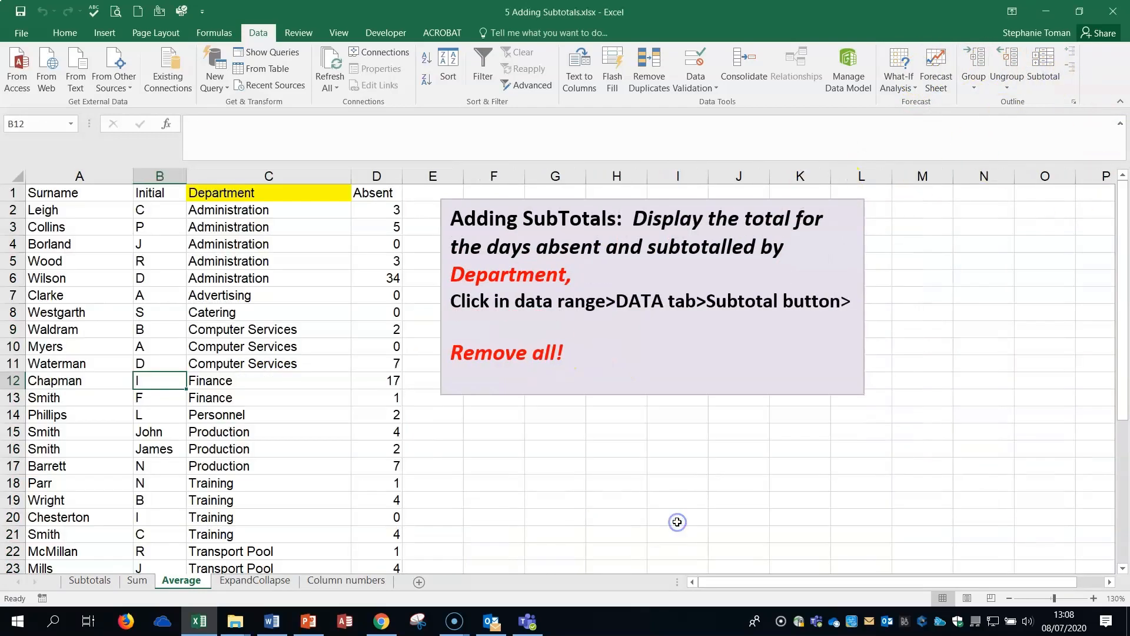
pyautogui.click(809, 502)
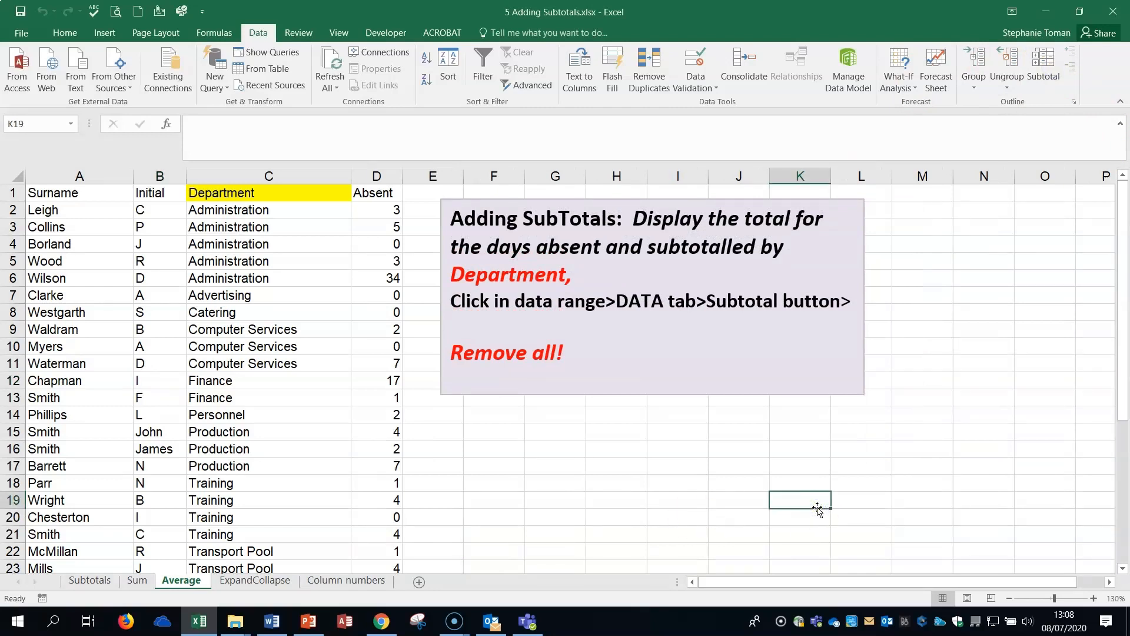
# View the ExpandCollapse sheet's grouped example, and return to the Subtotals sheet's explanatory notes.
pyautogui.click(236, 580)
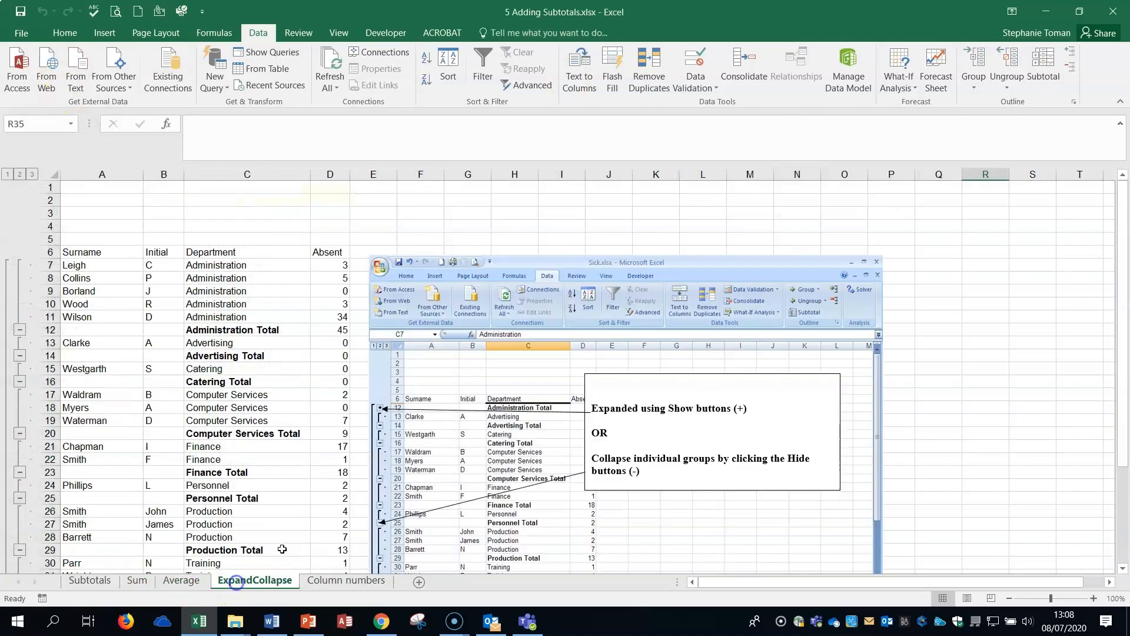
pyautogui.click(980, 382)
pyautogui.click(106, 582)
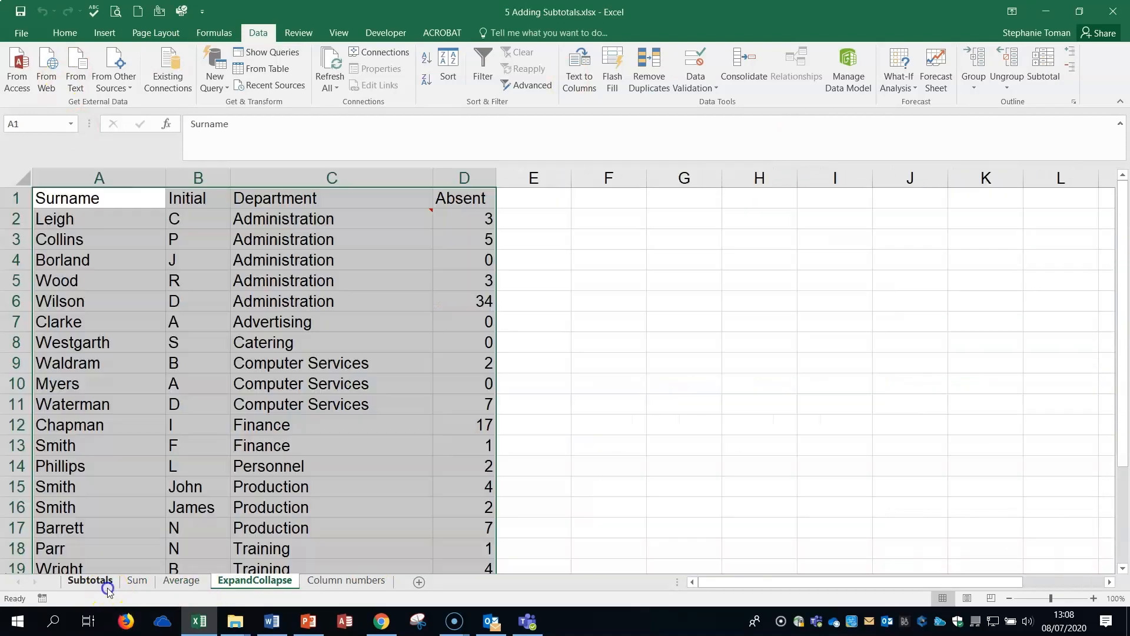
pyautogui.click(730, 256)
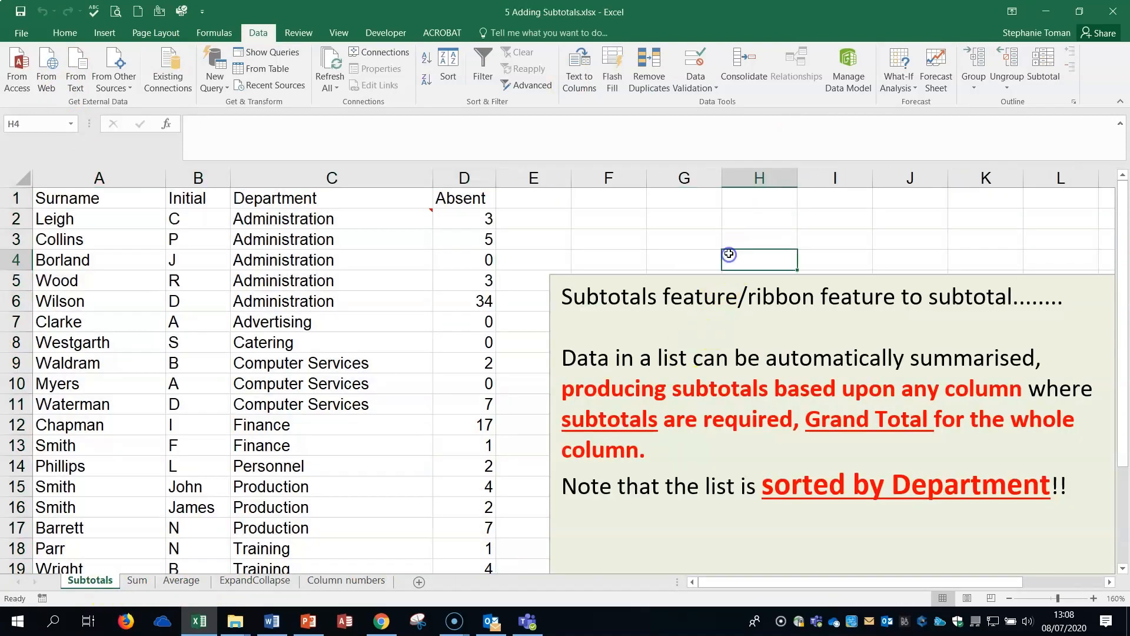
pyautogui.click(538, 268)
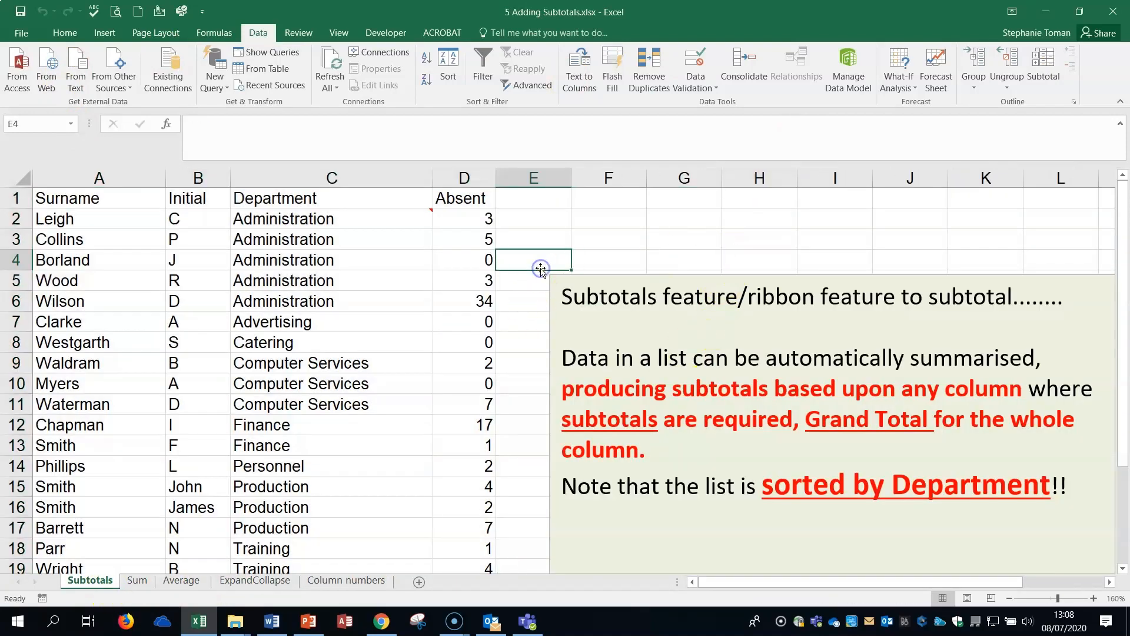
# Close 5 Adding Subtotals.xlsx without saving, and open 6 Custom Sort.xlsx on its Custom Sort Lists sheet.
pyautogui.click(1114, 14)
pyautogui.click(564, 325)
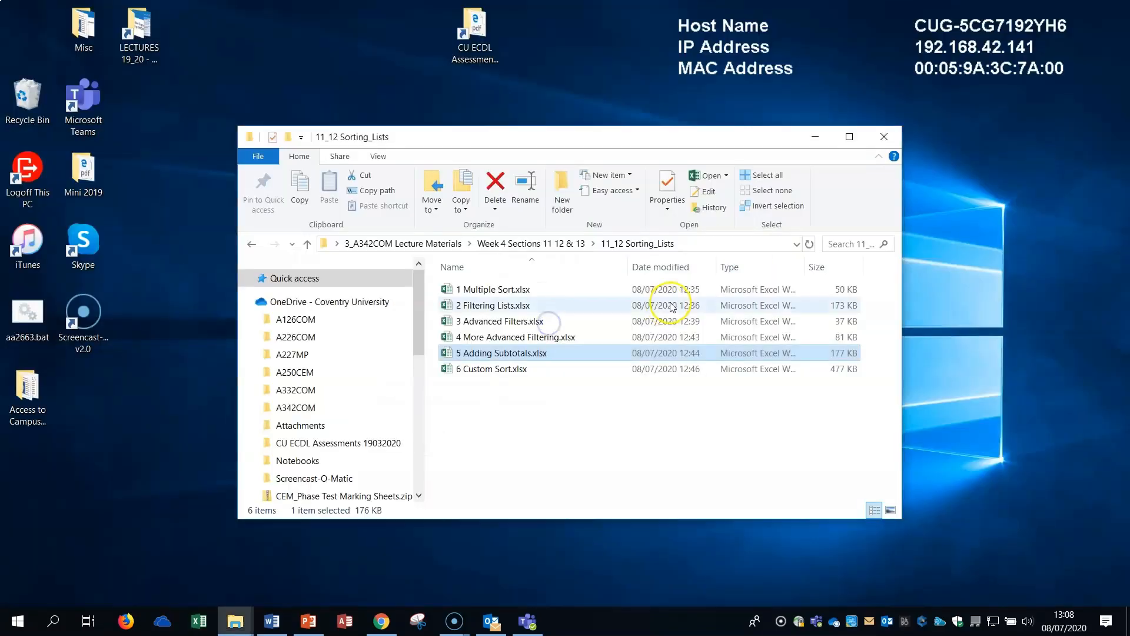
pyautogui.click(586, 371)
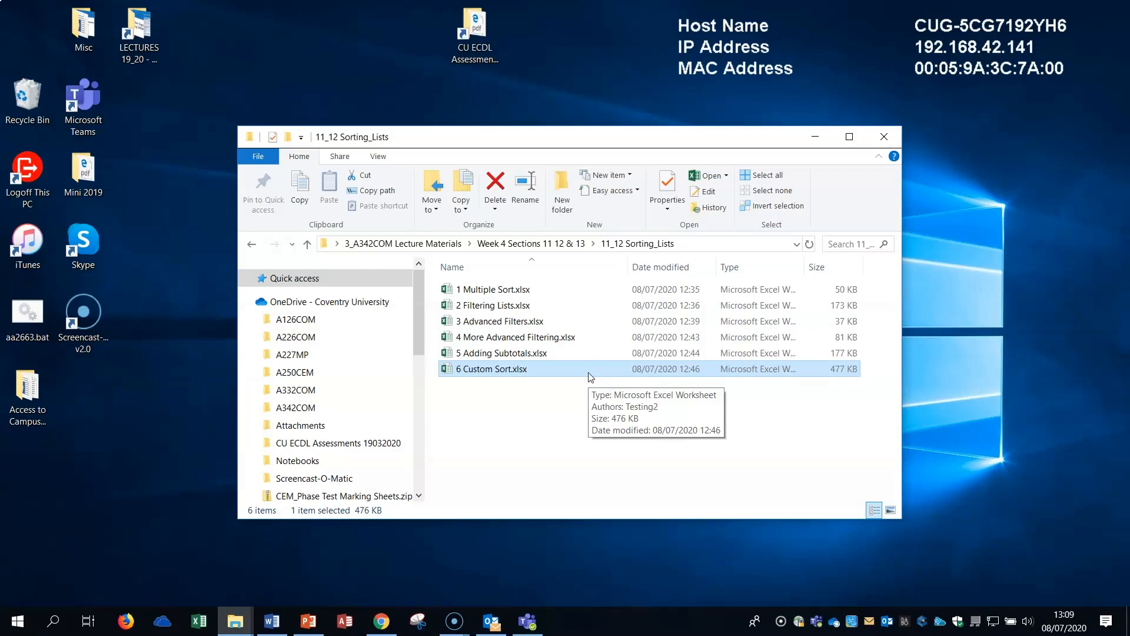
pyautogui.doubleClick(475, 373)
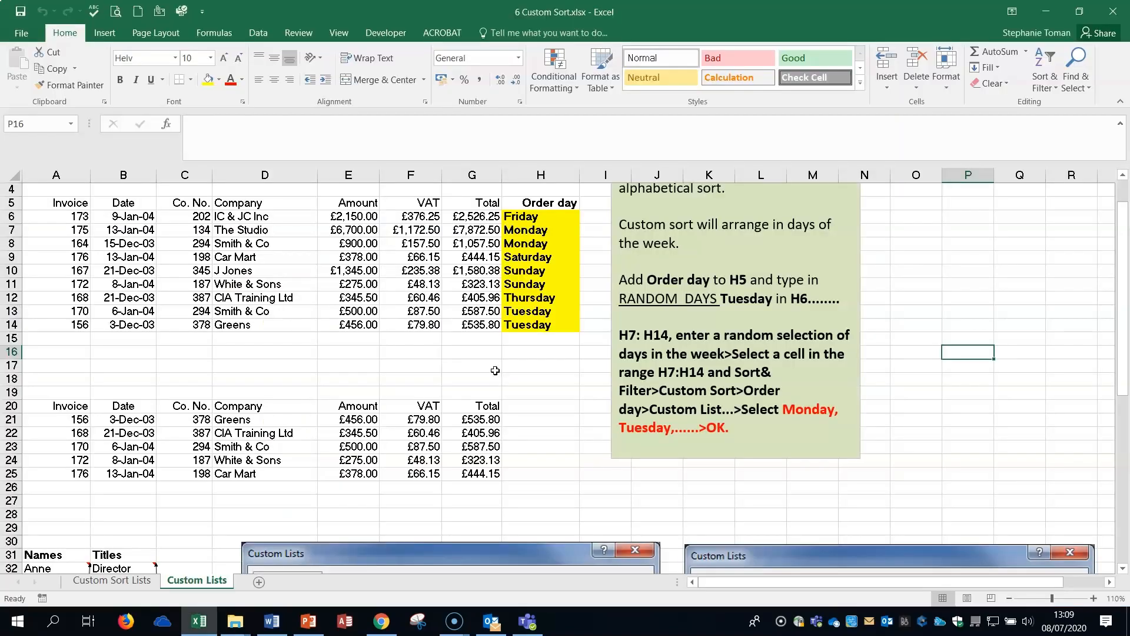
pyautogui.click(126, 581)
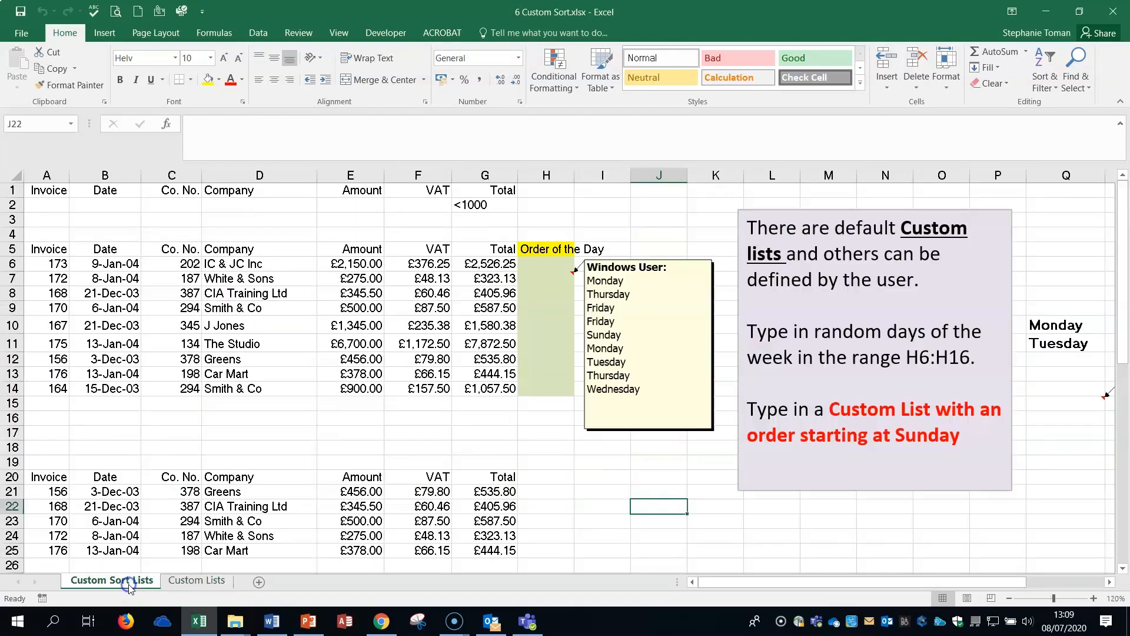
pyautogui.click(858, 549)
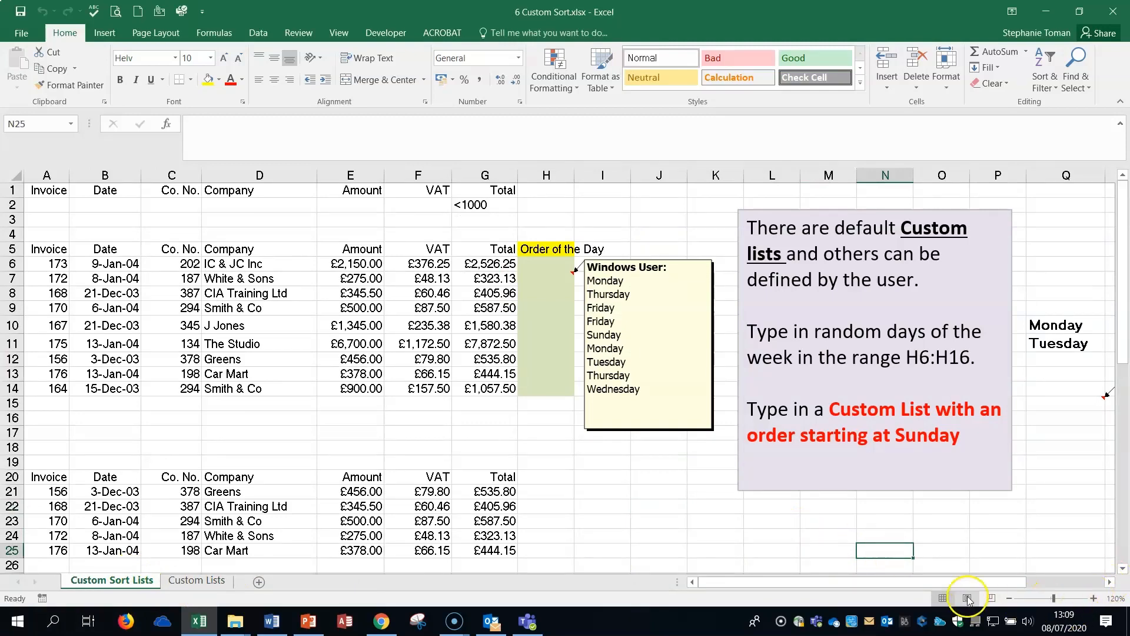
# Extend the Monday, Tuesday series in Q10:Q11 down to Q19 with AutoFill.
pyautogui.moveTo(965, 583); pyautogui.dragTo(1030, 585)
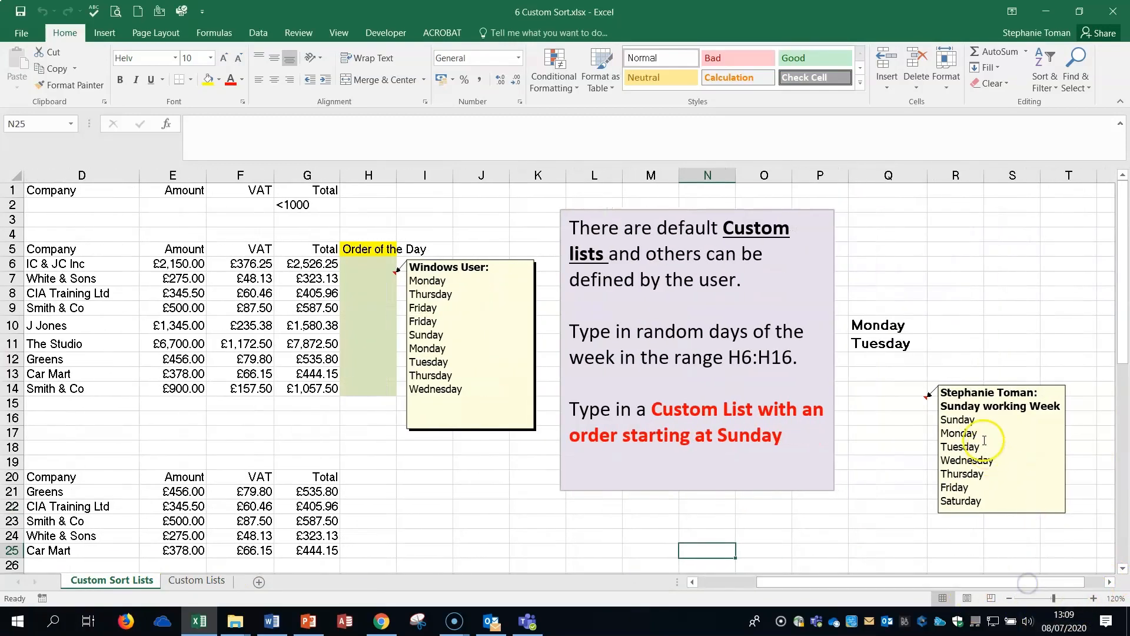
pyautogui.click(893, 328)
pyautogui.moveTo(895, 328)
pyautogui.mouseDown()
pyautogui.moveTo(893, 342)
pyautogui.moveTo(885, 323)
pyautogui.moveTo(901, 323)
pyautogui.moveTo(907, 344)
pyautogui.mouseUp()
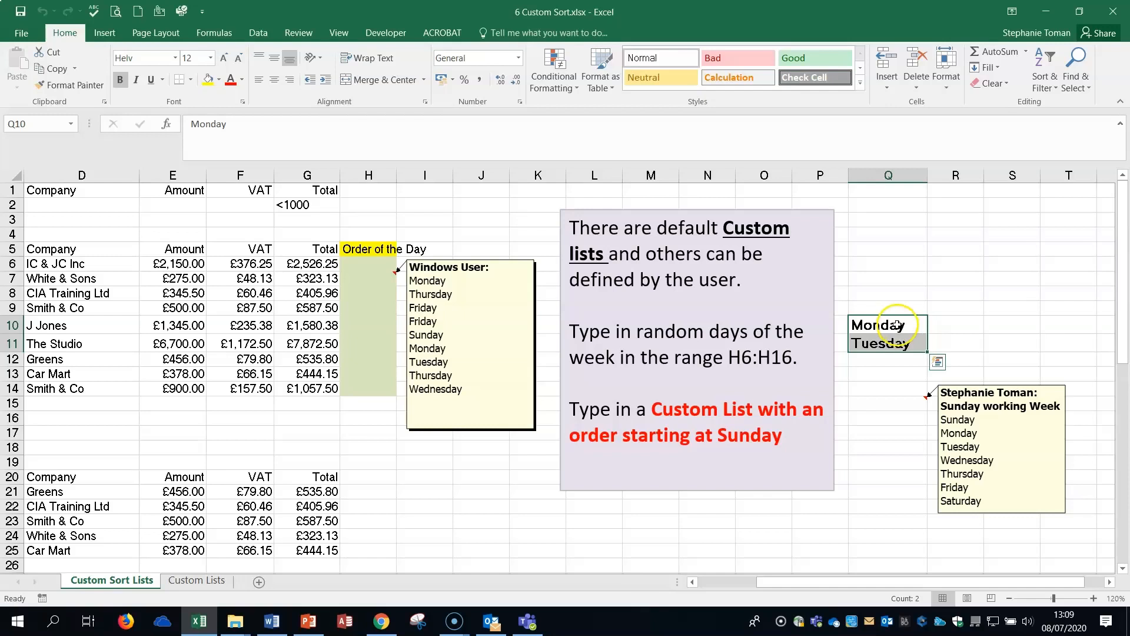
pyautogui.moveTo(928, 352); pyautogui.dragTo(900, 476)
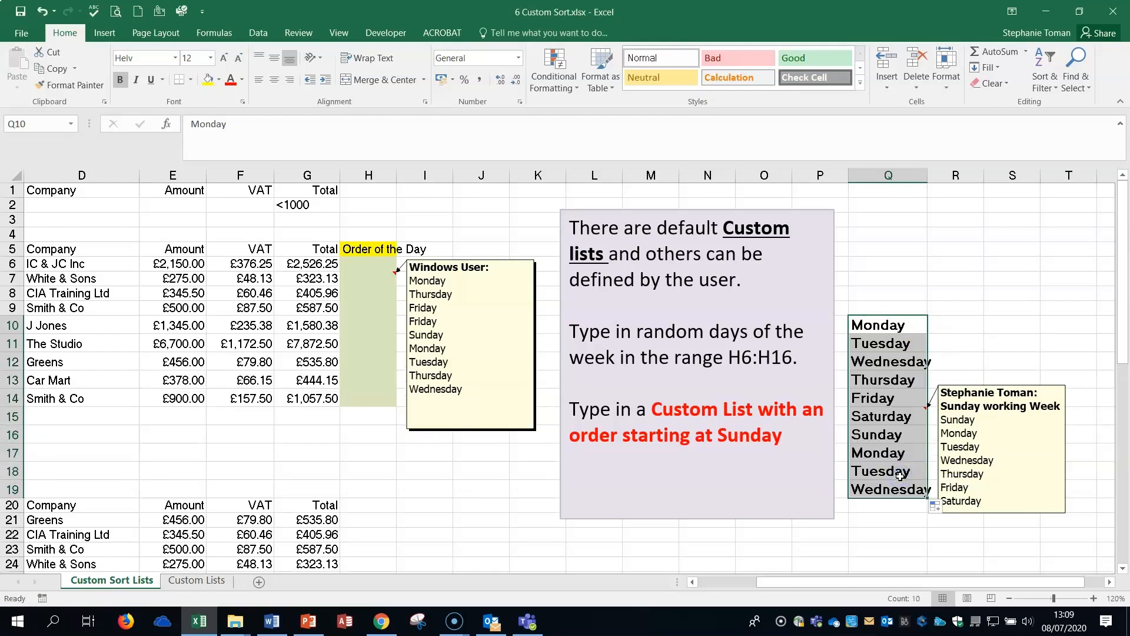
# Enter 1, 2 and 3 in S4:S6 and extend the number series to 6 in S9 with AutoFill.
pyautogui.click(1014, 233)
pyautogui.write('1')
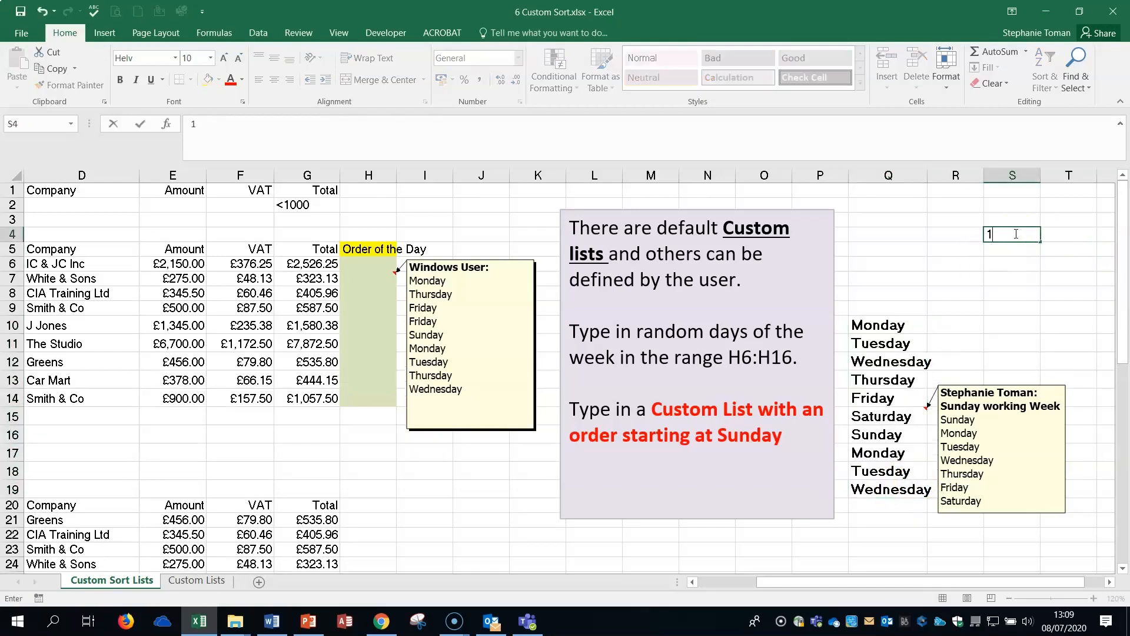
pyautogui.press('Return')
pyautogui.write('2')
pyautogui.press('Return')
pyautogui.write('3')
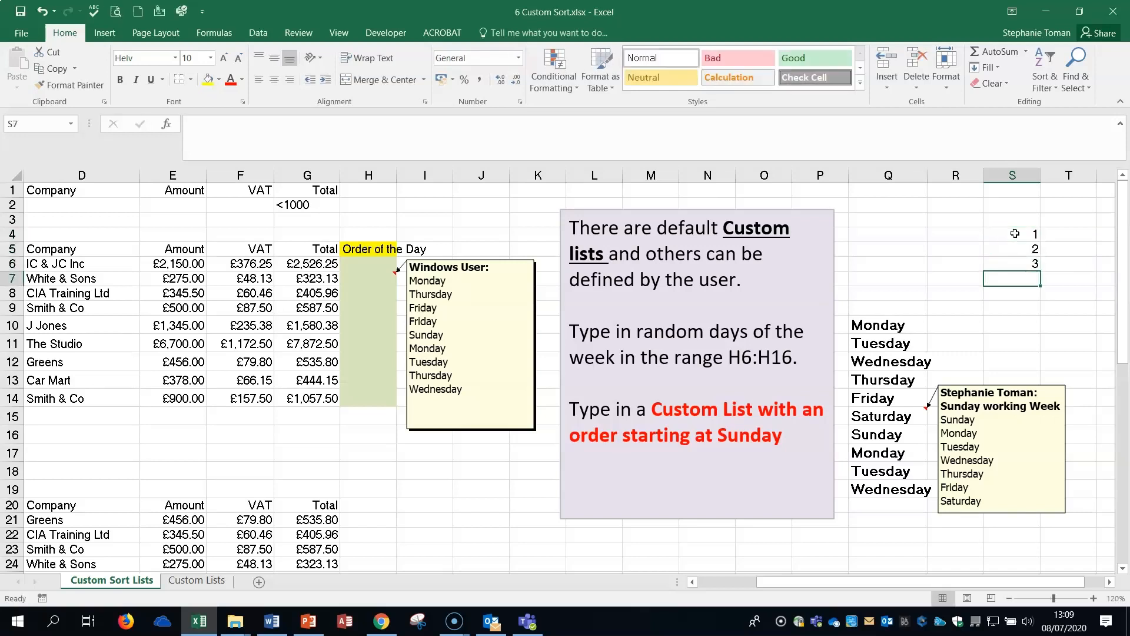
pyautogui.press('Return')
pyautogui.click(1024, 235)
pyautogui.moveTo(1024, 235); pyautogui.dragTo(1039, 310)
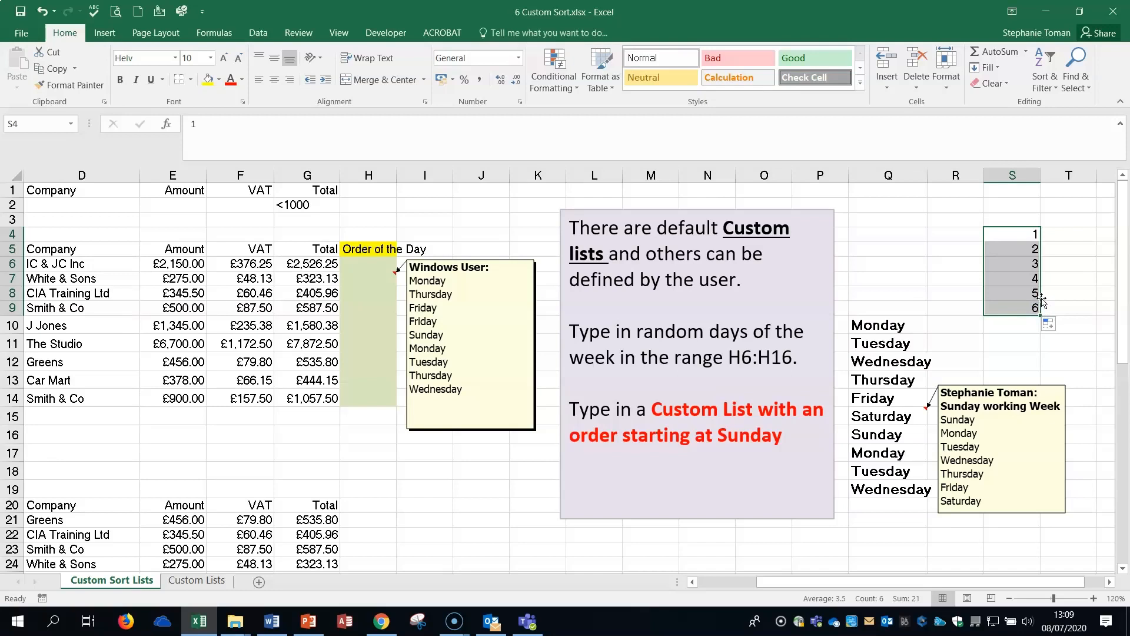
# Select H6, the first empty cell under the Order of the Day heading.
pyautogui.click(876, 327)
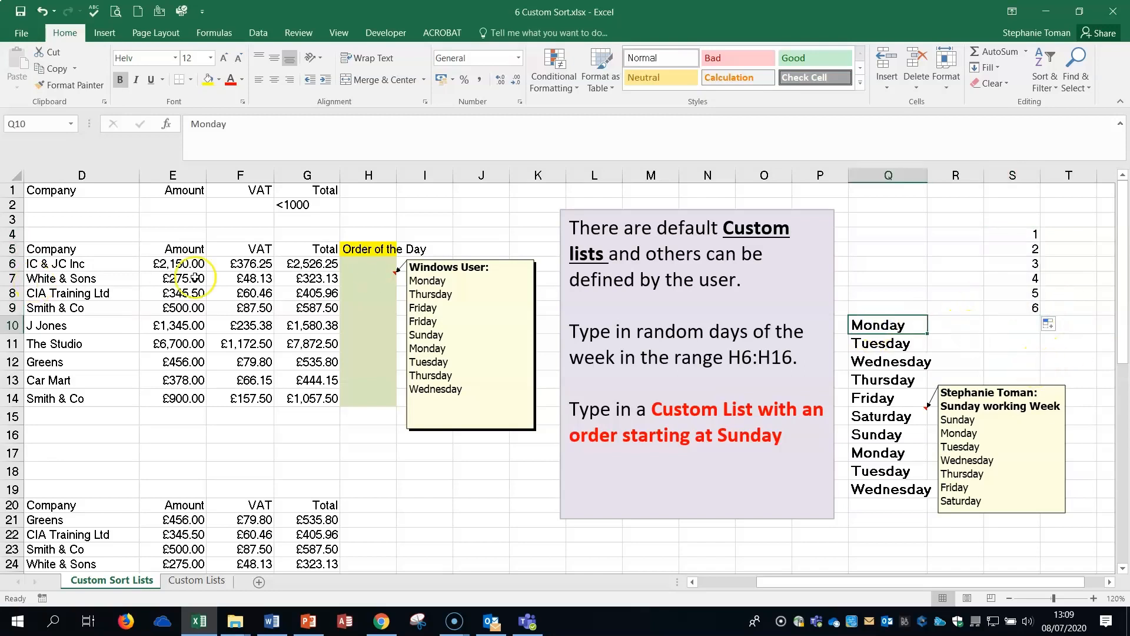
pyautogui.click(365, 262)
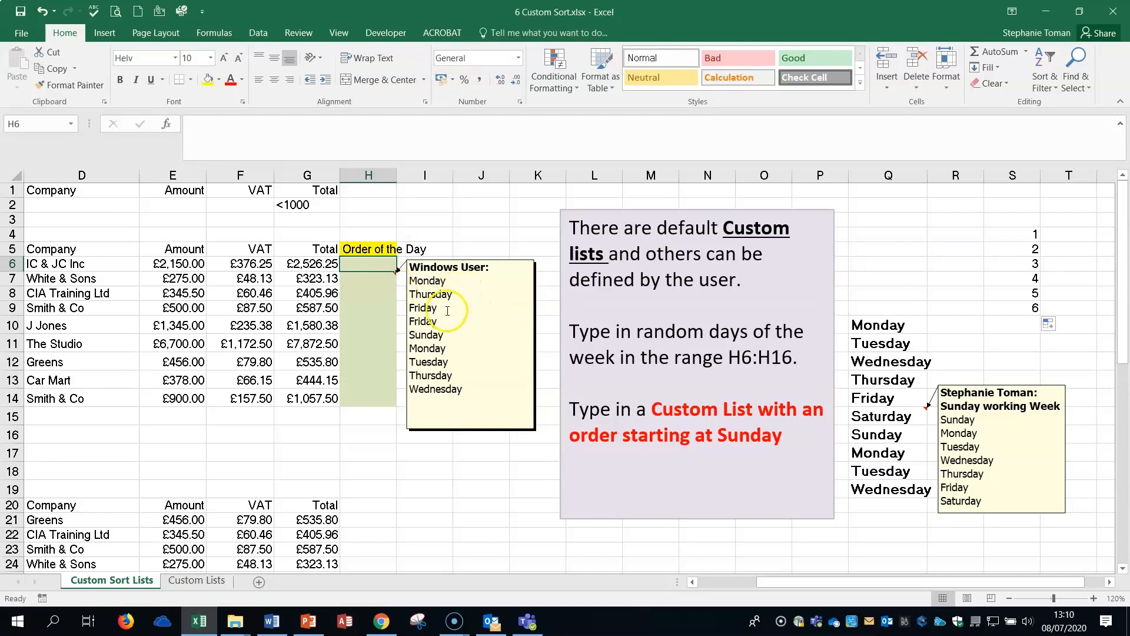
# Copy the Monday to Wednesday day entries from the Windows User note and paste them into H6:H14 under Order of the Day.
pyautogui.click(472, 386)
pyautogui.moveTo(462, 390); pyautogui.dragTo(411, 281)
pyautogui.hotkey('ctrl', 'c')
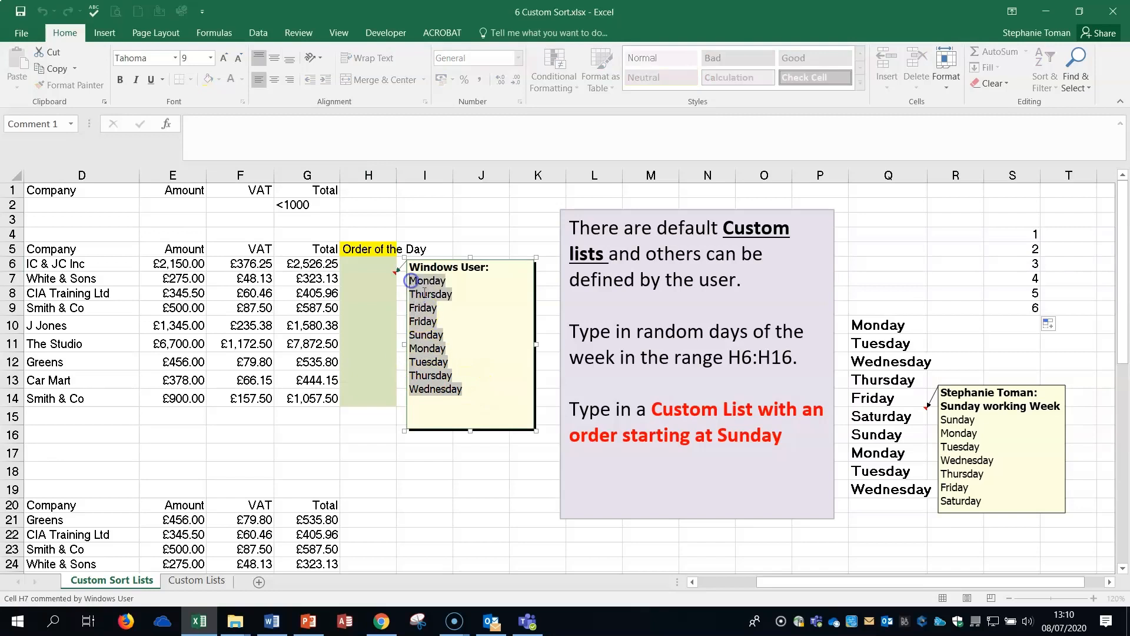
pyautogui.rightClick(424, 293)
pyautogui.click(461, 318)
pyautogui.click(366, 264)
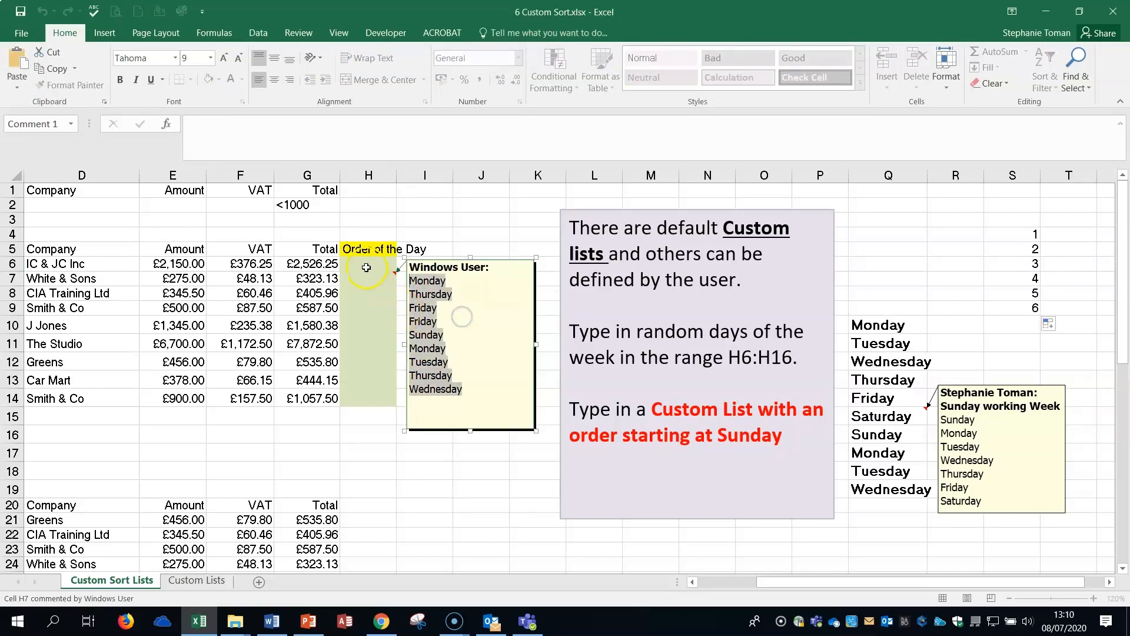
pyautogui.rightClick(364, 262)
pyautogui.click(394, 326)
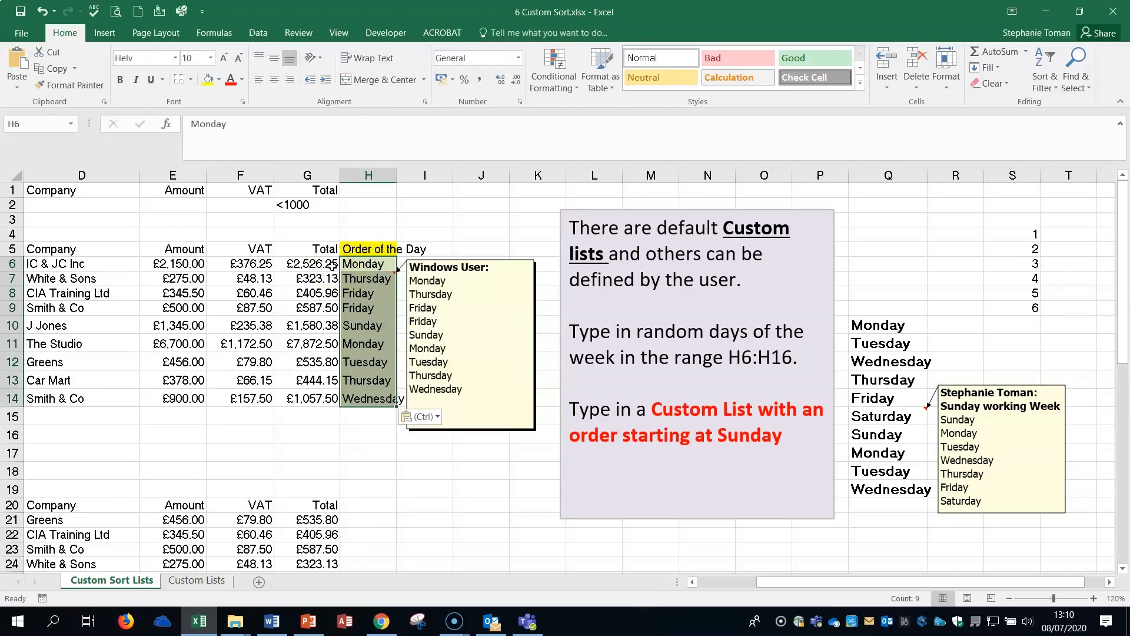
pyautogui.click(362, 265)
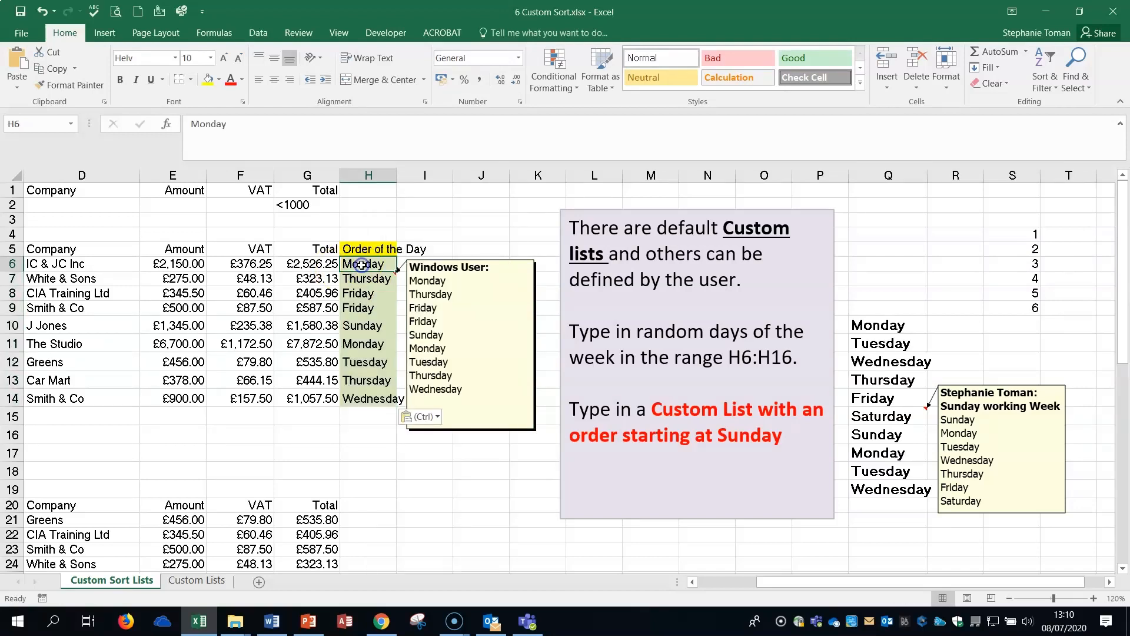
pyautogui.click(372, 397)
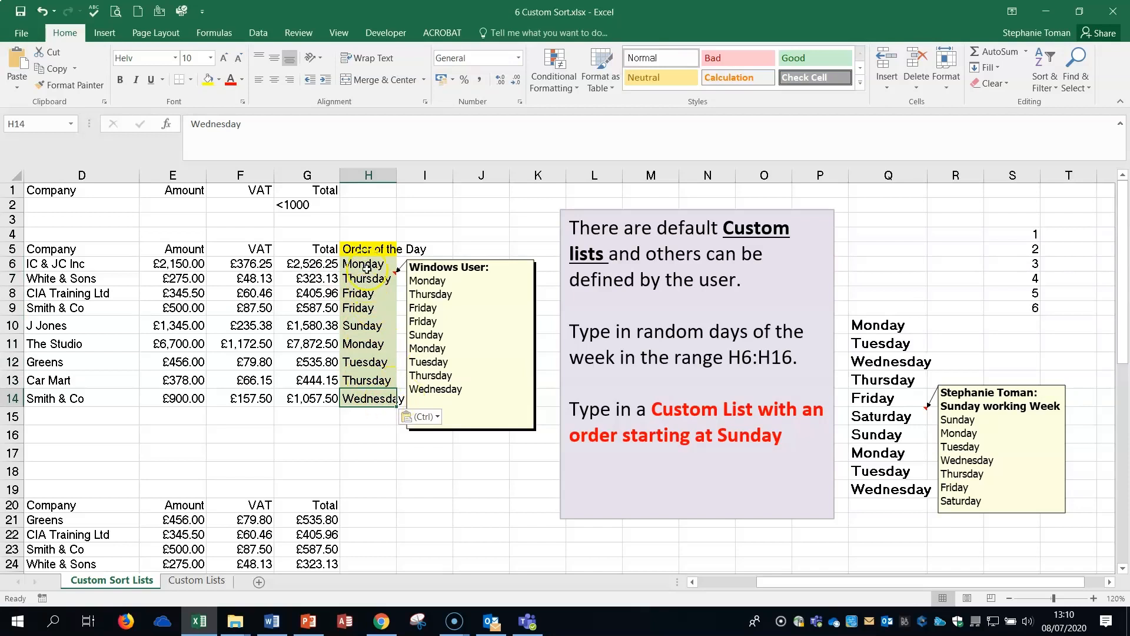
# Custom sort the table by the Order of the Day values, using the built-in custom list Monday, Tuesday, Wednesday, Thursday, Friday, Saturday, Sunday.
pyautogui.moveTo(366, 270); pyautogui.dragTo(359, 400)
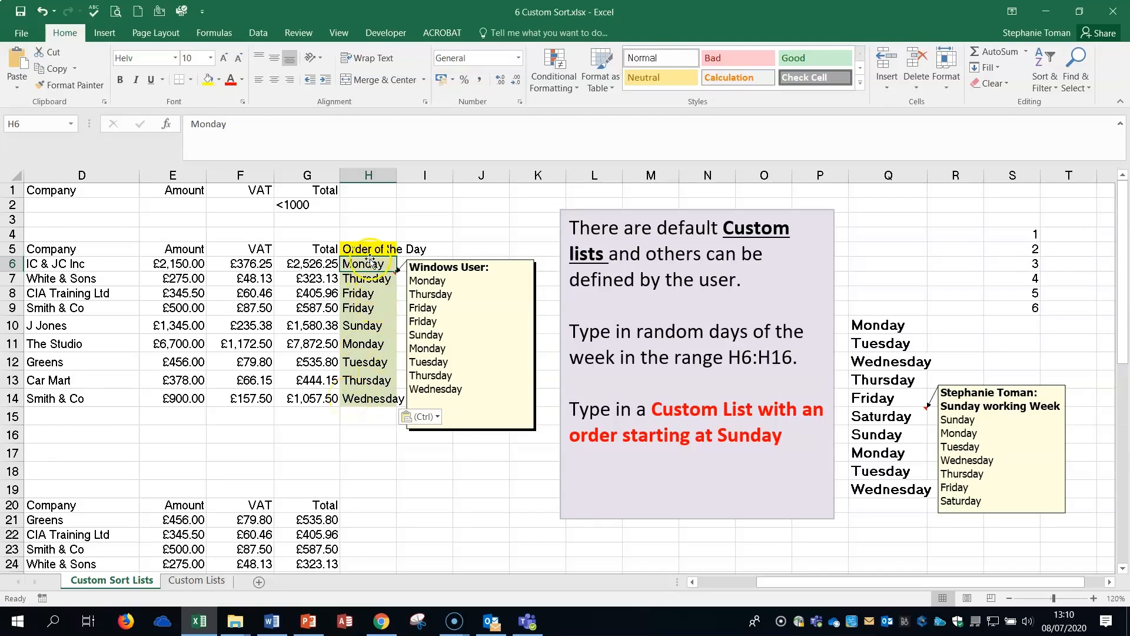
pyautogui.click(1054, 86)
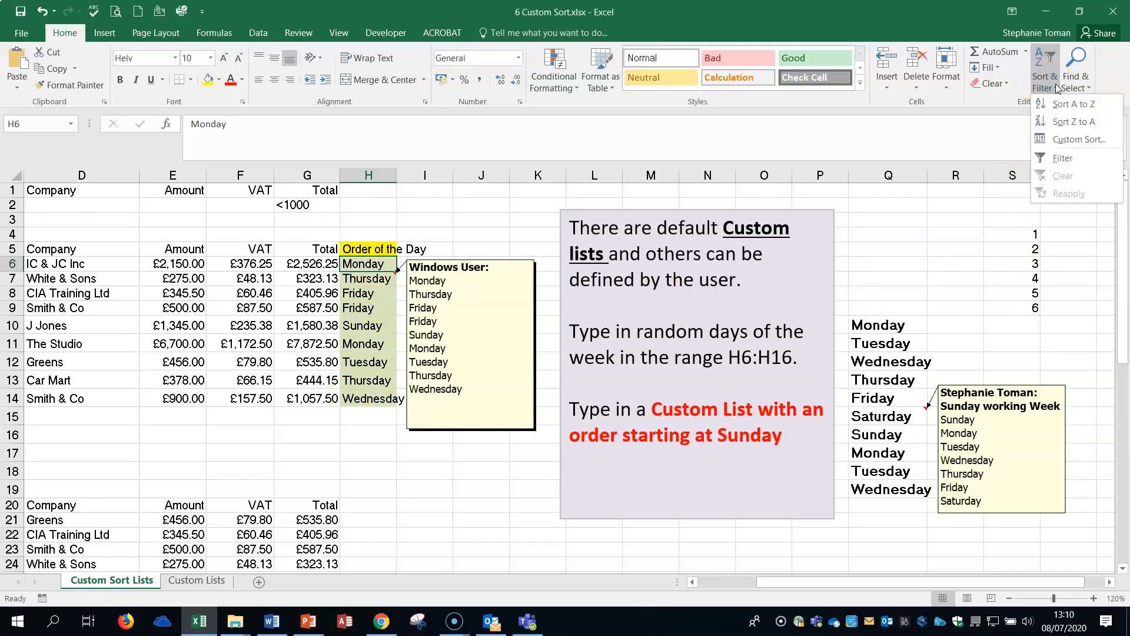
pyautogui.click(1060, 139)
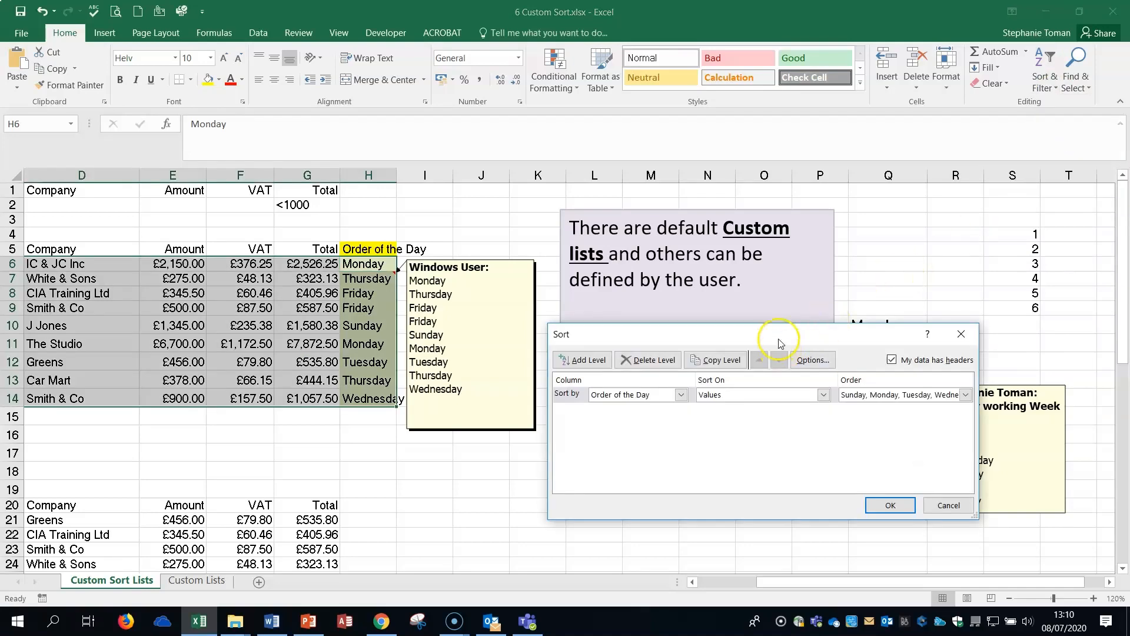
pyautogui.moveTo(779, 343); pyautogui.dragTo(813, 170)
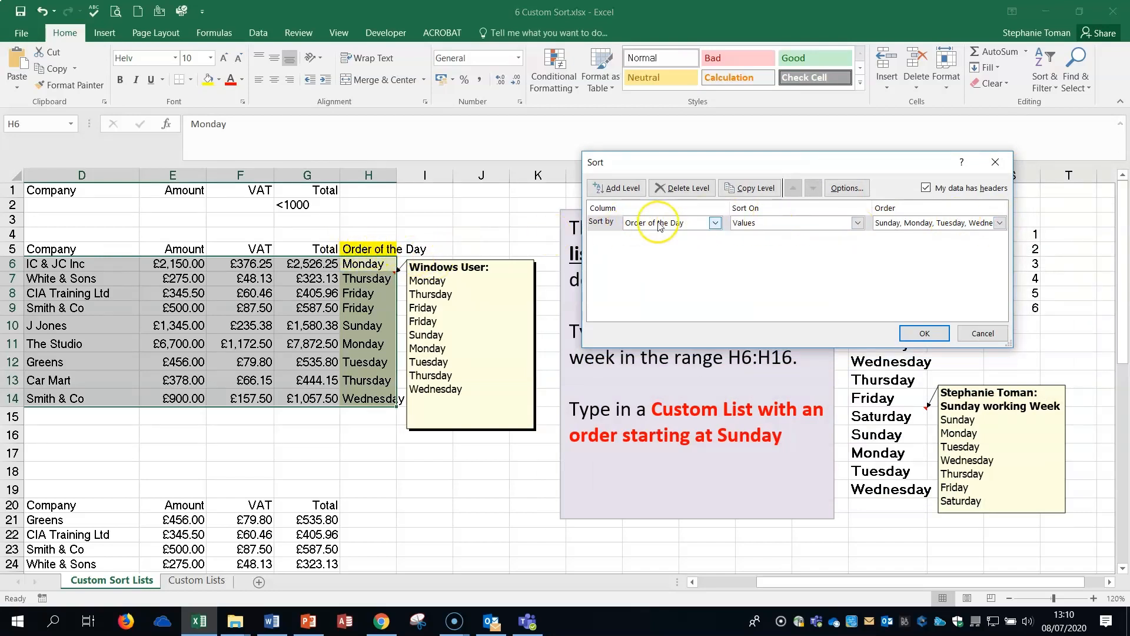
pyautogui.click(999, 223)
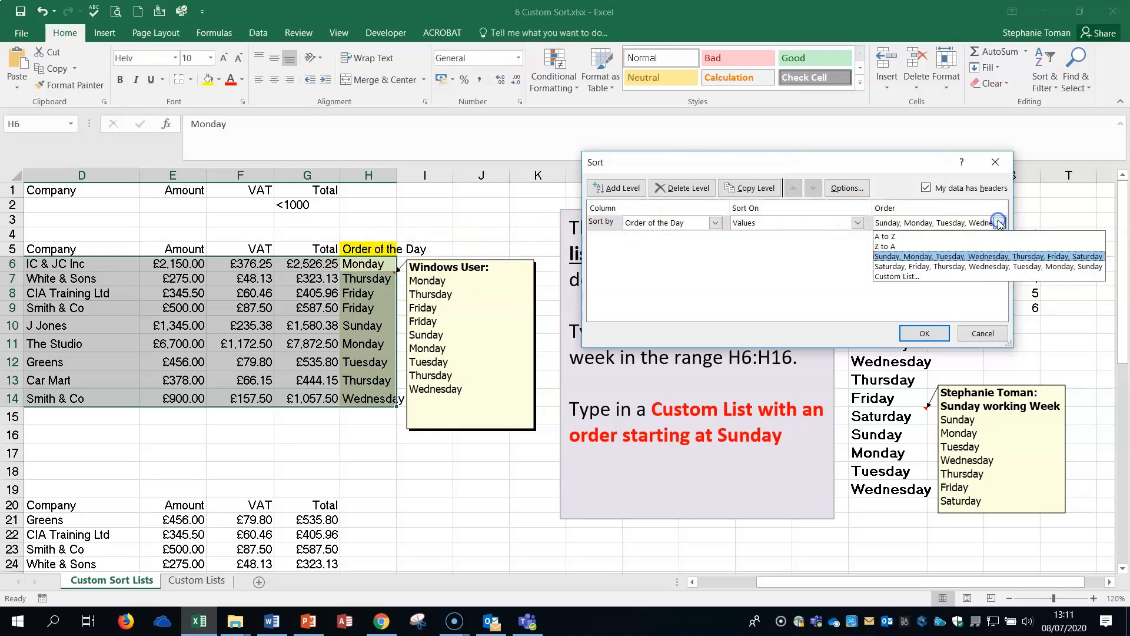
pyautogui.click(909, 278)
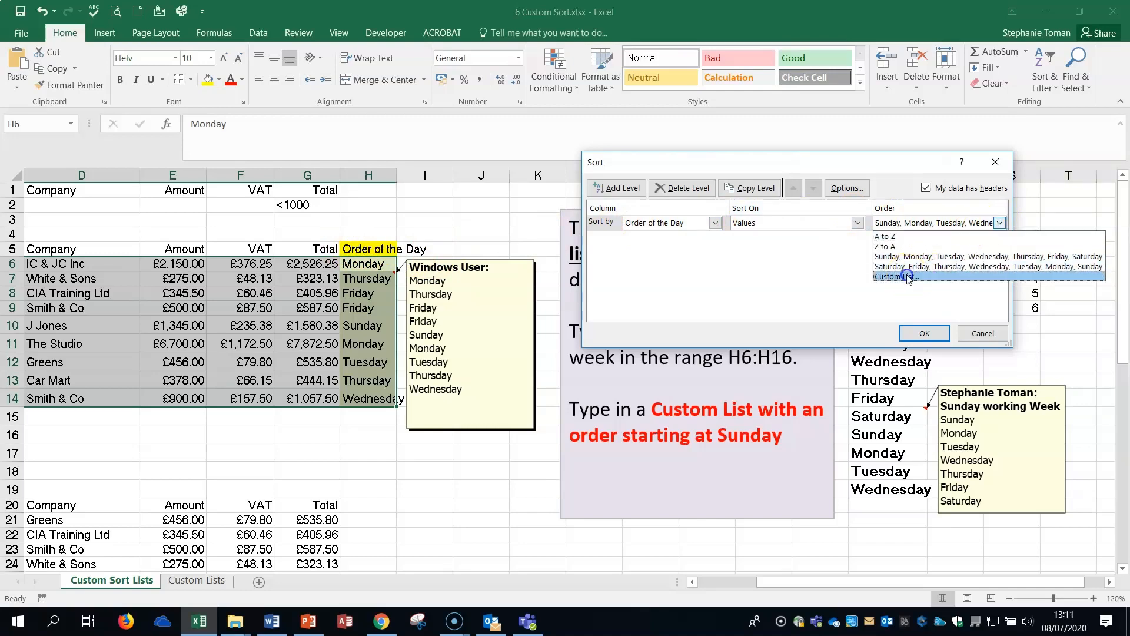
pyautogui.moveTo(790, 283); pyautogui.dragTo(905, 250)
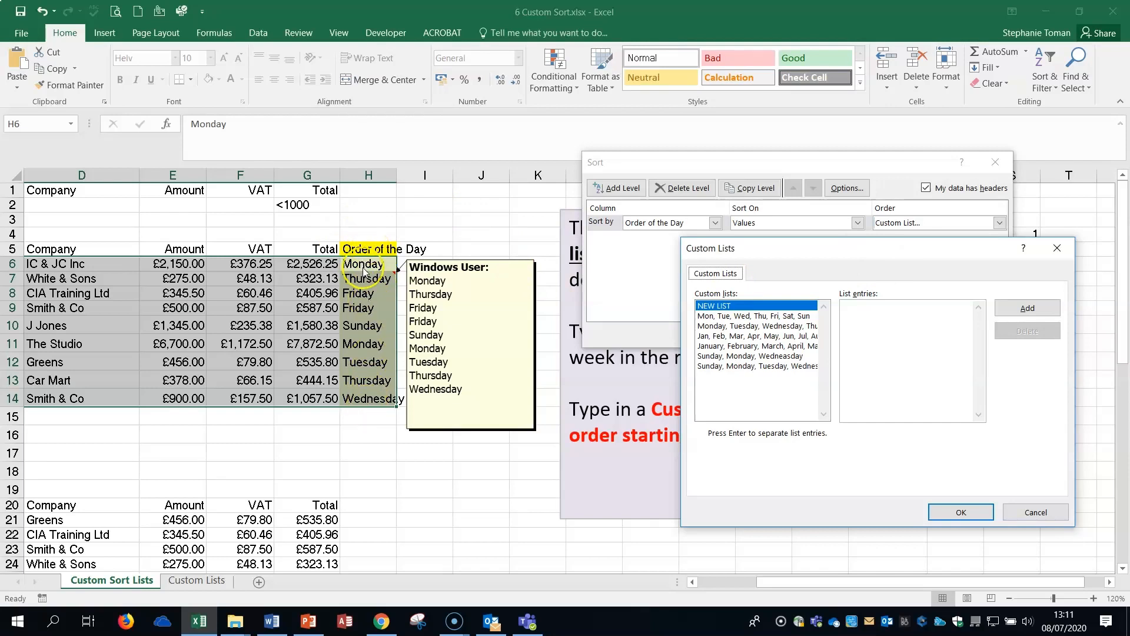
pyautogui.click(747, 326)
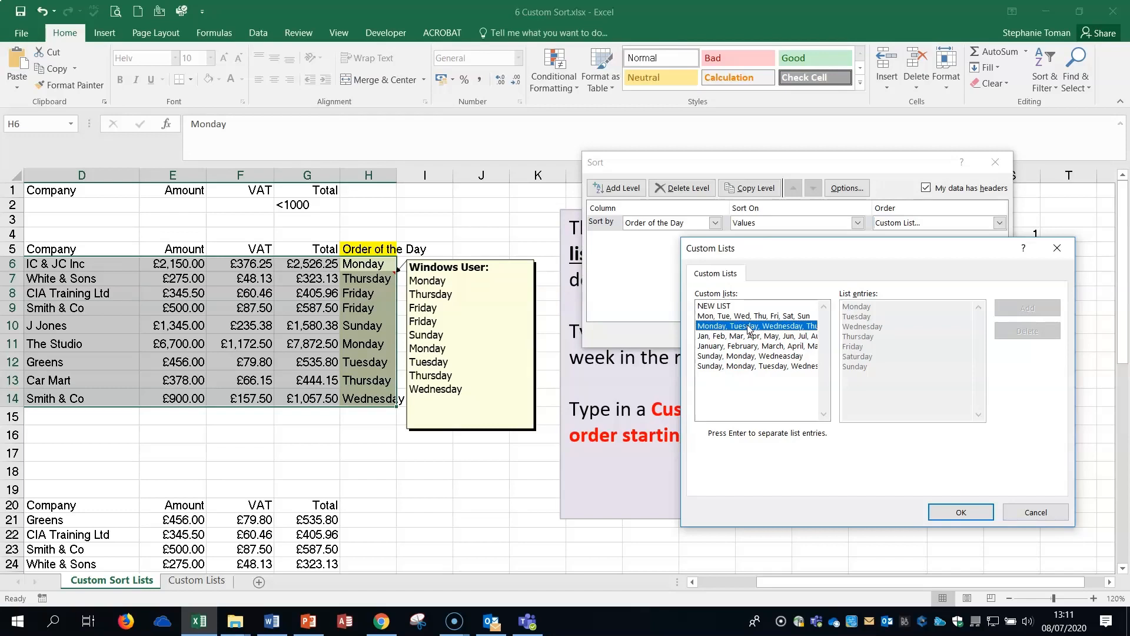
pyautogui.click(954, 512)
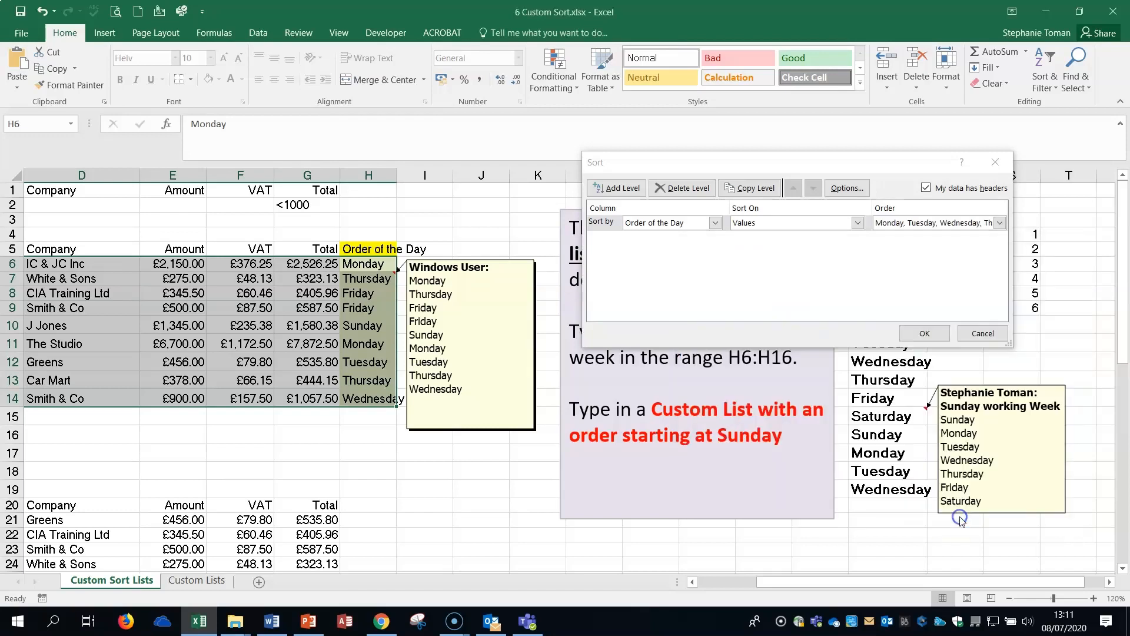
pyautogui.click(924, 333)
# Check the sequence of weekdays down the sorted Order of the Day column.
pyautogui.click(362, 278)
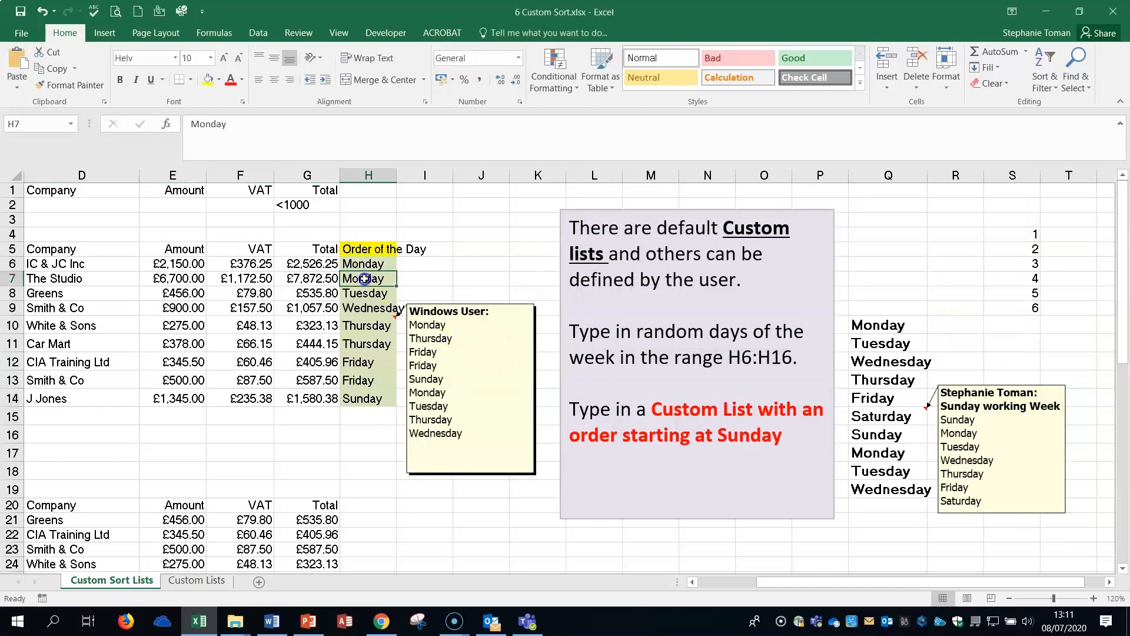
pyautogui.click(366, 308)
pyautogui.click(377, 335)
pyautogui.click(376, 381)
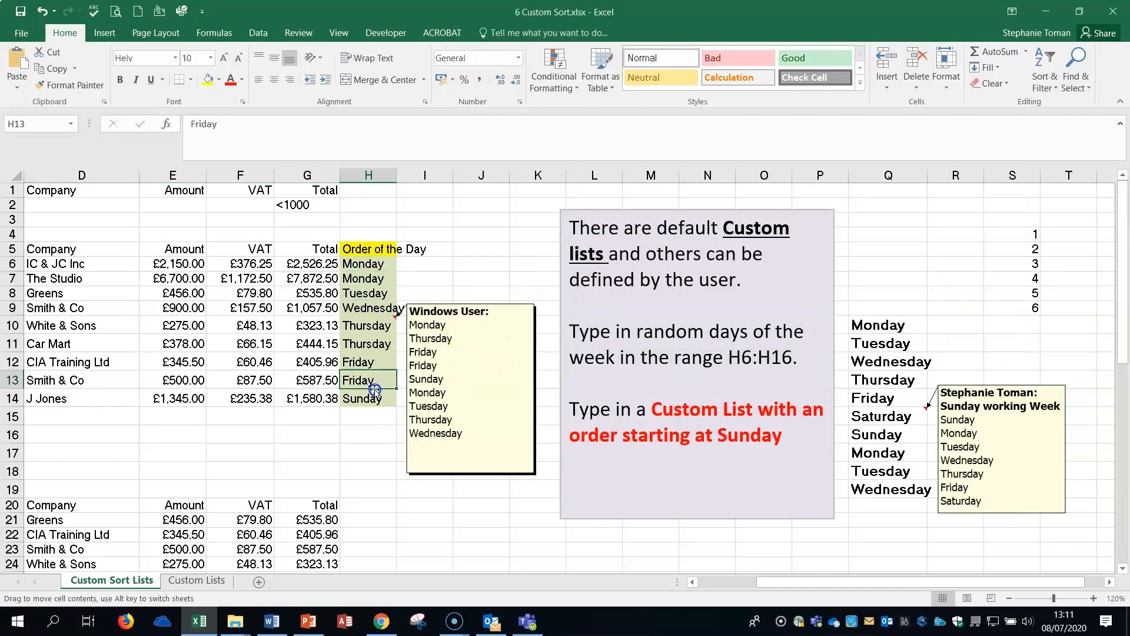
pyautogui.click(363, 394)
pyautogui.click(536, 248)
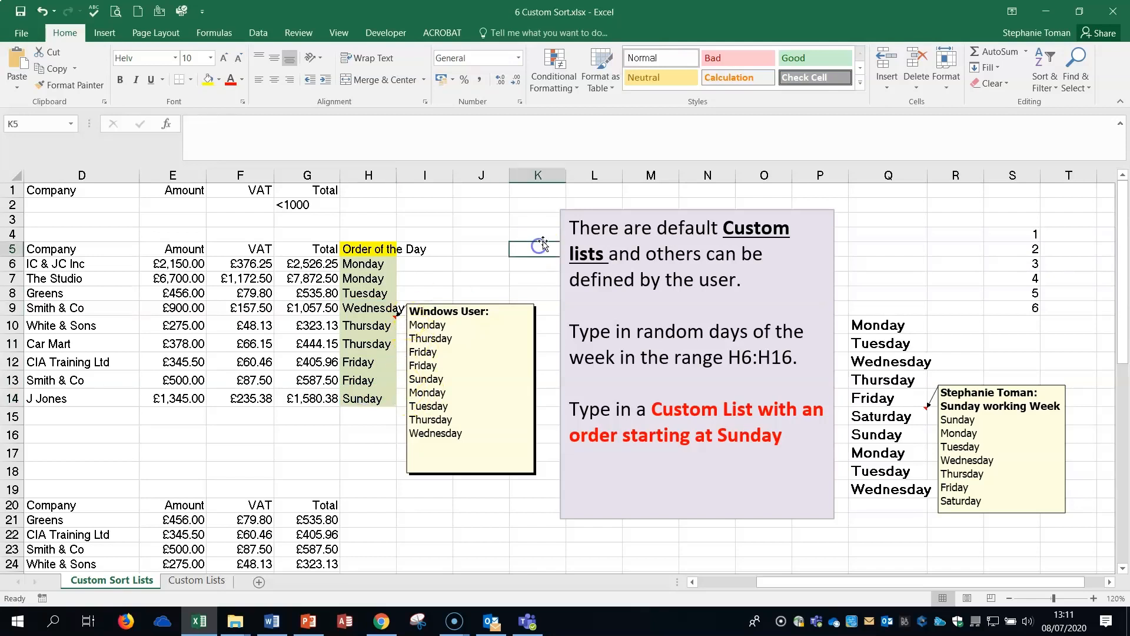
# Start another custom sort on Order of the Day and delete the existing user-defined custom lists that begin with Sunday.
pyautogui.moveTo(384, 268); pyautogui.dragTo(372, 398)
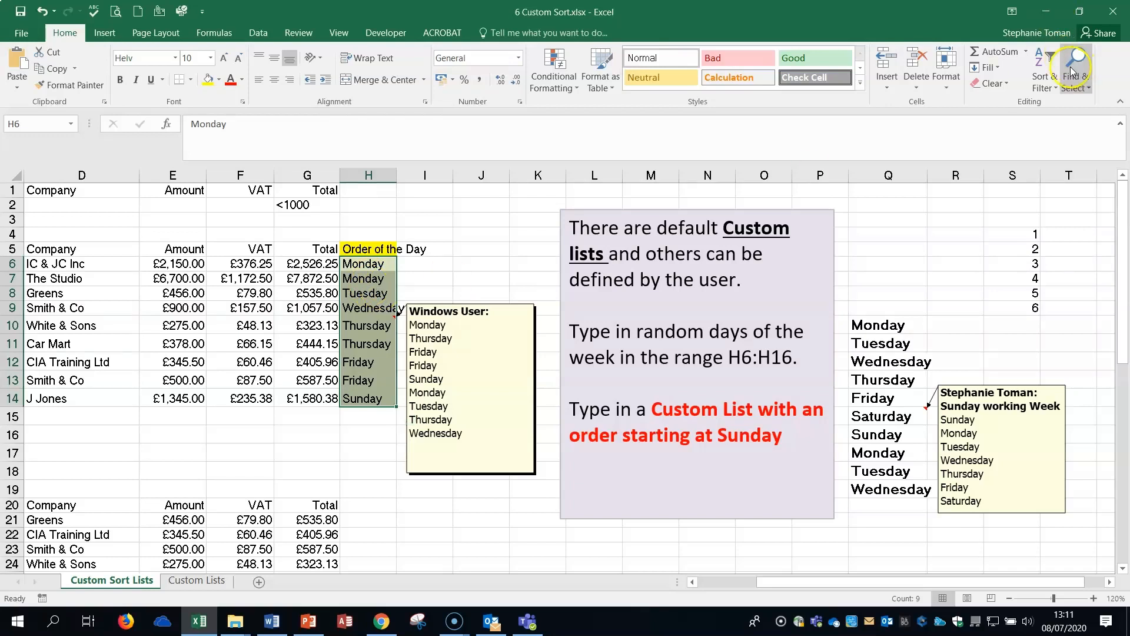
pyautogui.click(1055, 81)
pyautogui.click(1077, 139)
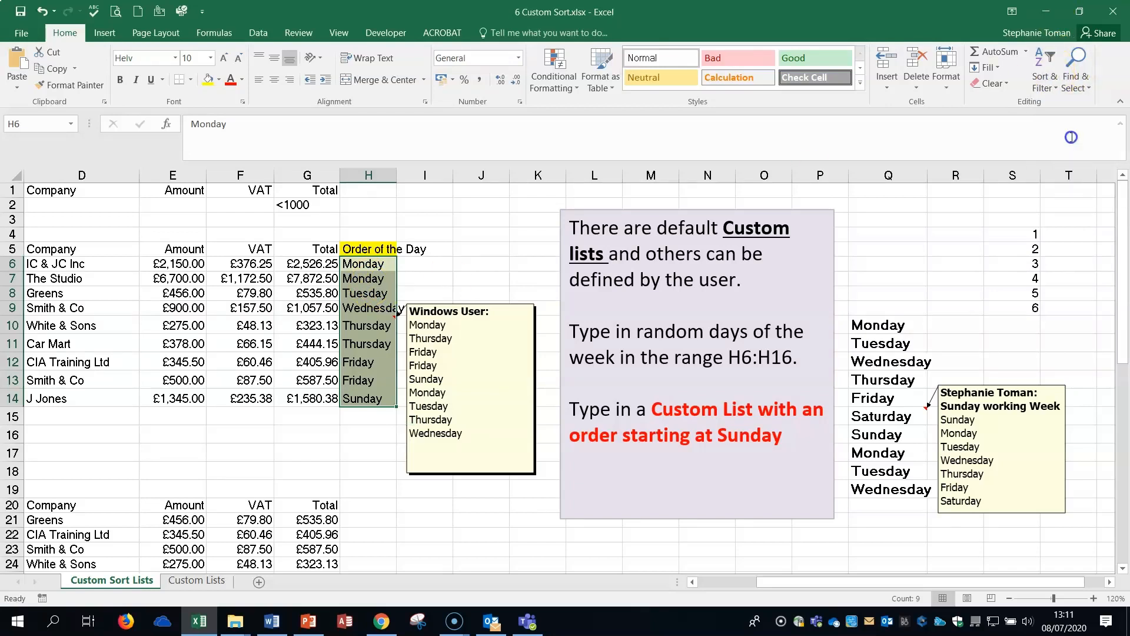
pyautogui.click(851, 293)
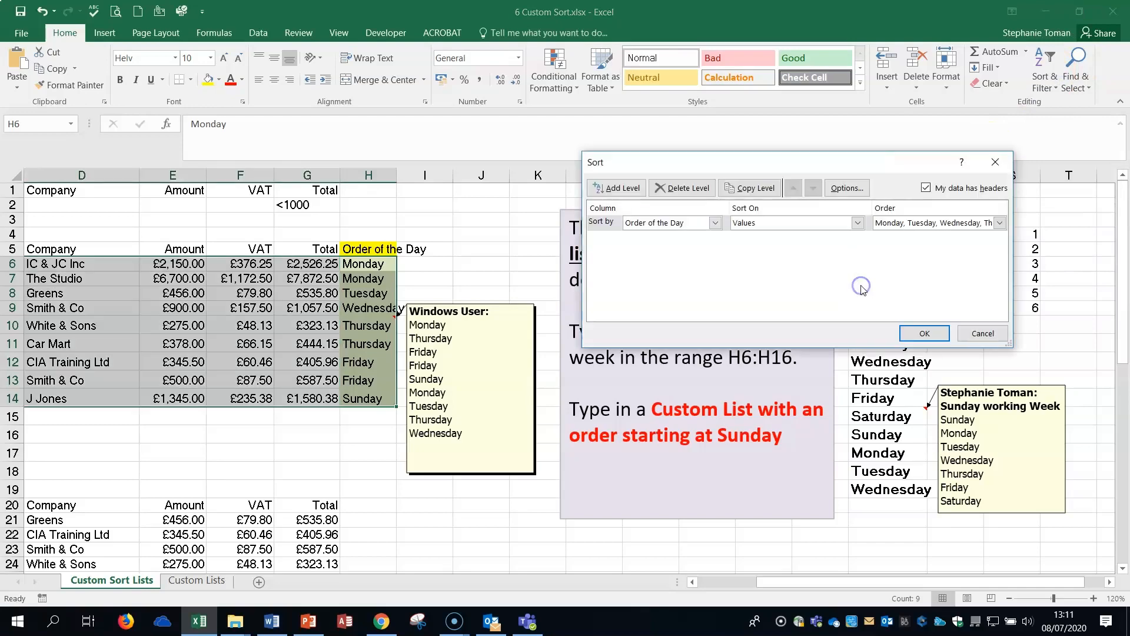
pyautogui.moveTo(823, 155); pyautogui.dragTo(734, 96)
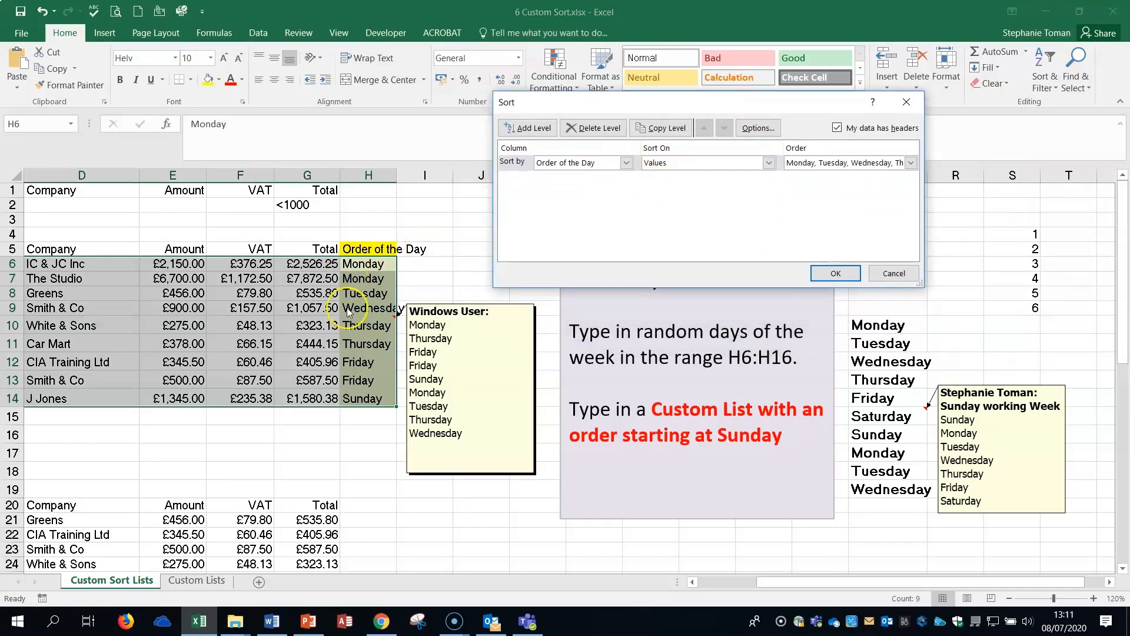
pyautogui.click(911, 162)
pyautogui.click(815, 216)
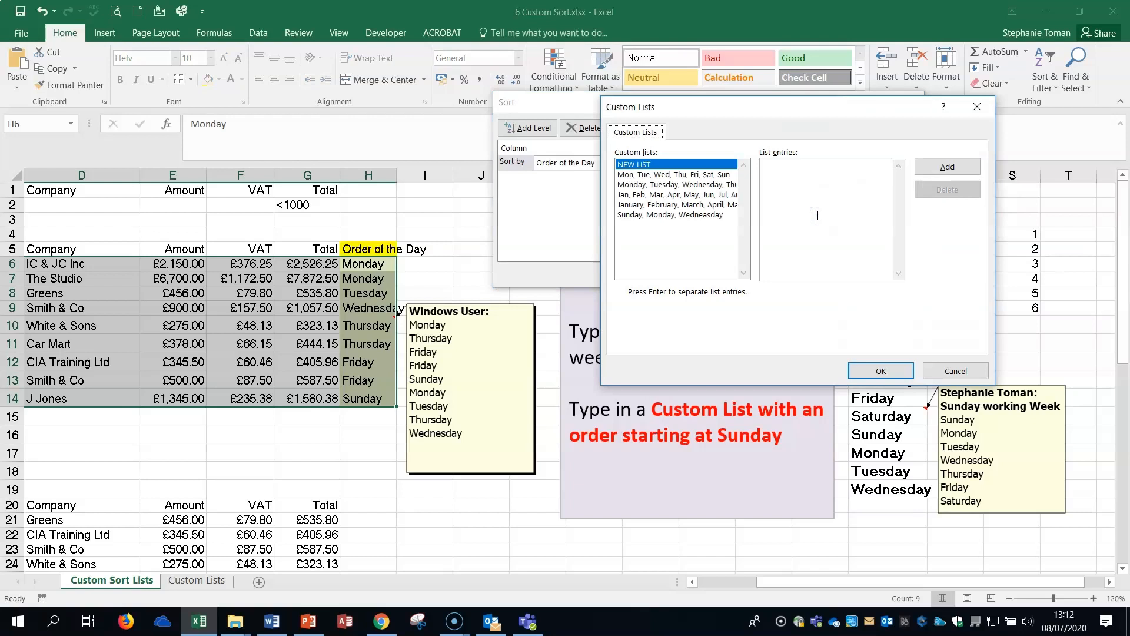
pyautogui.click(665, 215)
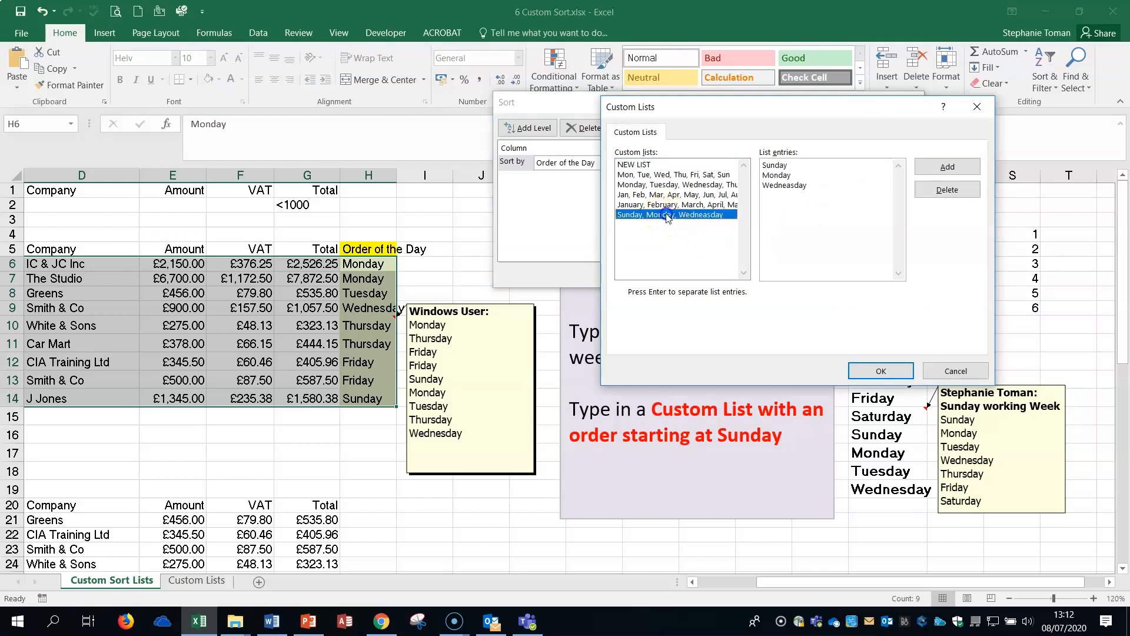
pyautogui.click(948, 197)
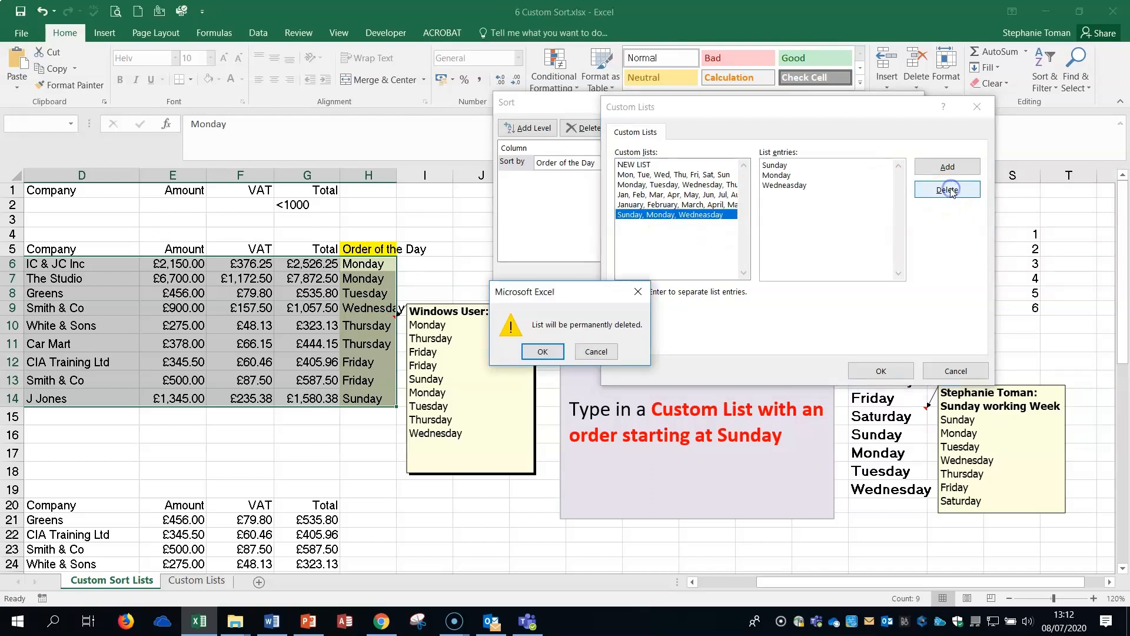
pyautogui.click(543, 352)
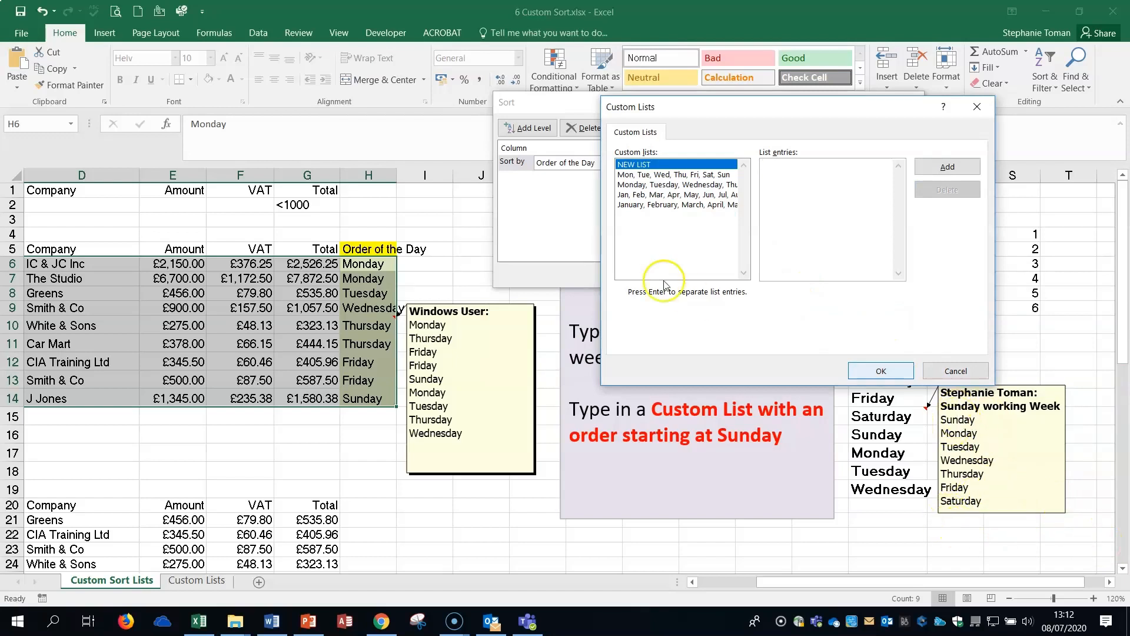
# Add a new custom list with the entries Sunday, Monday, Tuesday, Wednesday, Thursday and Friday.
pyautogui.click(772, 167)
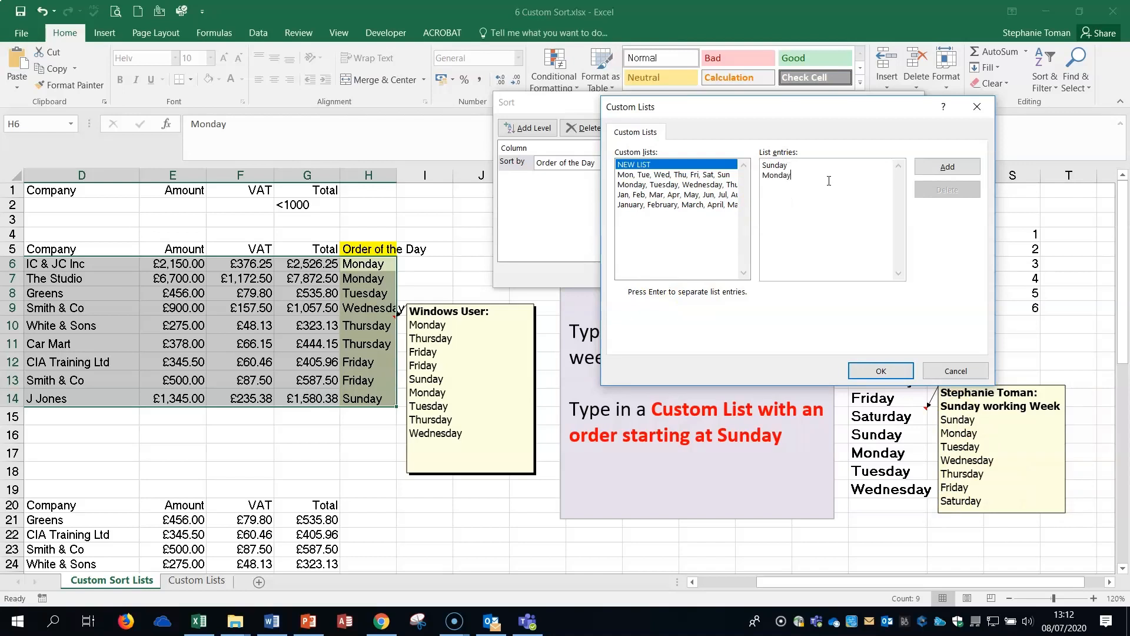
pyautogui.write('Sunday Monday Tuesday')
pyautogui.write('ida')
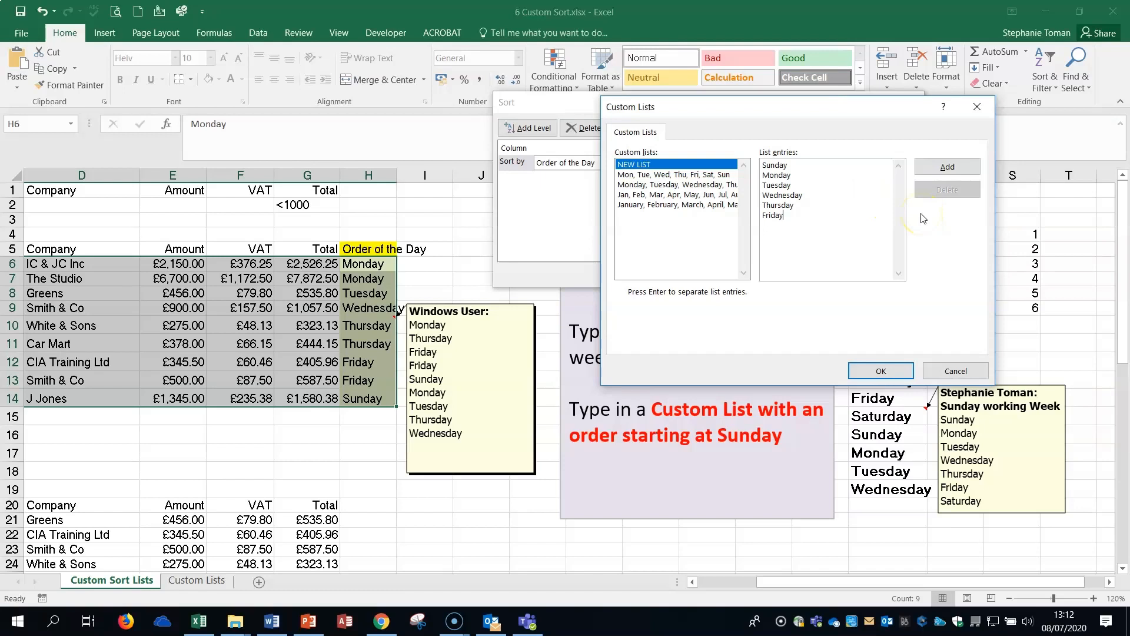
pyautogui.click(946, 167)
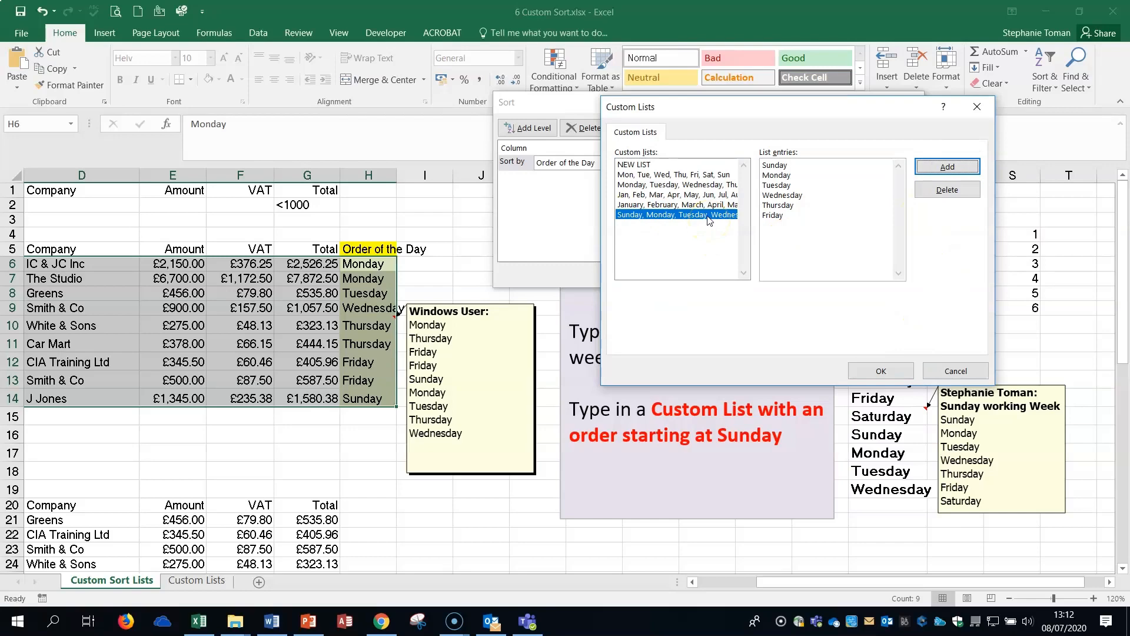
# Apply the new Sunday-first custom list as the sort order for Order of the Day, and check the sorted days.
pyautogui.click(882, 372)
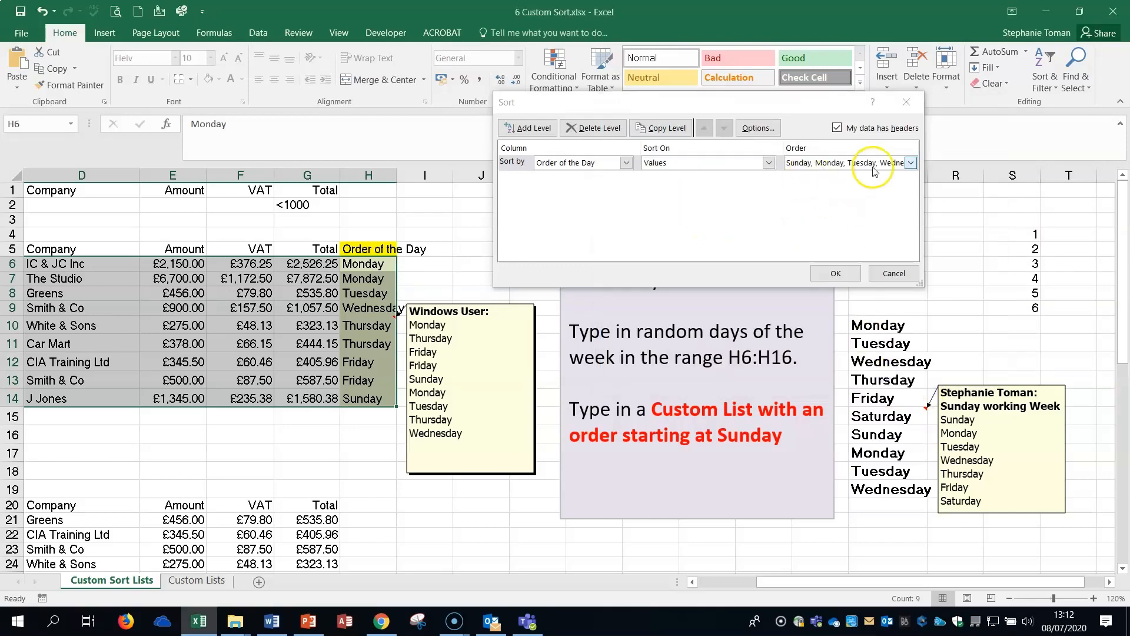
pyautogui.click(828, 272)
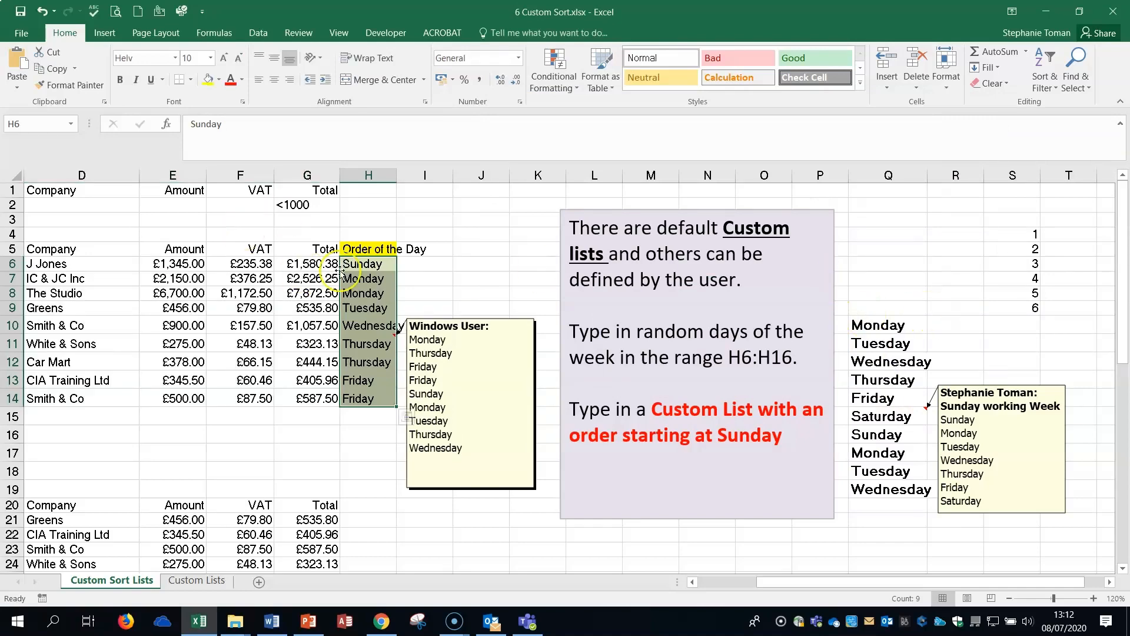
pyautogui.click(365, 276)
pyautogui.click(365, 339)
pyautogui.click(375, 377)
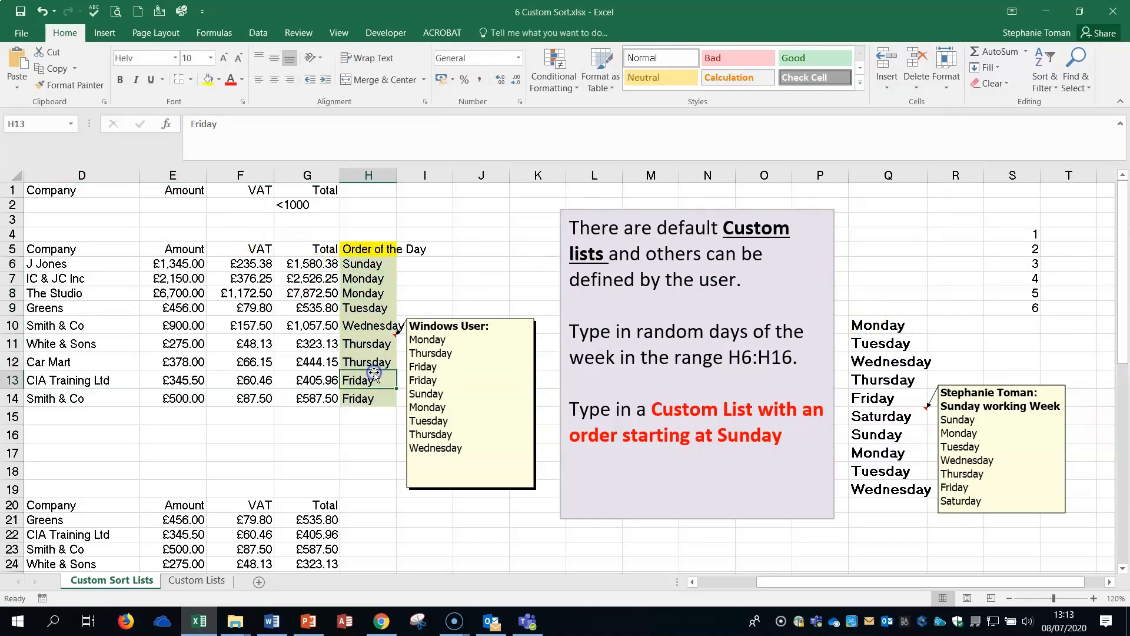
# Highlight the Sunday to Saturday entries in the Sunday working Week note attached to Q15, then deselect them.
pyautogui.click(996, 484)
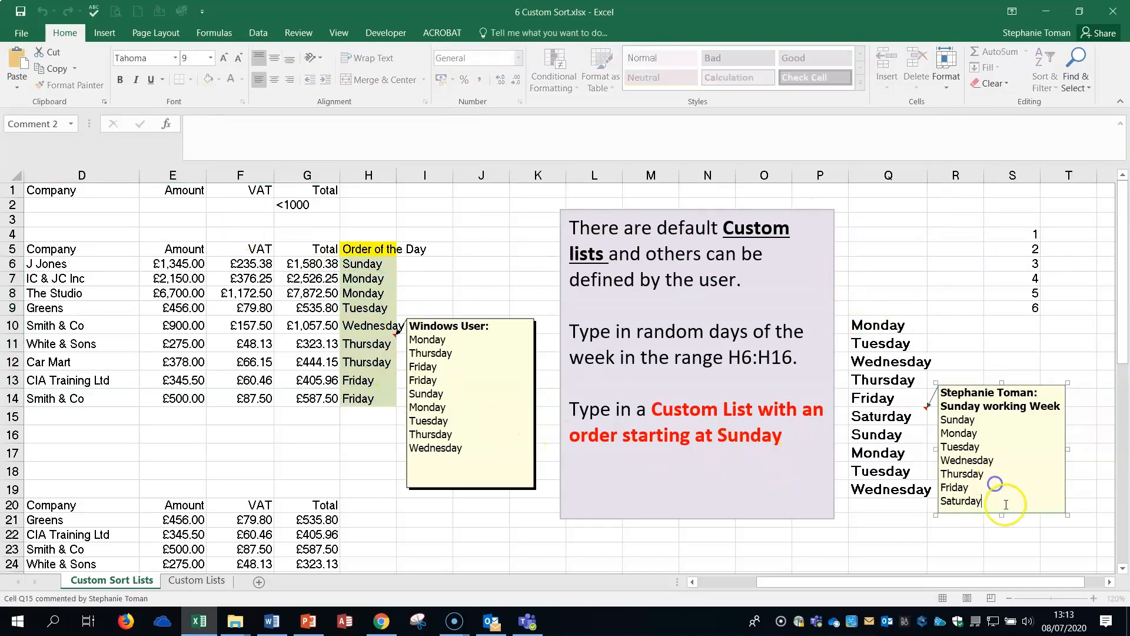
pyautogui.moveTo(982, 501); pyautogui.dragTo(935, 424)
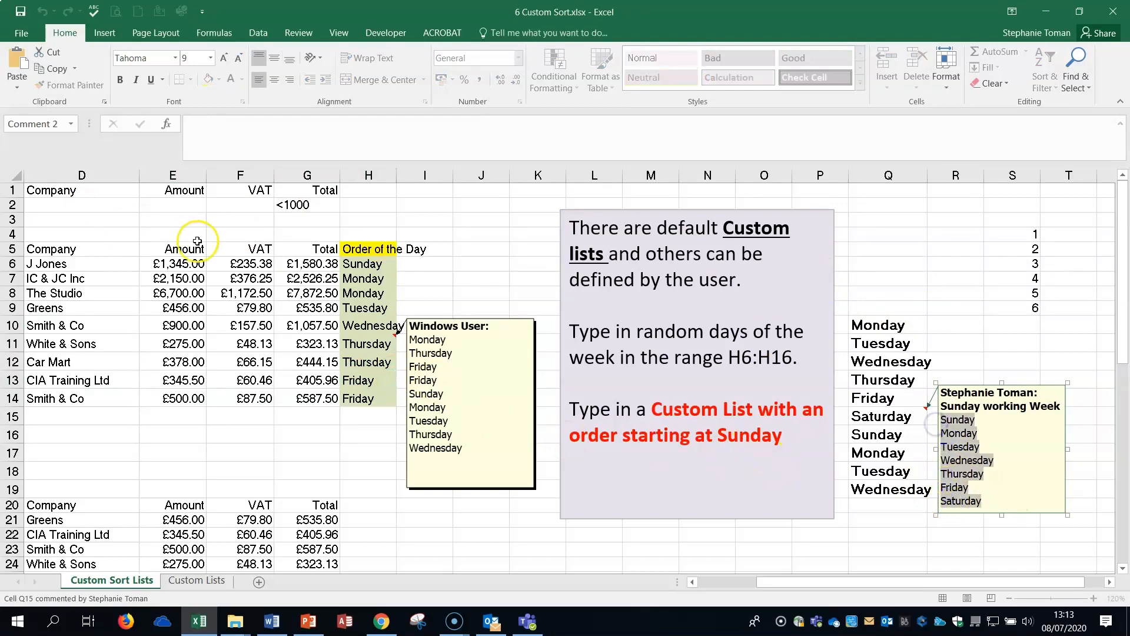
pyautogui.click(903, 247)
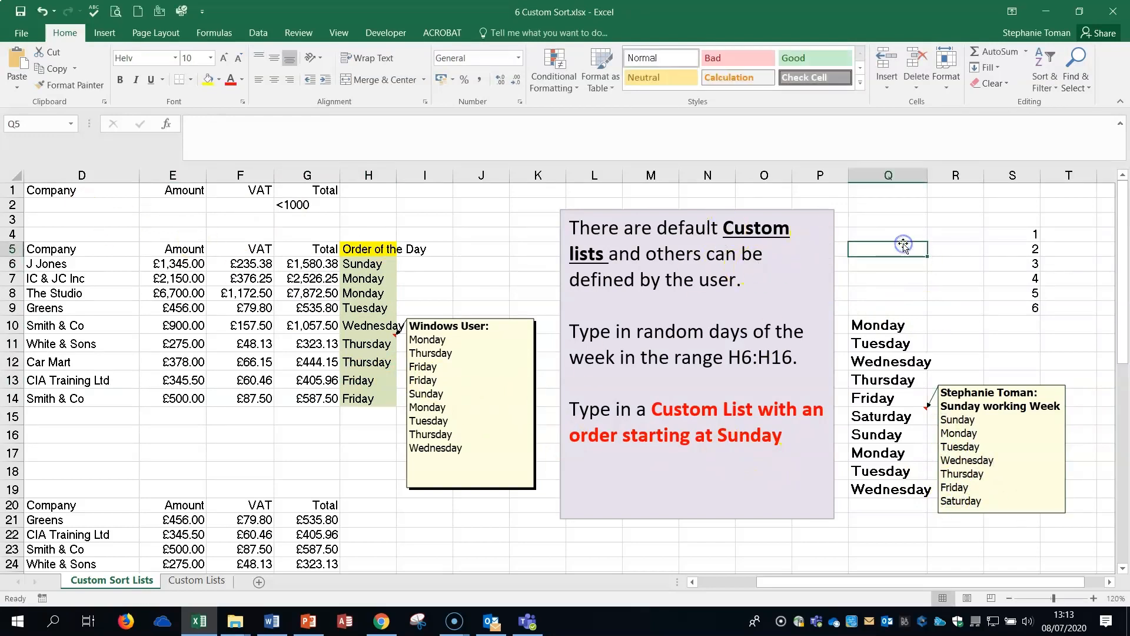
pyautogui.click(936, 262)
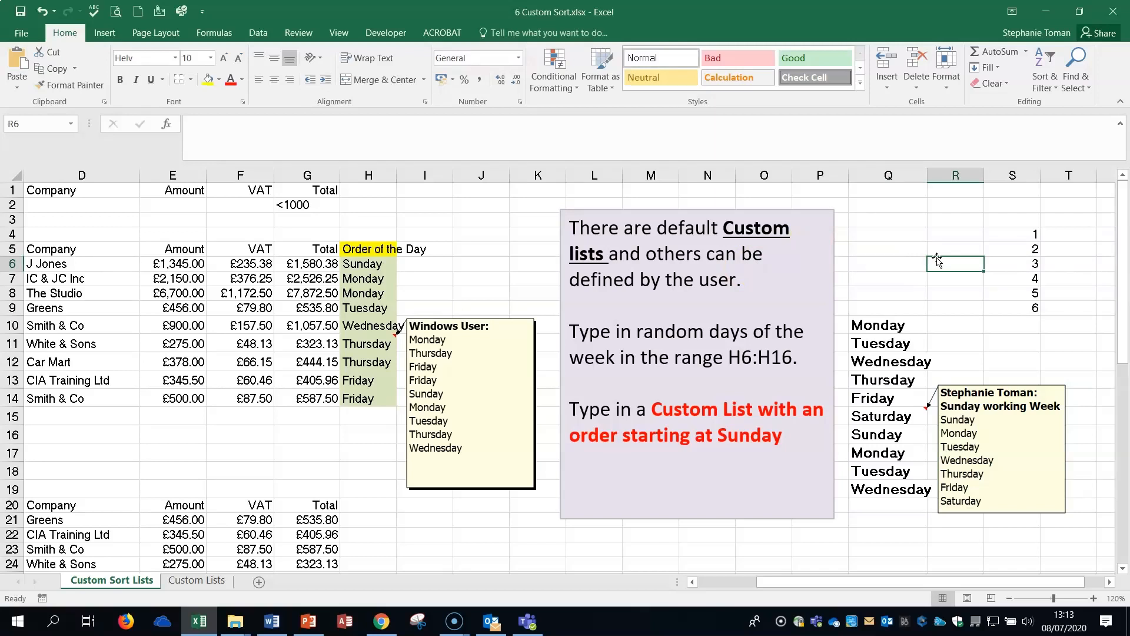
# Review the Custom Sort Lists worksheet down to the Custom Lists example picture below the tables.
pyautogui.click(345, 446)
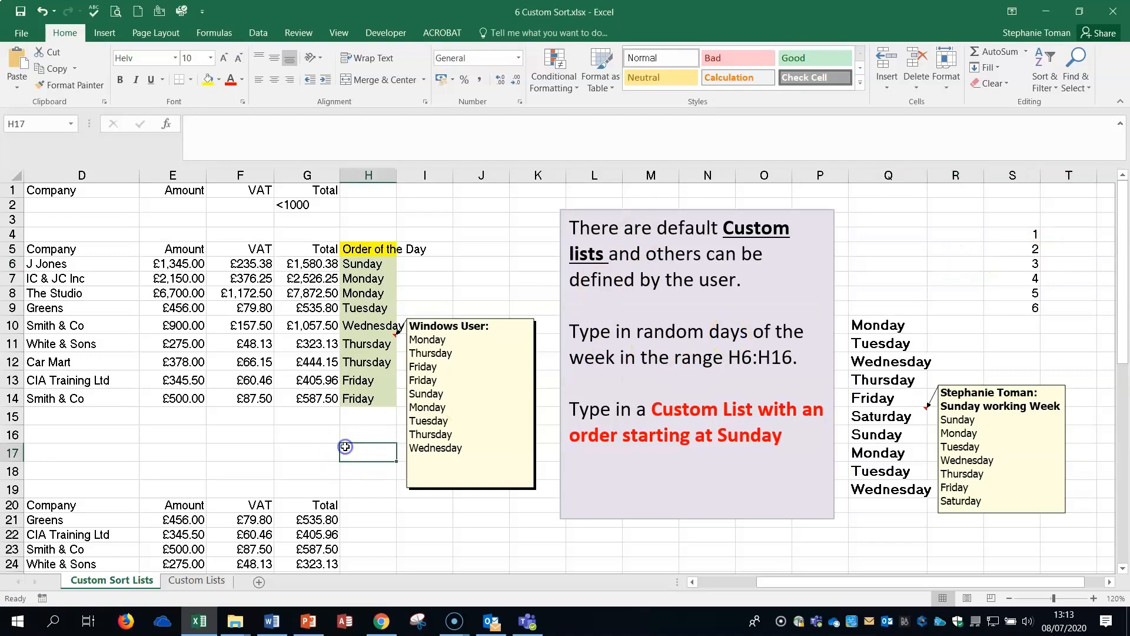
pyautogui.scroll(-2, 346, 446)
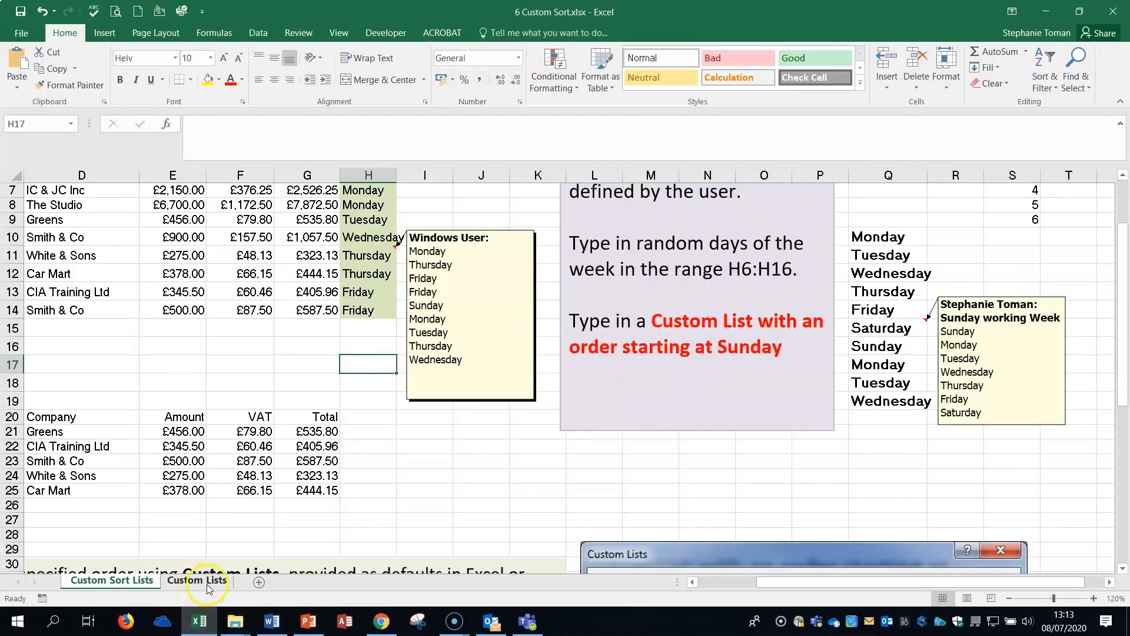
pyautogui.click(594, 504)
pyautogui.scroll(-3, 611, 506)
pyautogui.scroll(-2, 611, 506)
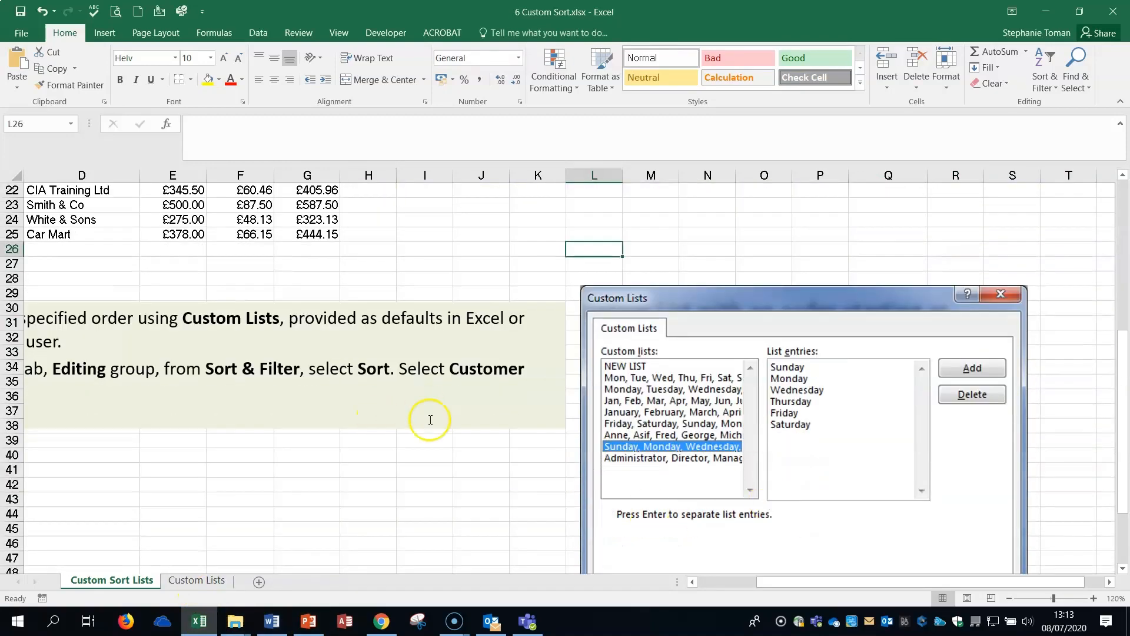
pyautogui.scroll(7, 336, 444)
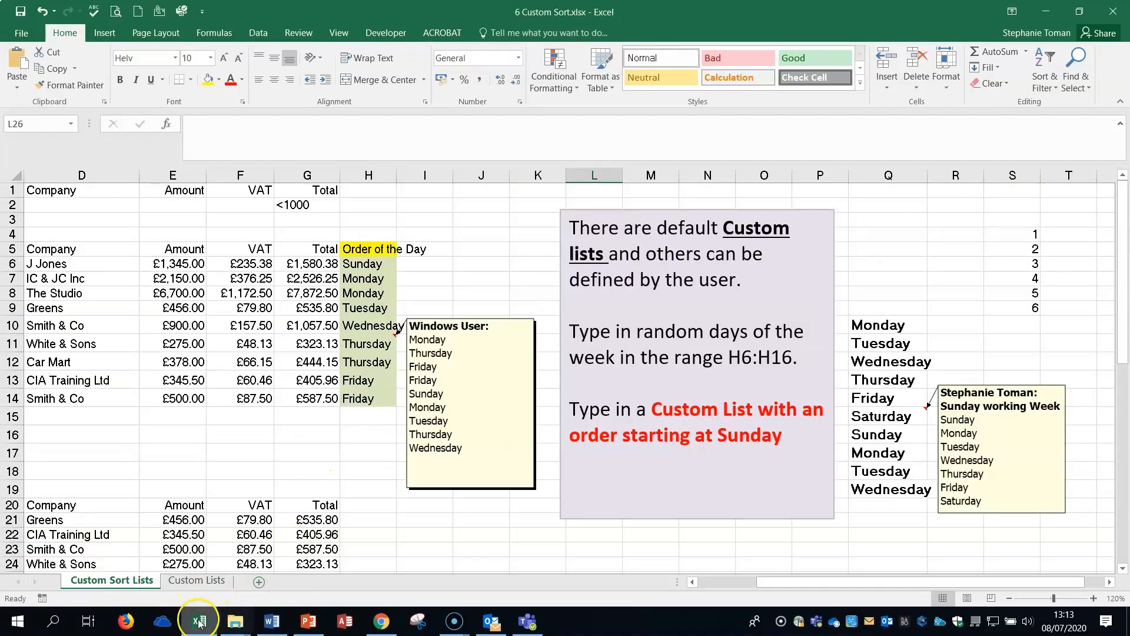
# Switch to the Custom Lists worksheet and examine the Names and Titles table that starts at A31.
pyautogui.click(197, 580)
pyautogui.click(542, 418)
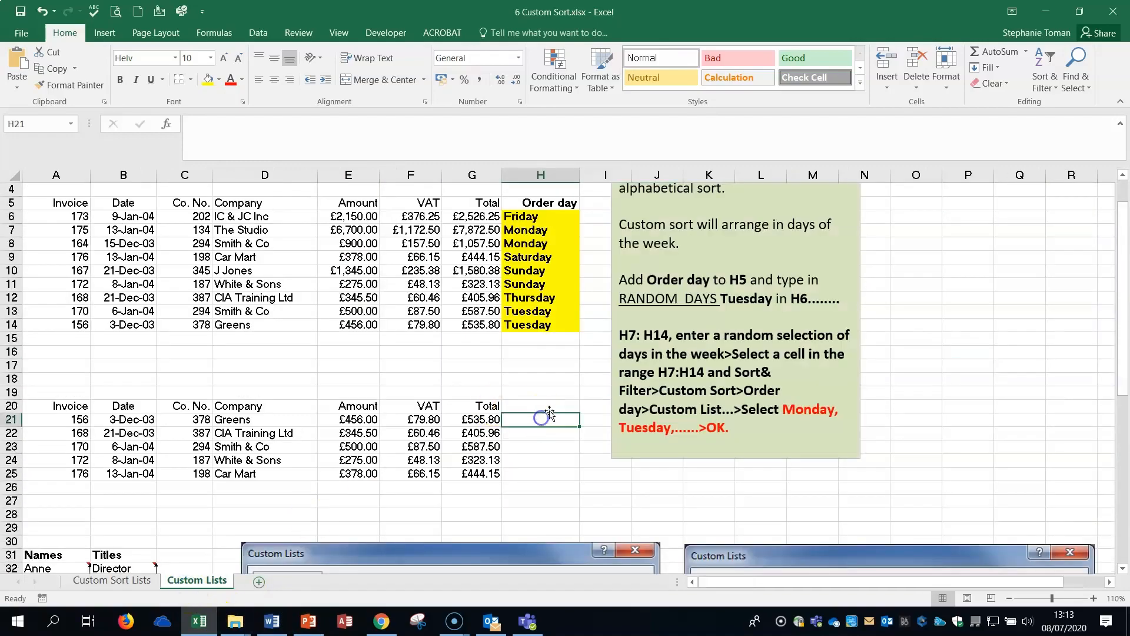
pyautogui.click(551, 392)
pyautogui.scroll(-5, 565, 395)
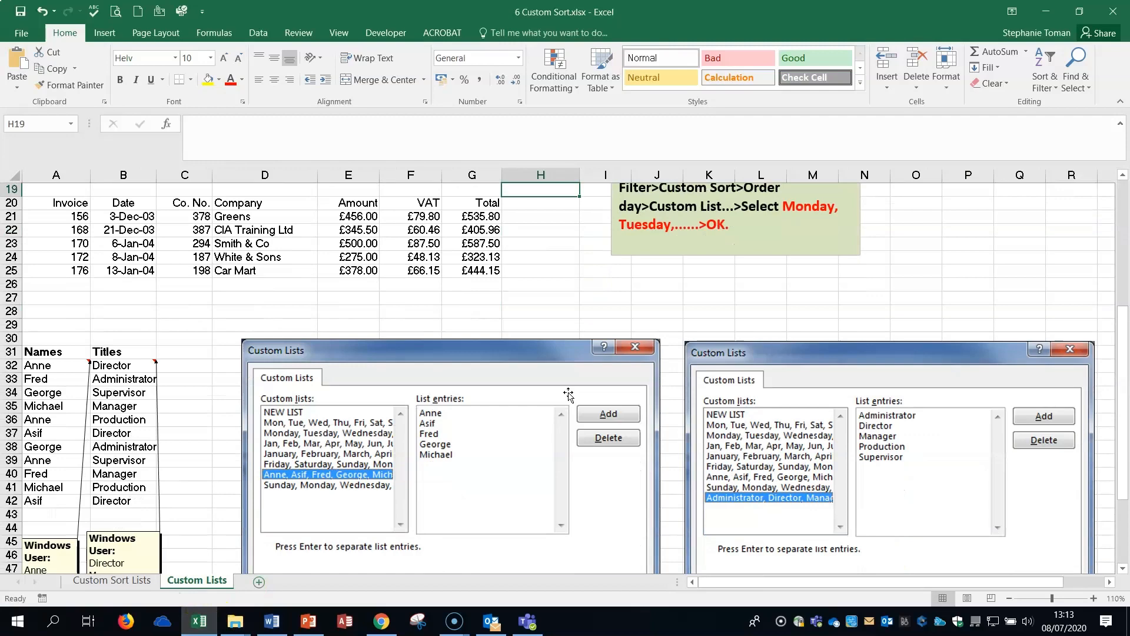
pyautogui.scroll(-2, 568, 394)
pyautogui.click(39, 288)
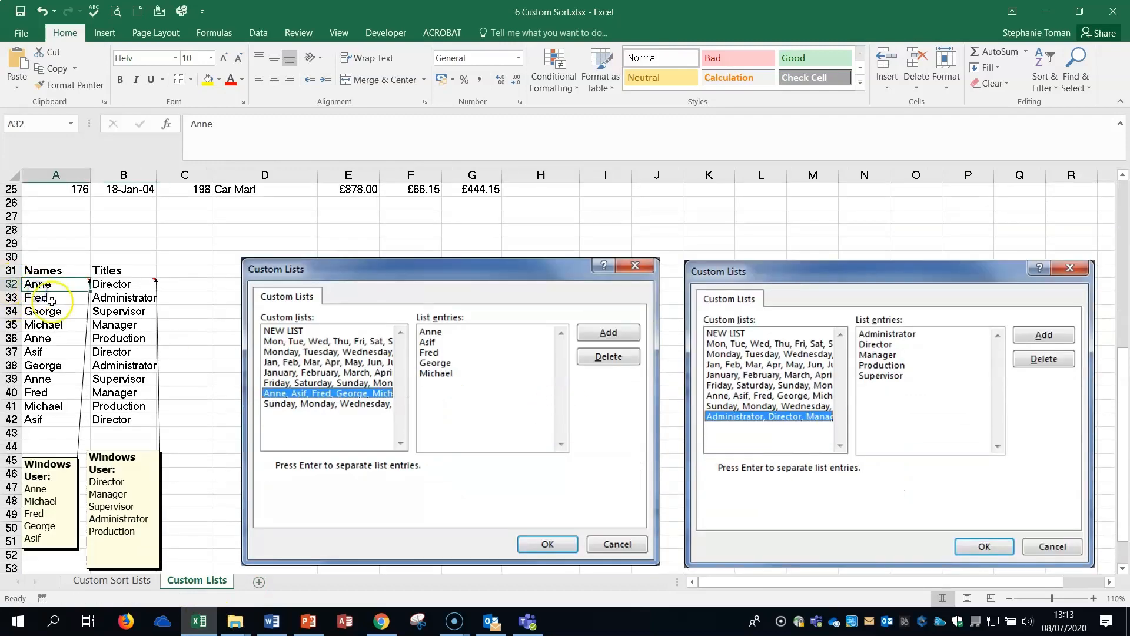
pyautogui.click(52, 301)
pyautogui.click(53, 311)
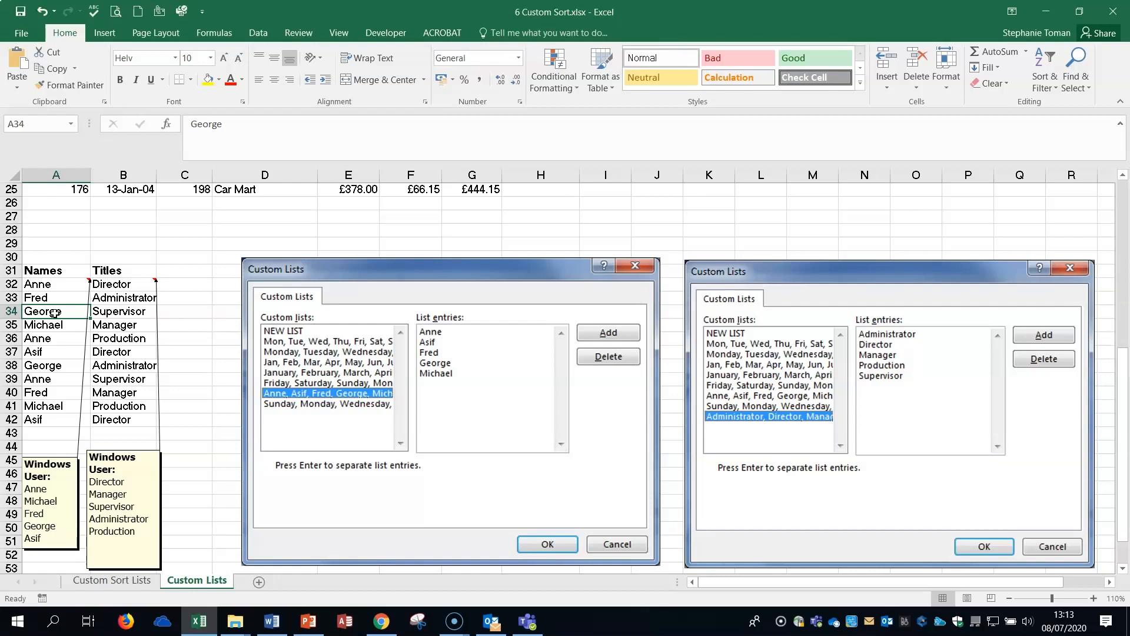
pyautogui.click(66, 283)
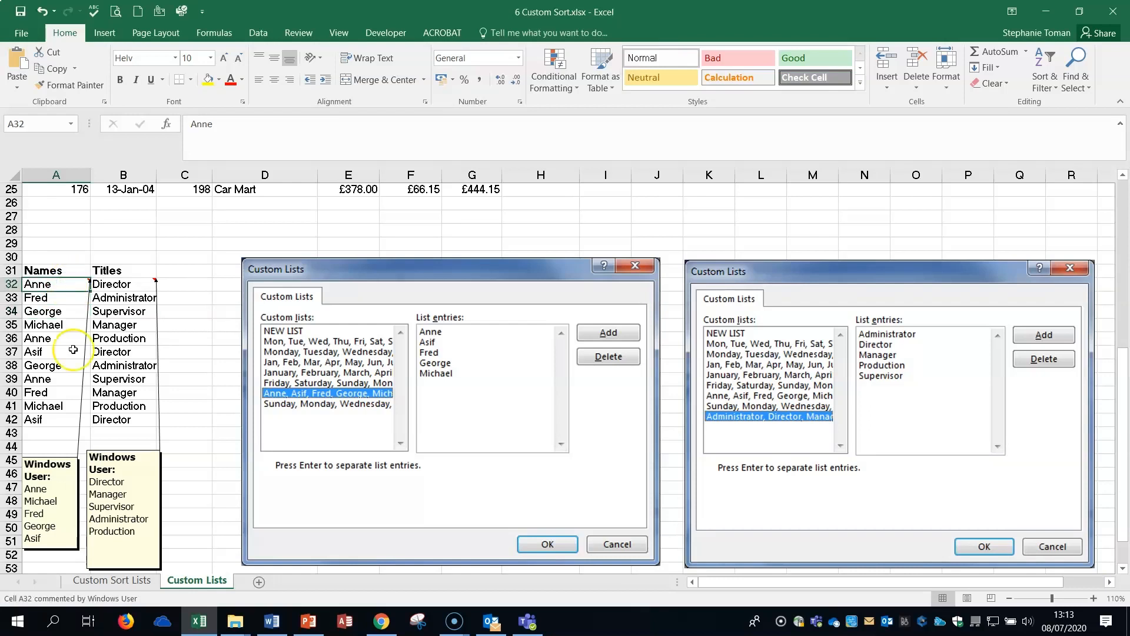
# Copy the names listed in the note attached to cell A32.
pyautogui.click(25, 527)
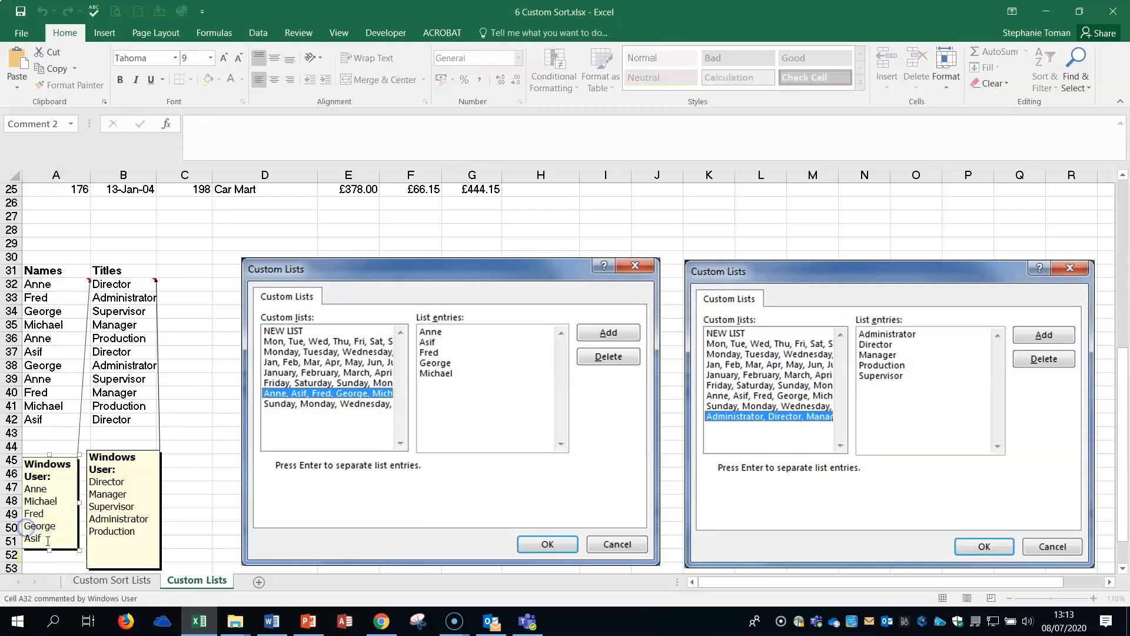
pyautogui.moveTo(43, 538); pyautogui.dragTo(20, 493)
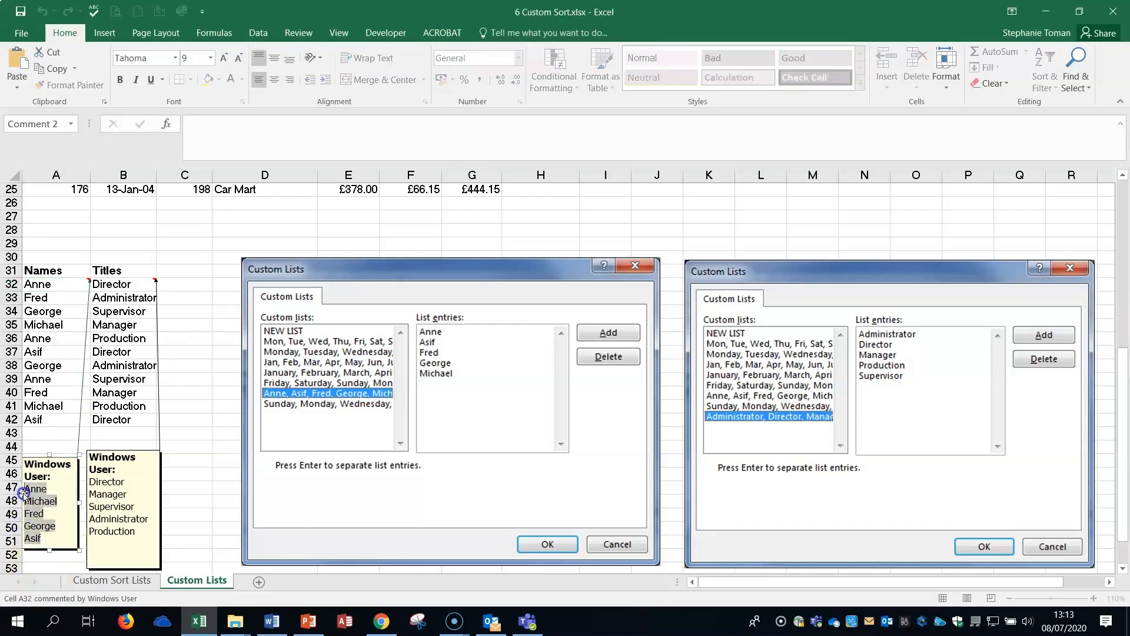
pyautogui.rightClick(34, 499)
pyautogui.click(69, 327)
# Start a custom sort of the Names and Titles table by Names, and add the copied names as a new custom list.
pyautogui.click(56, 286)
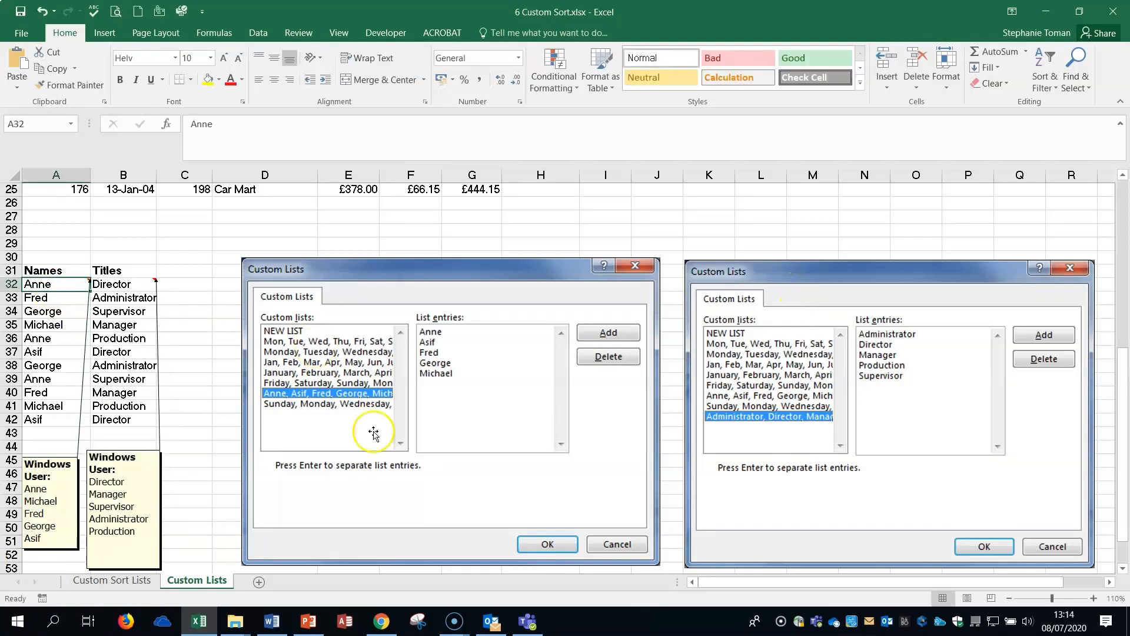
pyautogui.click(1053, 86)
pyautogui.click(1071, 138)
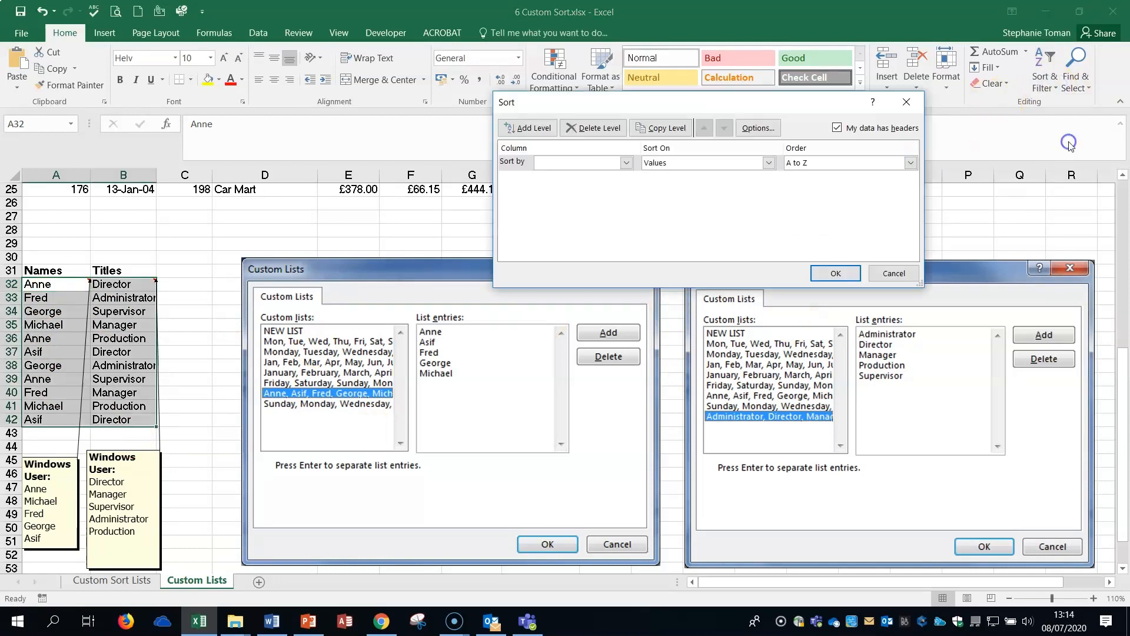
pyautogui.click(626, 163)
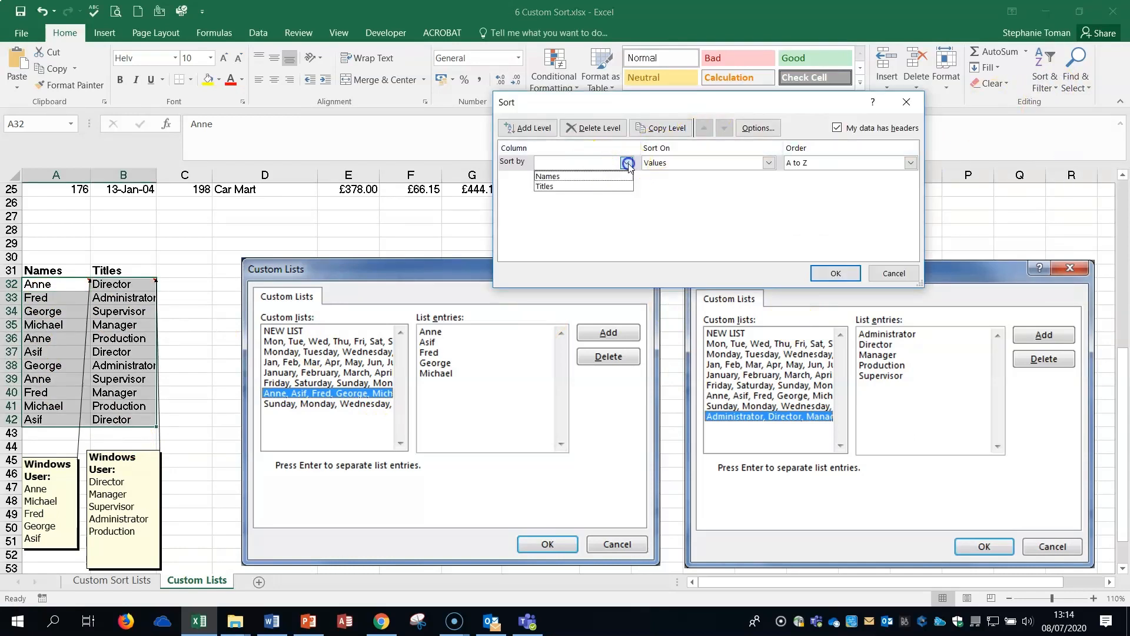
pyautogui.click(594, 176)
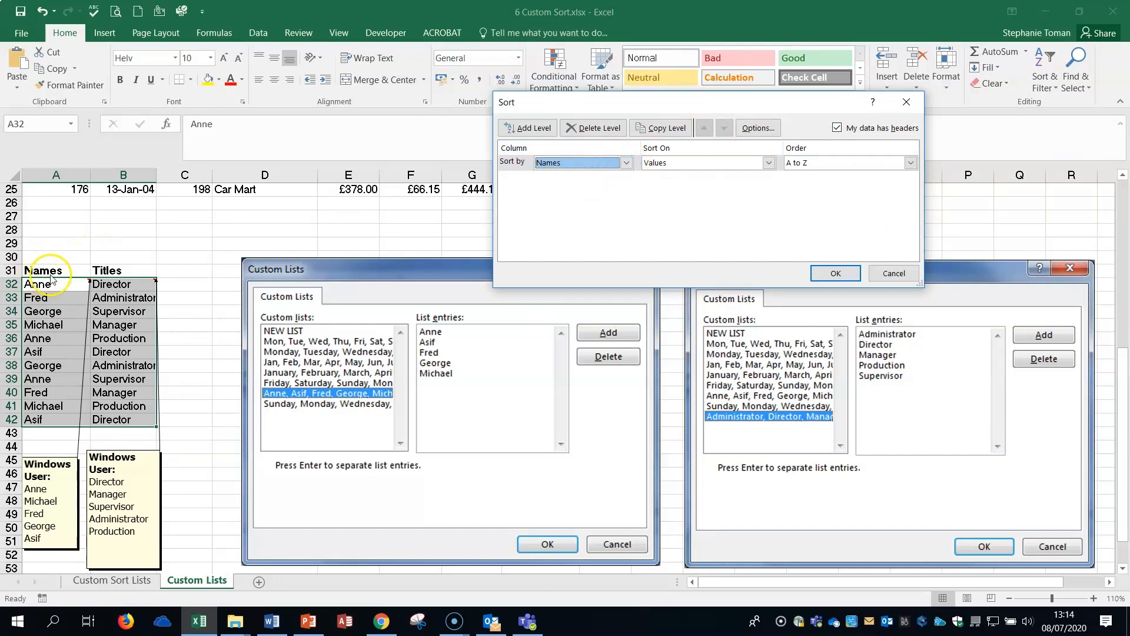
pyautogui.click(910, 163)
pyautogui.click(815, 198)
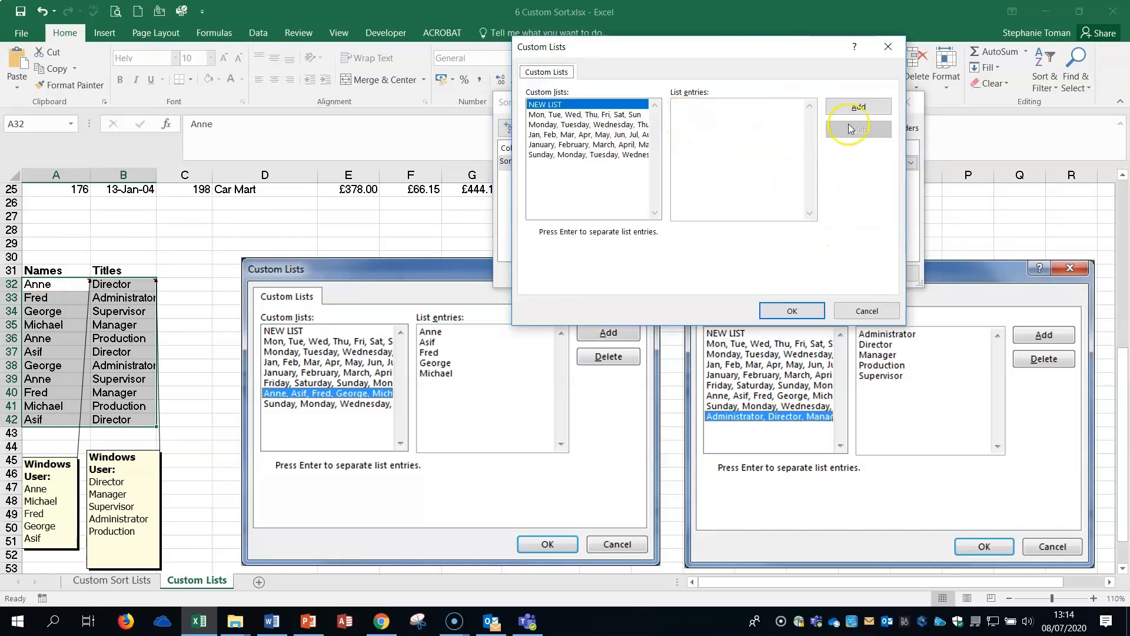
pyautogui.rightClick(677, 107)
pyautogui.click(710, 150)
pyautogui.click(858, 107)
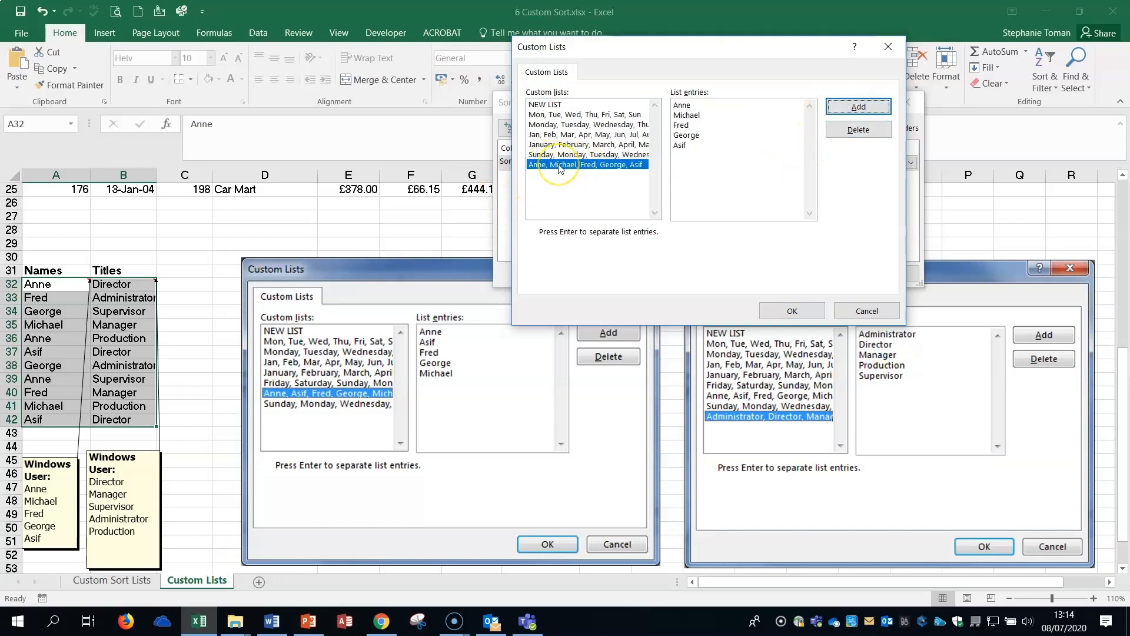
# Apply the new custom list as the sort order for the Names column, and check the sorted names.
pyautogui.click(792, 311)
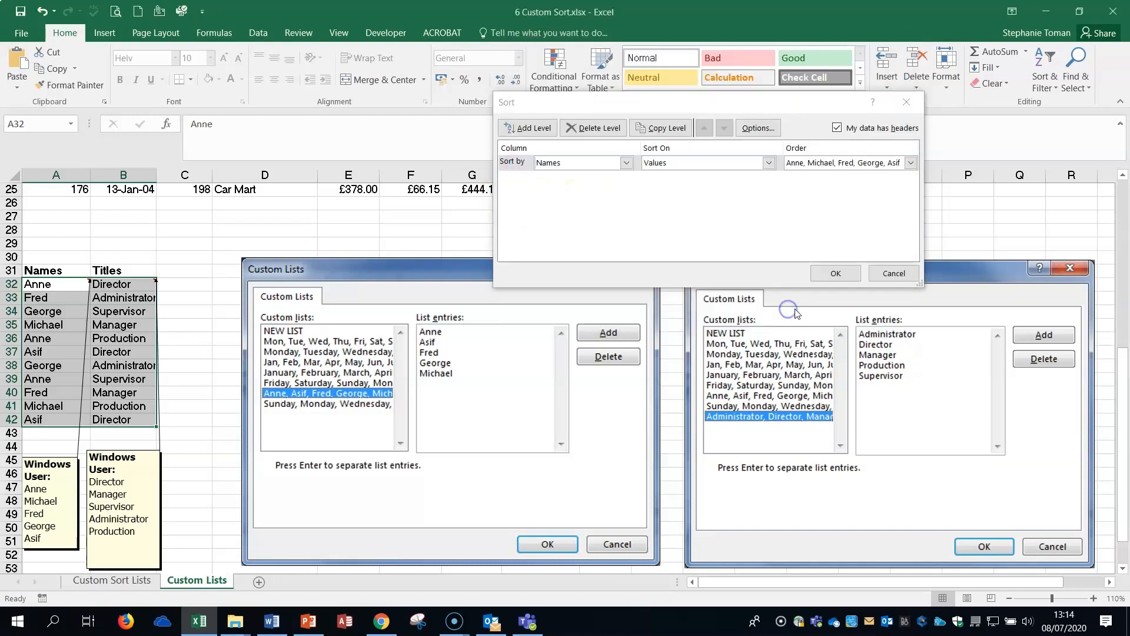
pyautogui.click(835, 274)
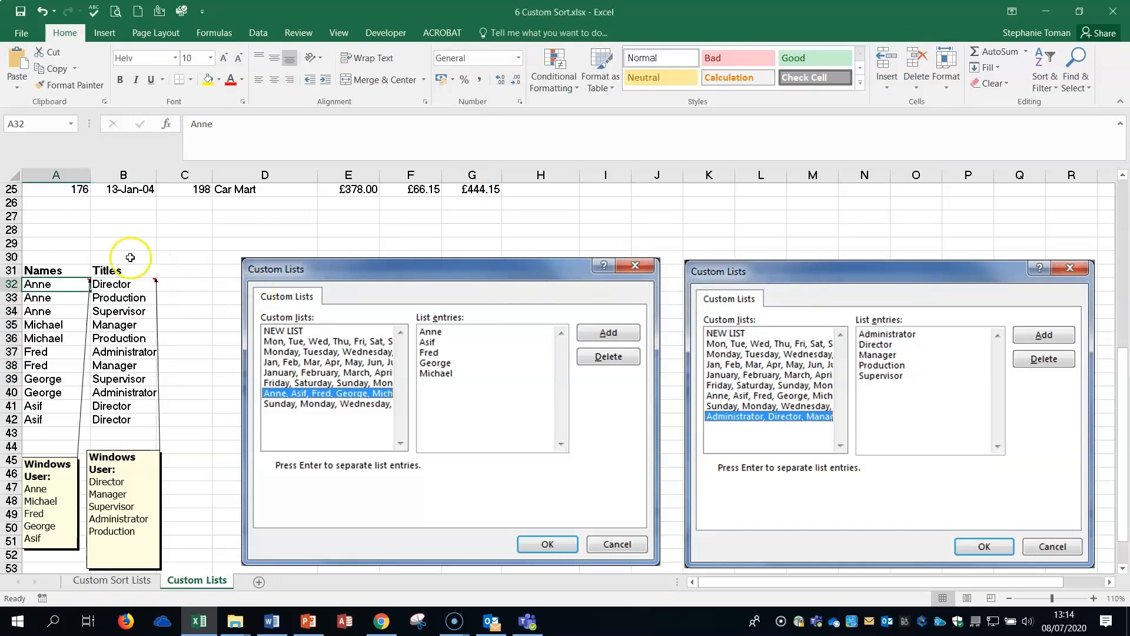
pyautogui.click(51, 408)
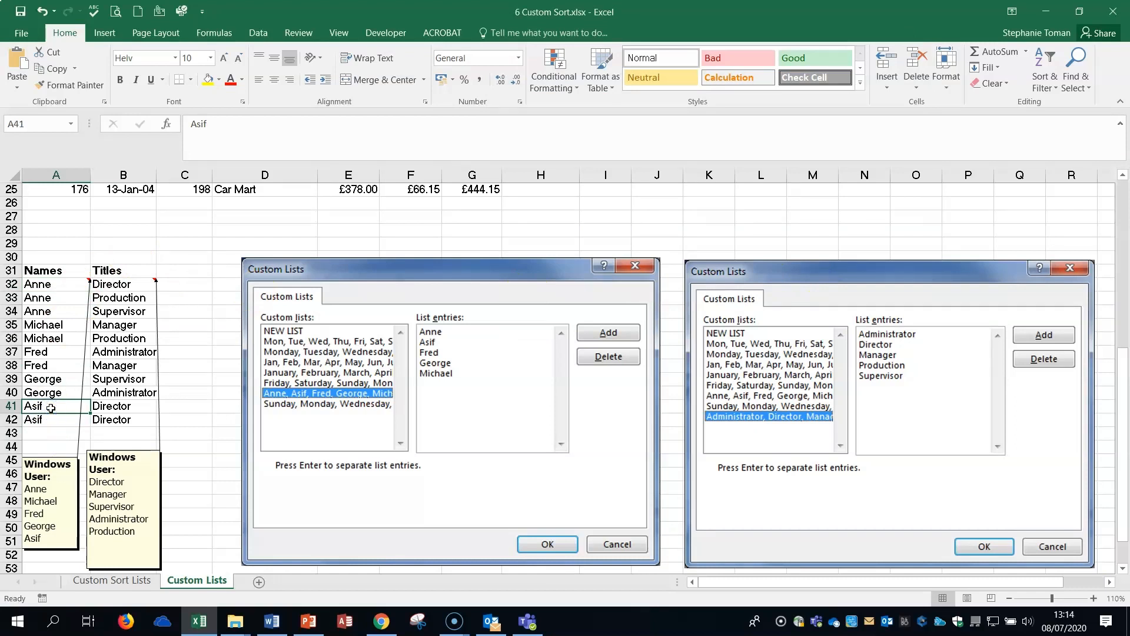
pyautogui.click(120, 285)
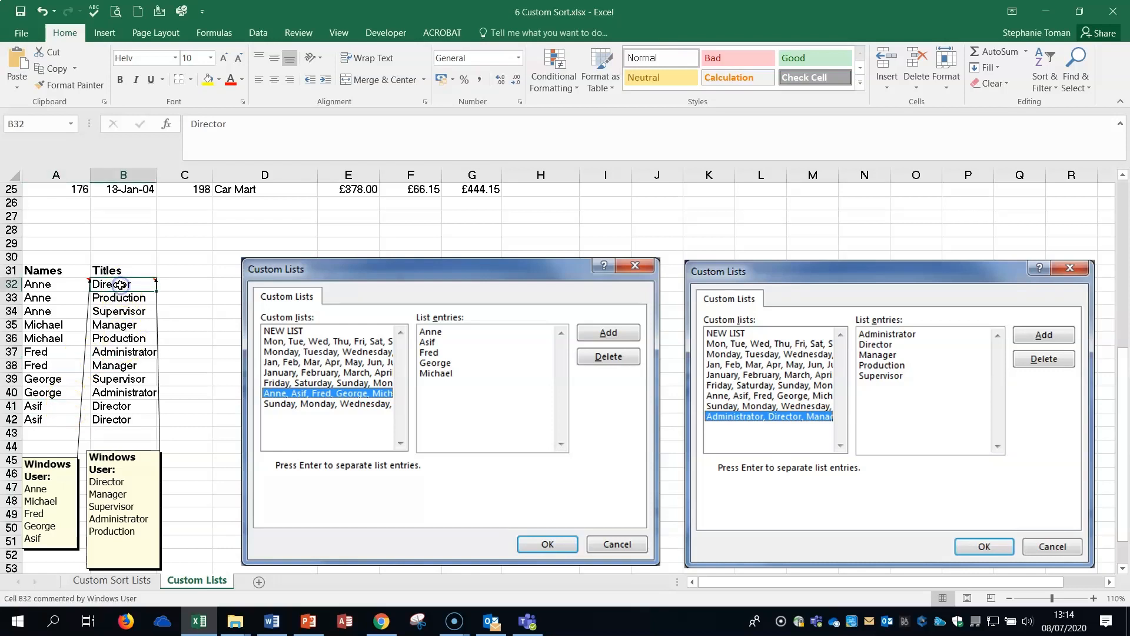
pyautogui.click(993, 85)
pyautogui.click(1049, 82)
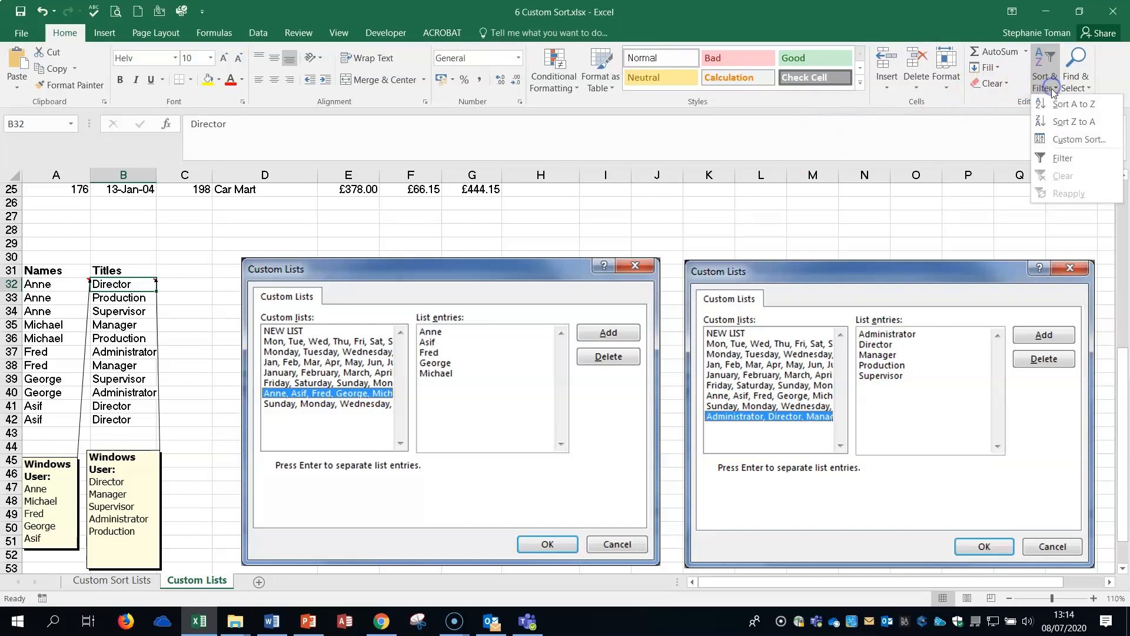
pyautogui.click(1064, 141)
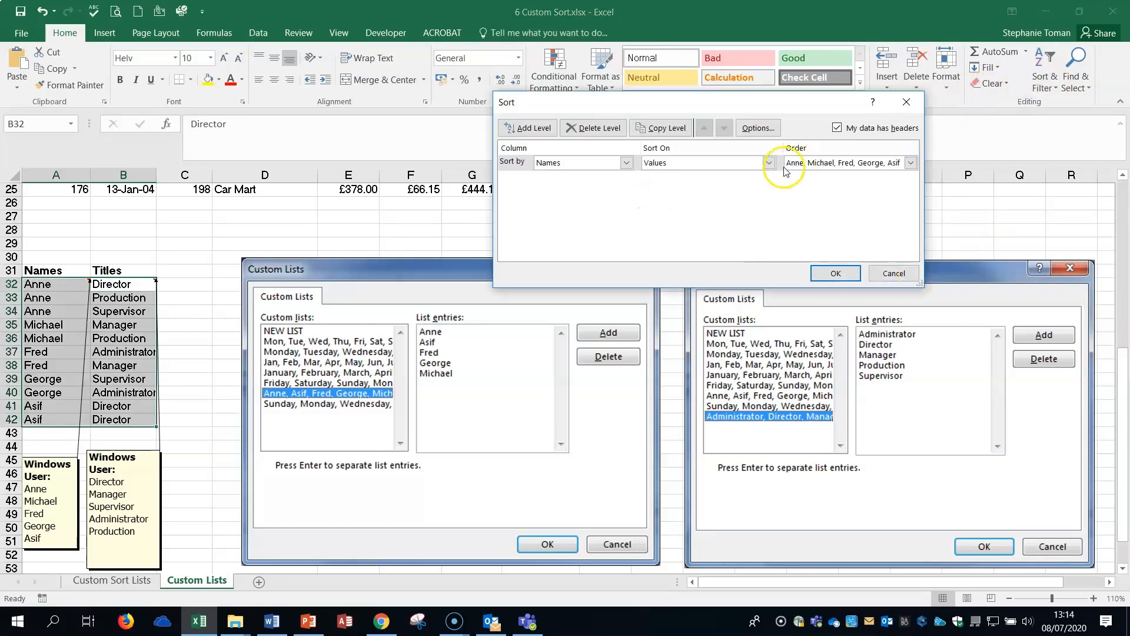
pyautogui.click(626, 164)
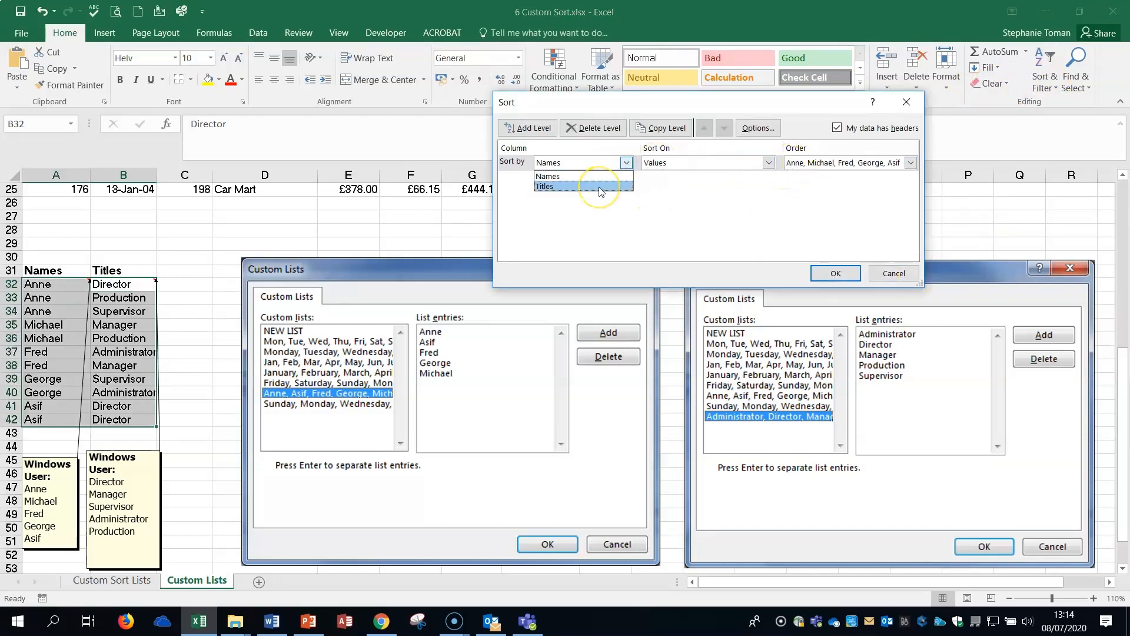
pyautogui.click(600, 187)
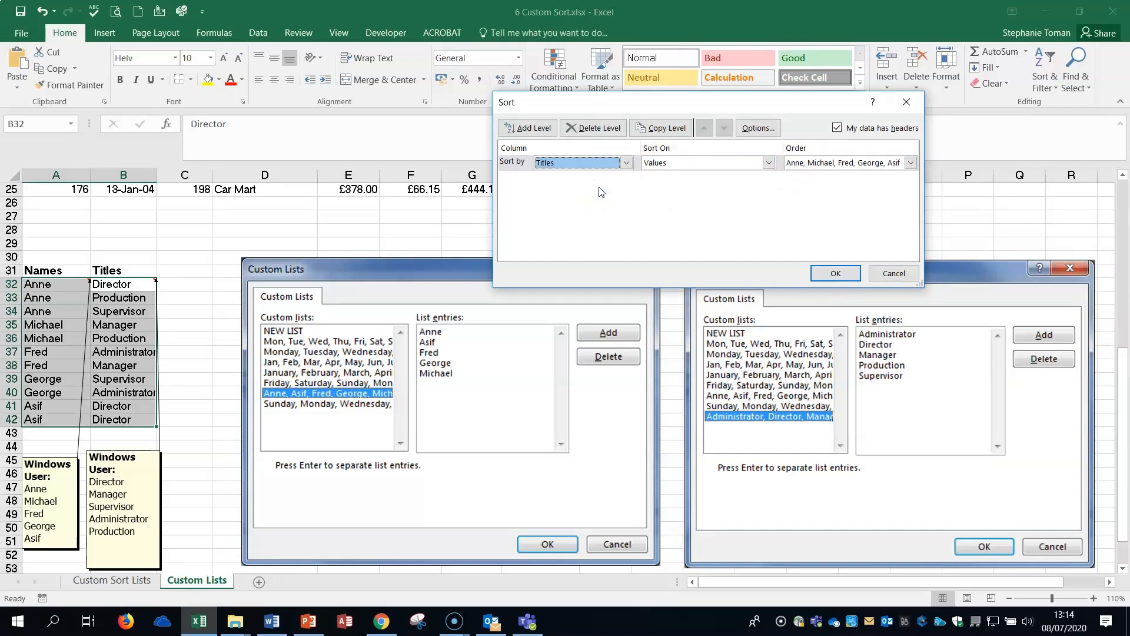
pyautogui.click(906, 102)
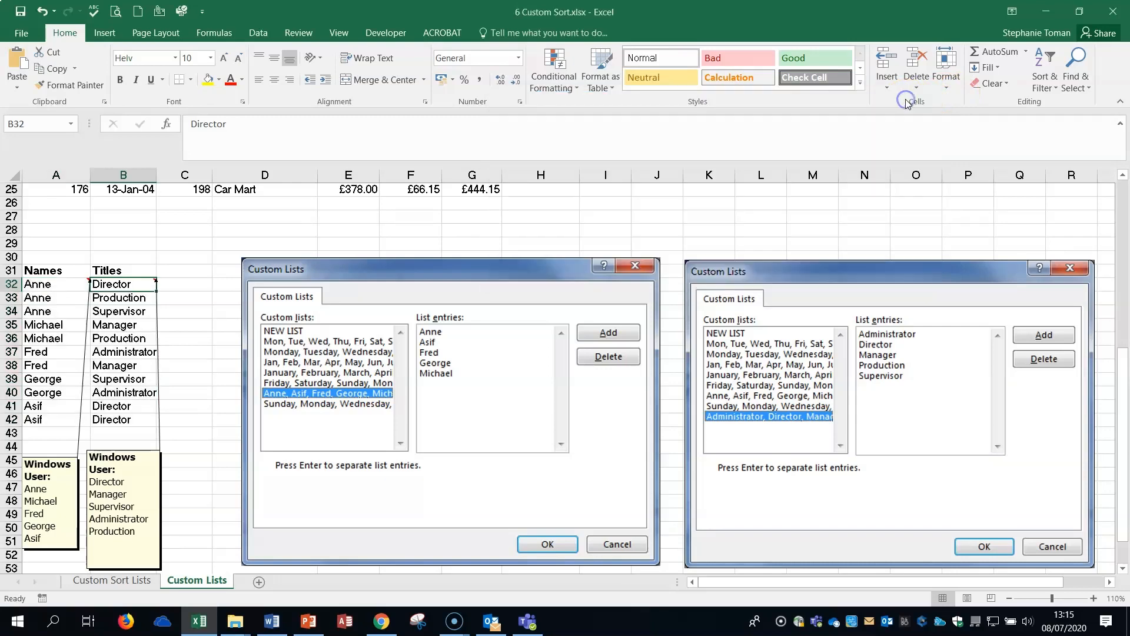
pyautogui.click(182, 362)
pyautogui.click(184, 313)
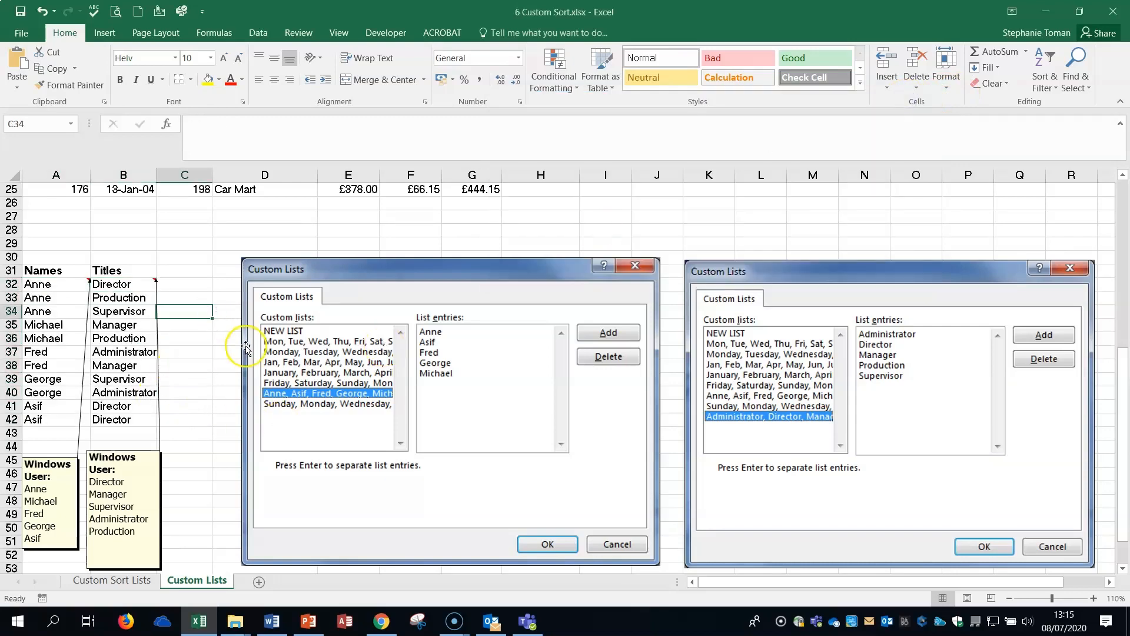
pyautogui.scroll(1, 428, 332)
pyautogui.scroll(8, 427, 333)
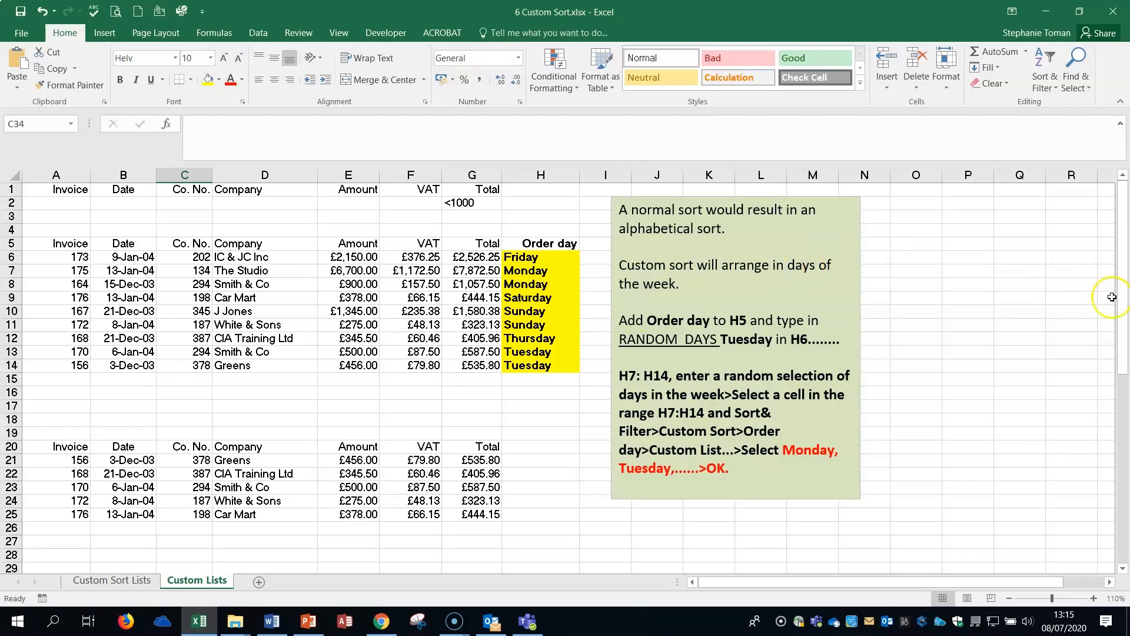
pyautogui.click(1052, 88)
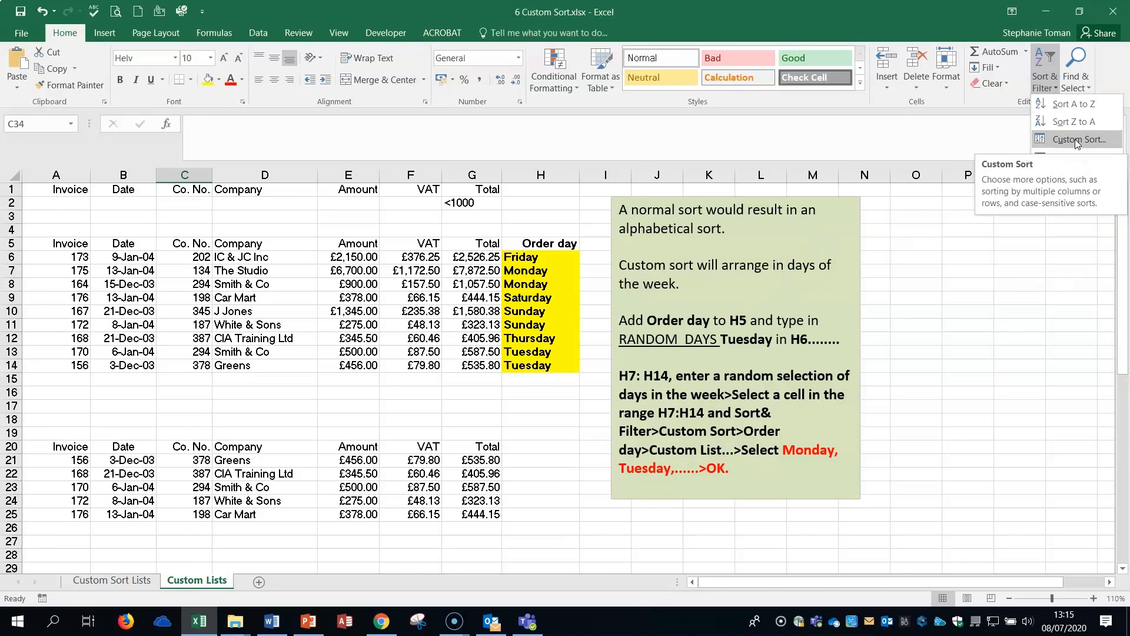
pyautogui.click(1036, 319)
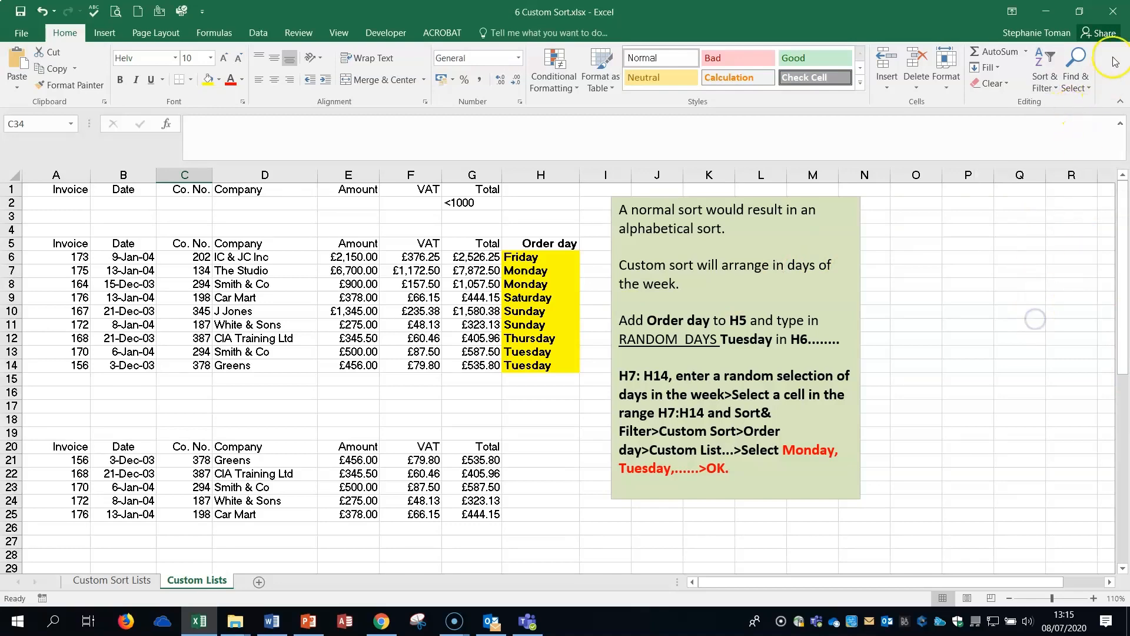
# Close the 6 Custom Sort.xlsx workbook and return to the Week 4 Sections 11 12 & 13 folder in File Explorer.
pyautogui.click(1113, 11)
pyautogui.click(564, 326)
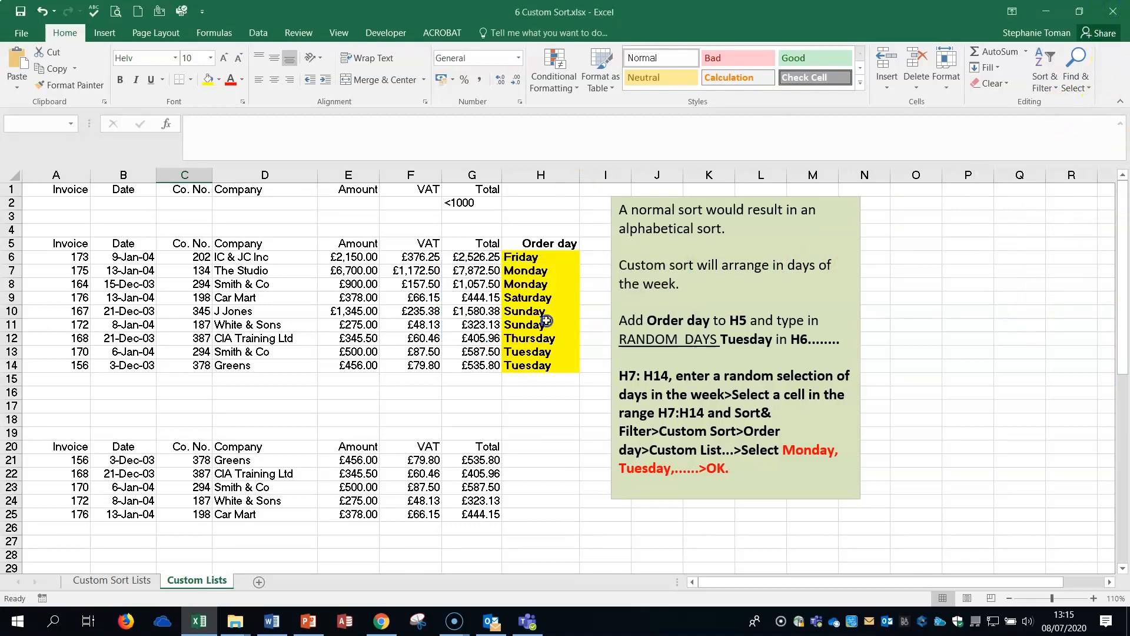
pyautogui.click(251, 243)
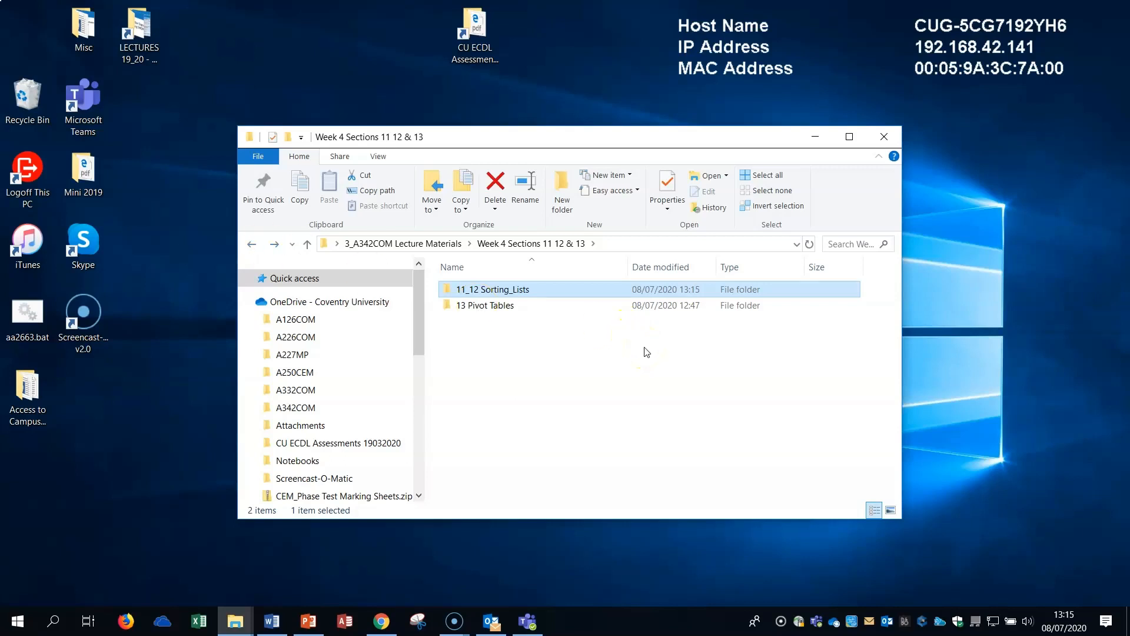
pyautogui.rightClick(24, 615)
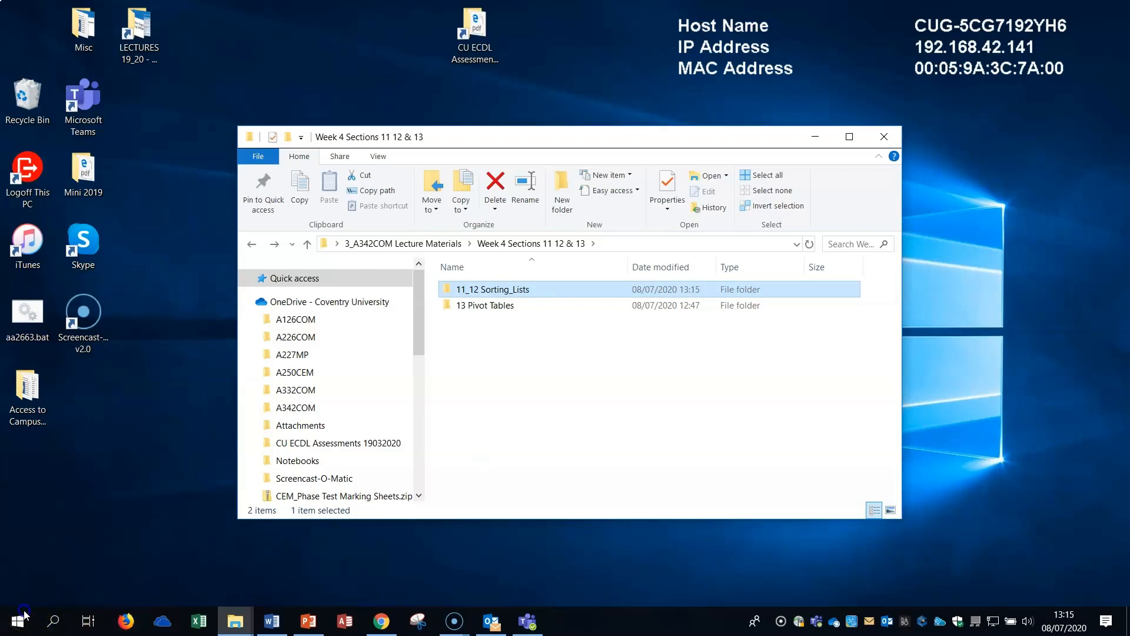